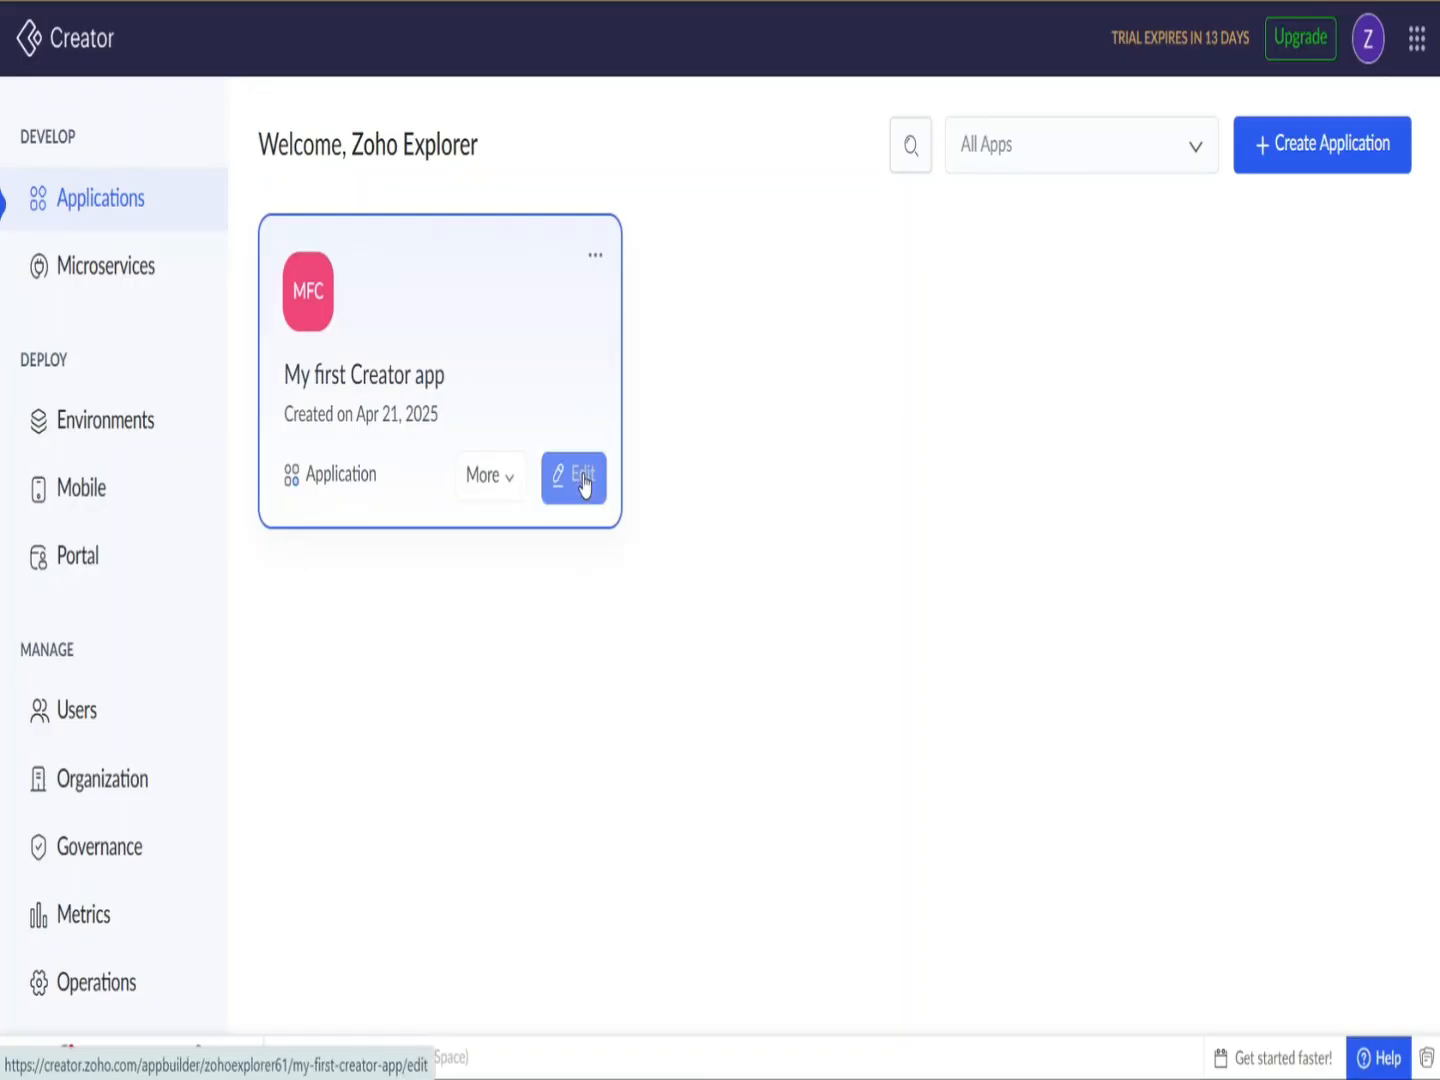
Step: Open My first Creator app for editing and start a blank record template from its settings
left_click(586, 482)
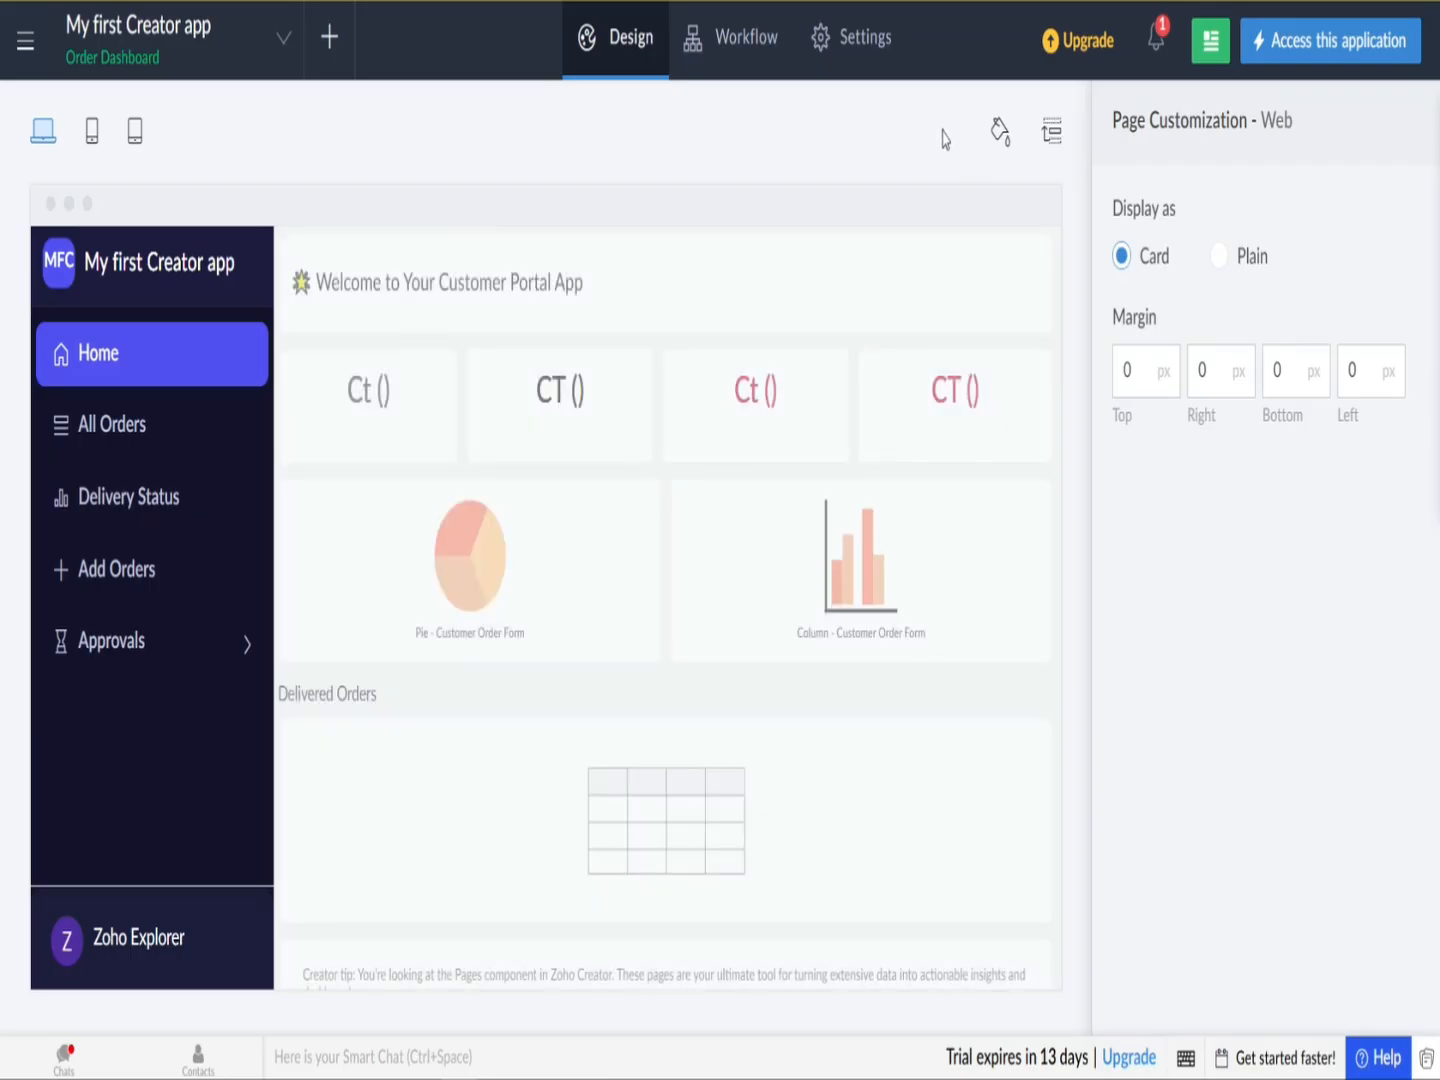
left_click(855, 38)
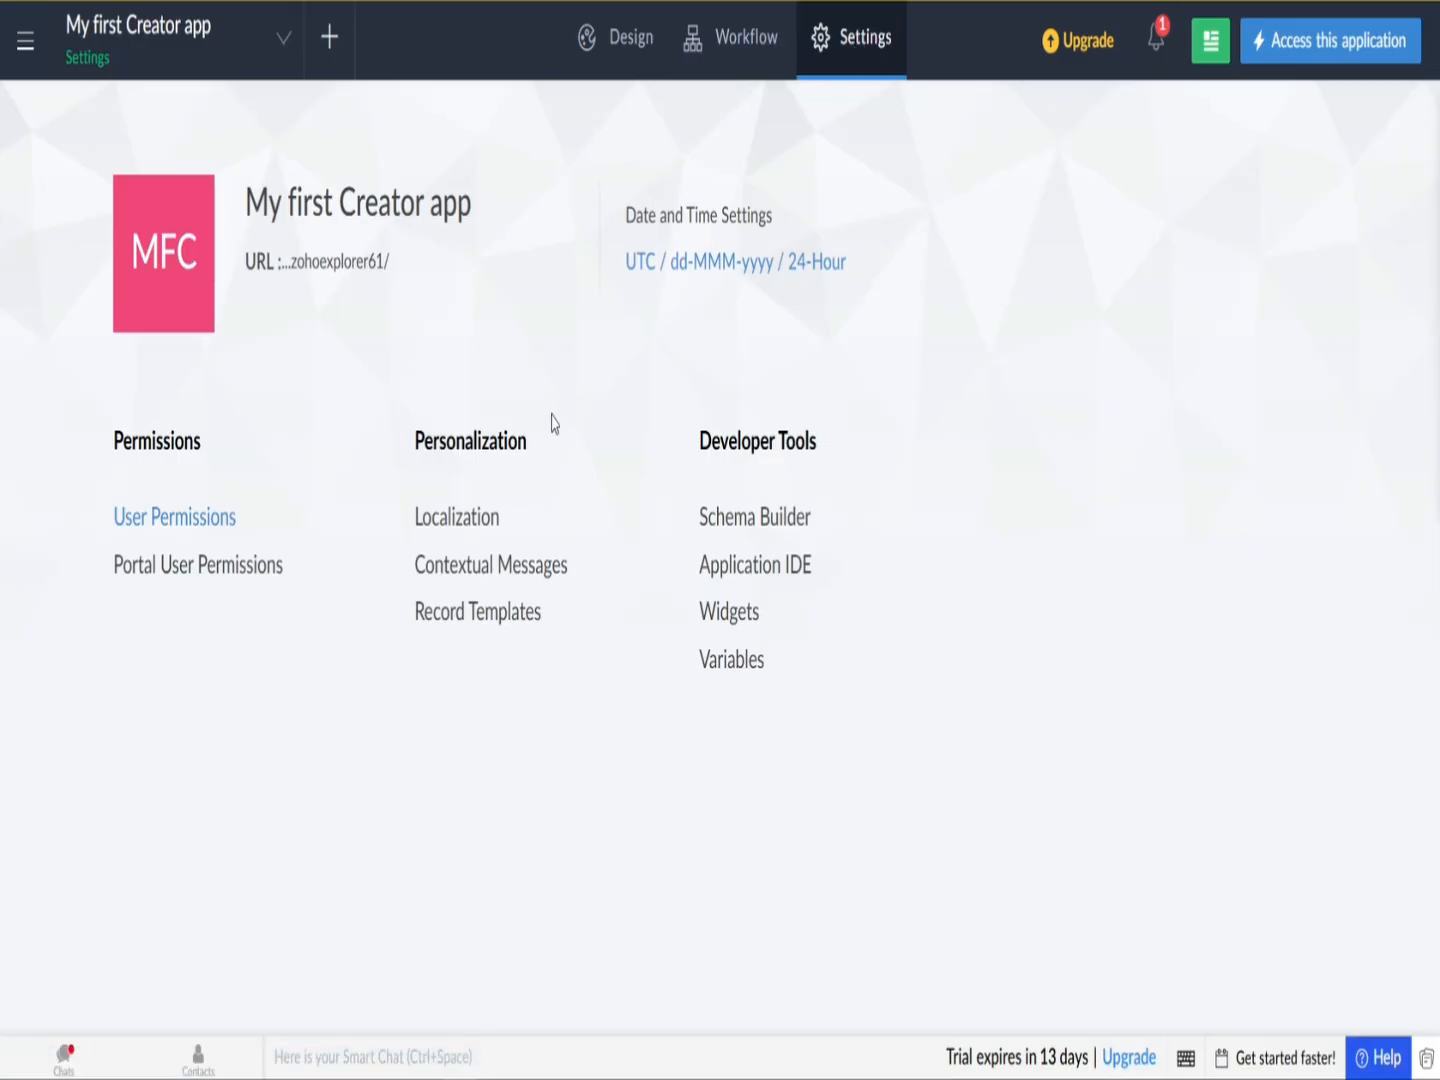
left_click(436, 618)
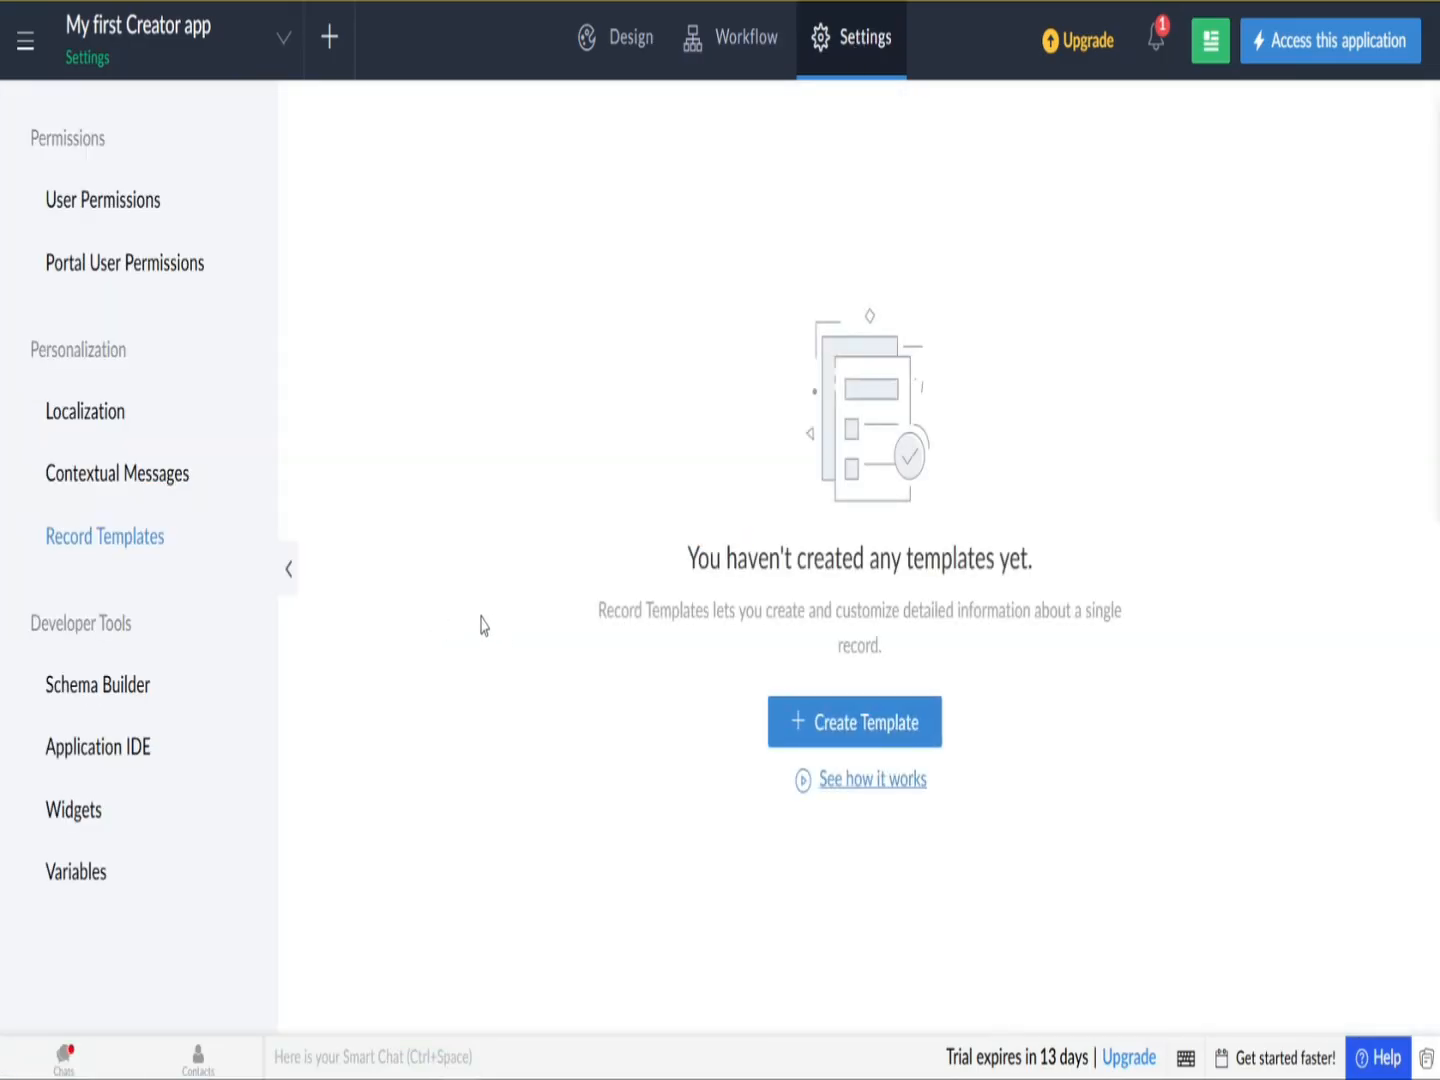
left_click(834, 724)
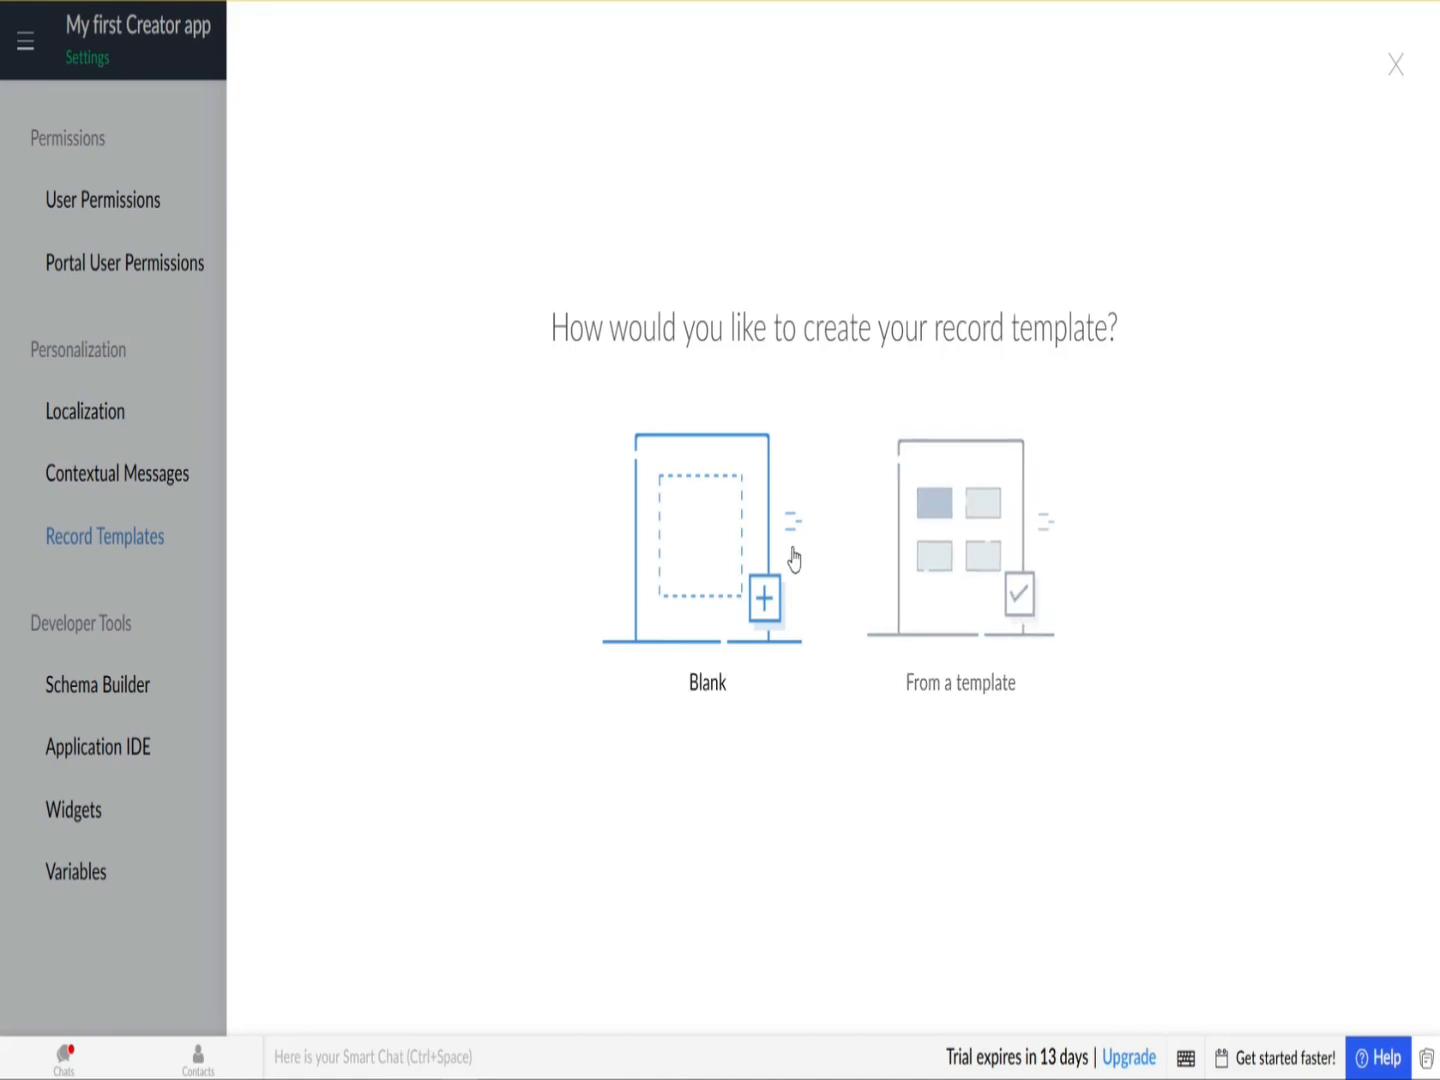
left_click(734, 553)
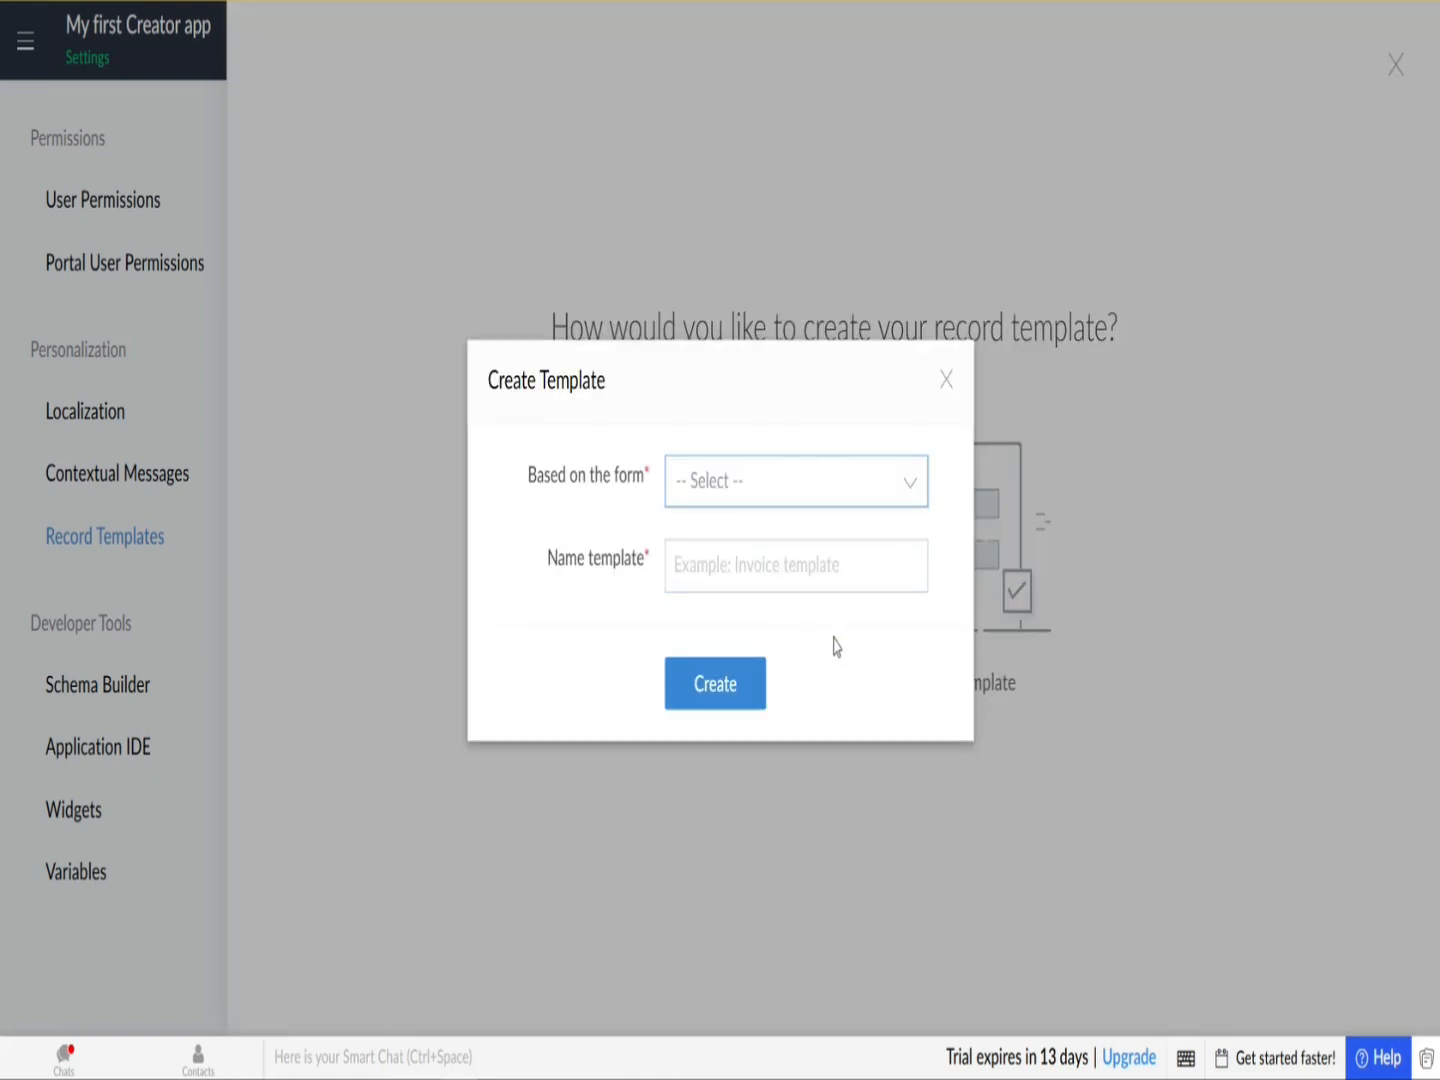
Step: Create the record template based on Customer Order Form with the name Customer Order Template
left_click(836, 490)
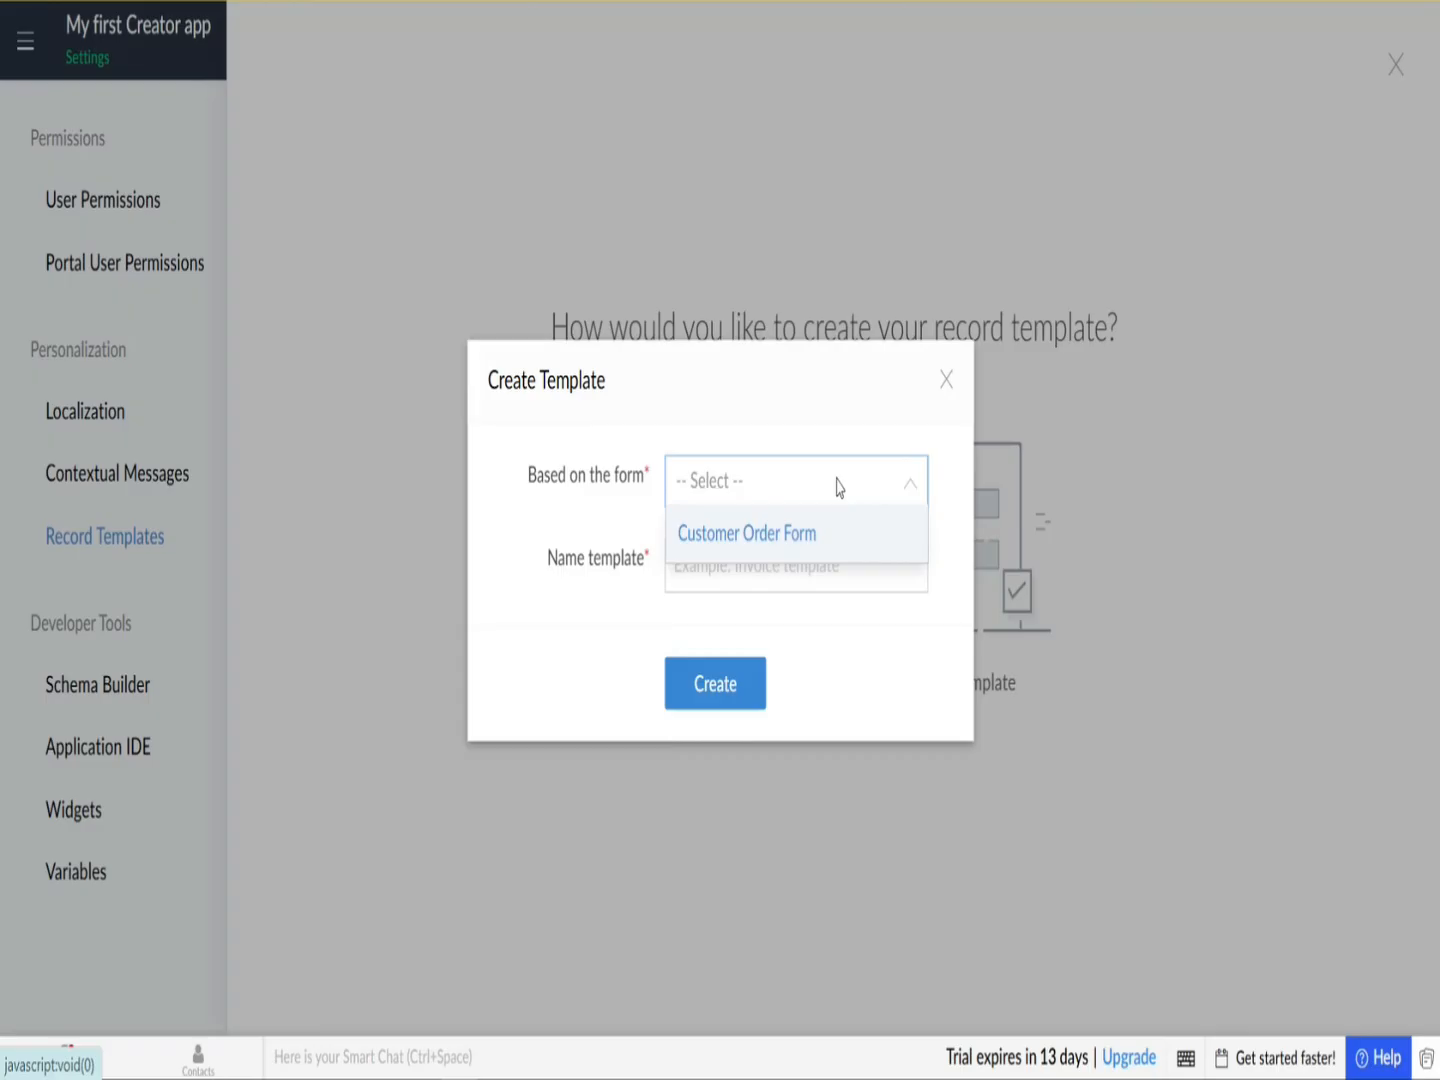
left_click(786, 535)
left_click(688, 557)
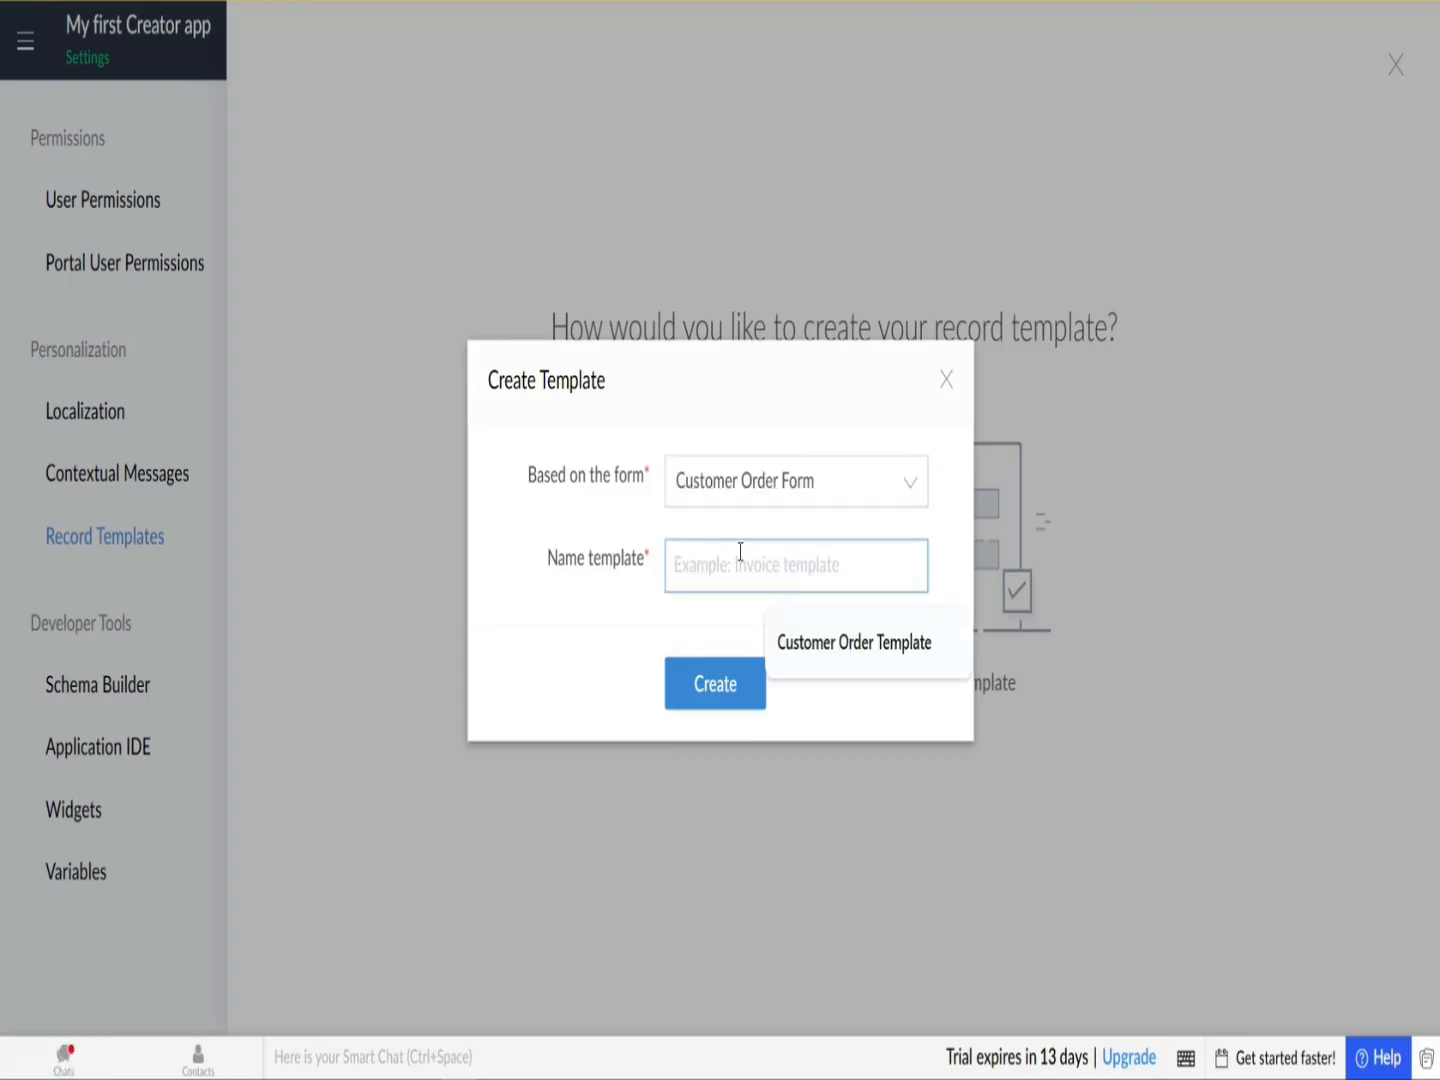
left_click(816, 636)
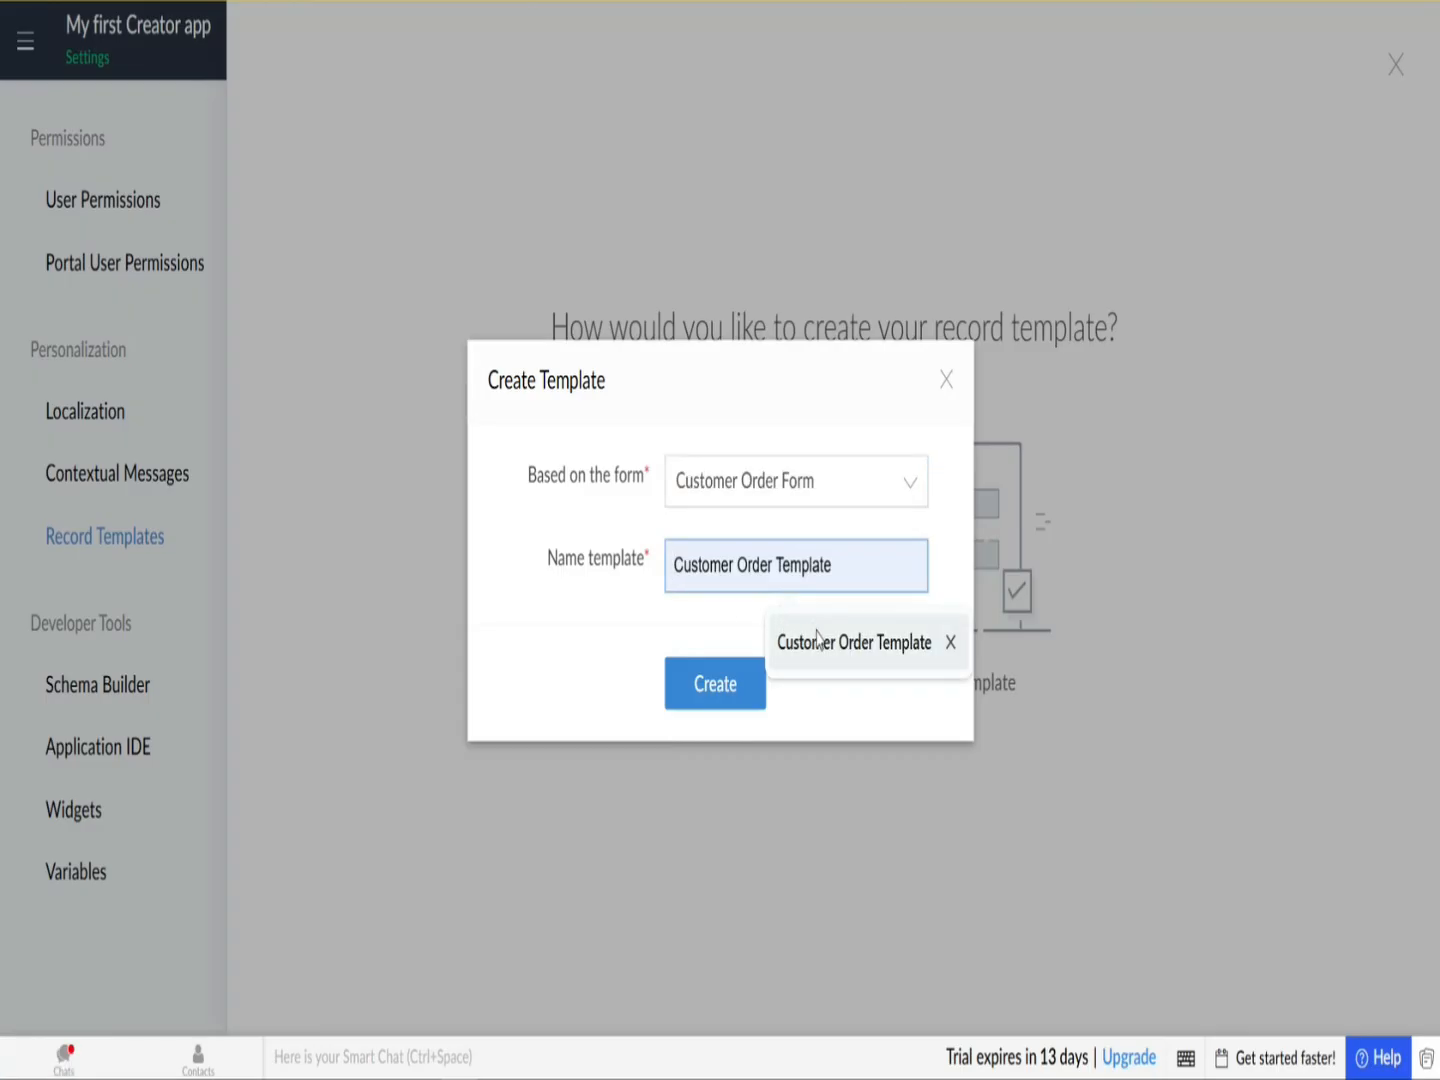
left_click(710, 704)
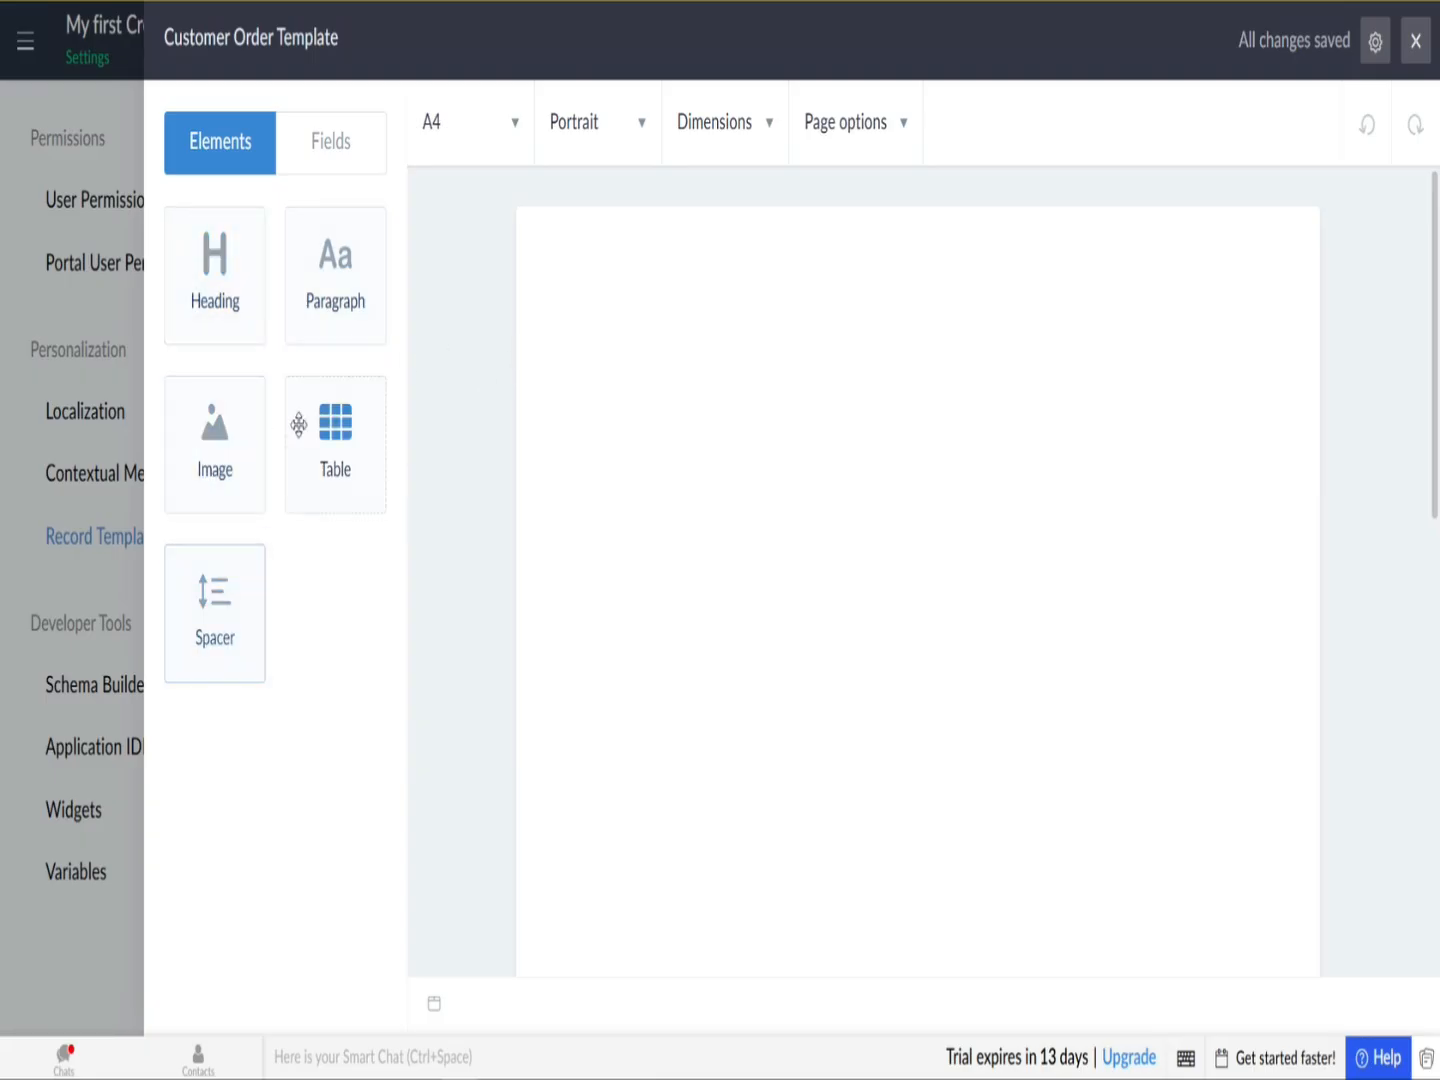
Step: Add a paragraph element to the empty template page and insert two line breaks after its placeholder text
left_click_drag(309, 286, 624, 318)
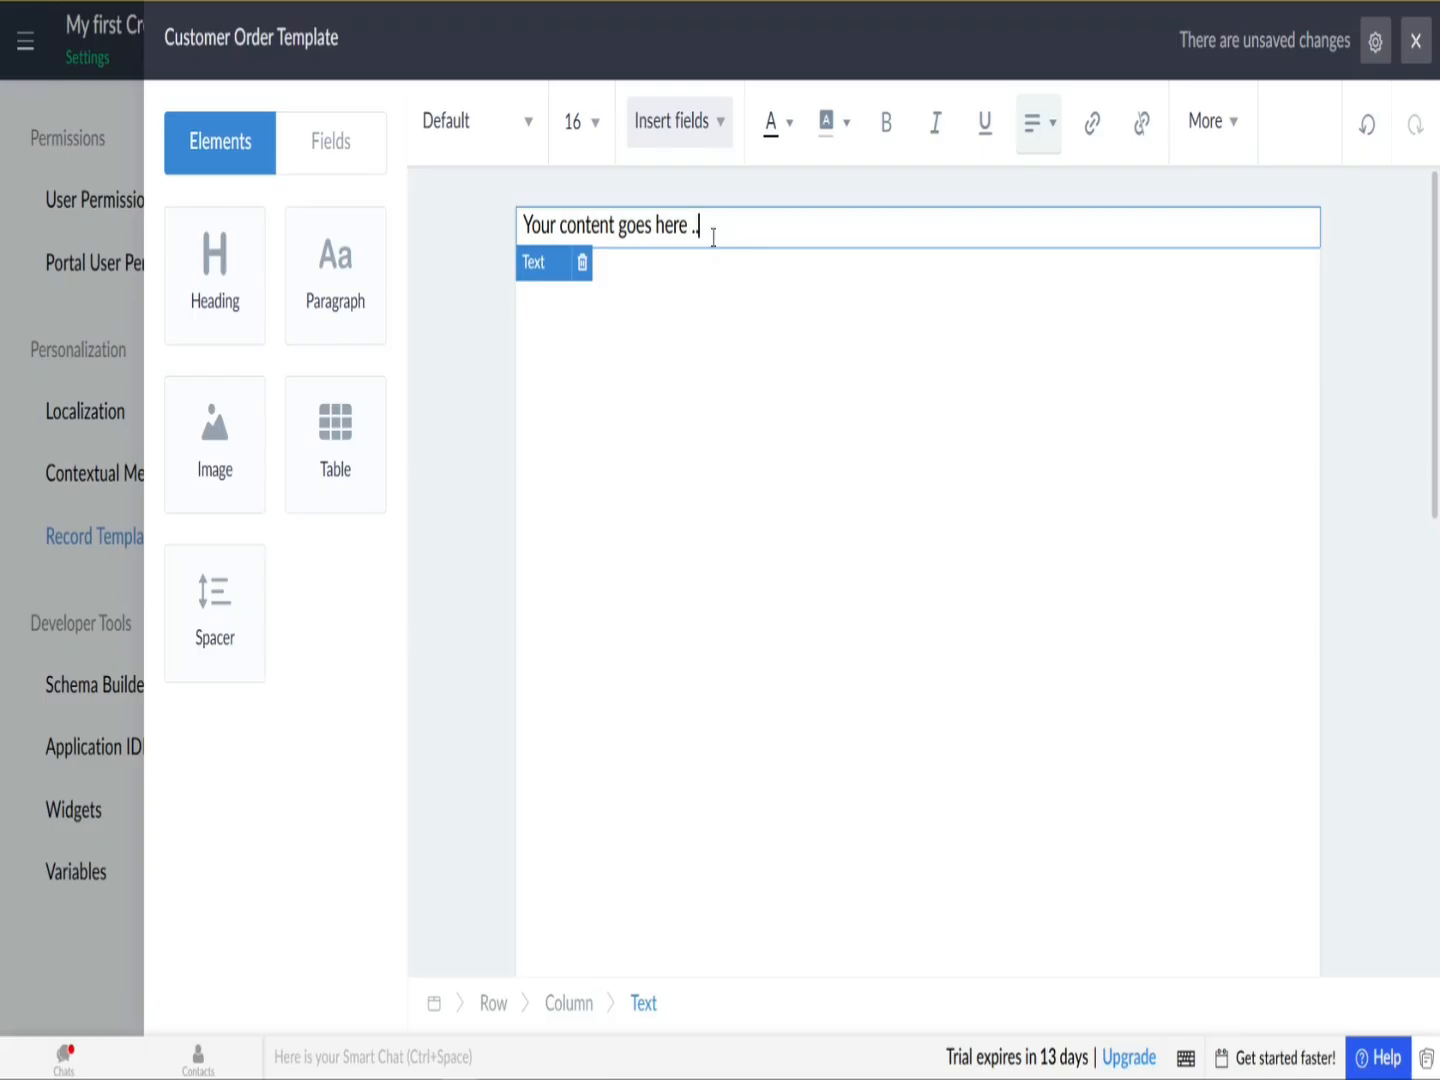
left_click(733, 262)
key("Return")
key("Return")
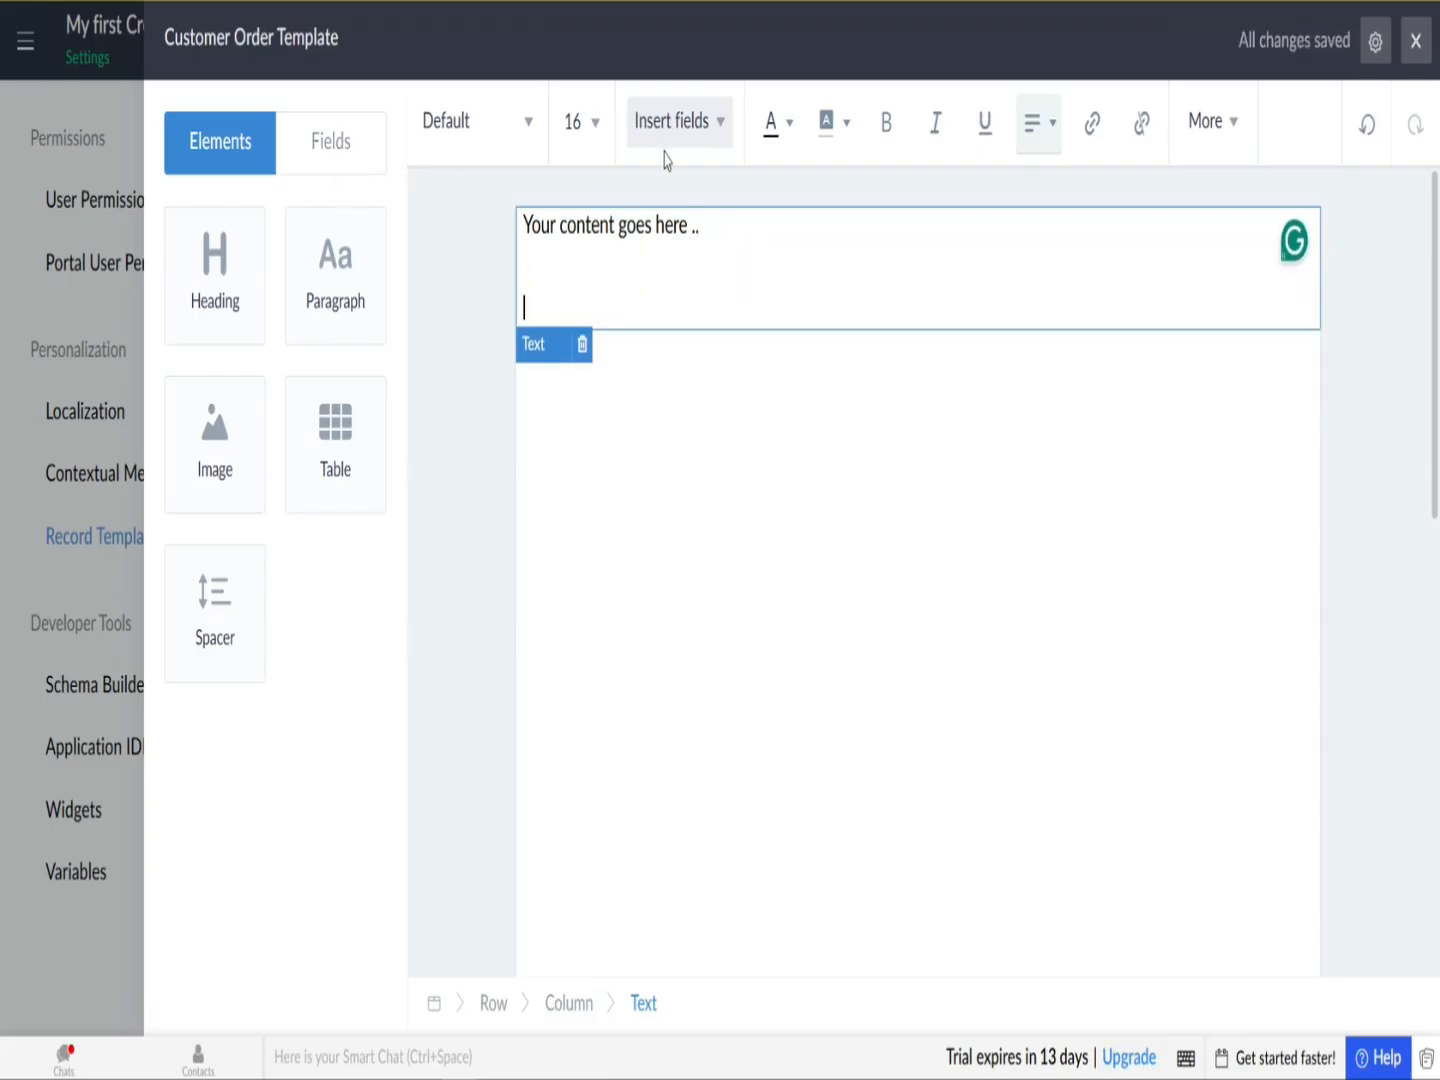
Step: Insert the Product Name and Added Time fields on separate lines of the paragraph and close the template
left_click(722, 128)
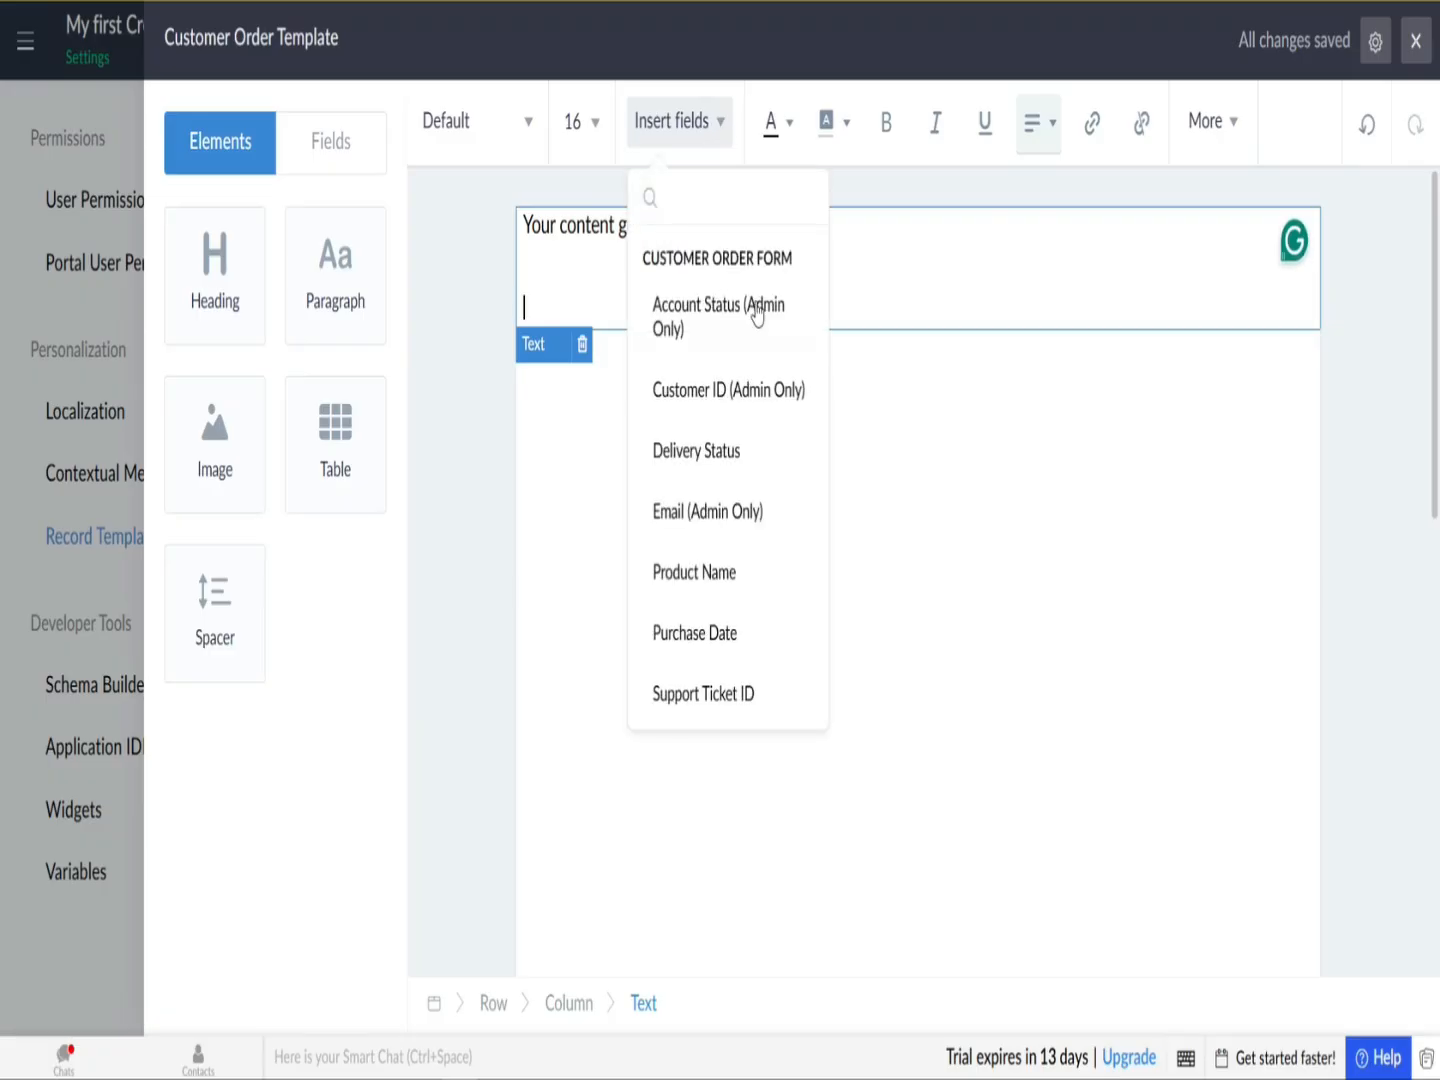
left_click(753, 583)
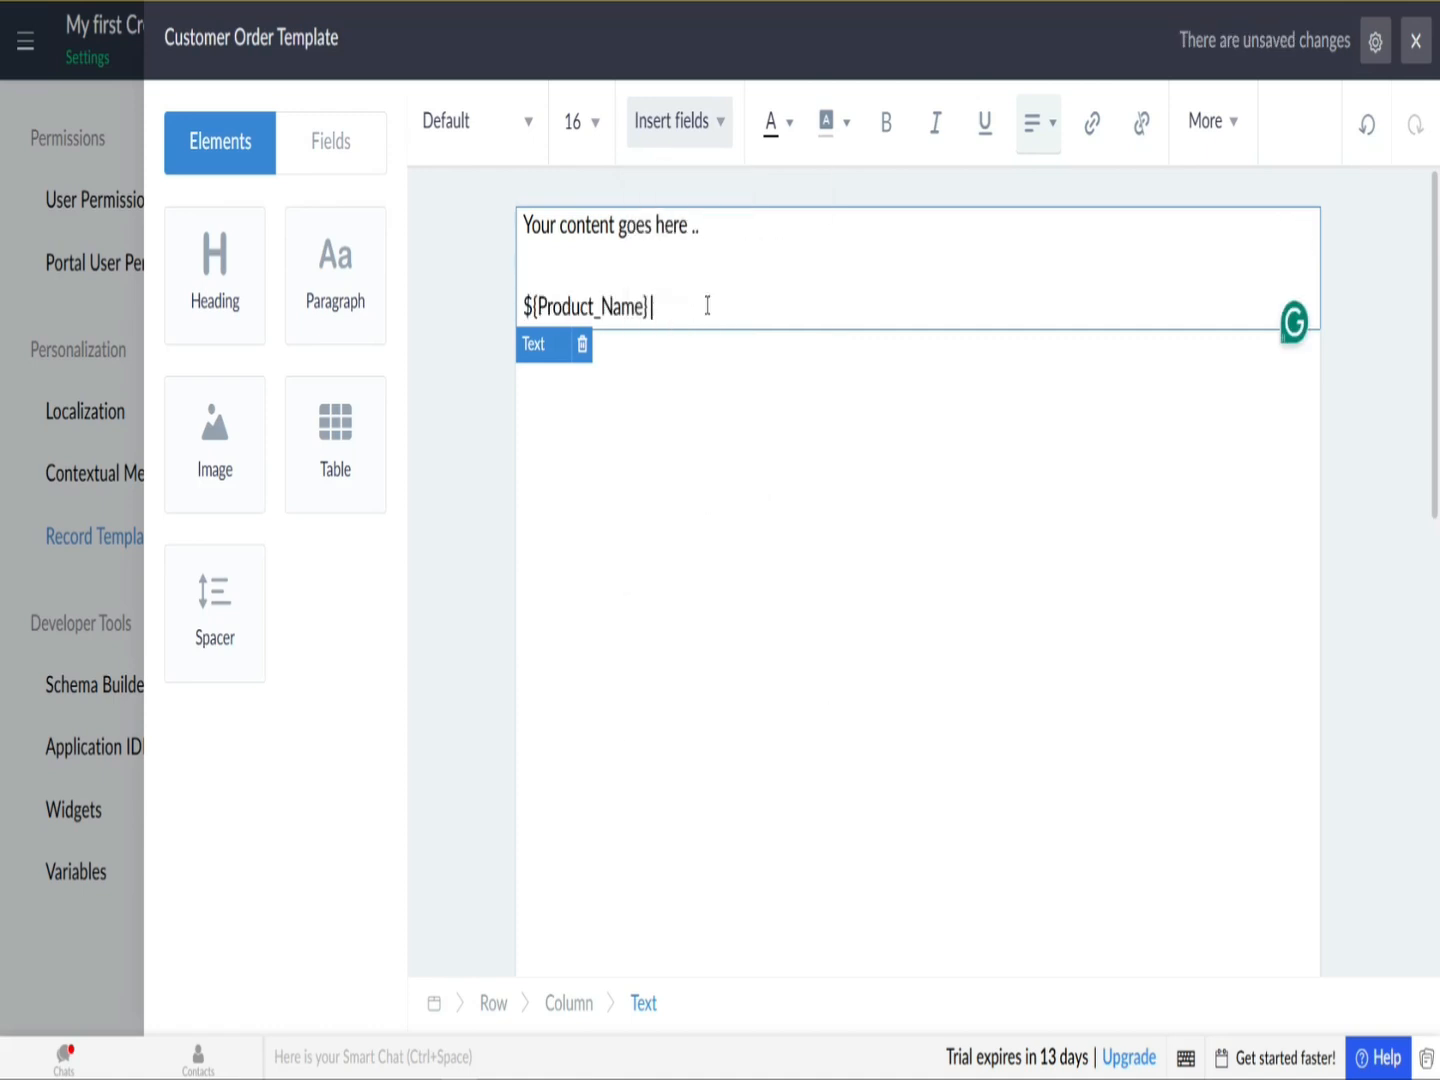
key("Return")
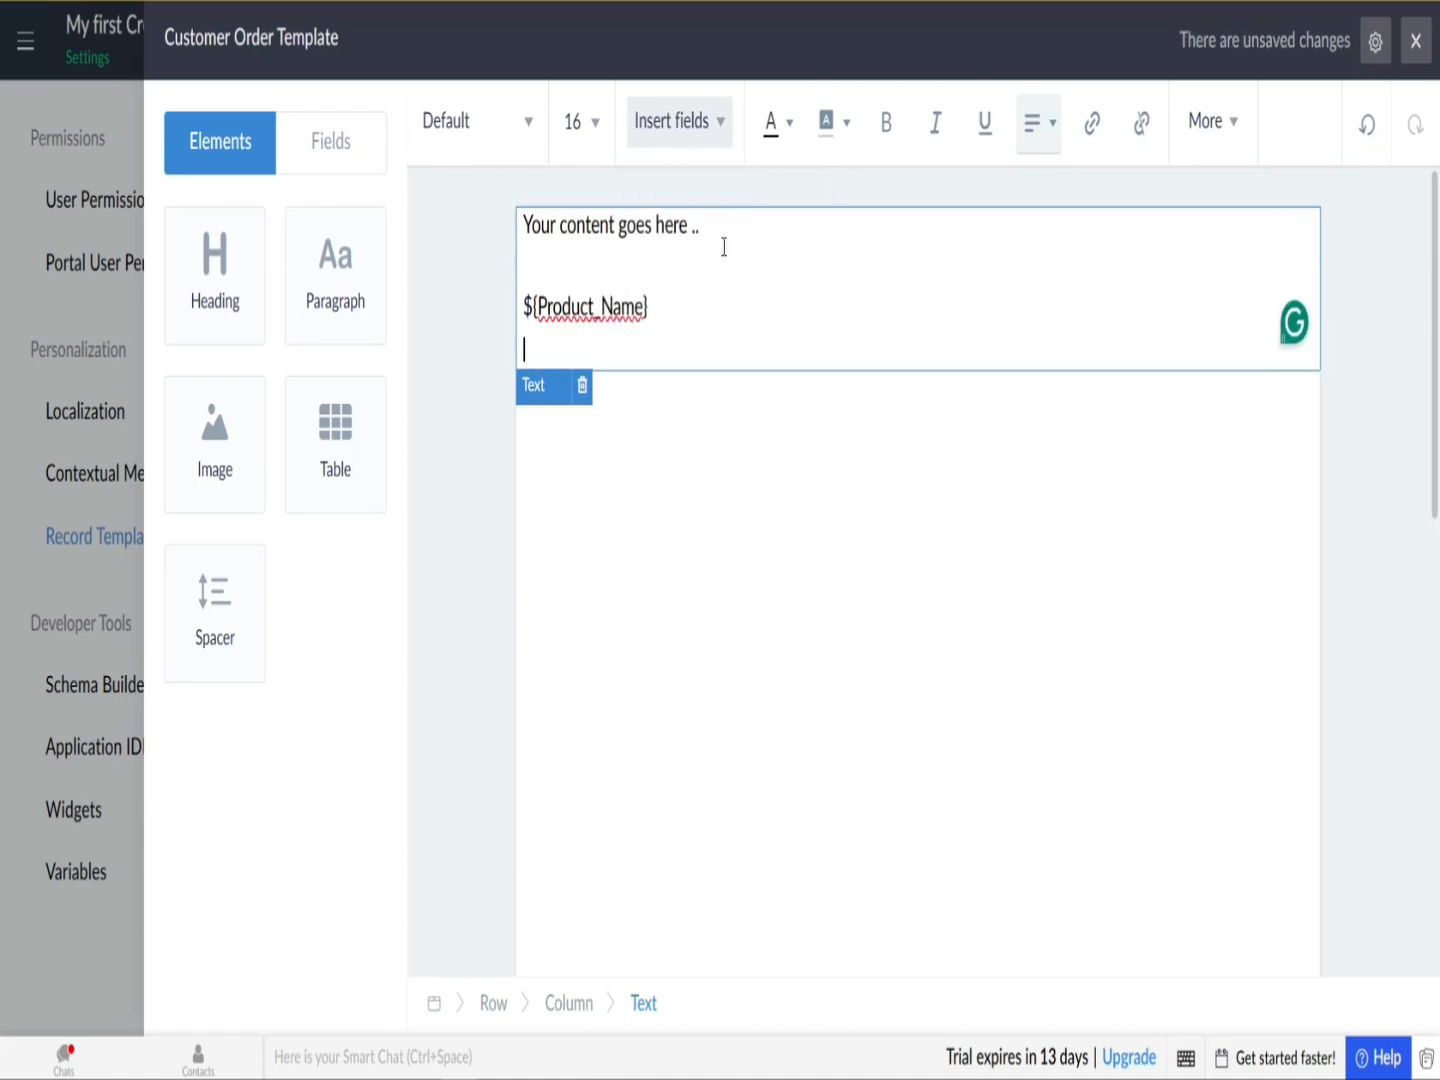
left_click(700, 121)
scroll(736, 660, "down", 2)
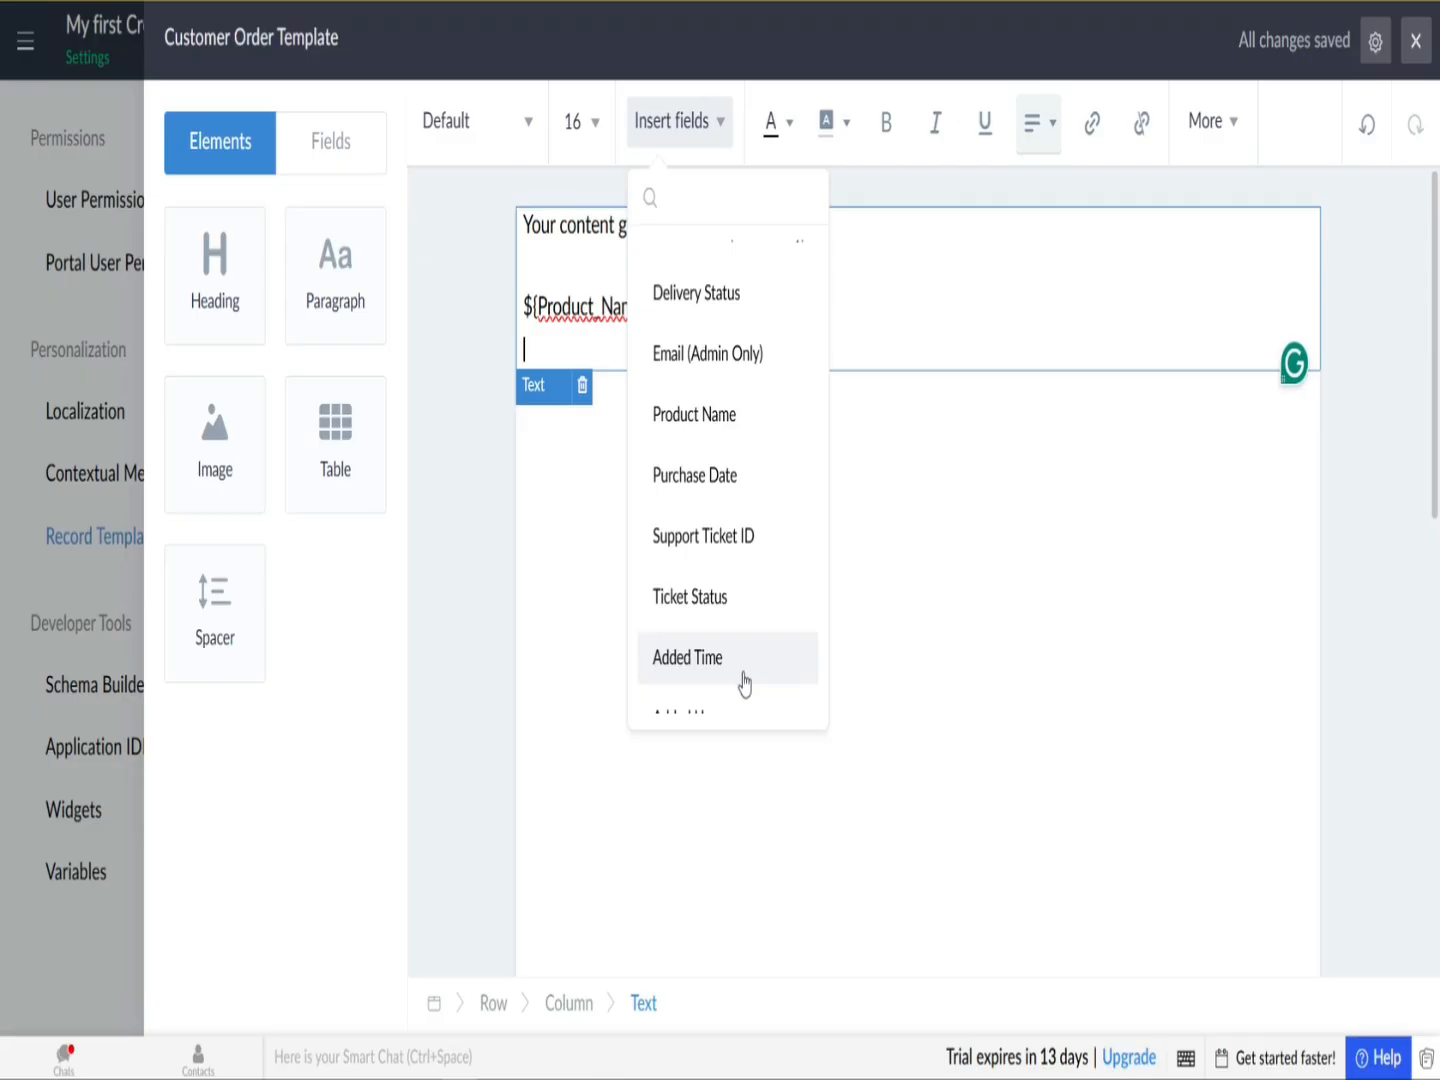
left_click(743, 678)
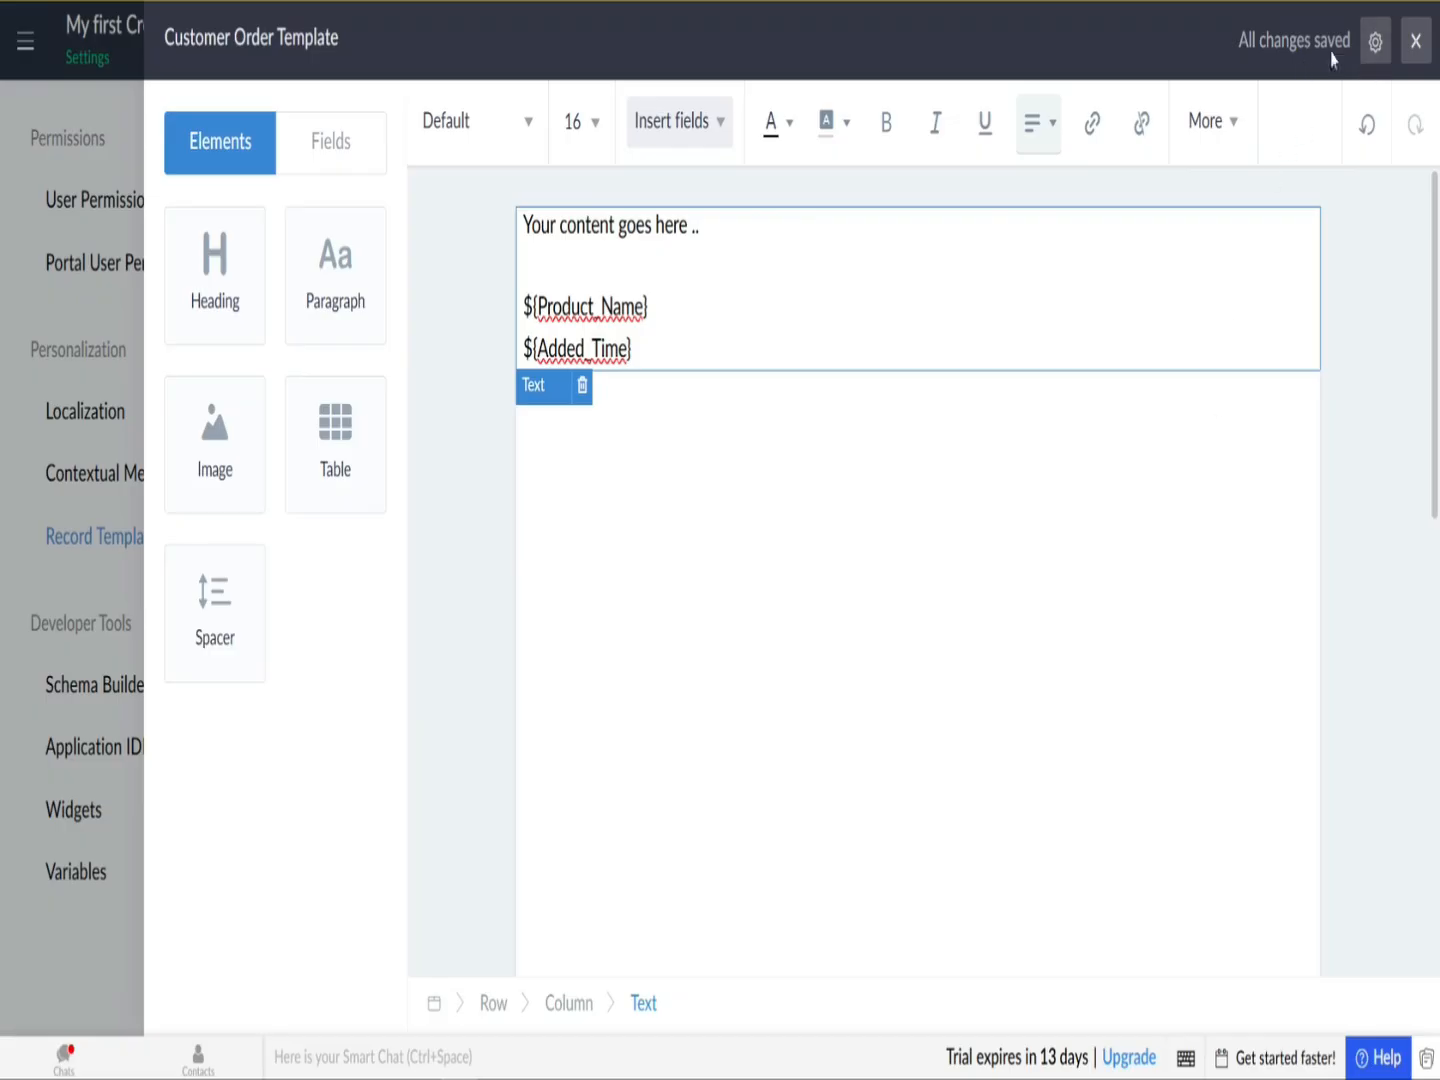
left_click(1415, 41)
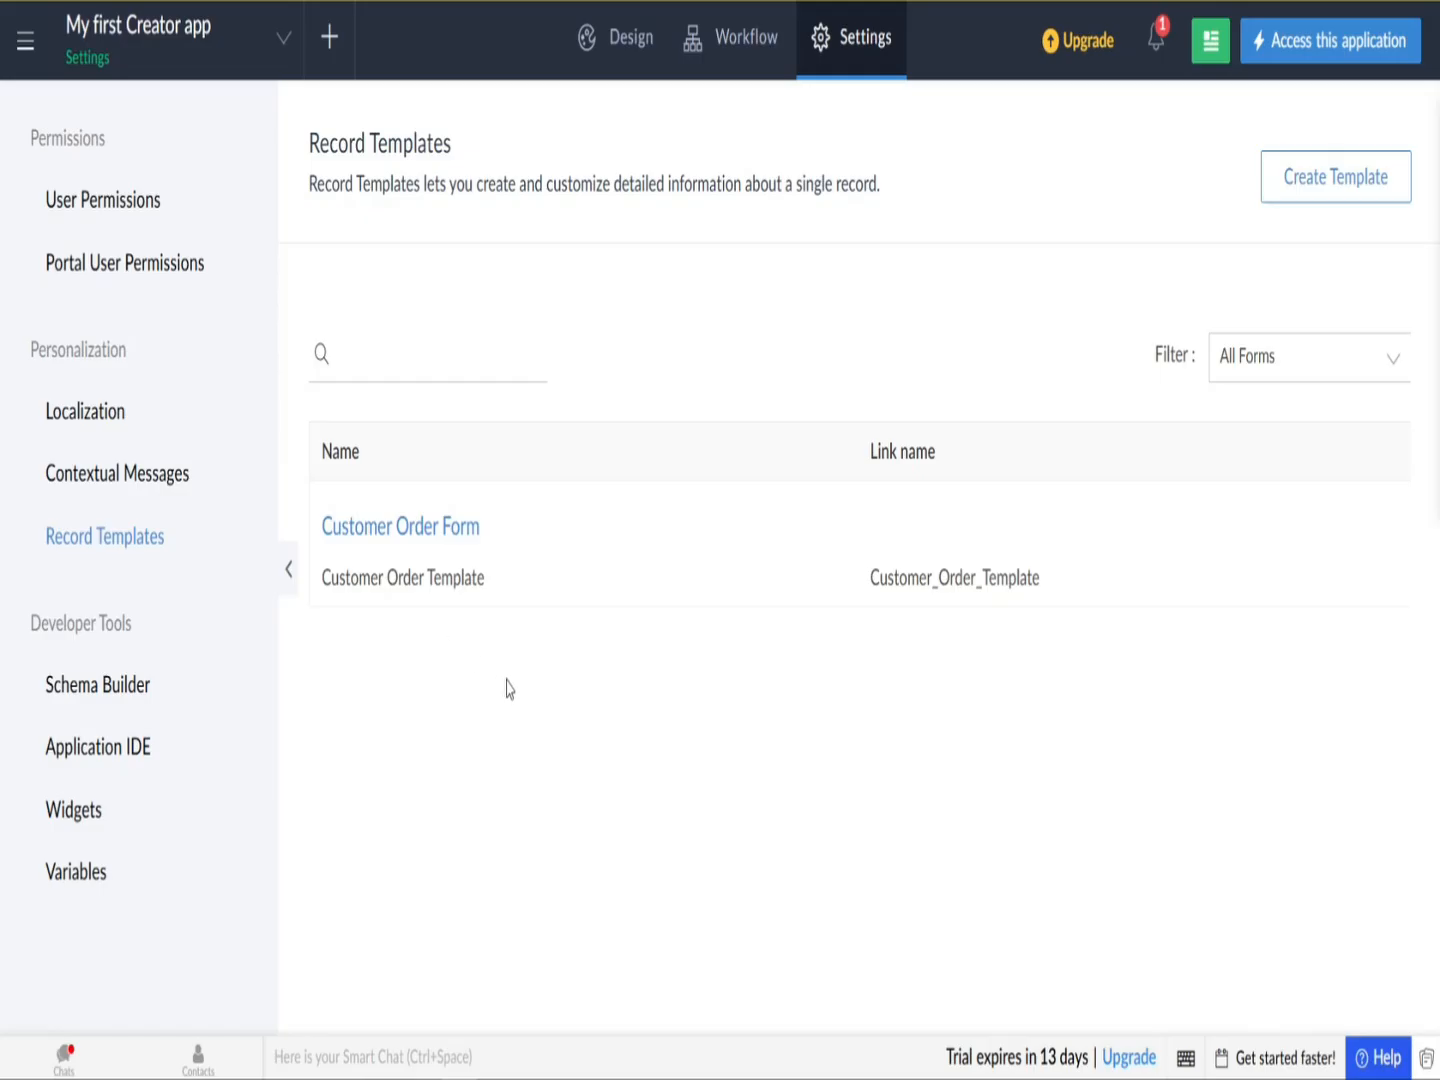
Step: Start a form workflow on Customer Order Form that runs when a record is Created, on Successful form submission
left_click(758, 64)
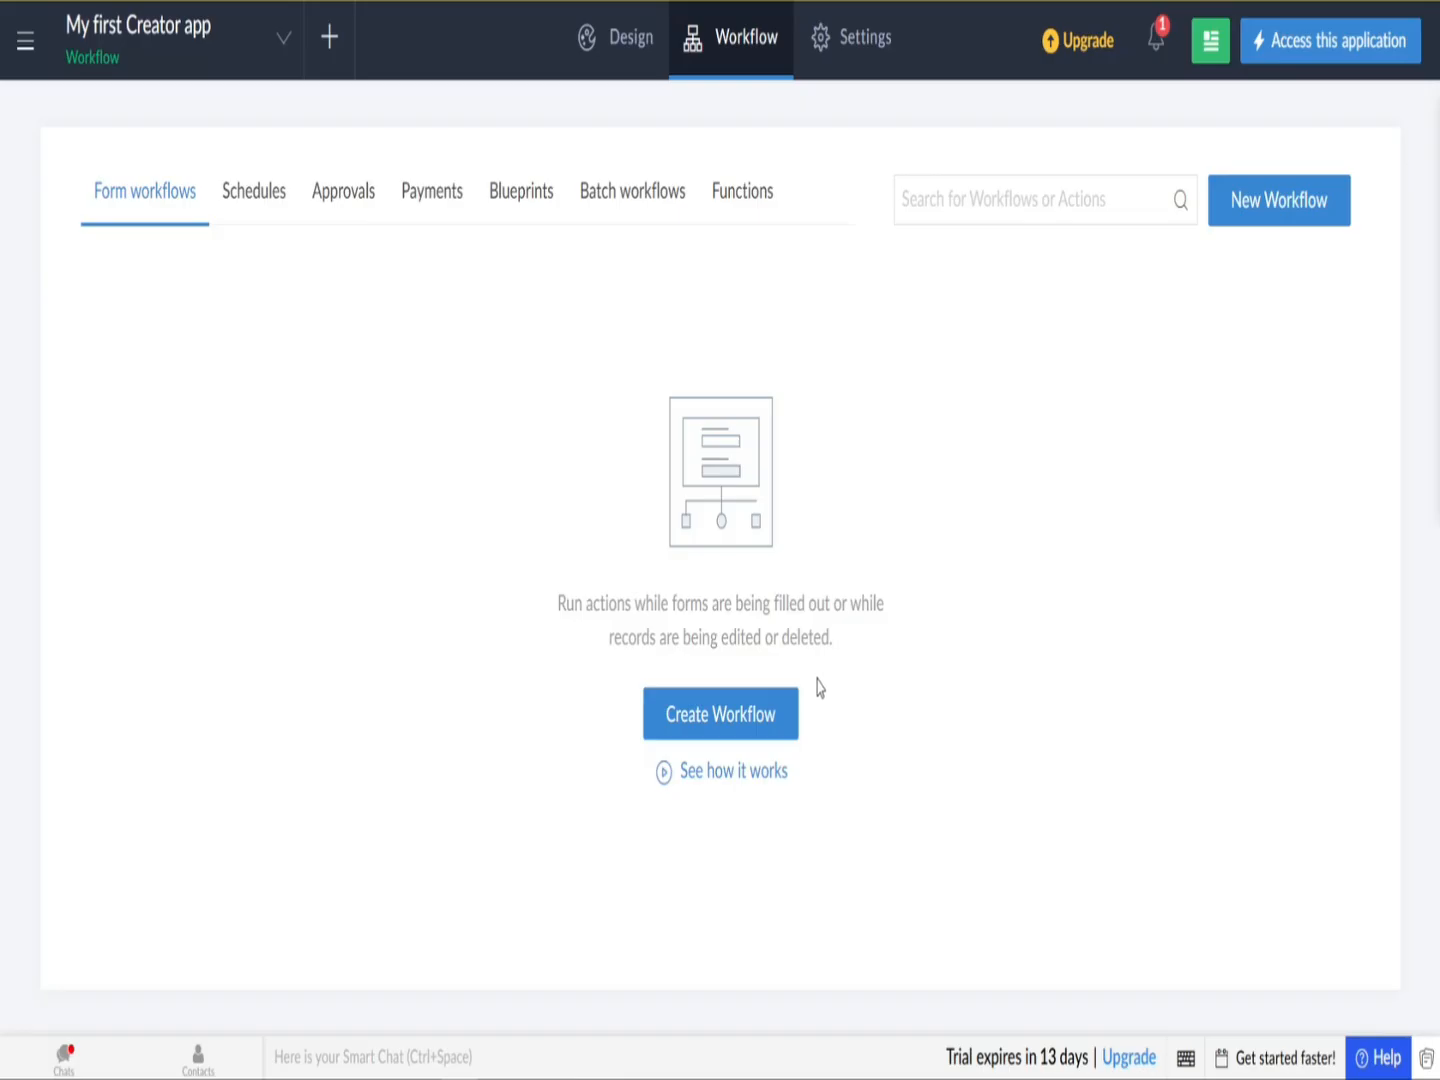
left_click(785, 710)
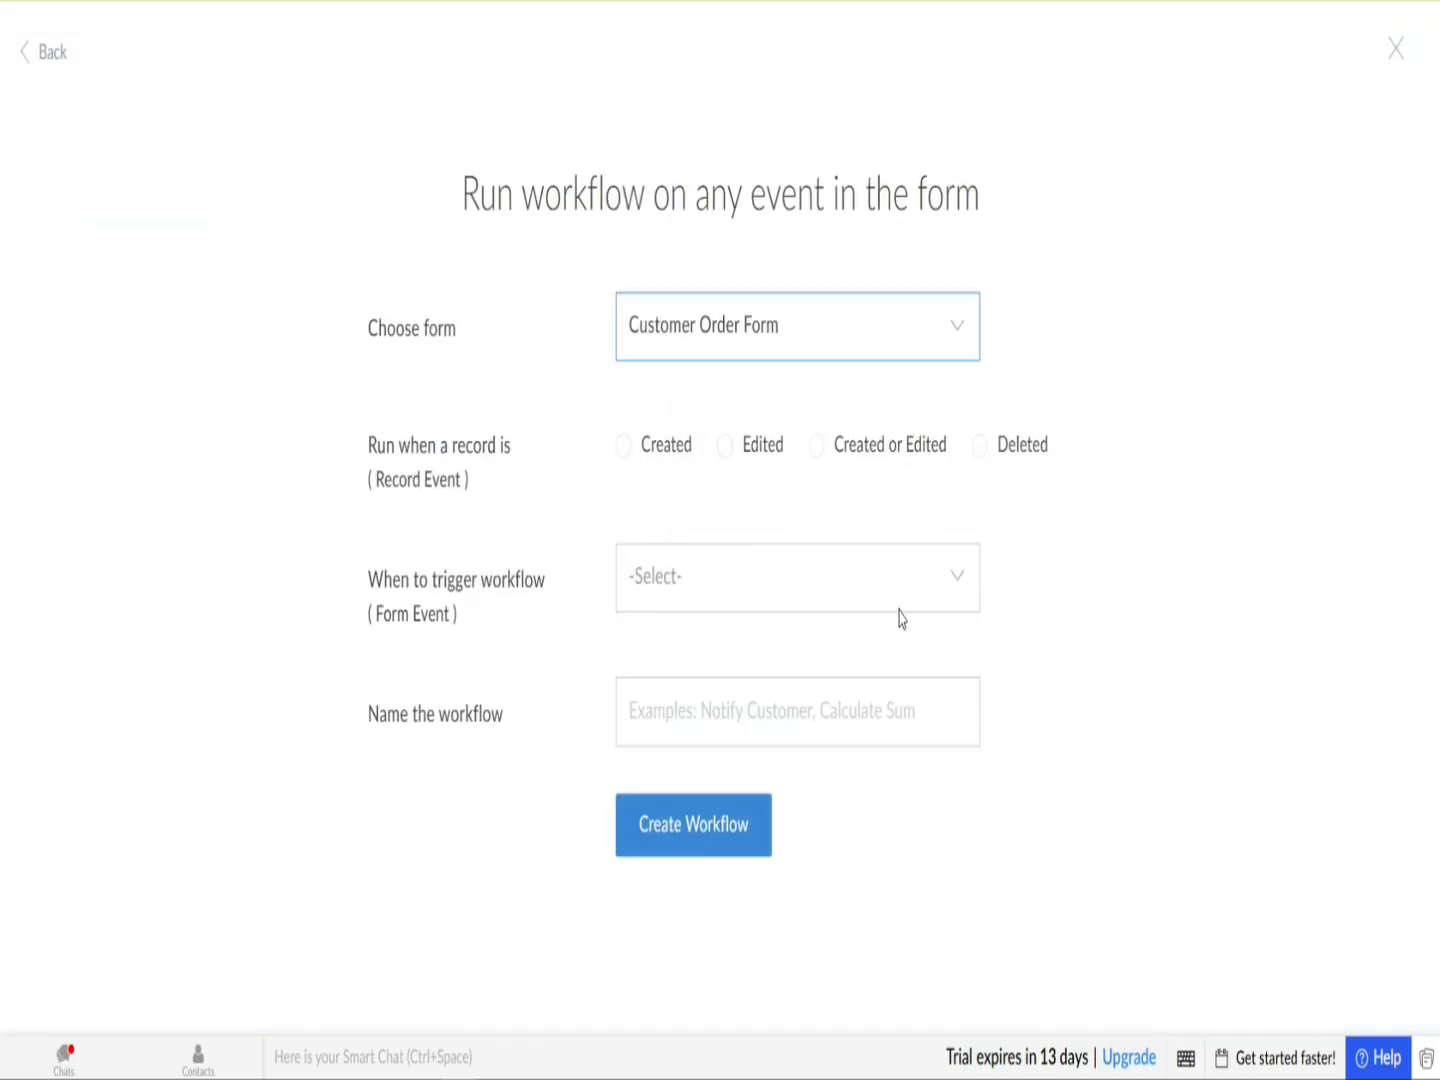
left_click(624, 447)
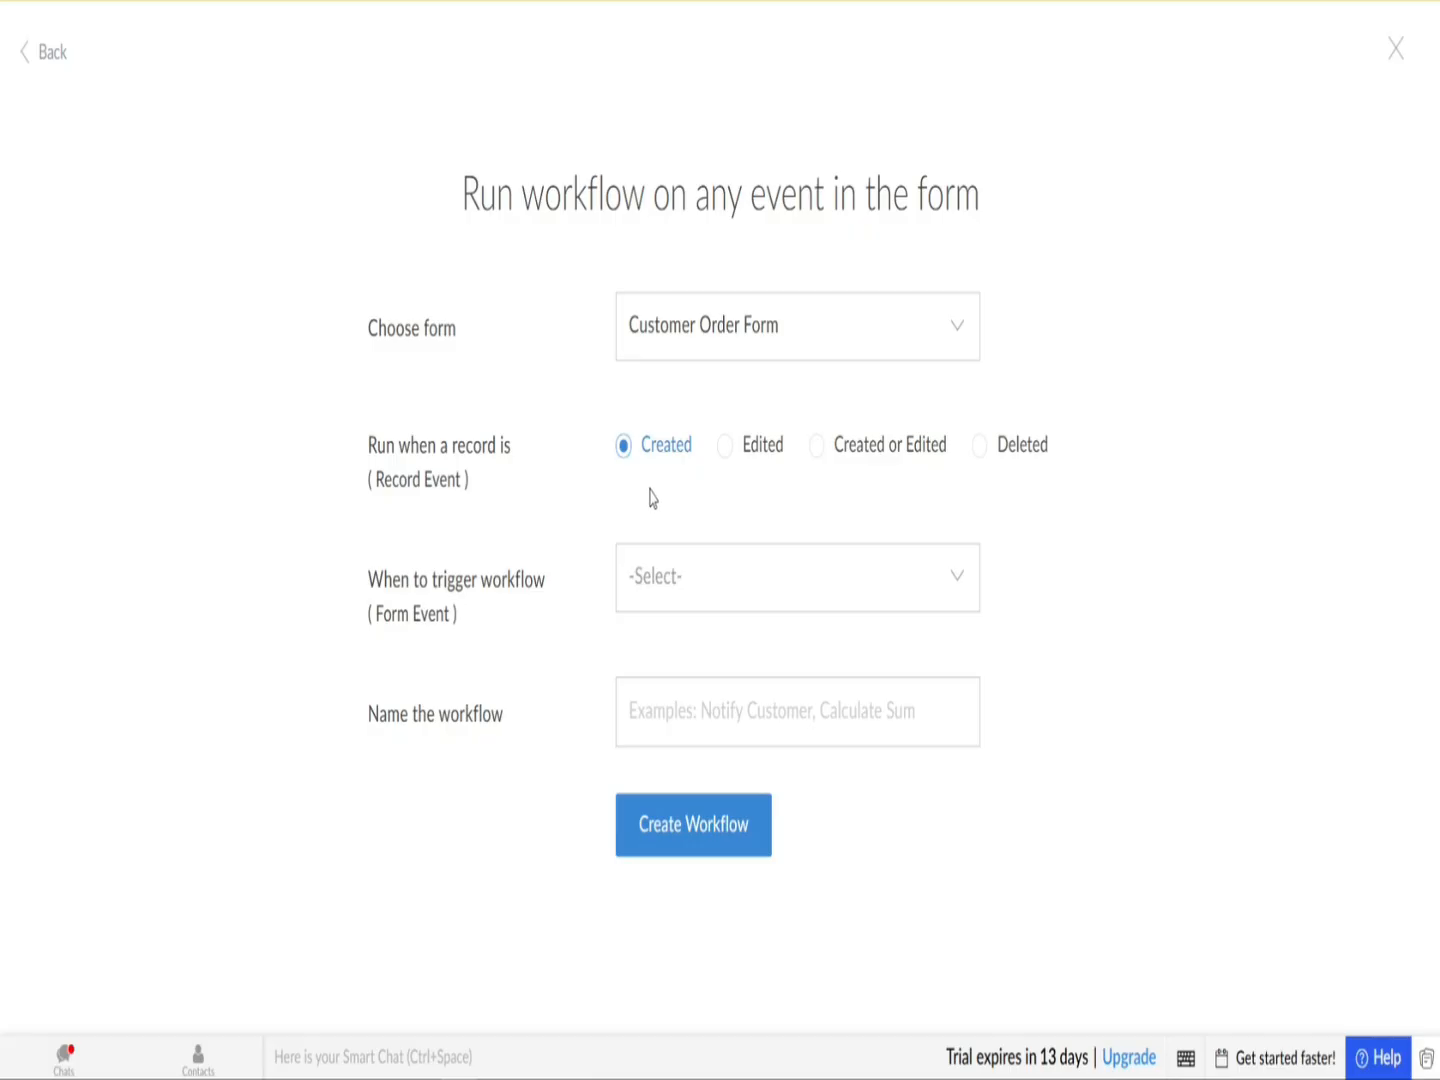
left_click(662, 590)
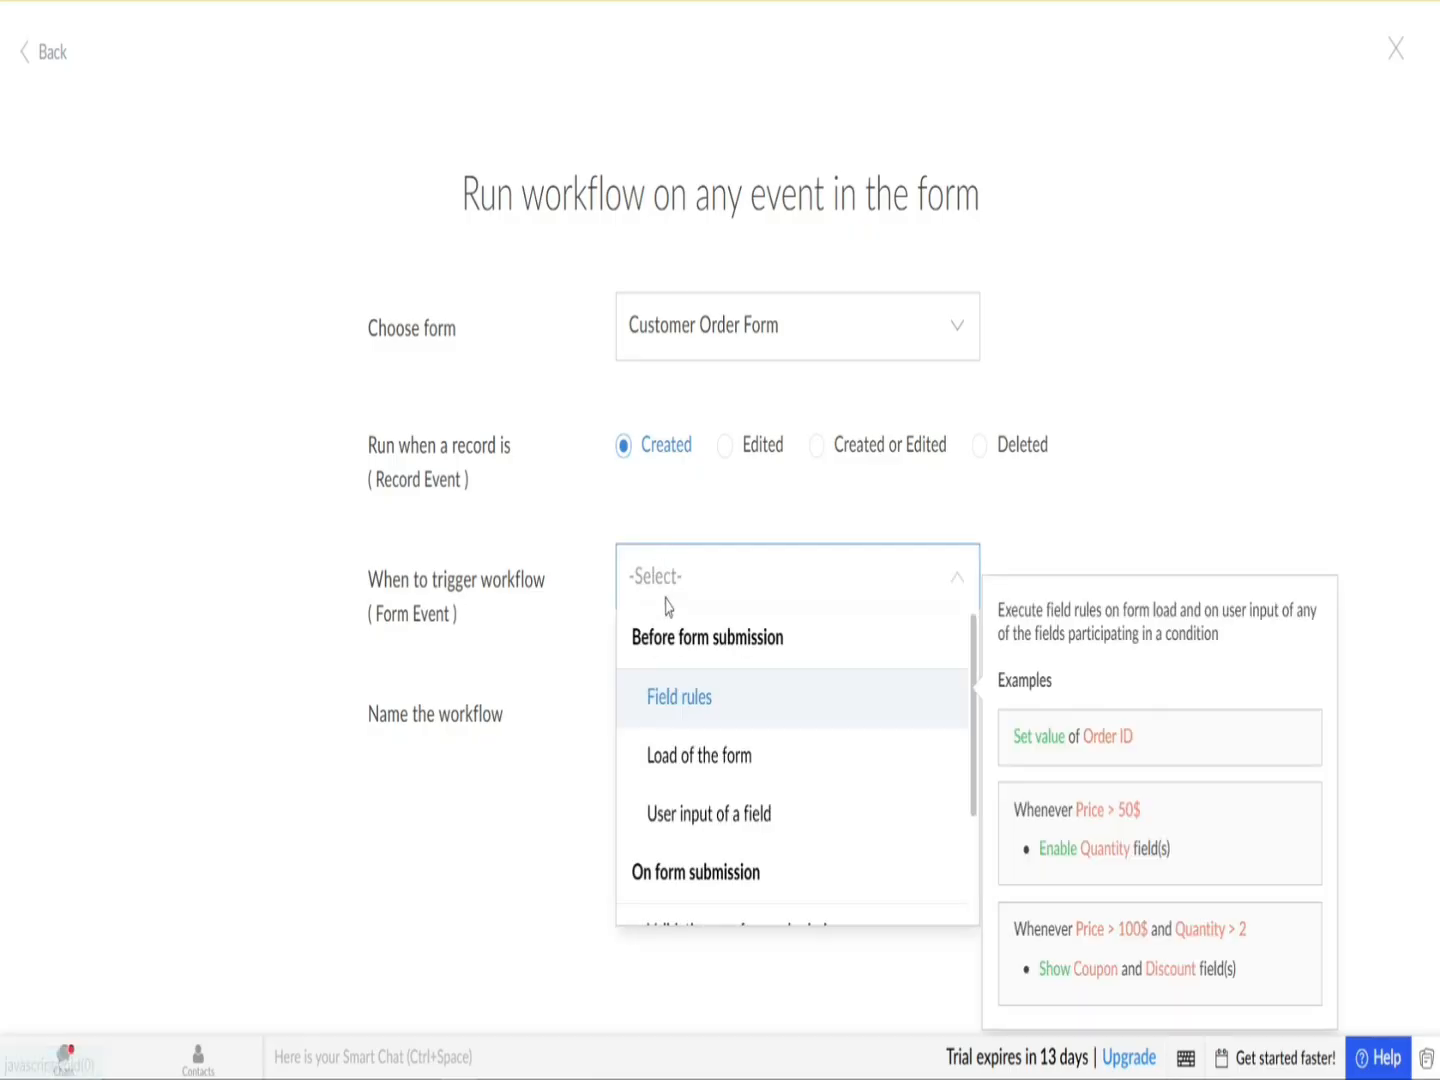
scroll(735, 860, "down", 2)
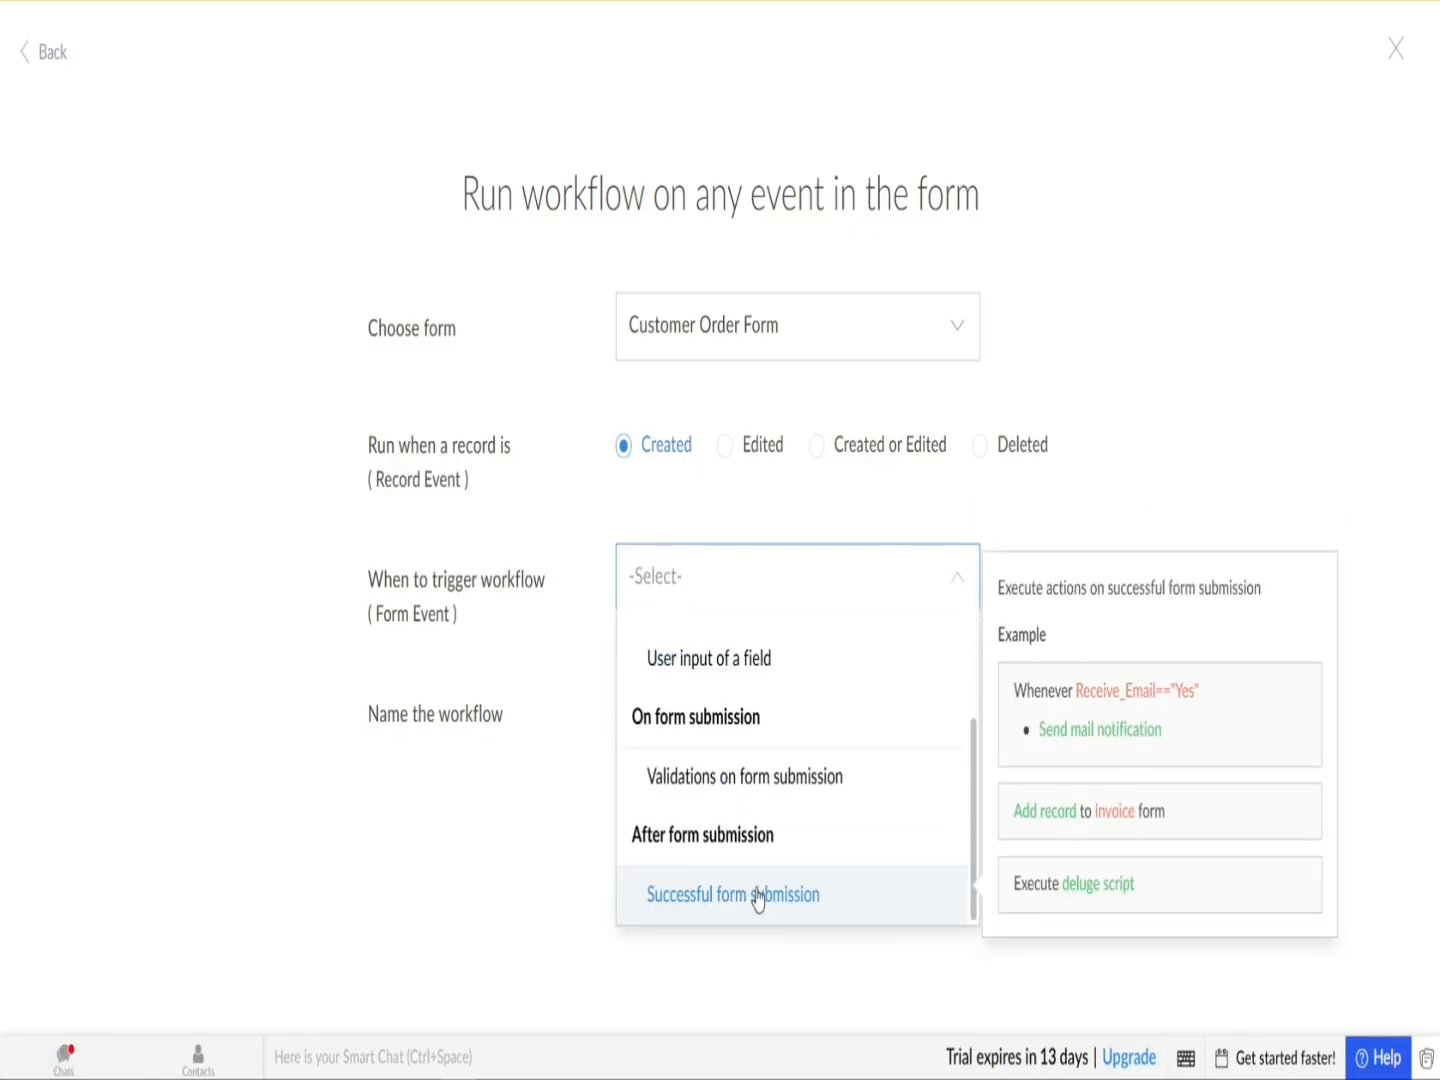
left_click(757, 897)
Step: Name the workflow Send Customer Order Record and create it
left_click(713, 690)
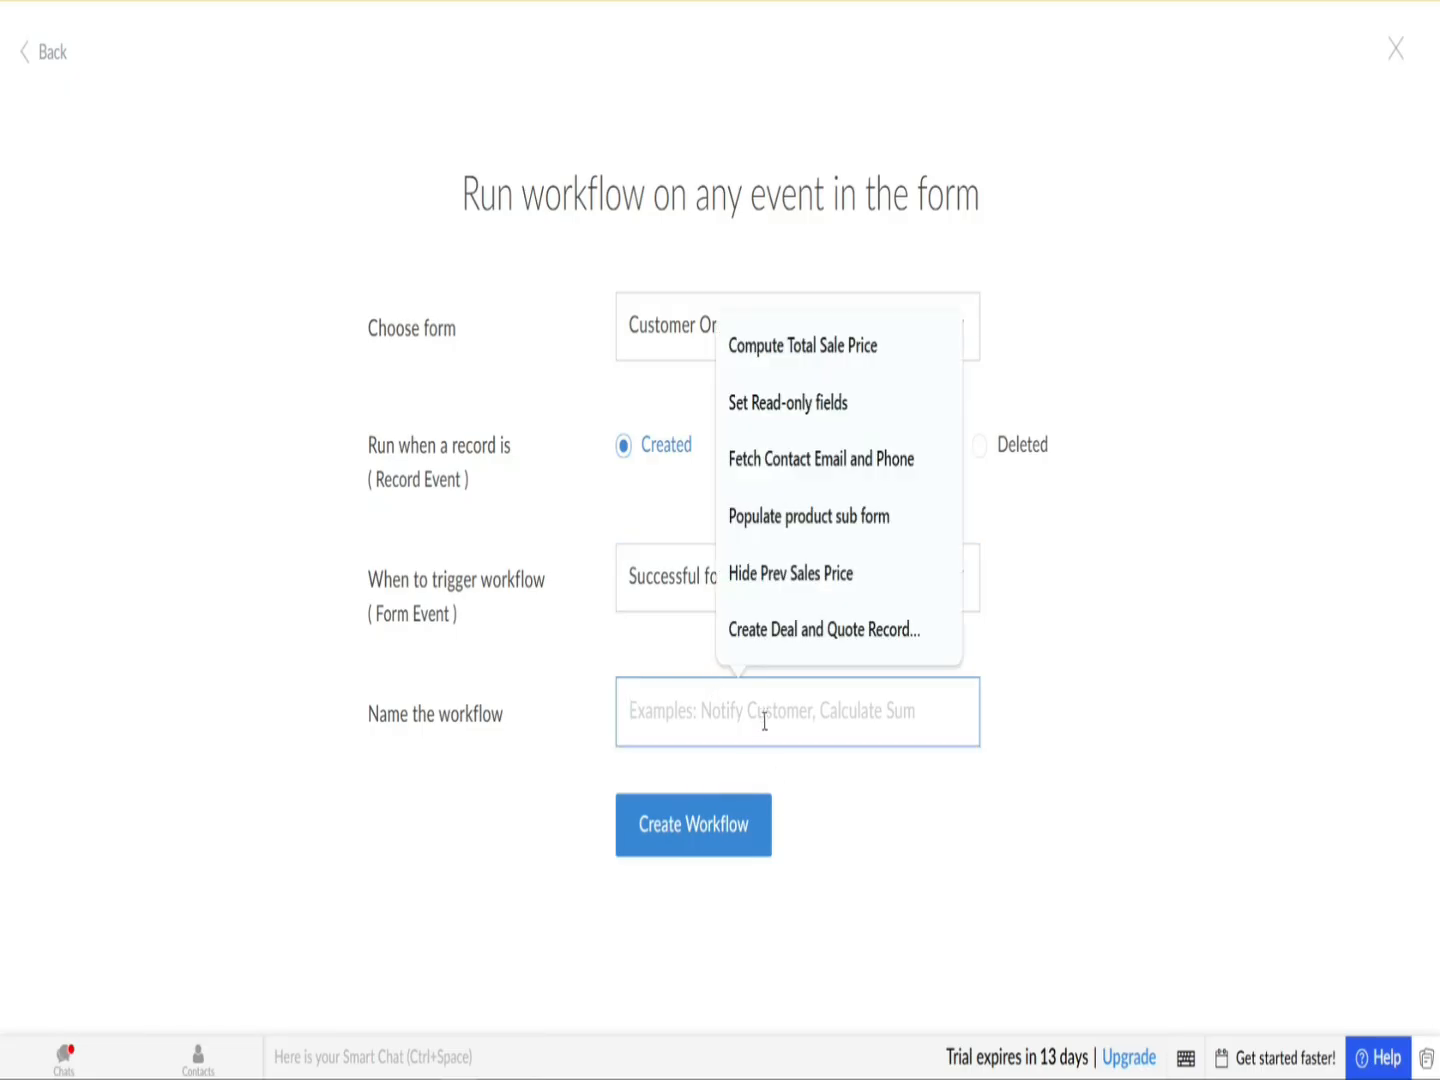
type("C")
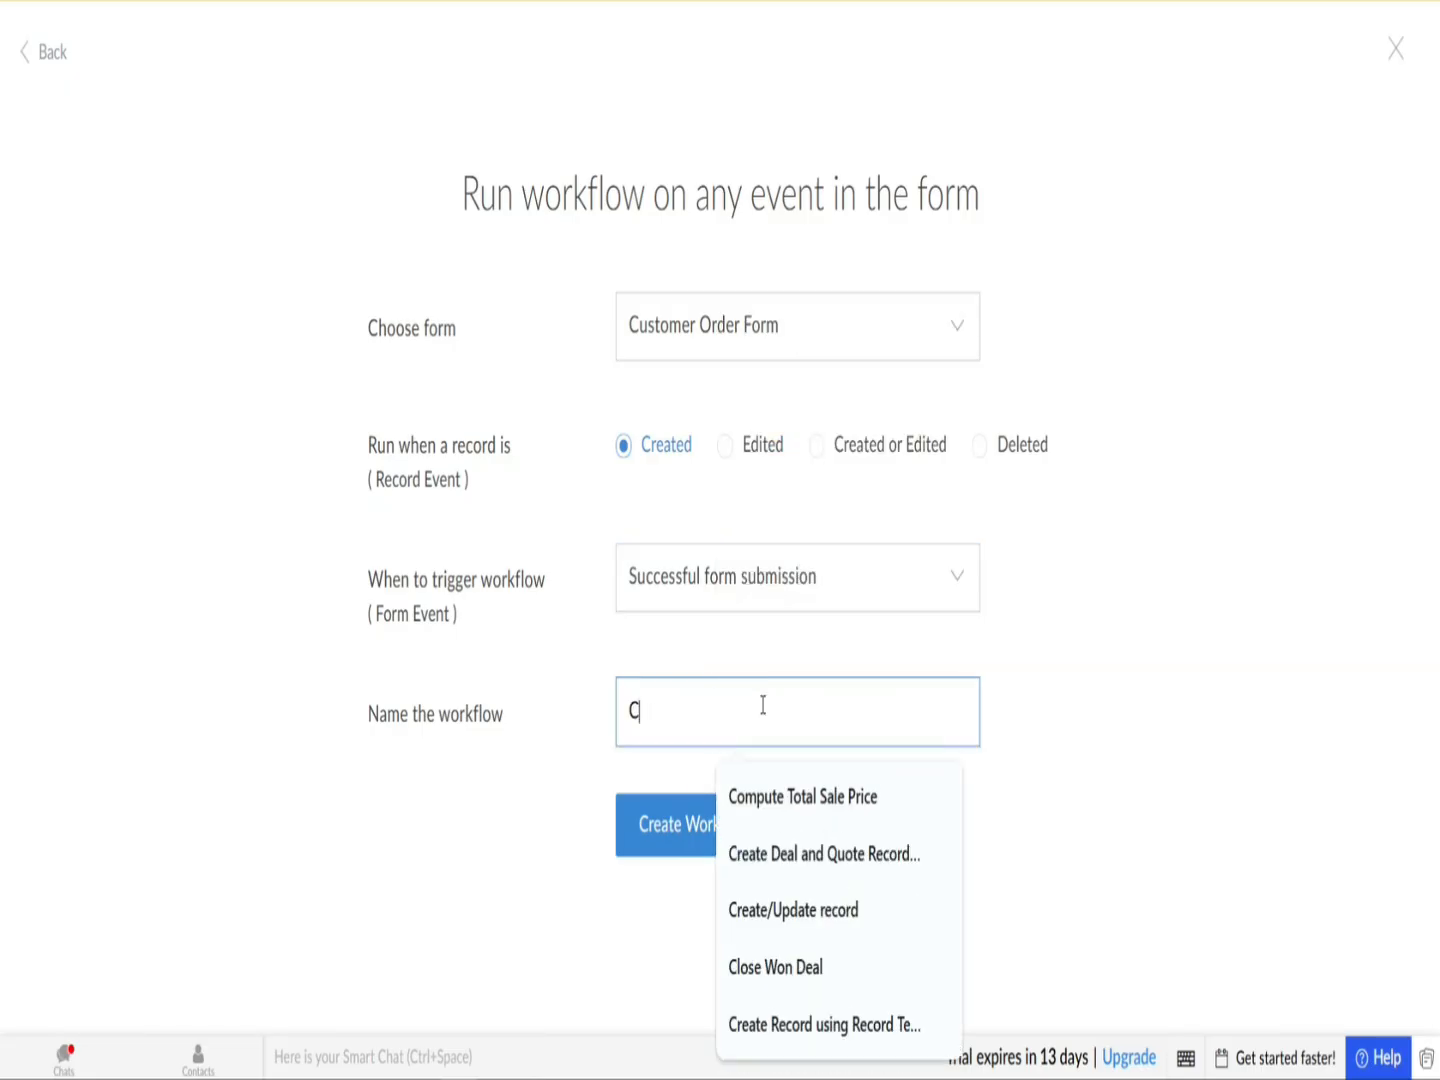
key("BackSpace")
type("Sen")
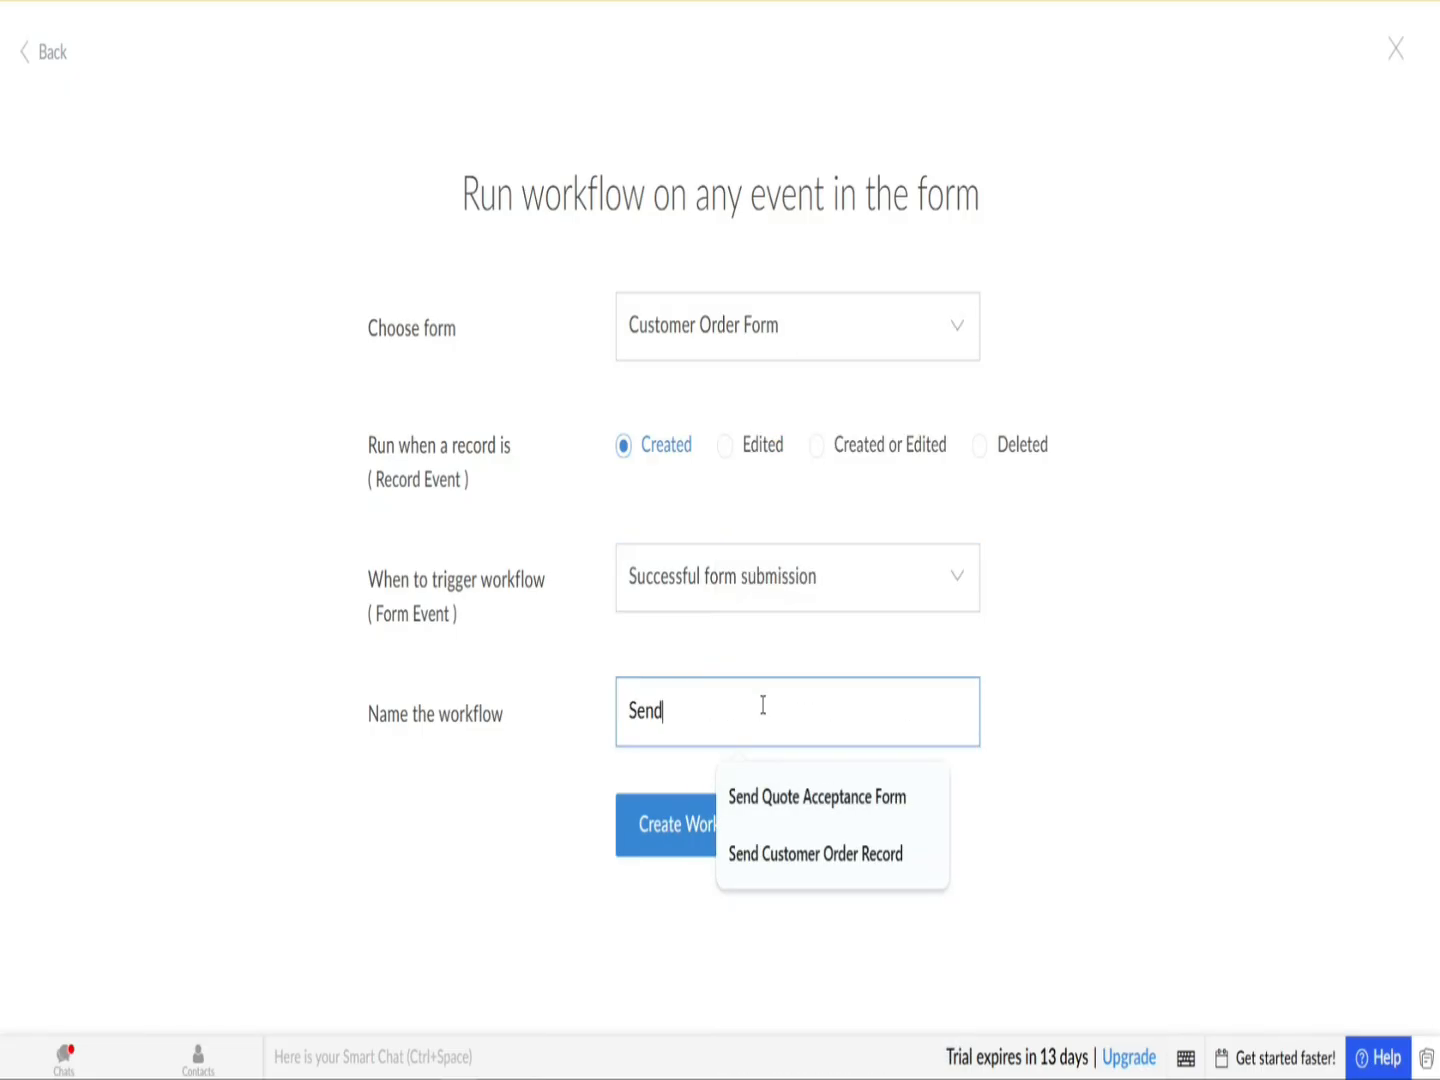
type("d")
left_click(746, 855)
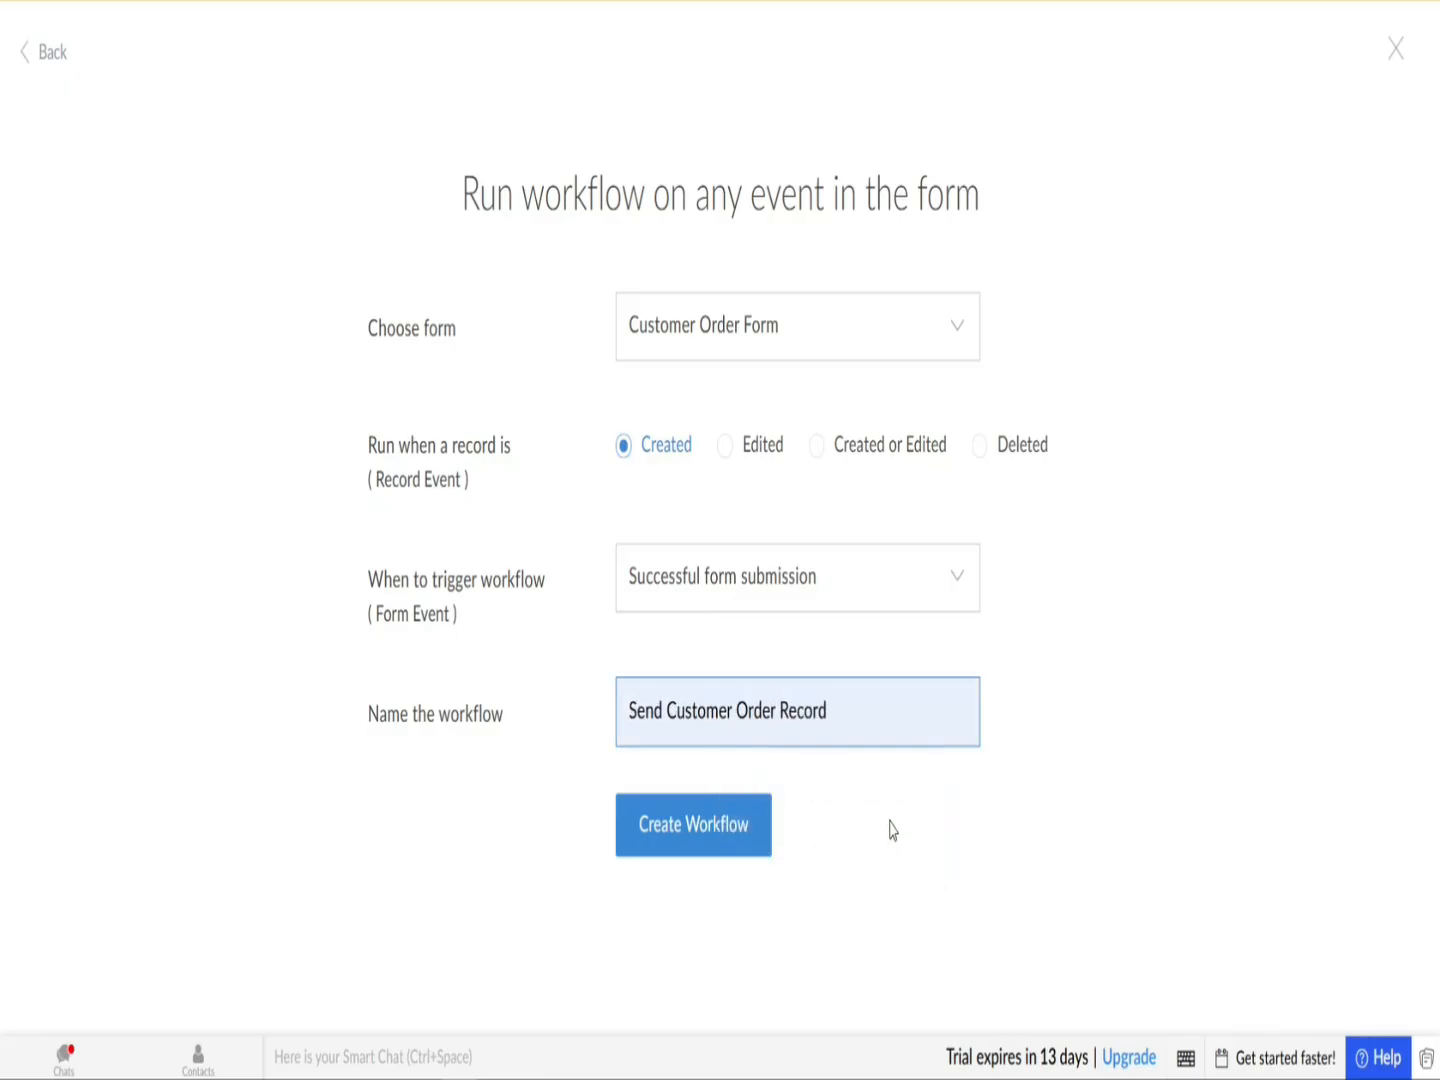
left_click(843, 852)
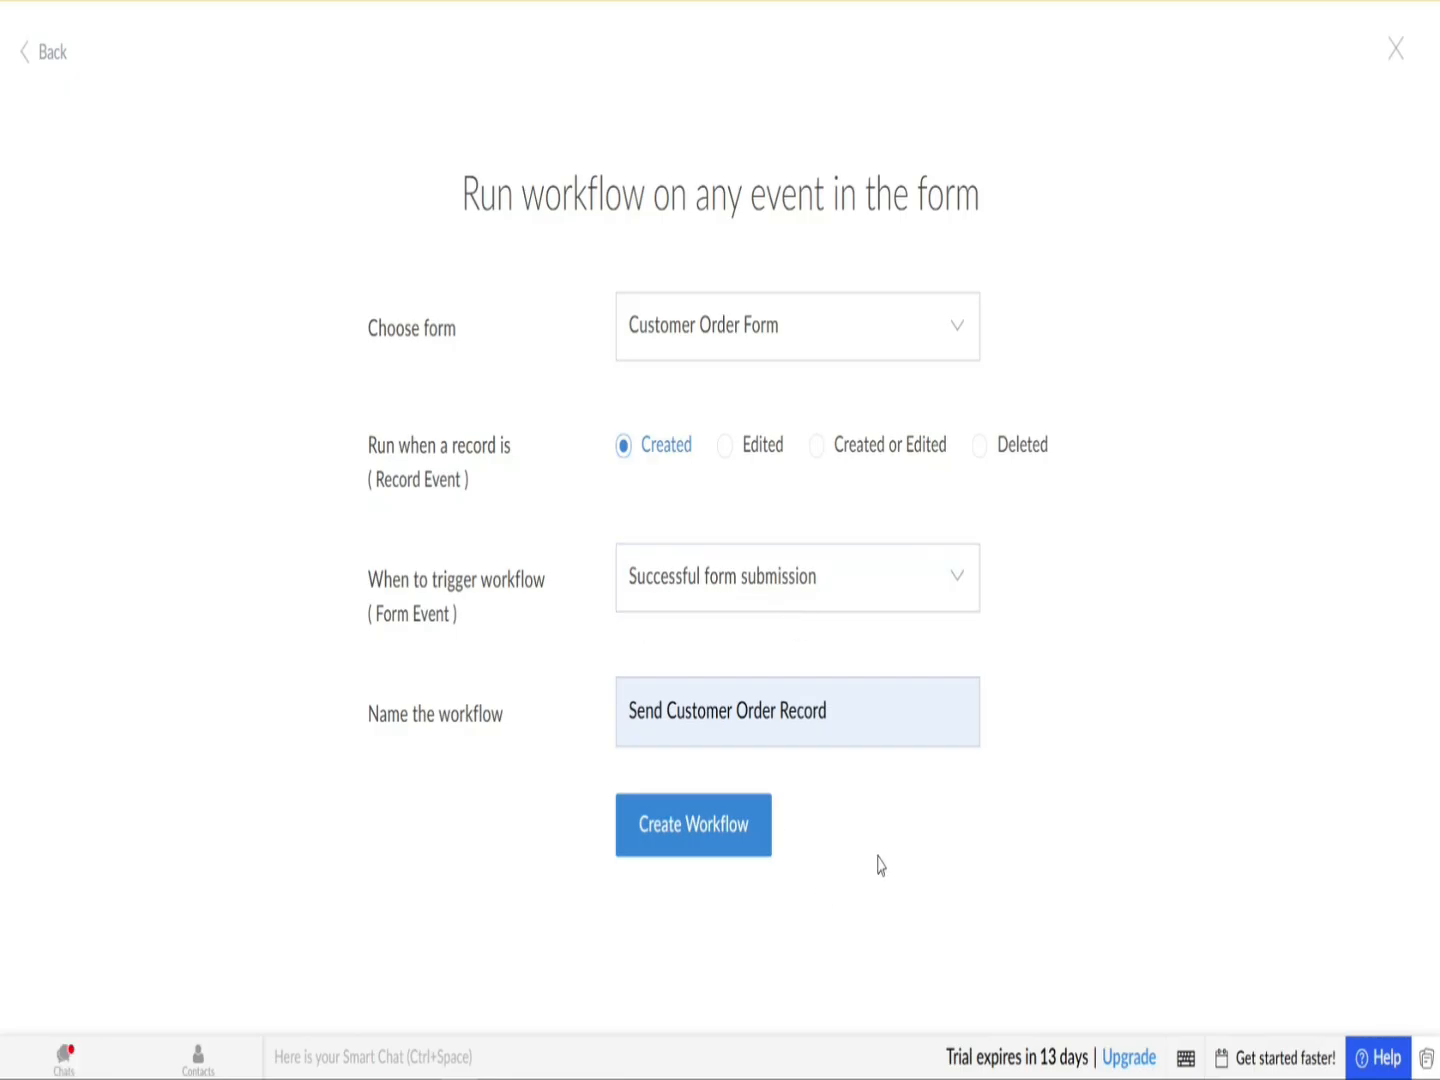
left_click(742, 845)
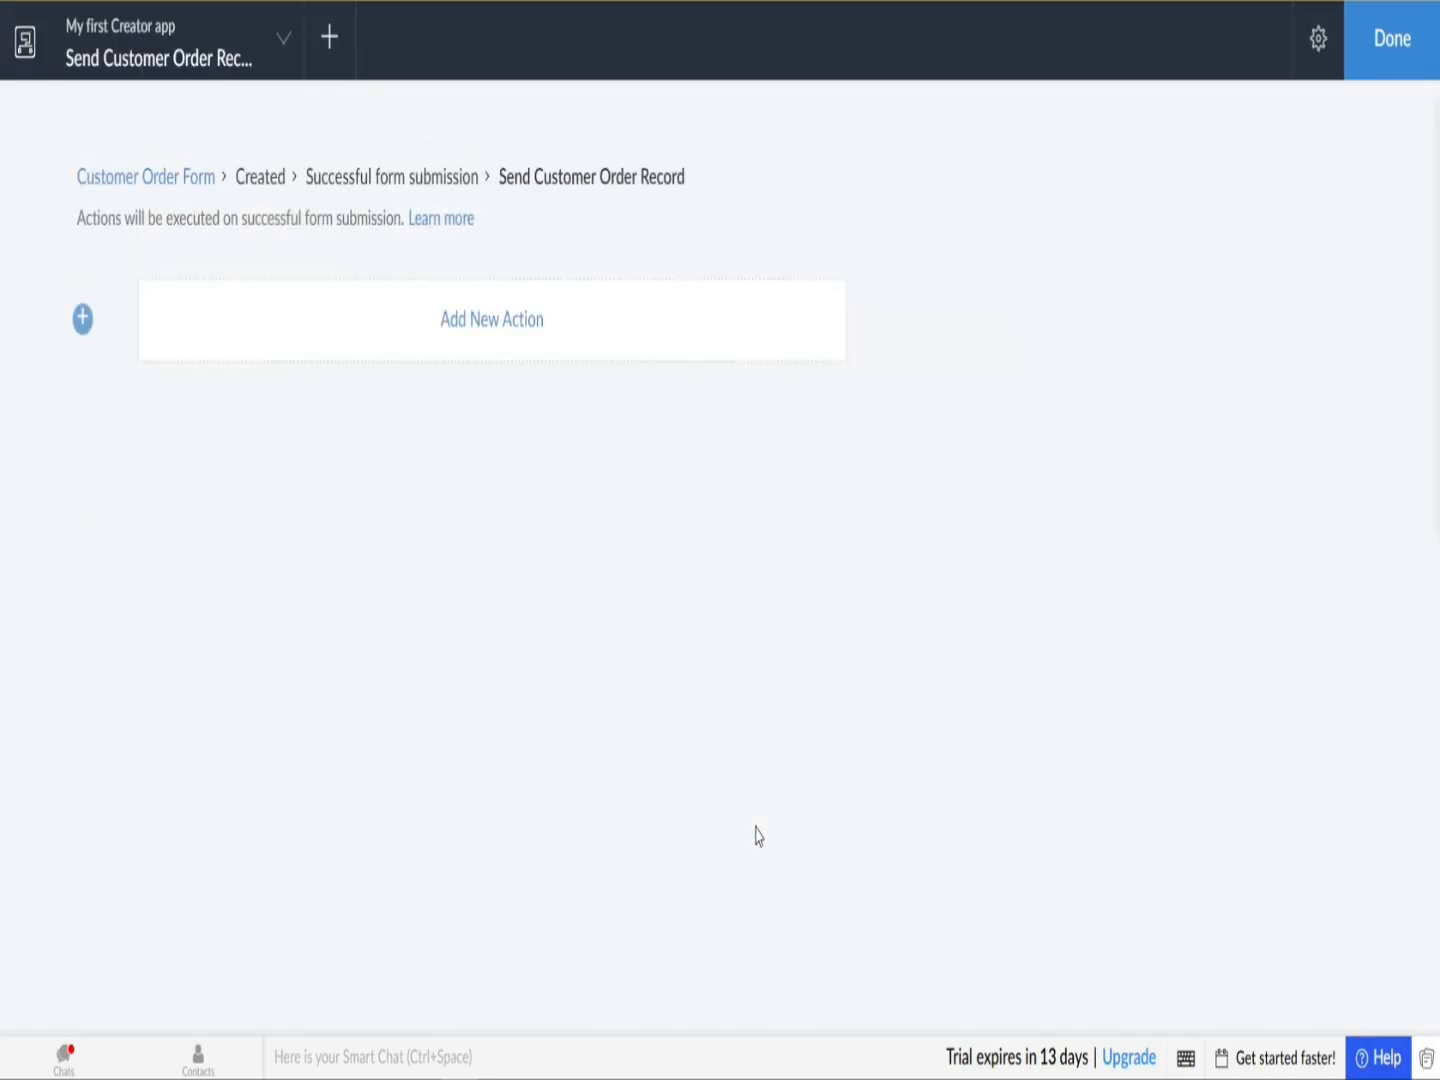
Step: Add a Deluge script action and paste the sendmail script with subject "New Order" that attaches Customer_Order_Template as PDF
left_click(494, 332)
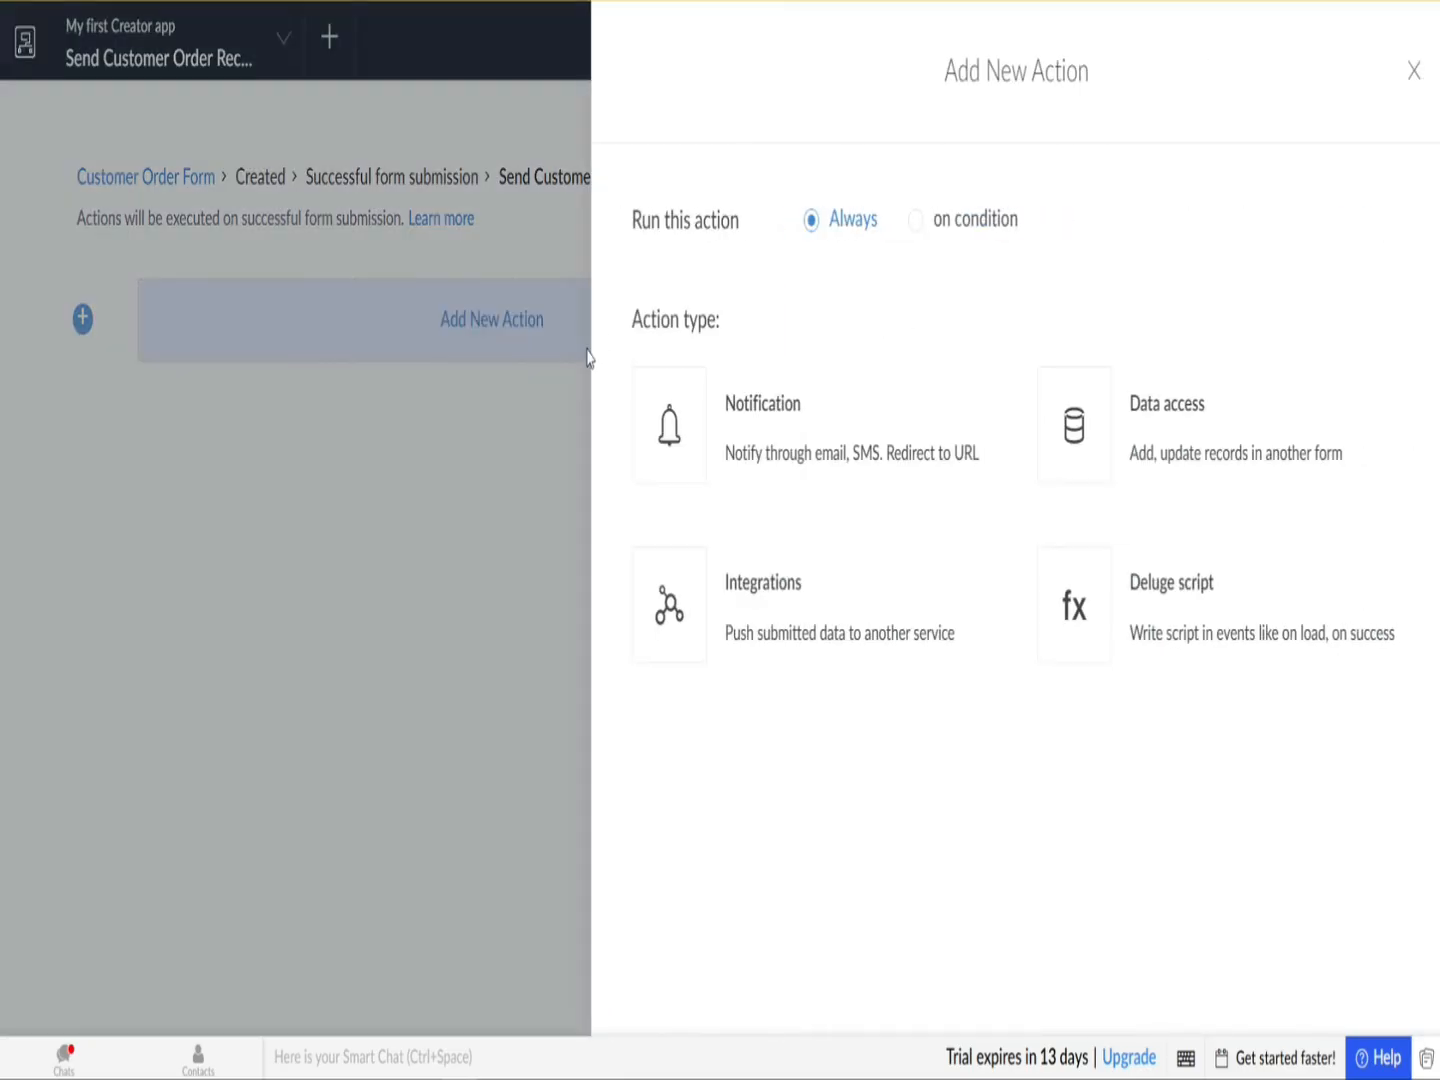
left_click(1070, 640)
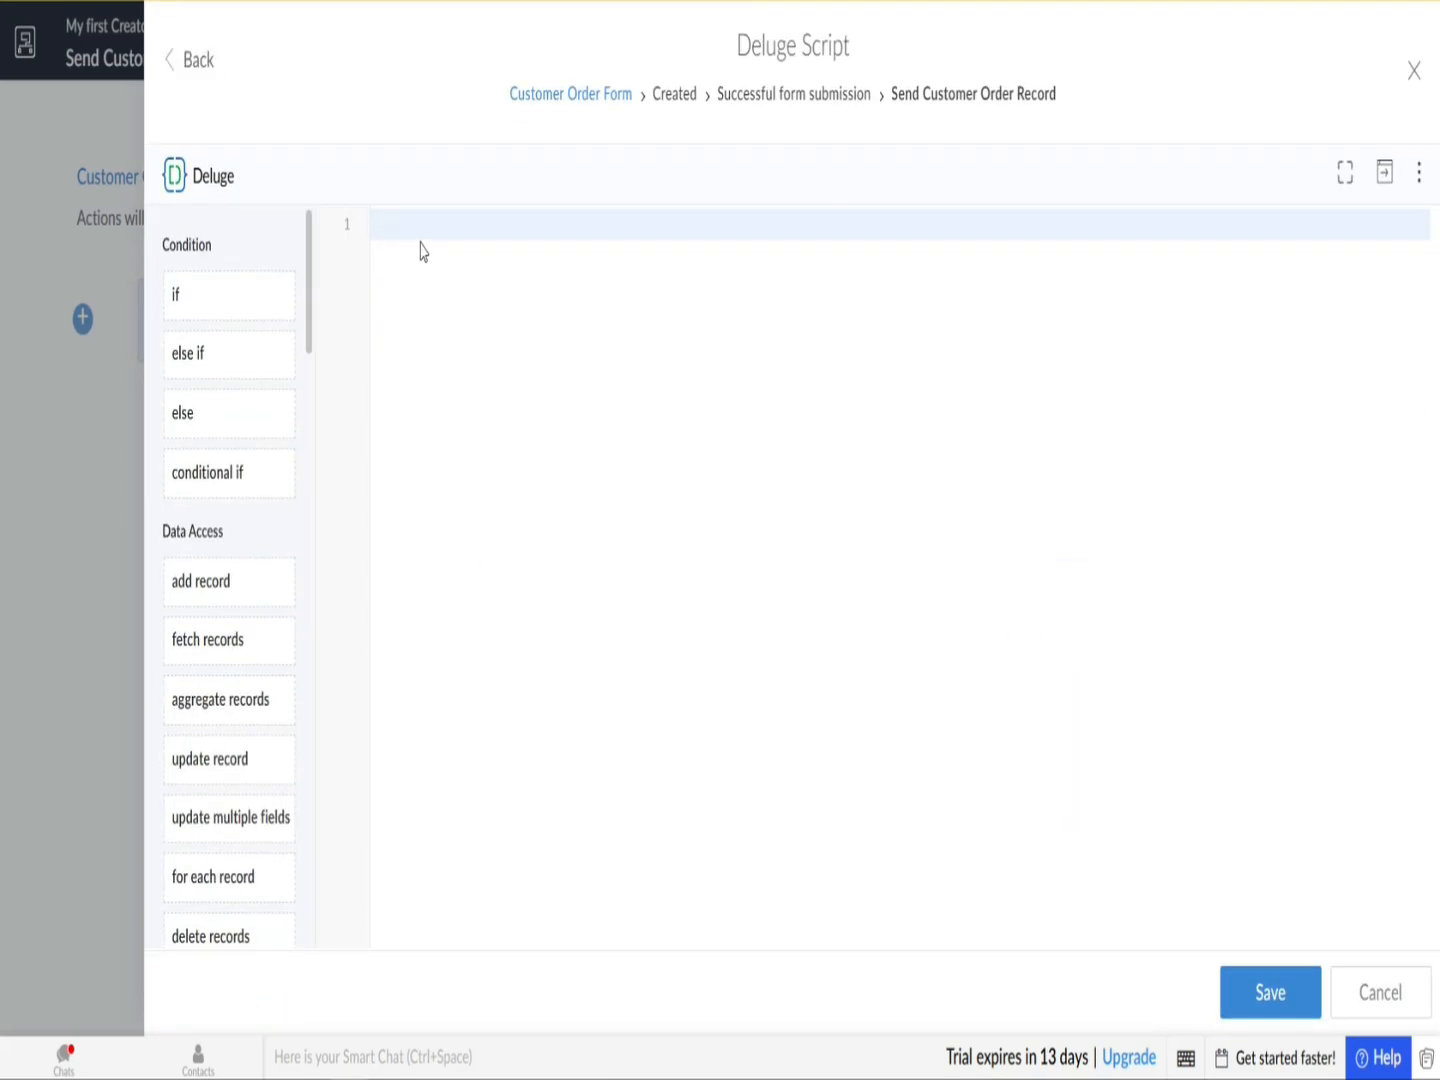
key("ctrl+v")
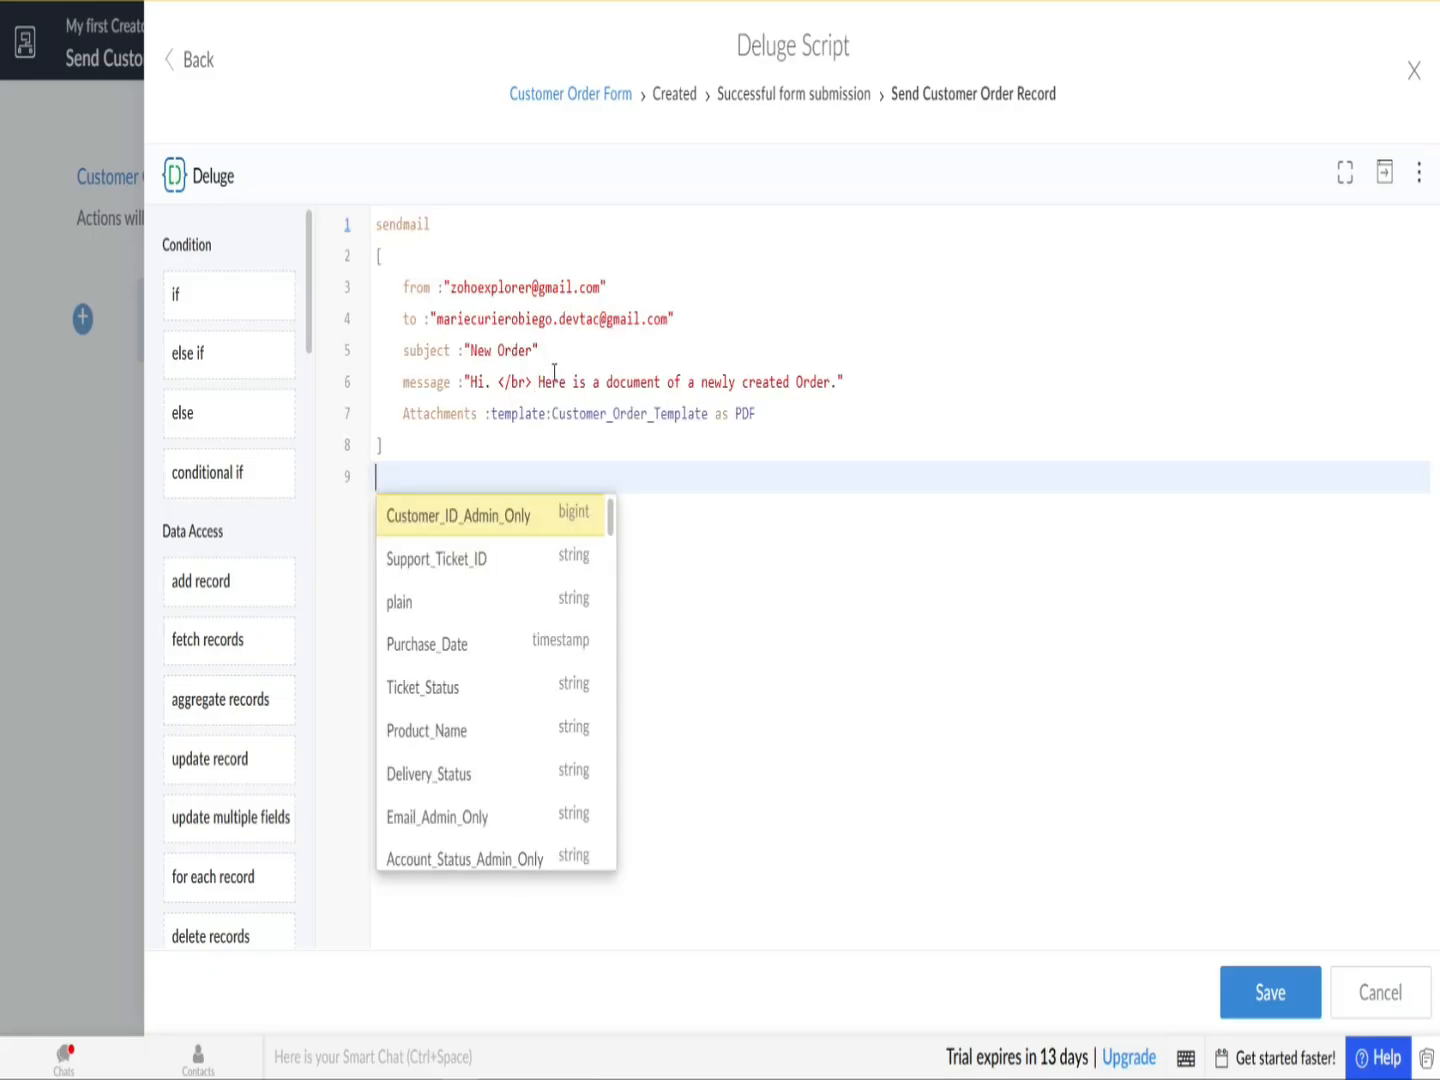
left_click(562, 356)
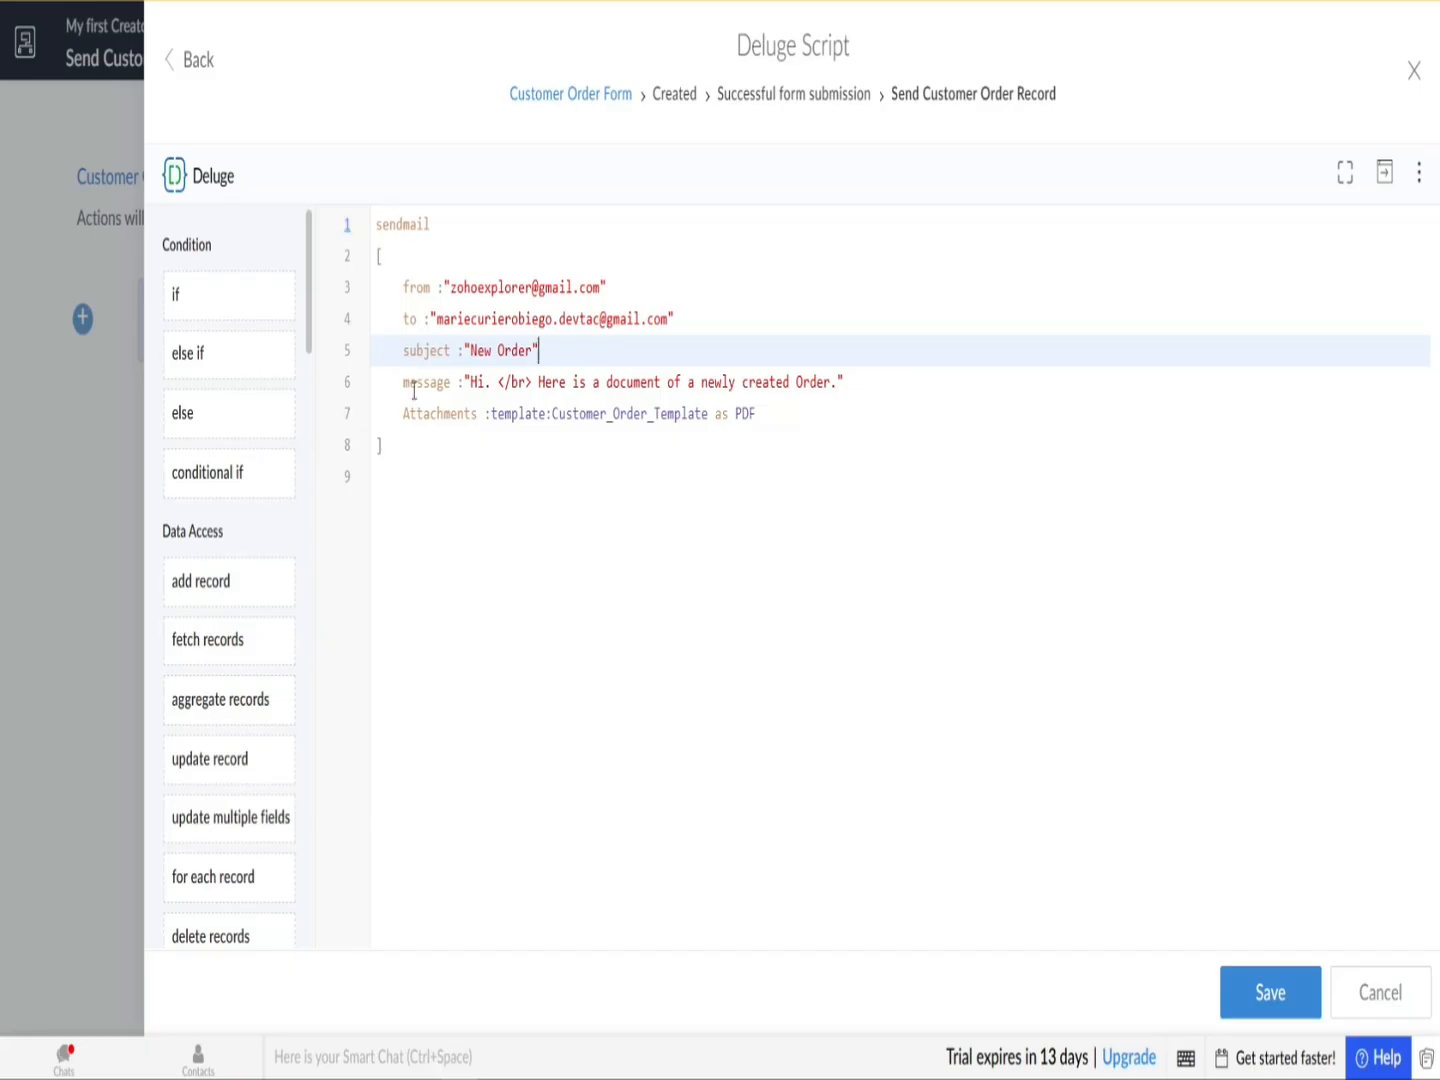
Step: Examine the pasted Deluge script, highlighting its sendmail keyword
left_click(406, 458)
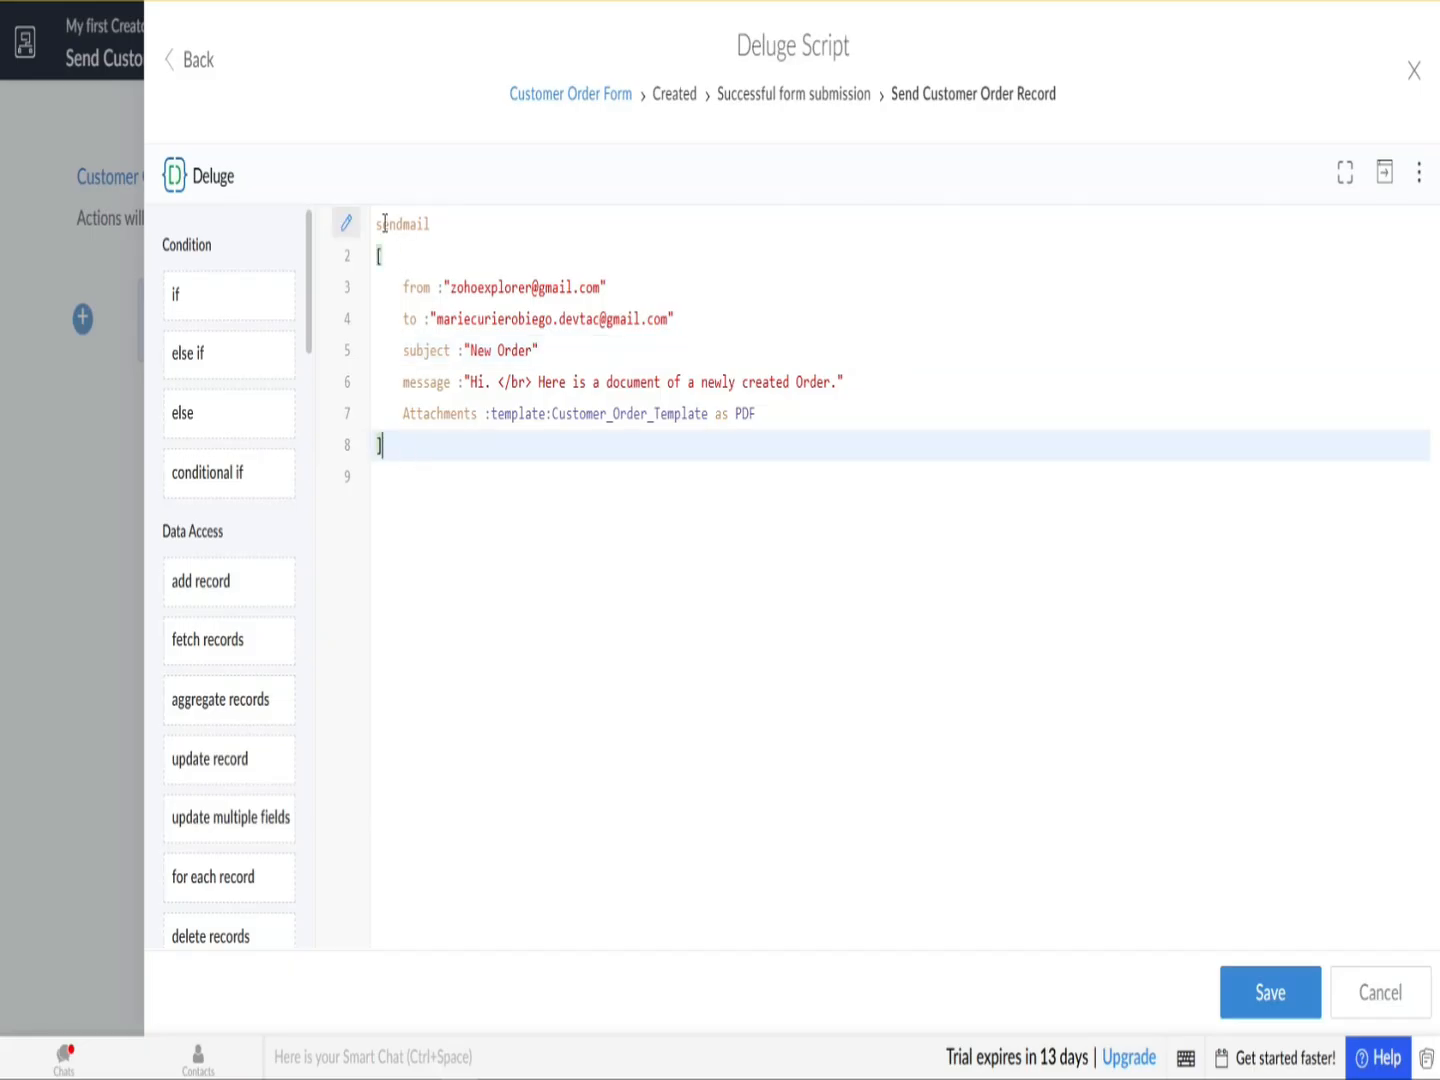
left_click_drag(374, 221, 450, 221)
left_click(449, 223)
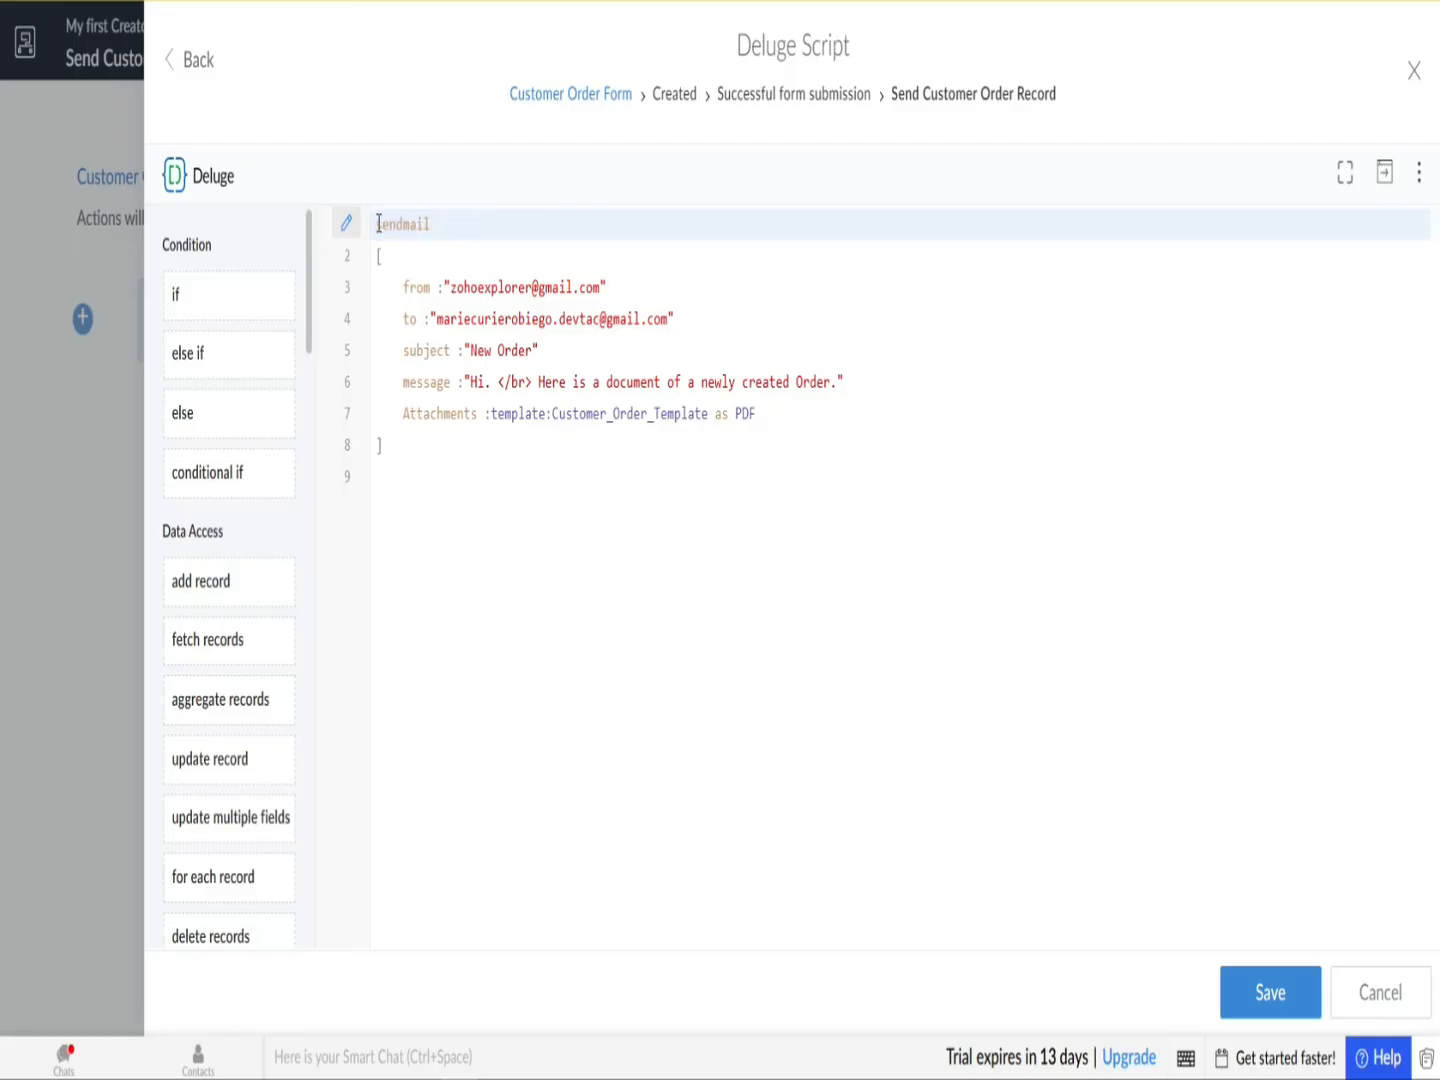
left_click_drag(376, 224, 443, 229)
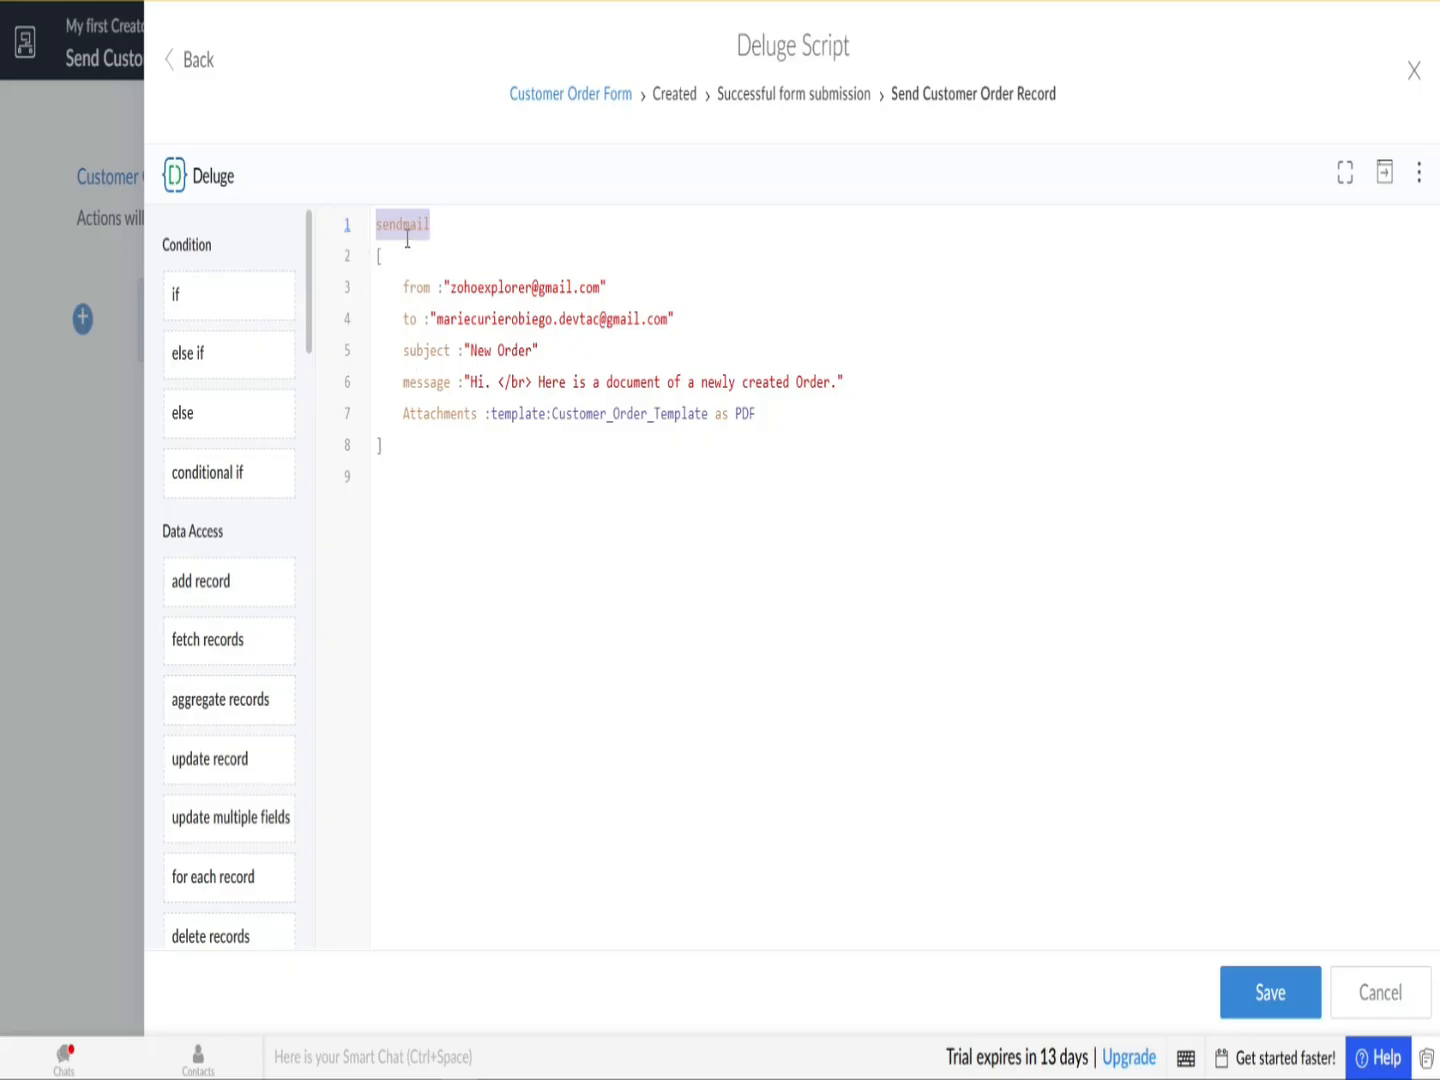
Step: Examine the sendmail script's sender, recipient, subject and message lines
left_click(418, 292)
left_click(410, 320)
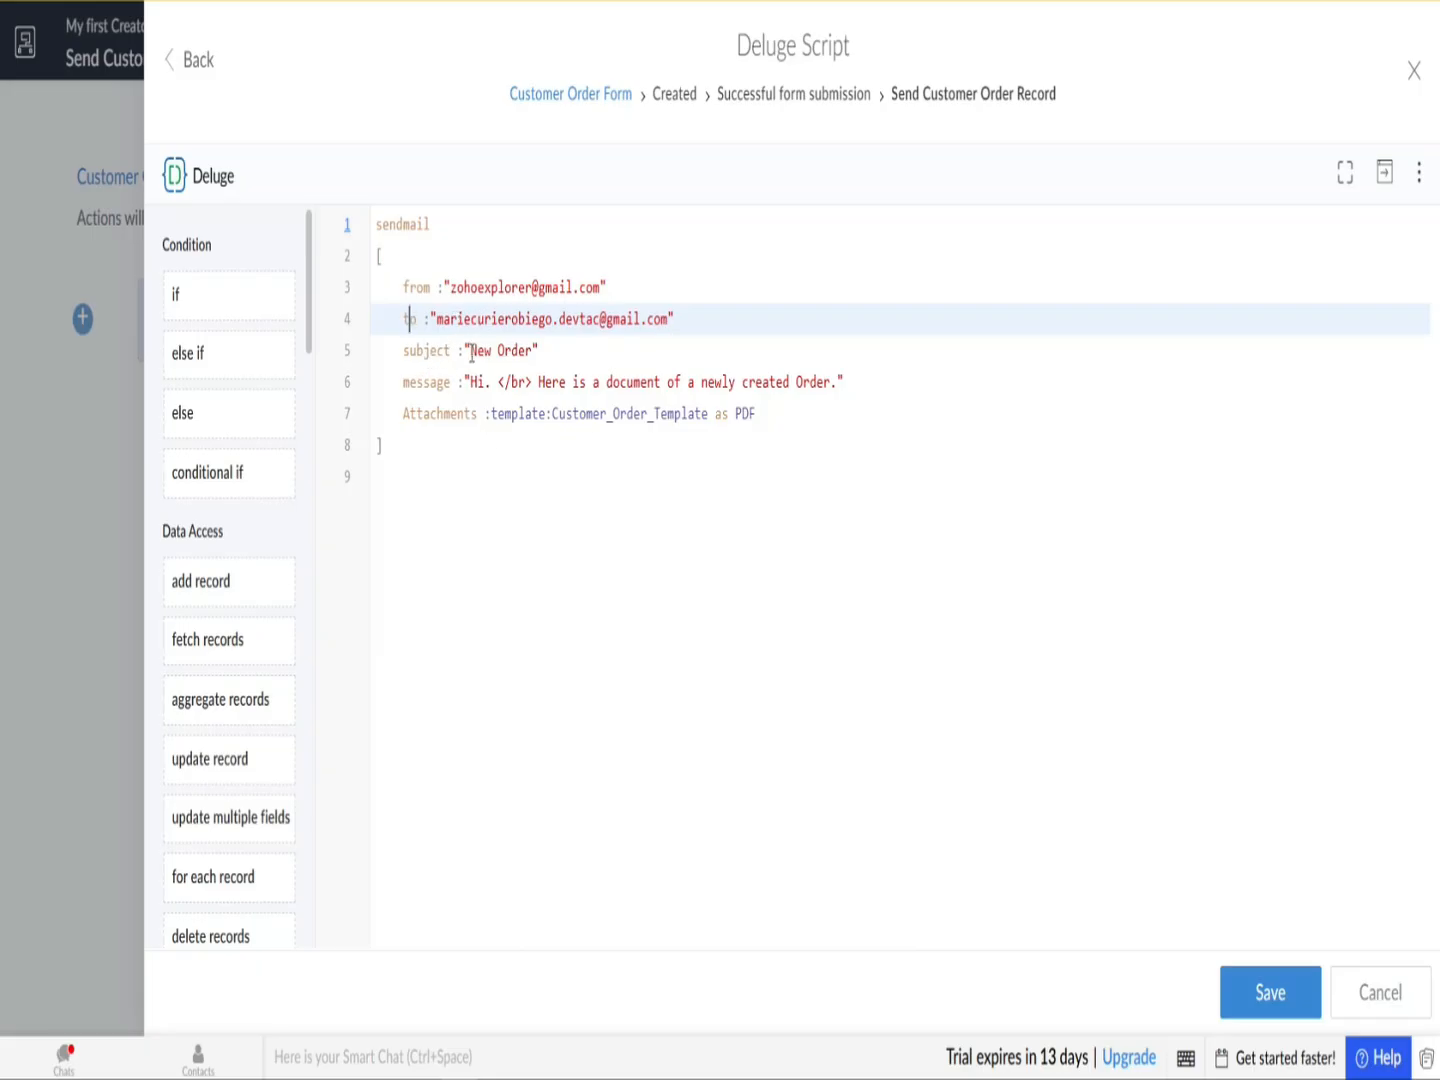
left_click_drag(472, 351, 520, 348)
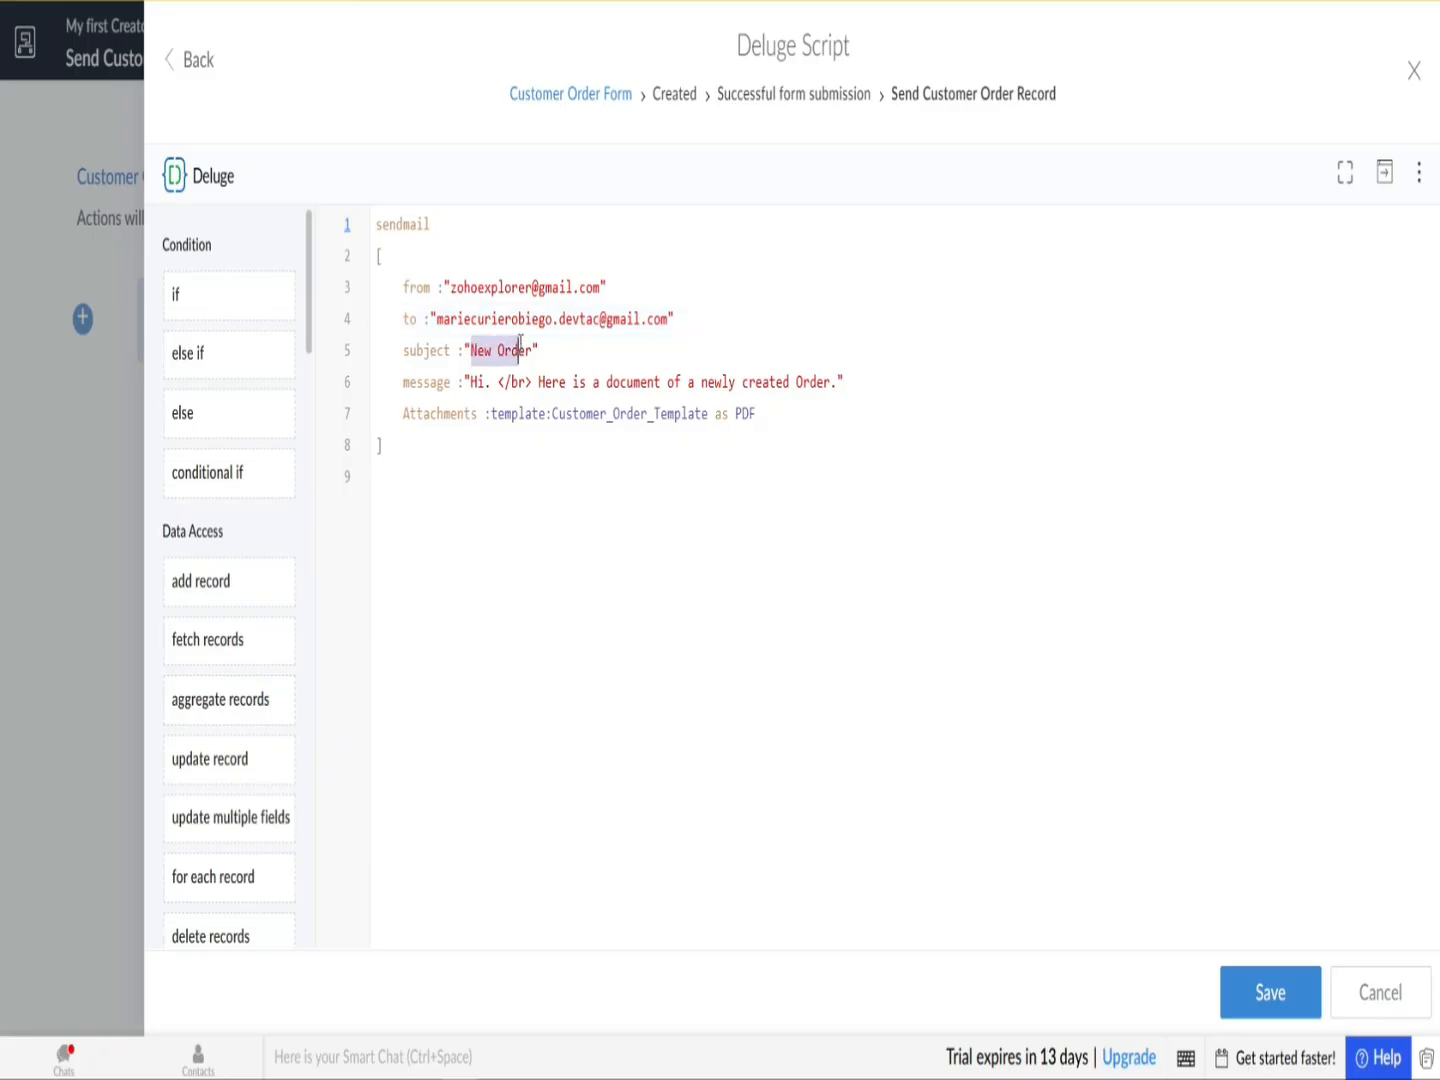
left_click(520, 348)
left_click(413, 386)
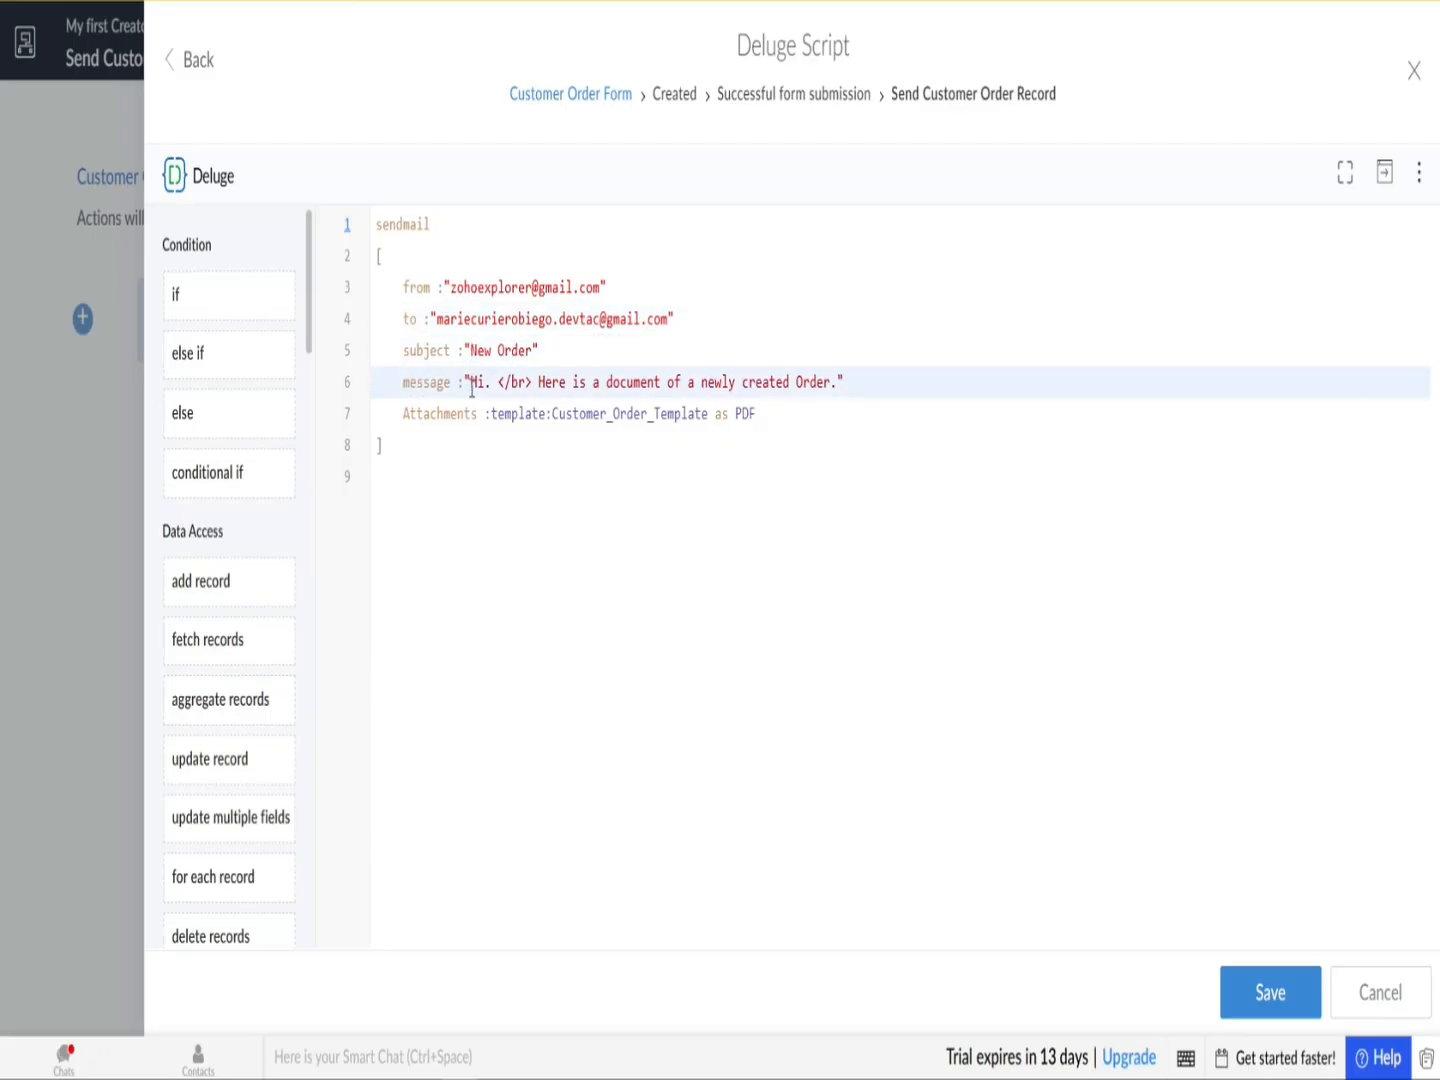
left_click_drag(470, 386, 817, 386)
left_click(710, 370)
Step: Examine the script's Attachments line, including the template keyword, the template name and the PDF output format
left_click(424, 413)
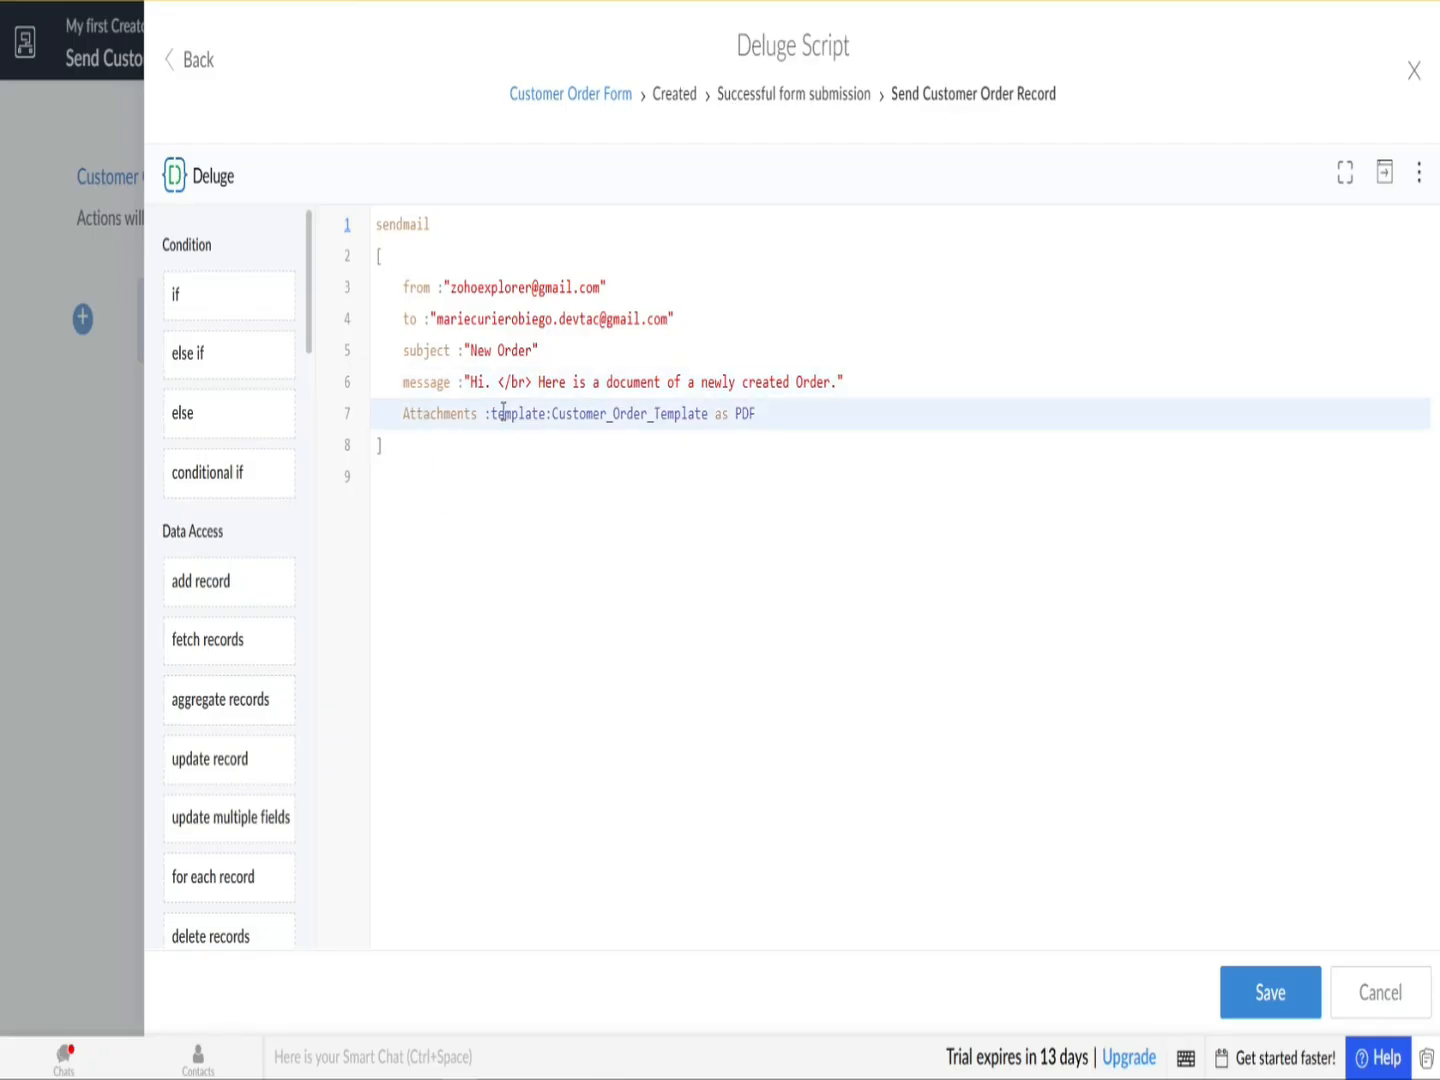
left_click_drag(491, 413, 553, 413)
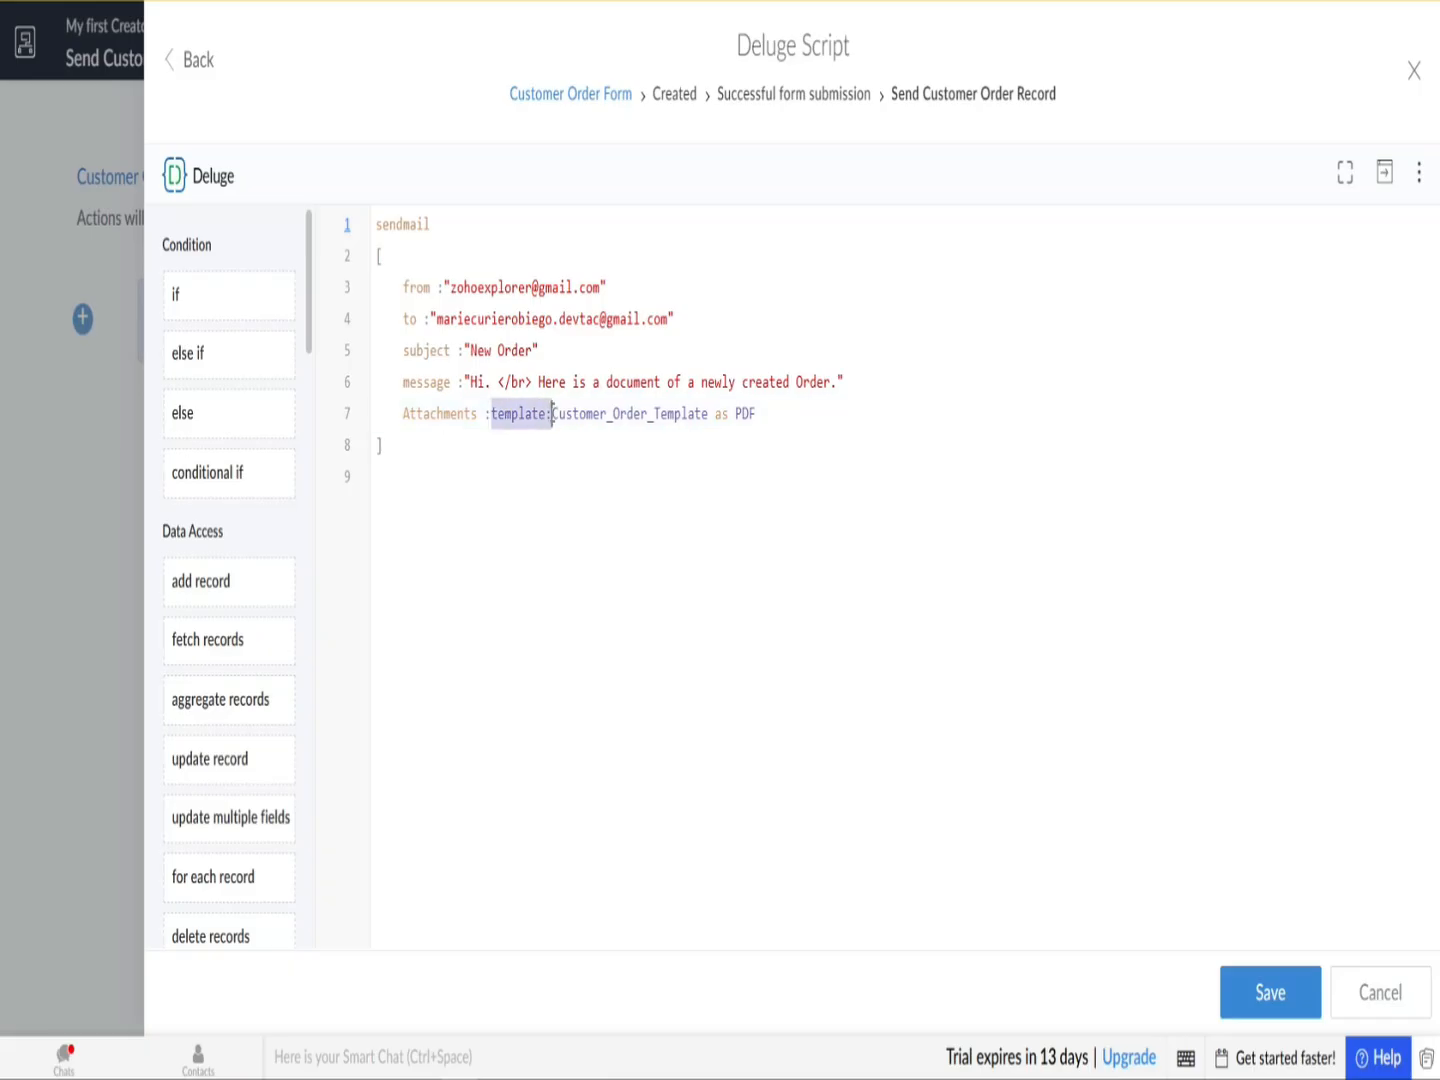
left_click(575, 413)
double_click(586, 413)
triple_click(527, 415)
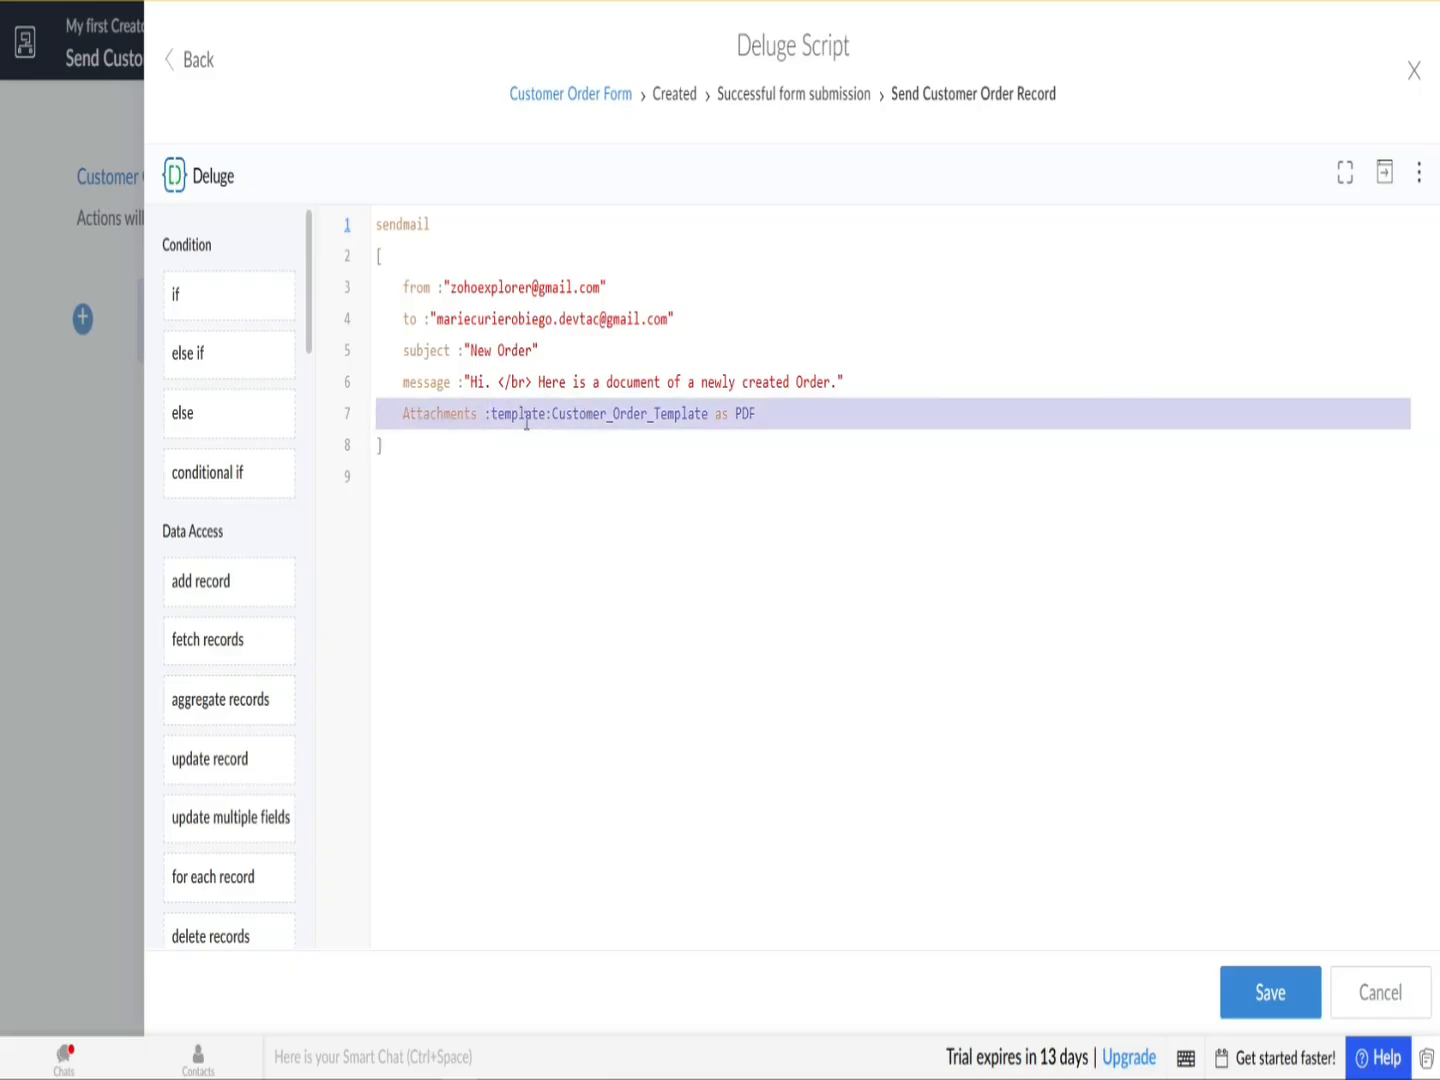
left_click(523, 413)
left_click_drag(714, 416, 762, 420)
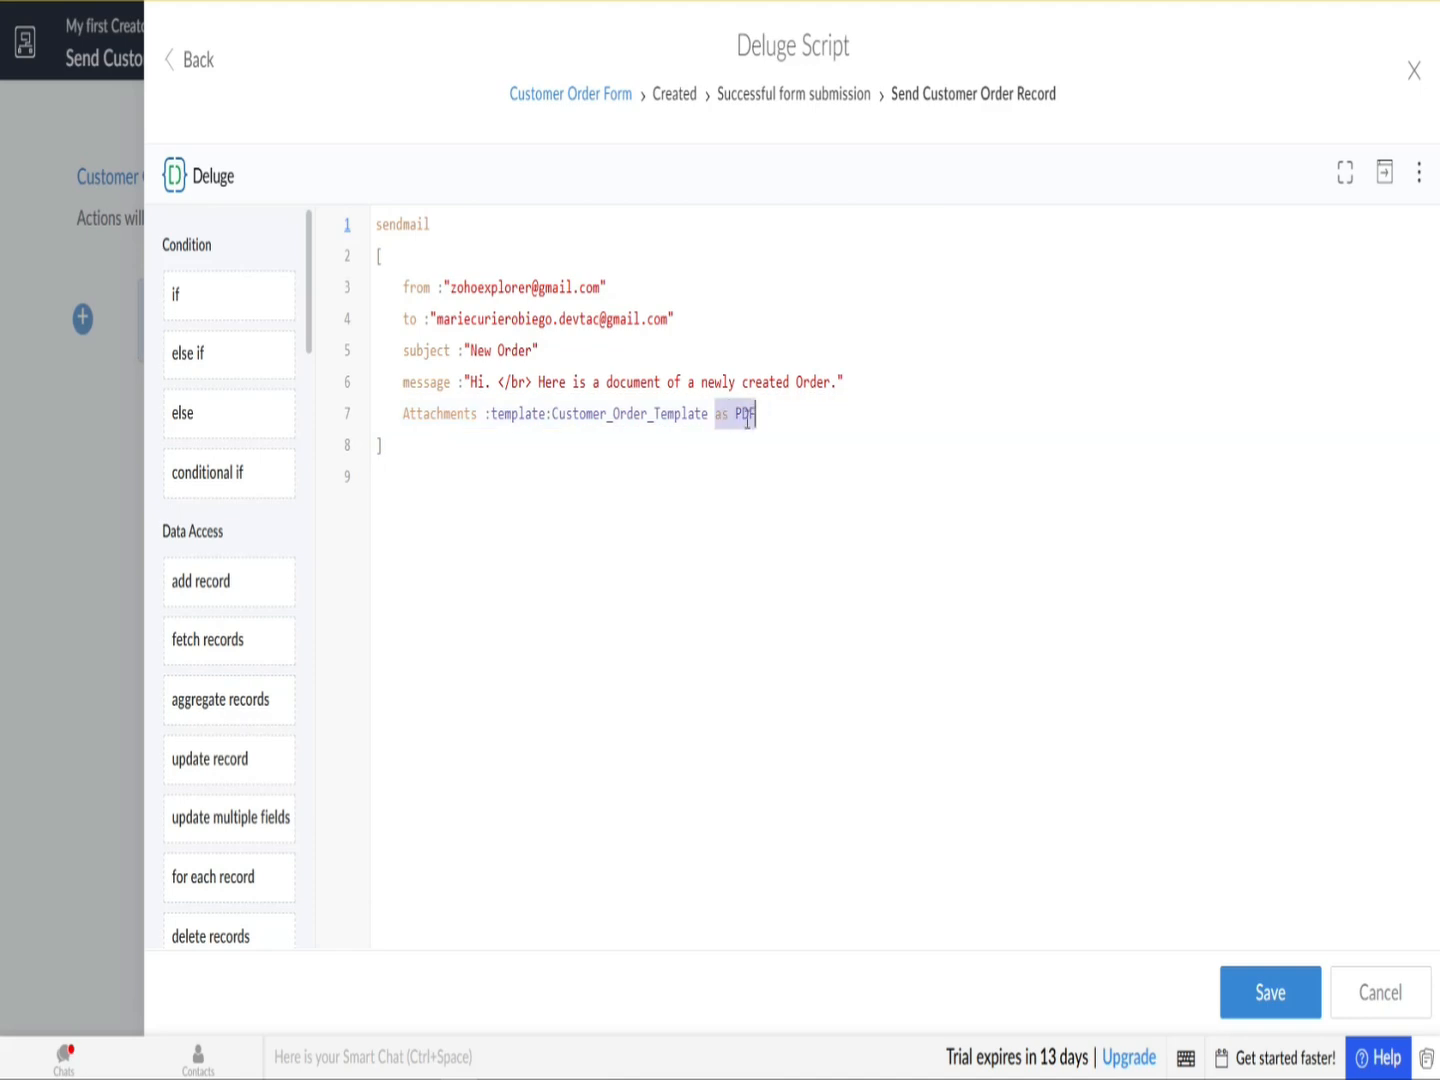
left_click_drag(708, 414, 647, 415)
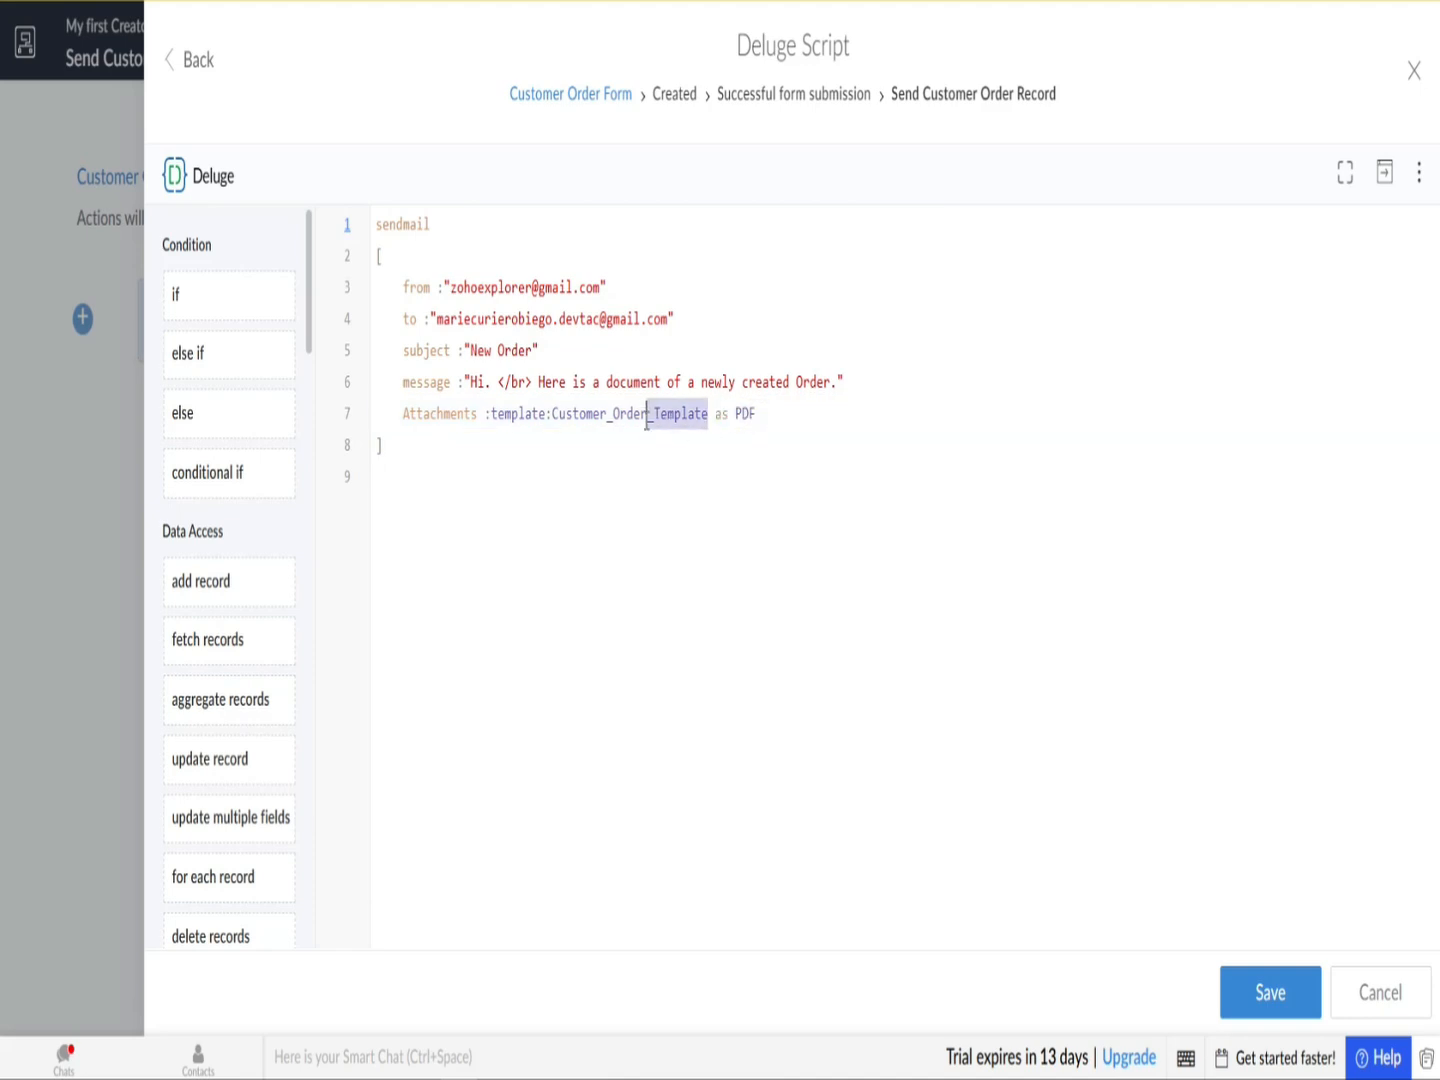
double_click(747, 418)
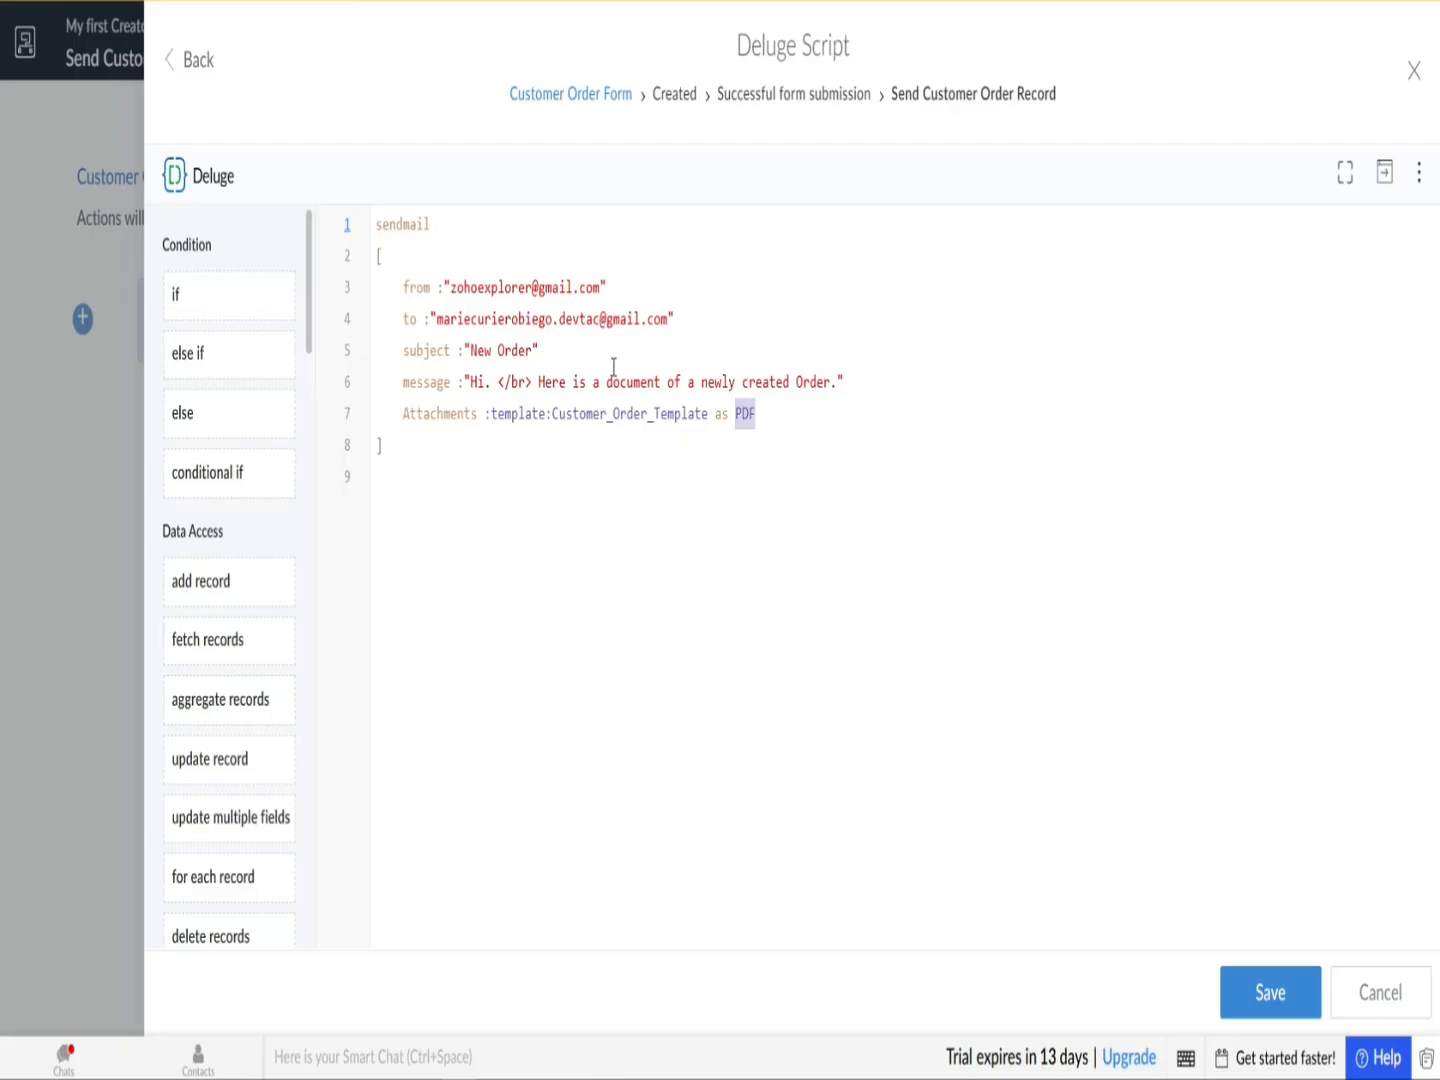
Step: Save the Deluge script and finish editing the Send Customer Order Record workflow
left_click(1259, 998)
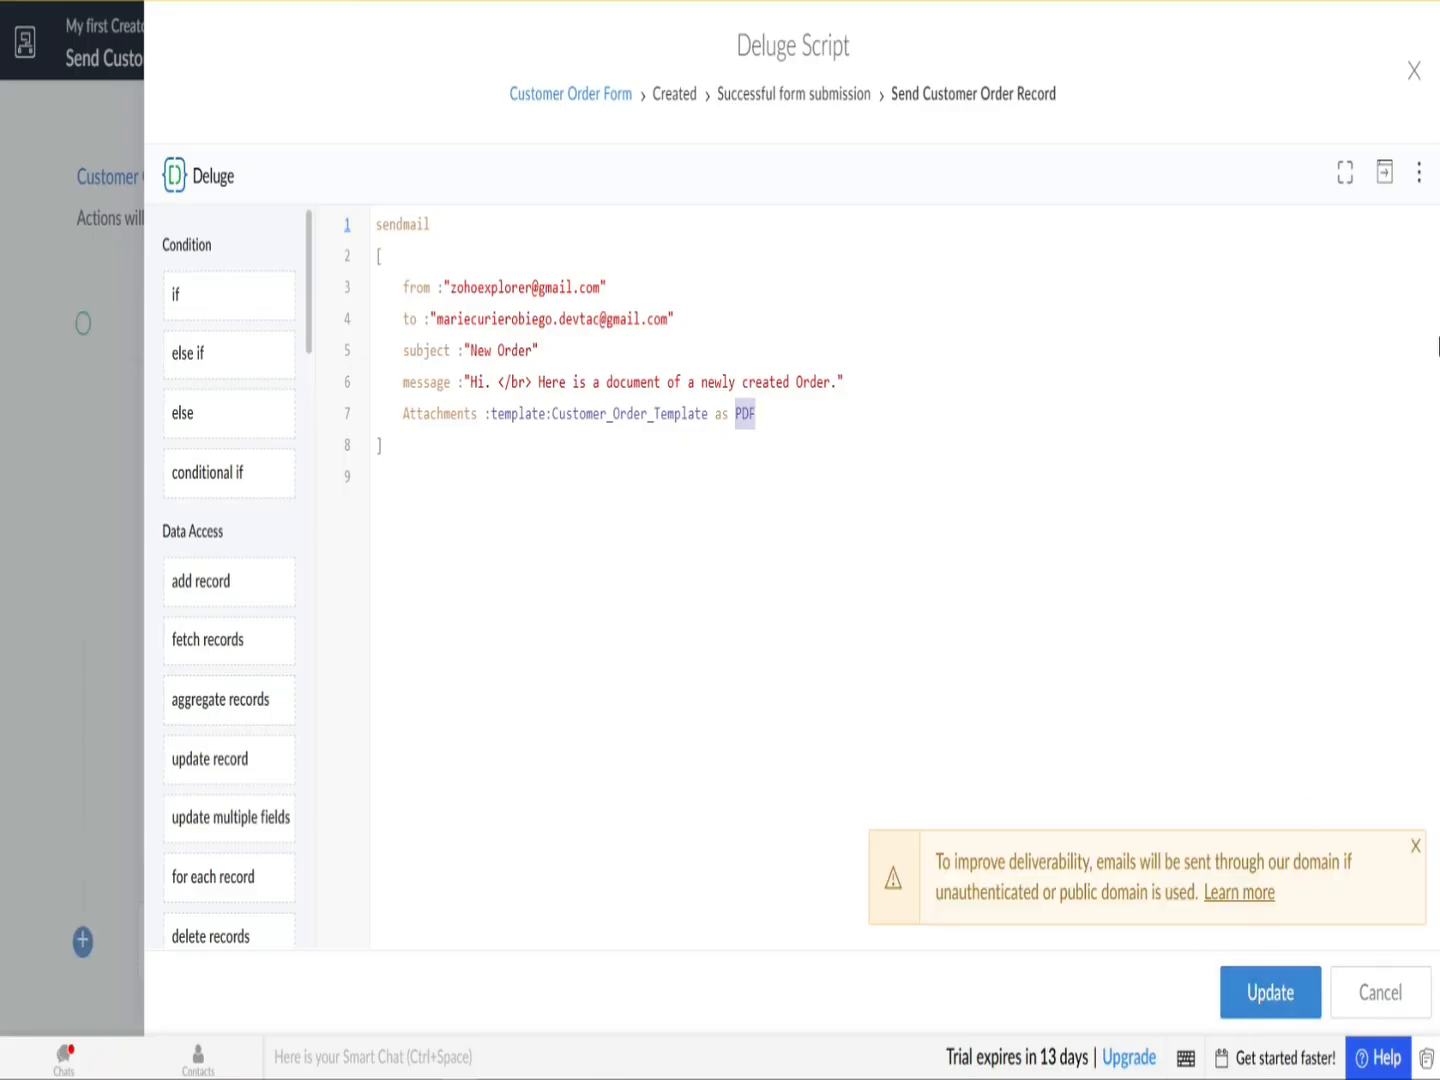
left_click(1414, 70)
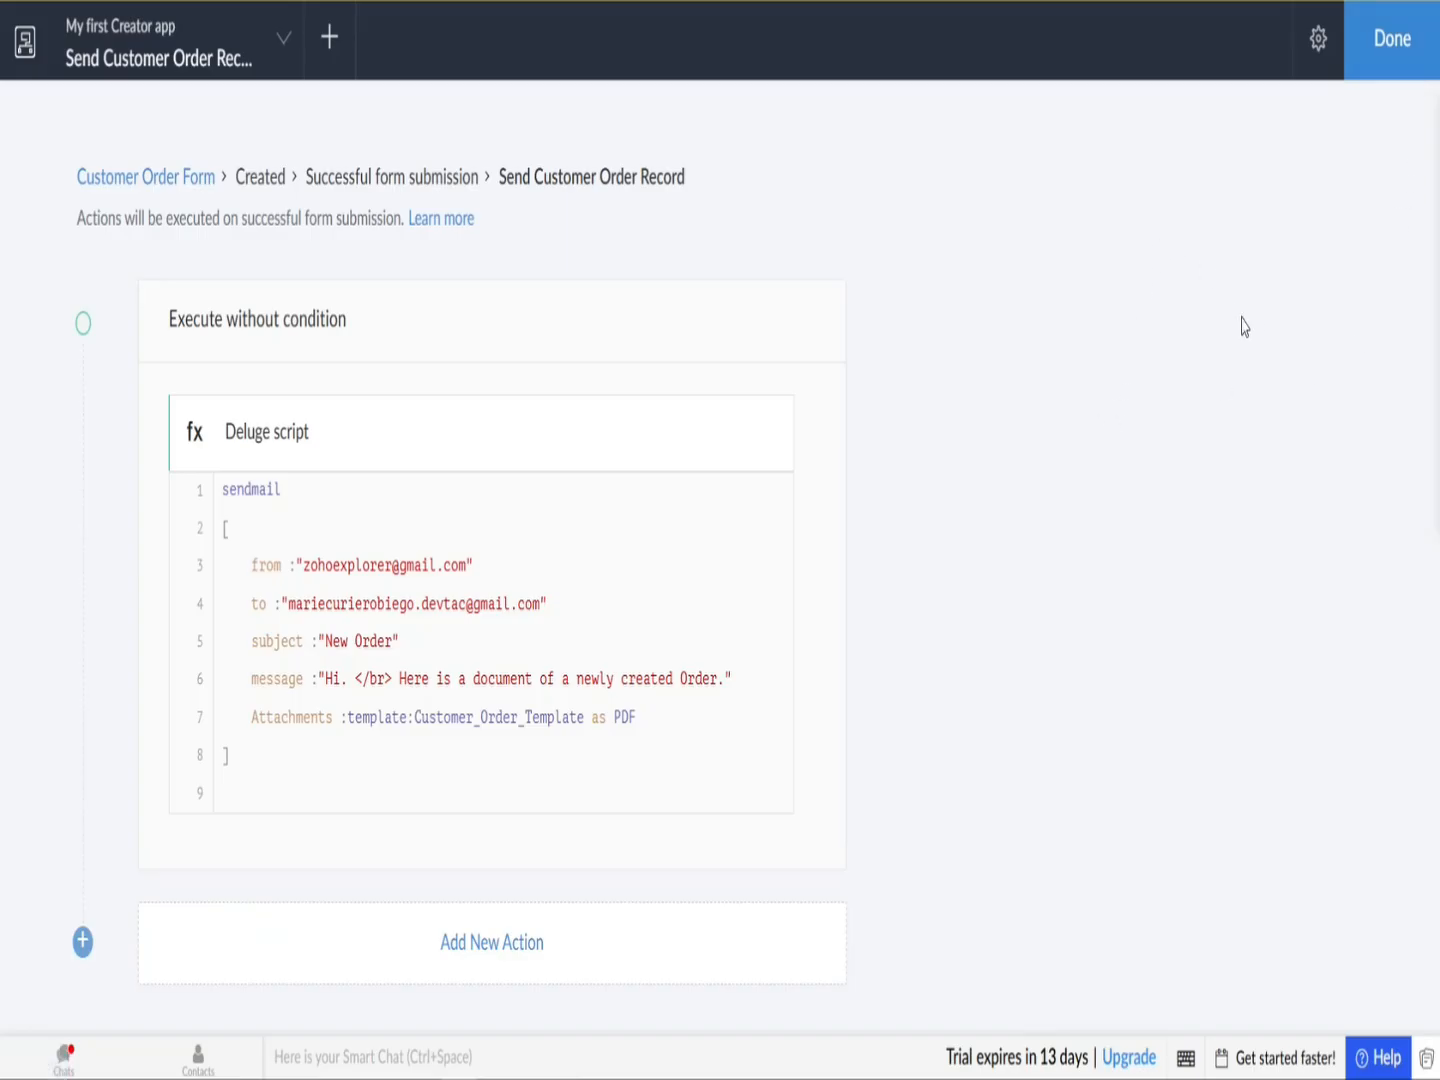
left_click(1401, 74)
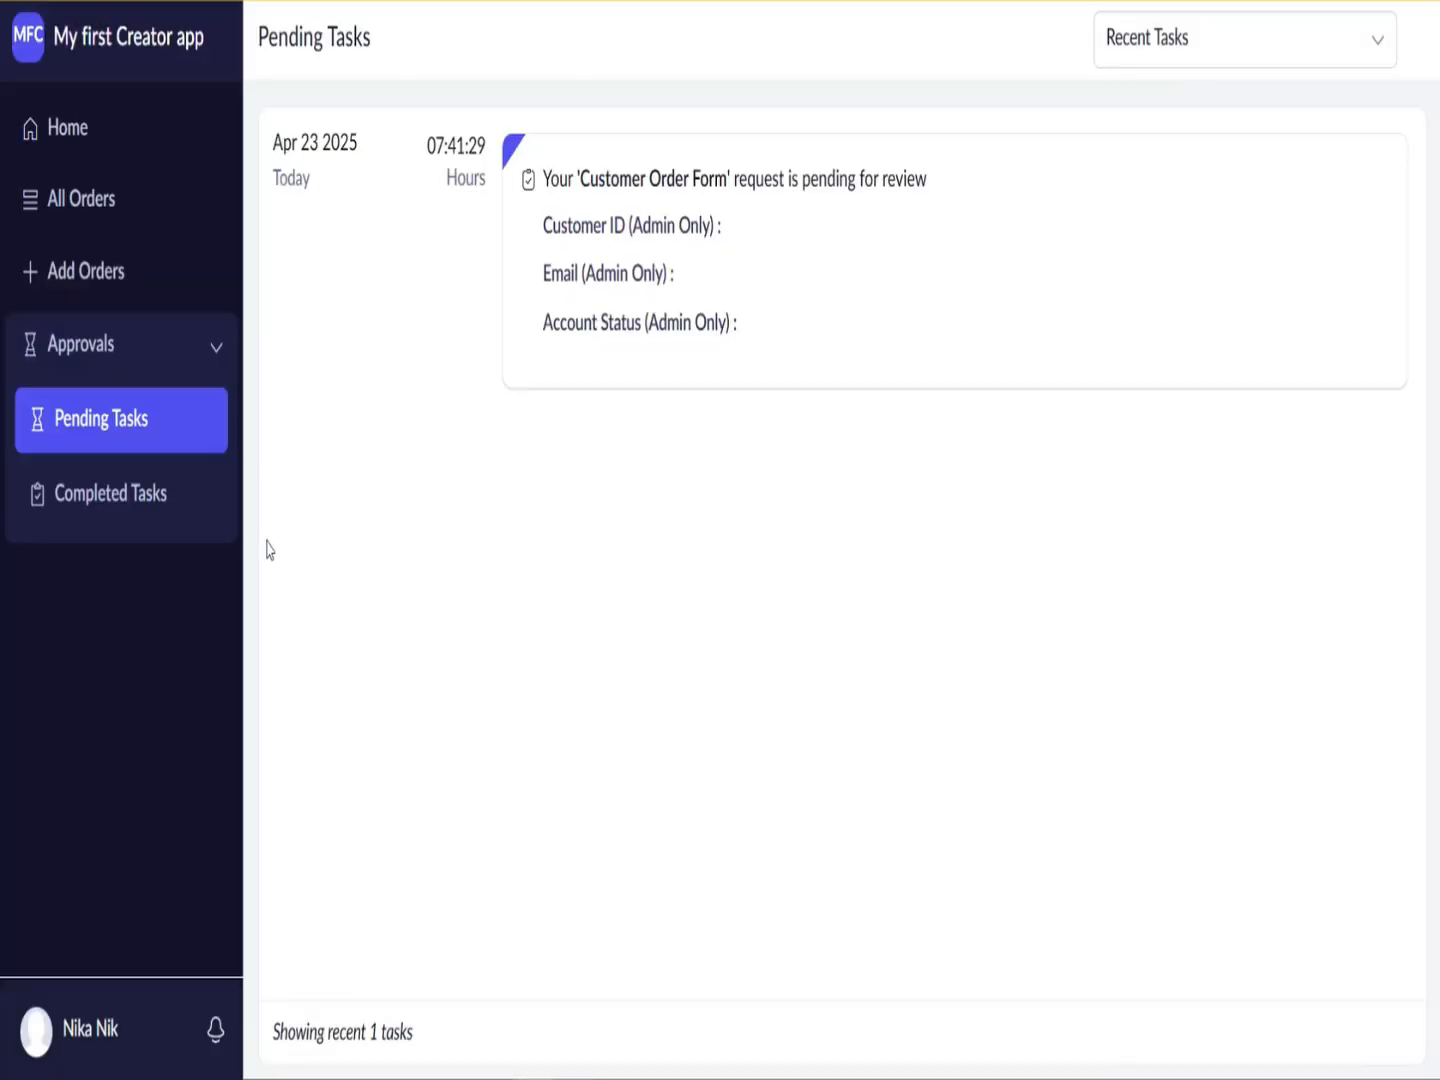
Step: Start a new order in the live app with Product Name Cellphone, Purchase Date 22-Apr-2025 and Delivery Status Processing
left_click(101, 278)
left_click(558, 591)
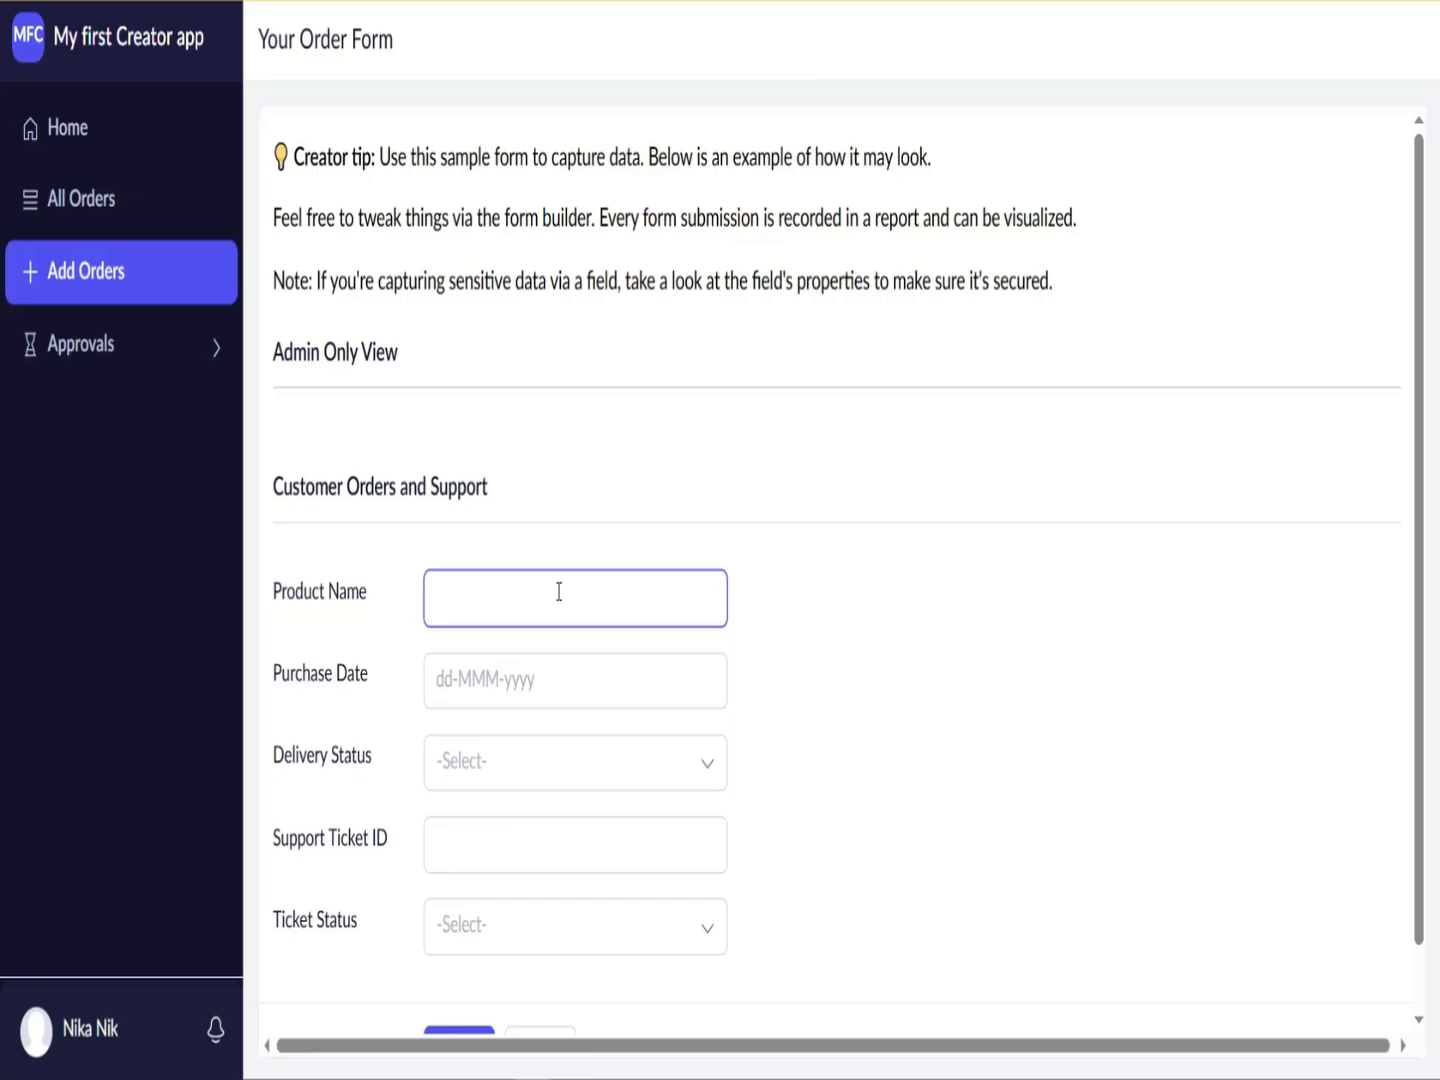
type("Celphone")
left_click(555, 677)
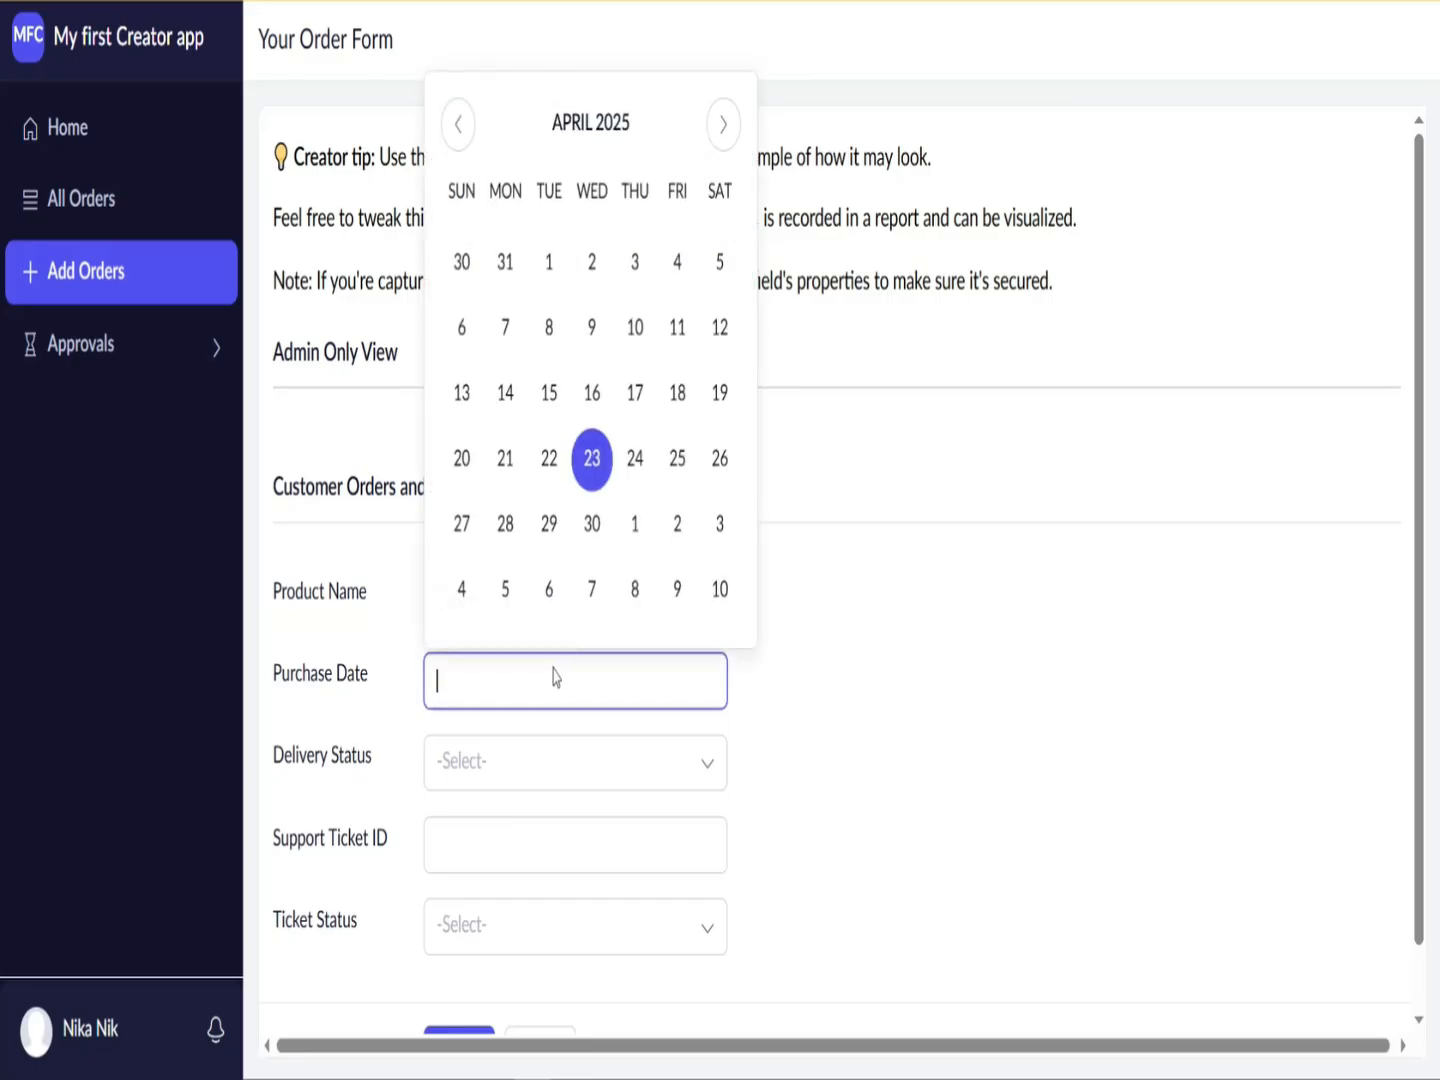
left_click(551, 465)
left_click(548, 762)
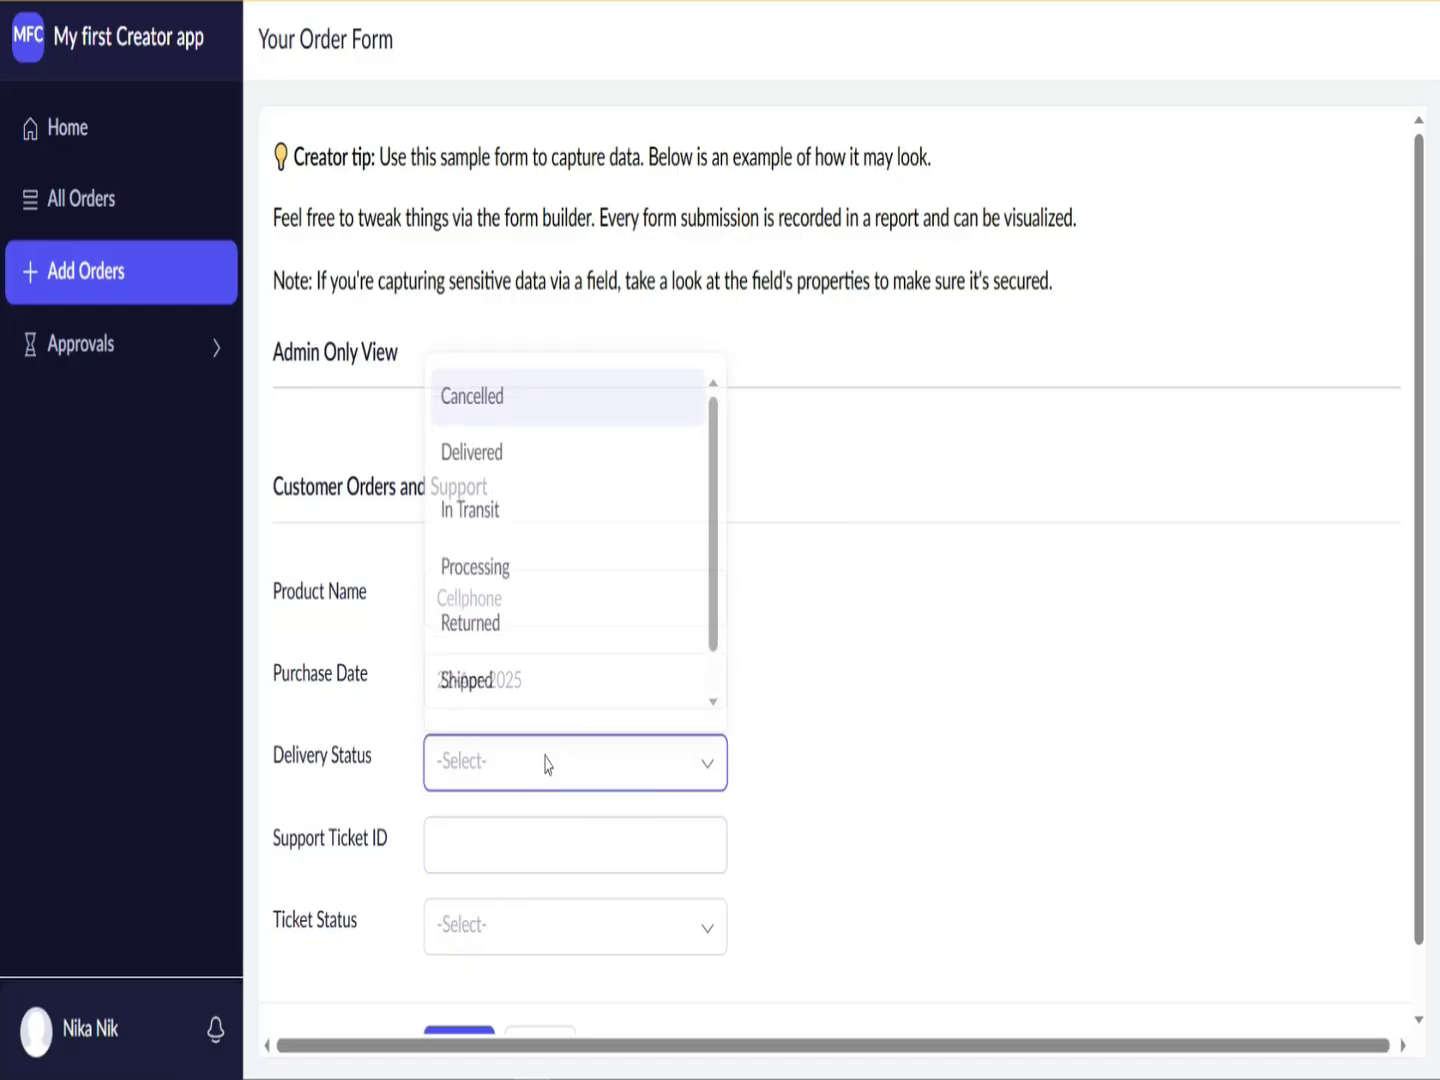
left_click(509, 567)
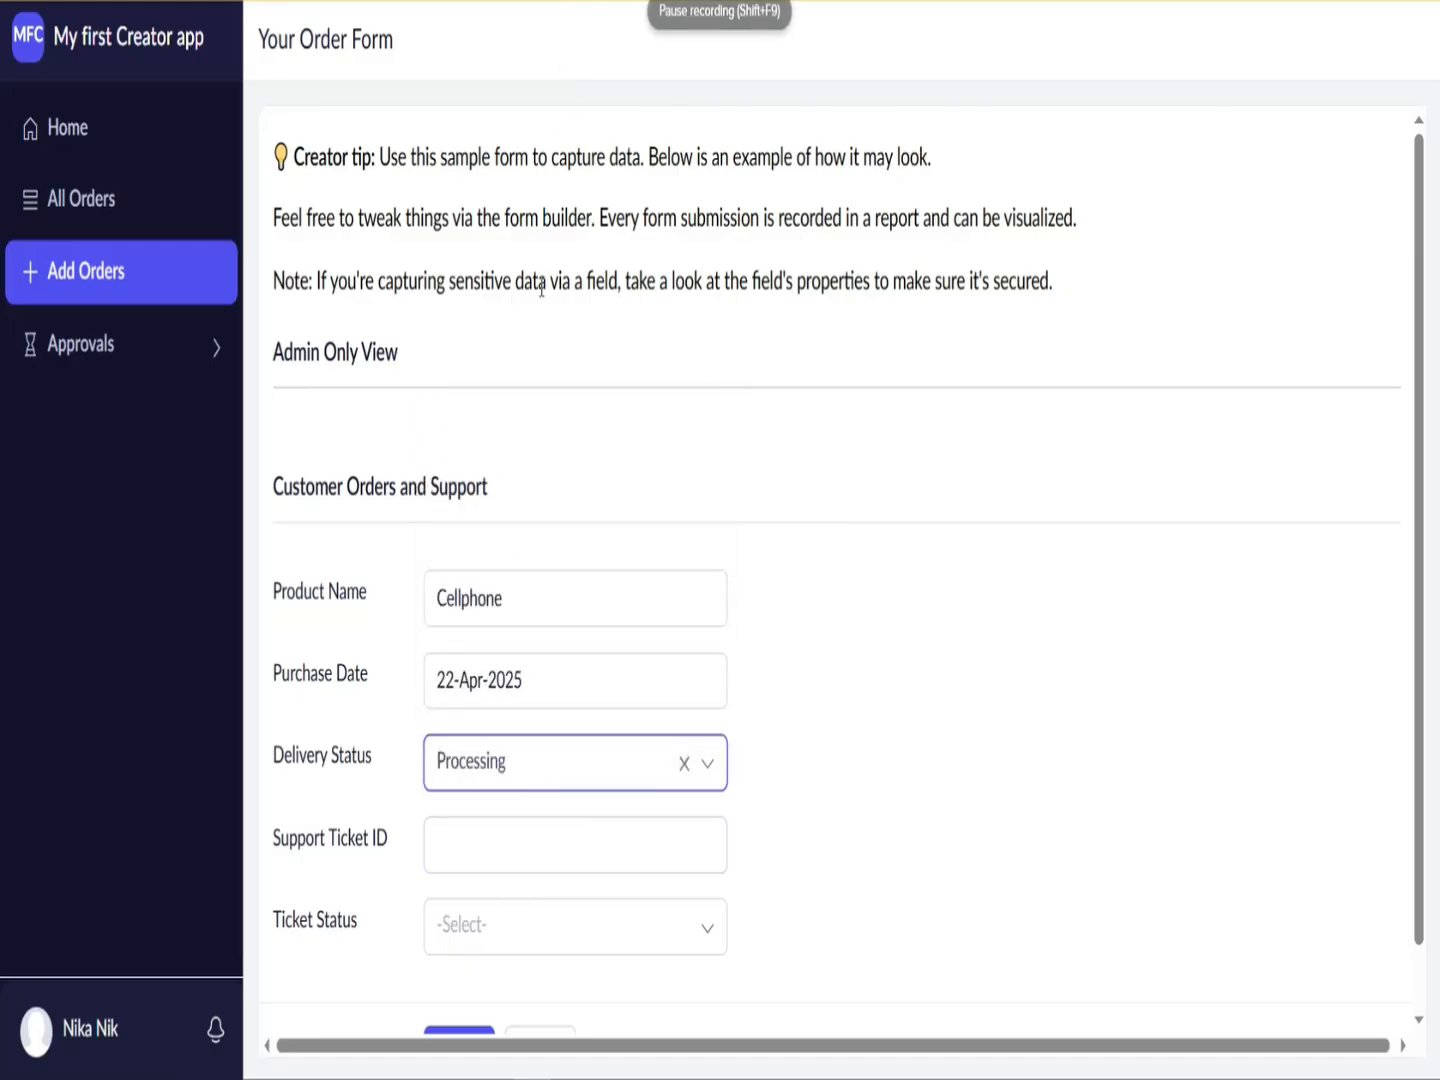
Step: Set the order's Support Ticket ID to ticket-0005 and Ticket Status to Open, and submit the order
left_click(498, 846)
type("ticket-00")
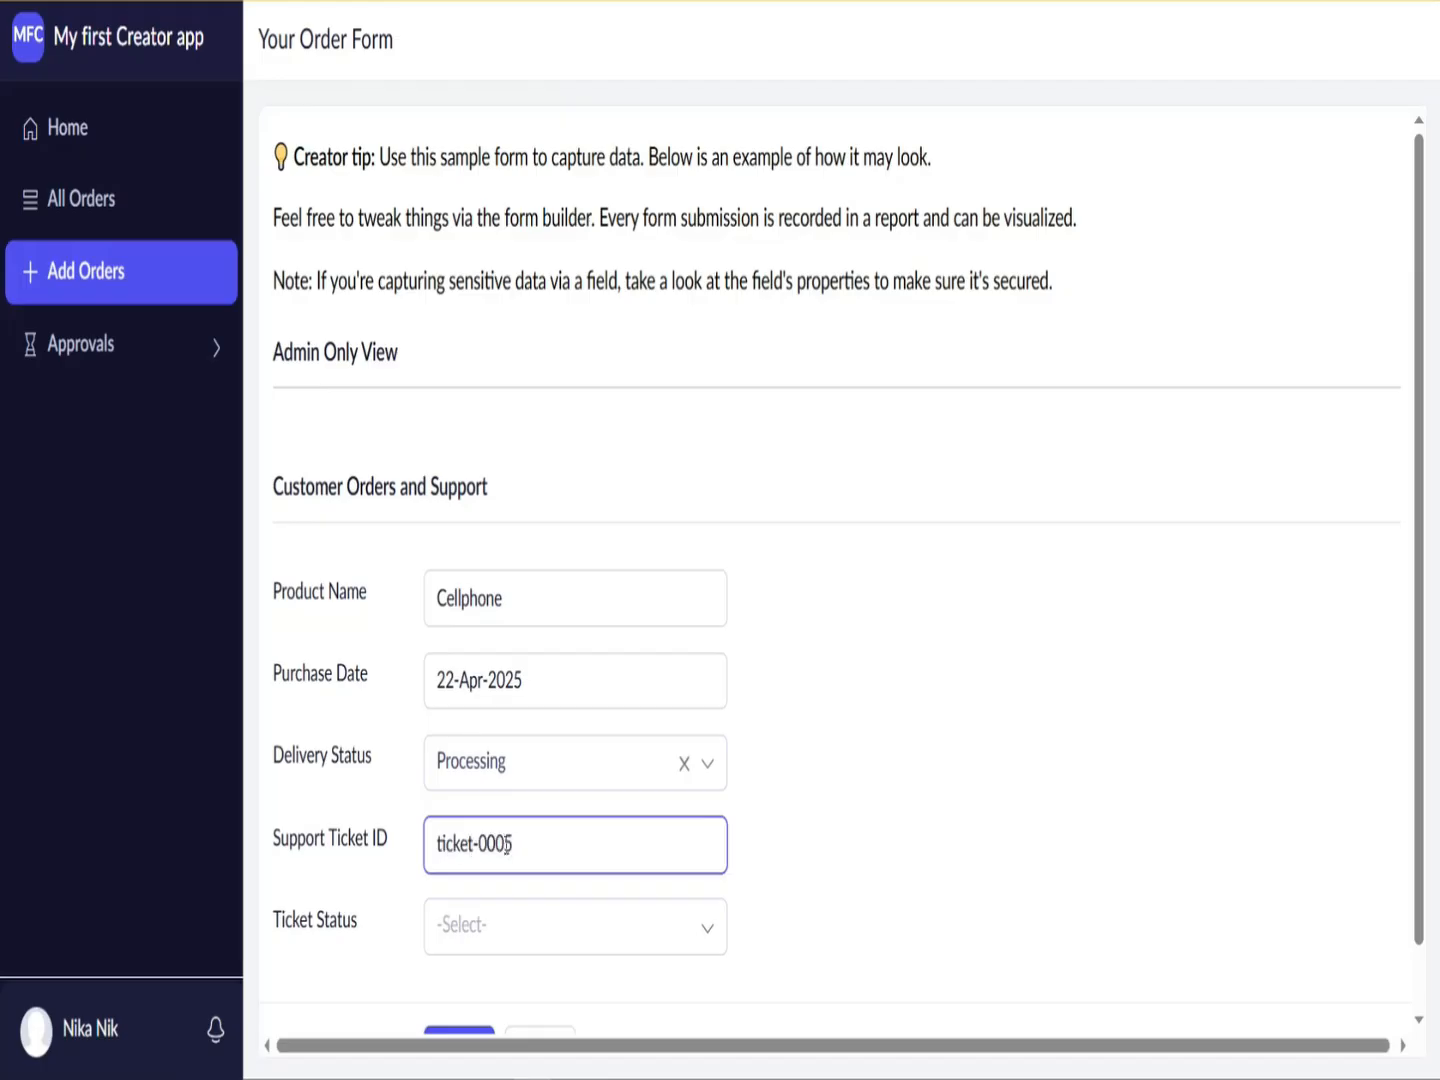
type("05")
left_click(512, 924)
left_click(469, 746)
scroll(460, 958, "down", 1)
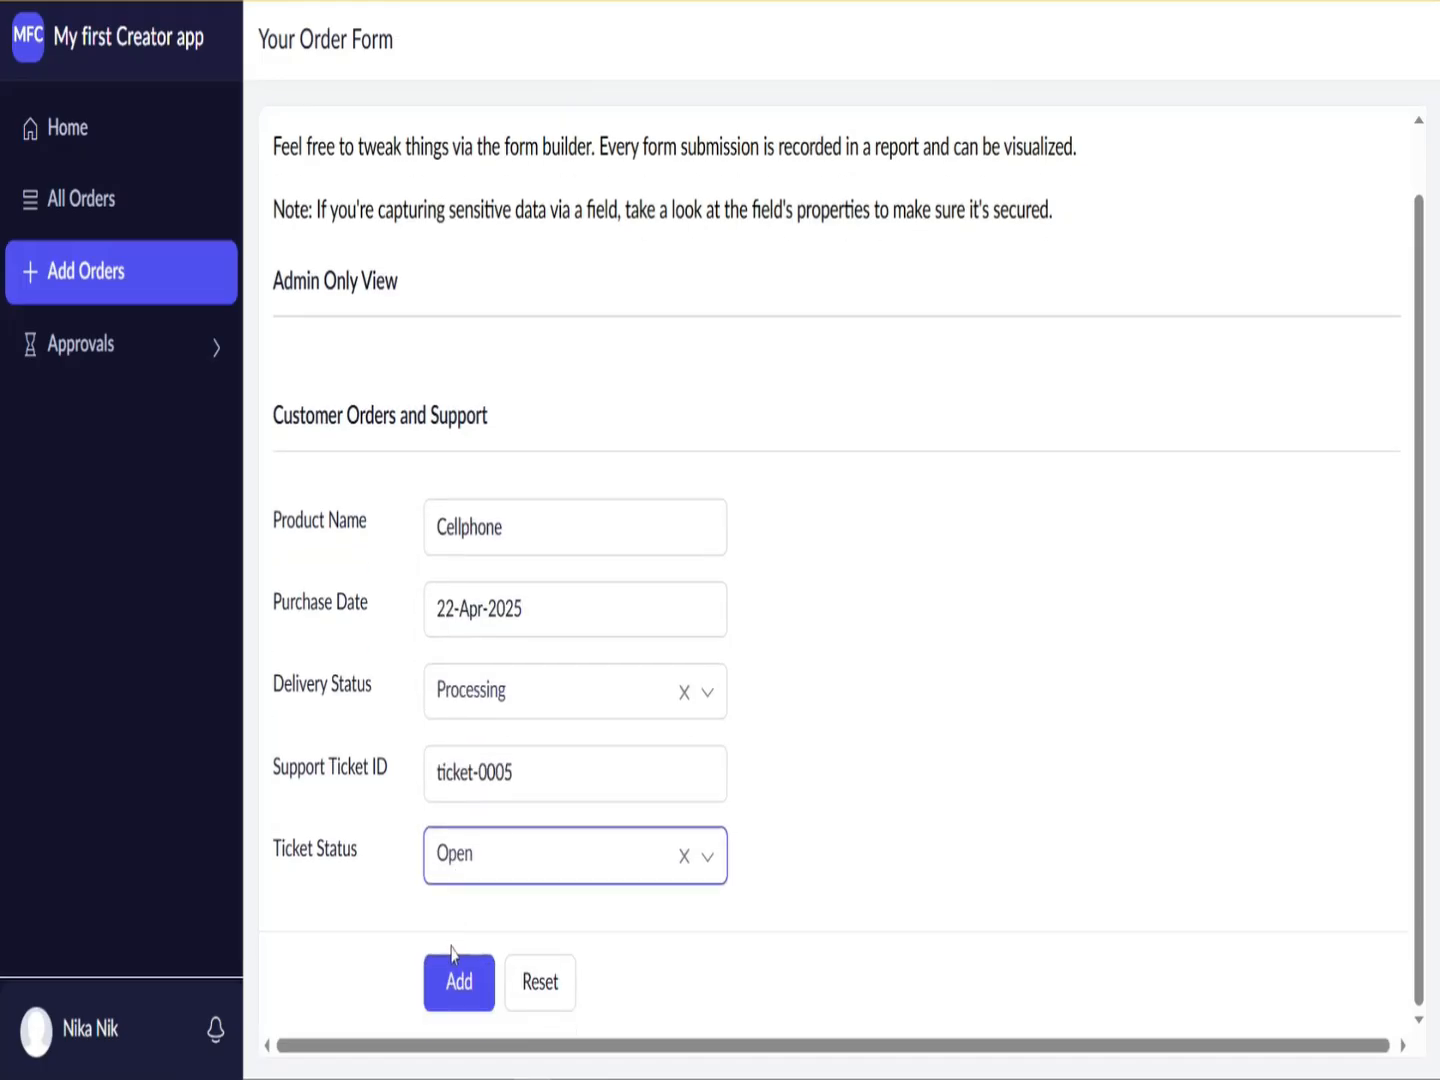
left_click(458, 978)
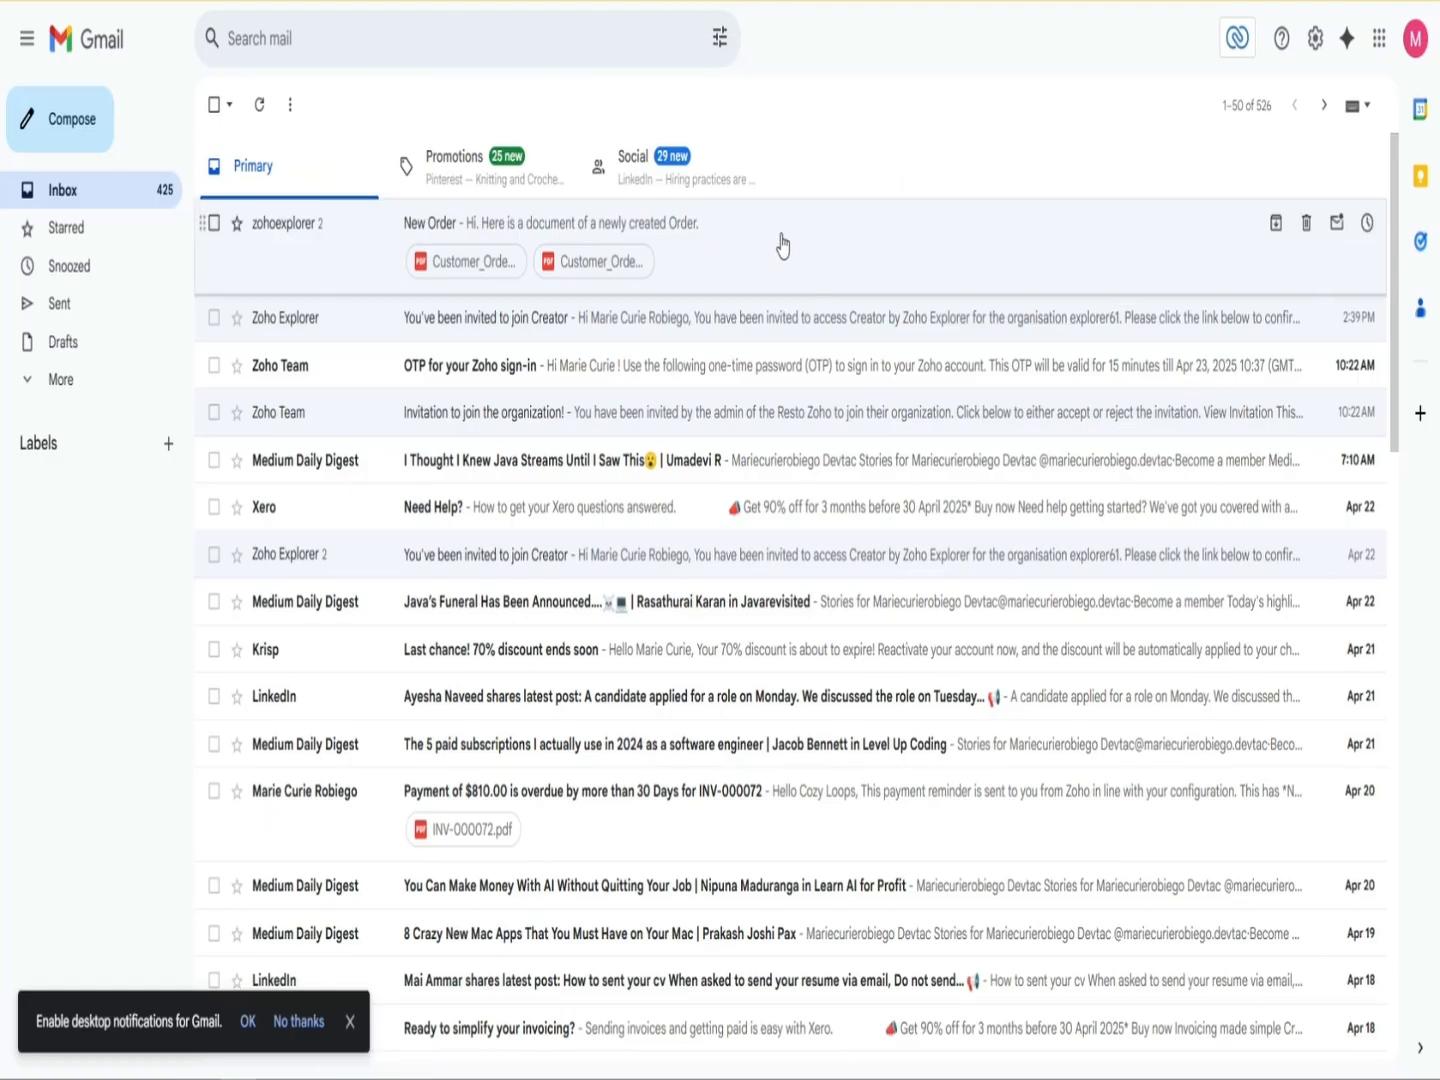
Step: Open the New Order email in Gmail and examine the product name and timestamp in its attached Customer_Order_Template.pdf
left_click(430, 228)
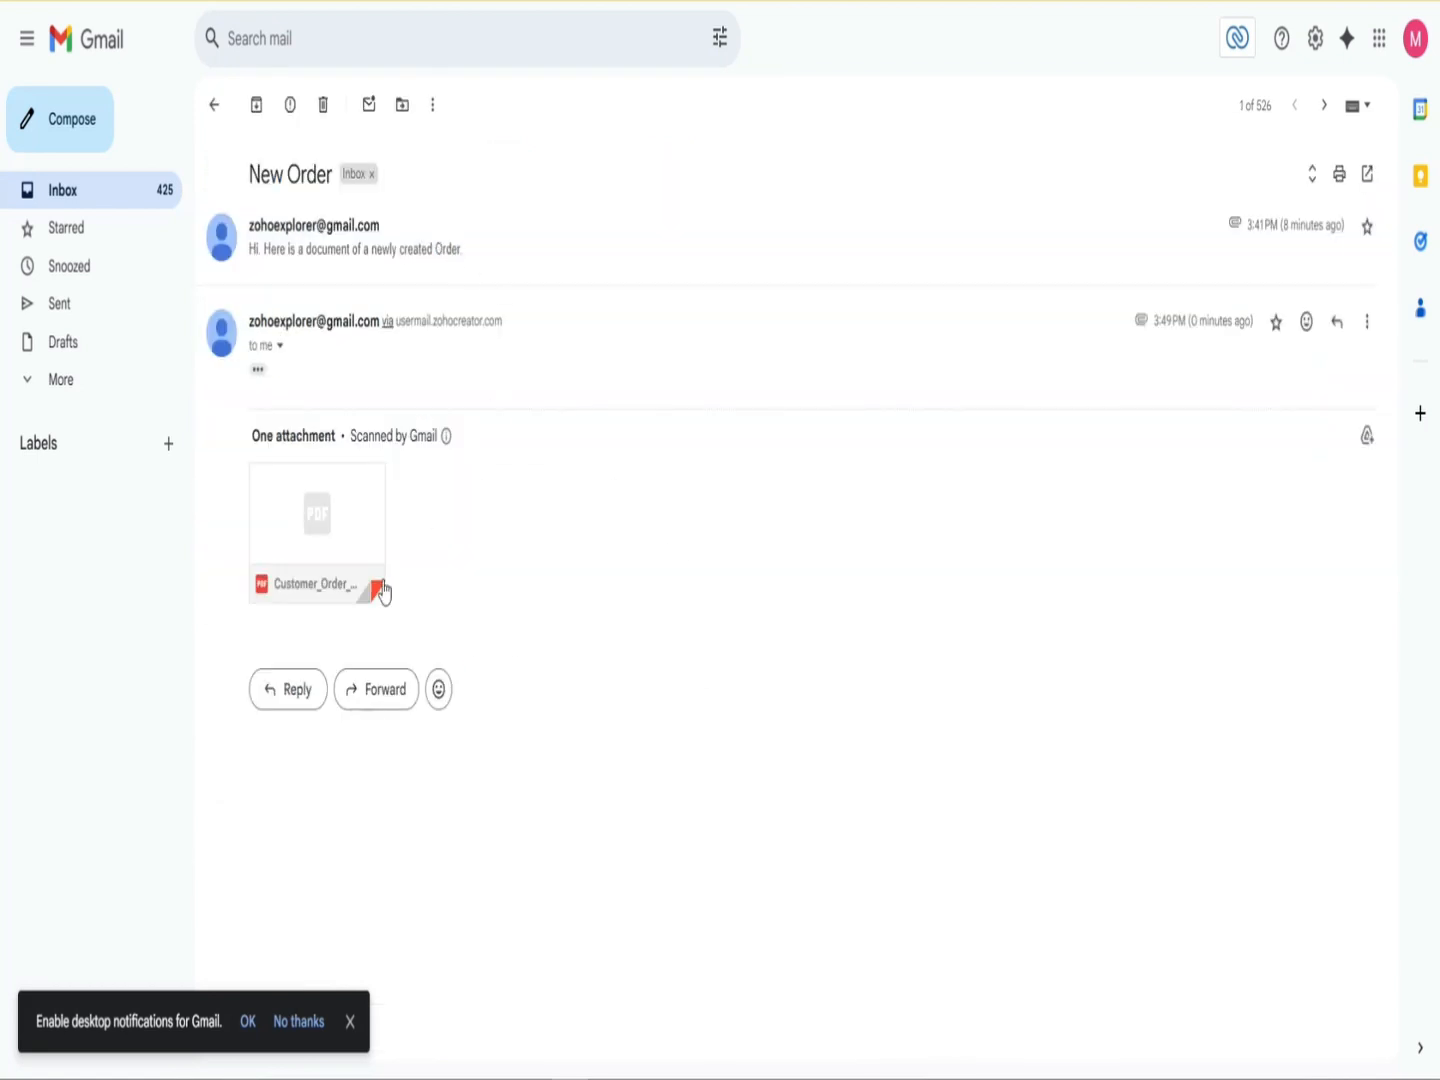
mouse_move(321, 546)
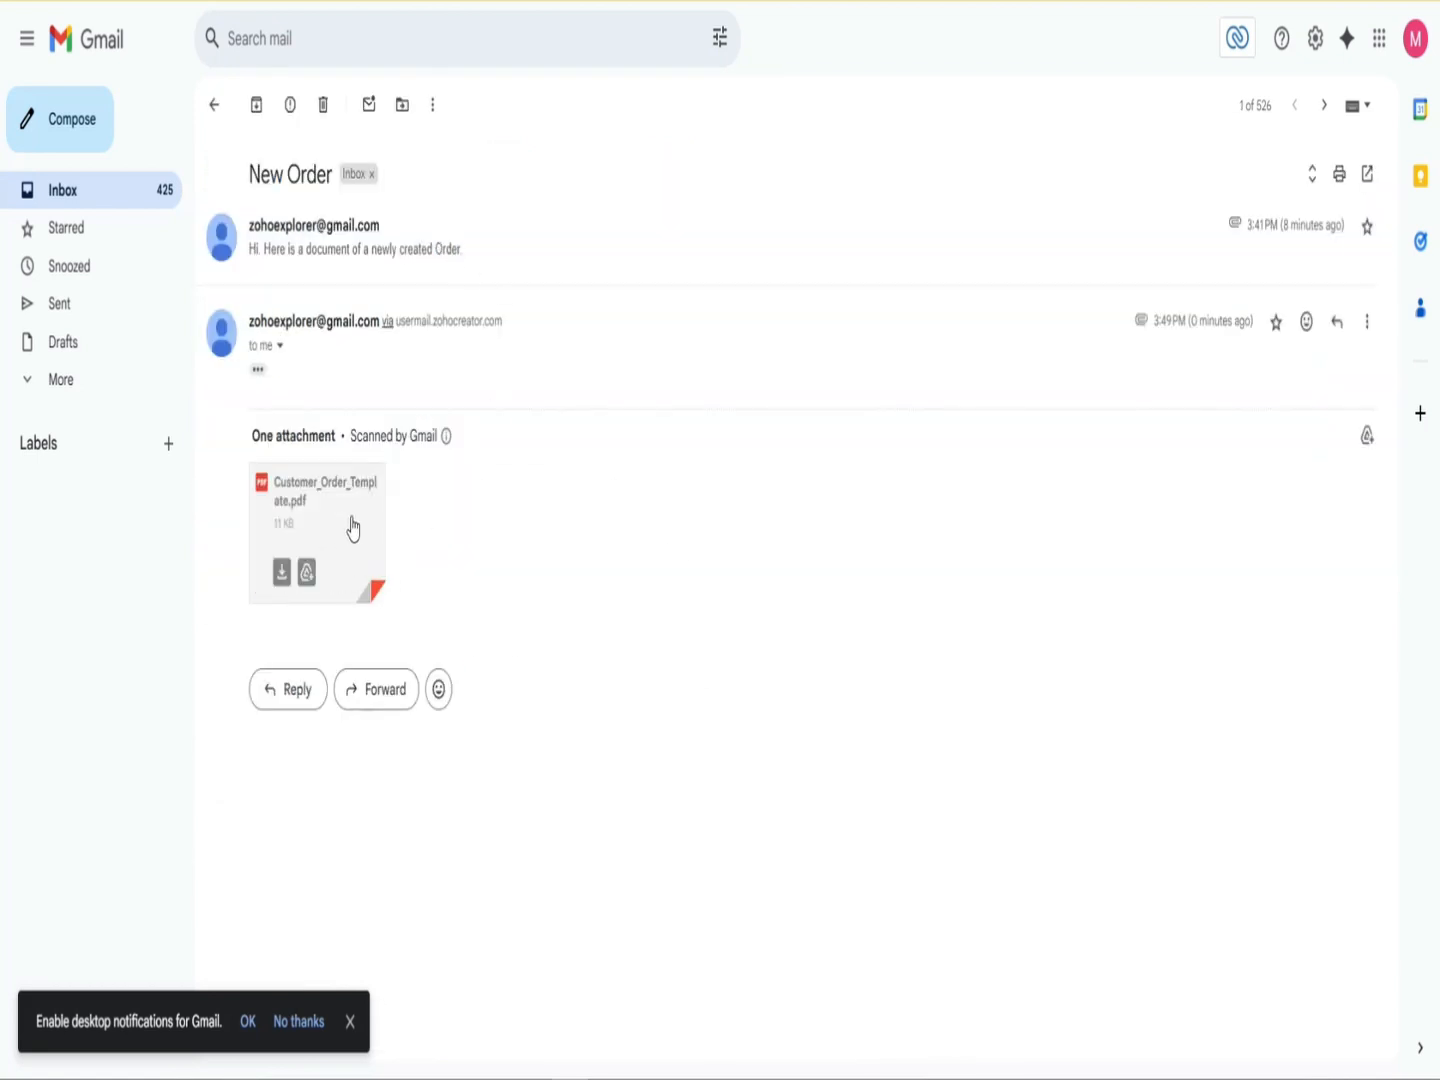
left_click(353, 526)
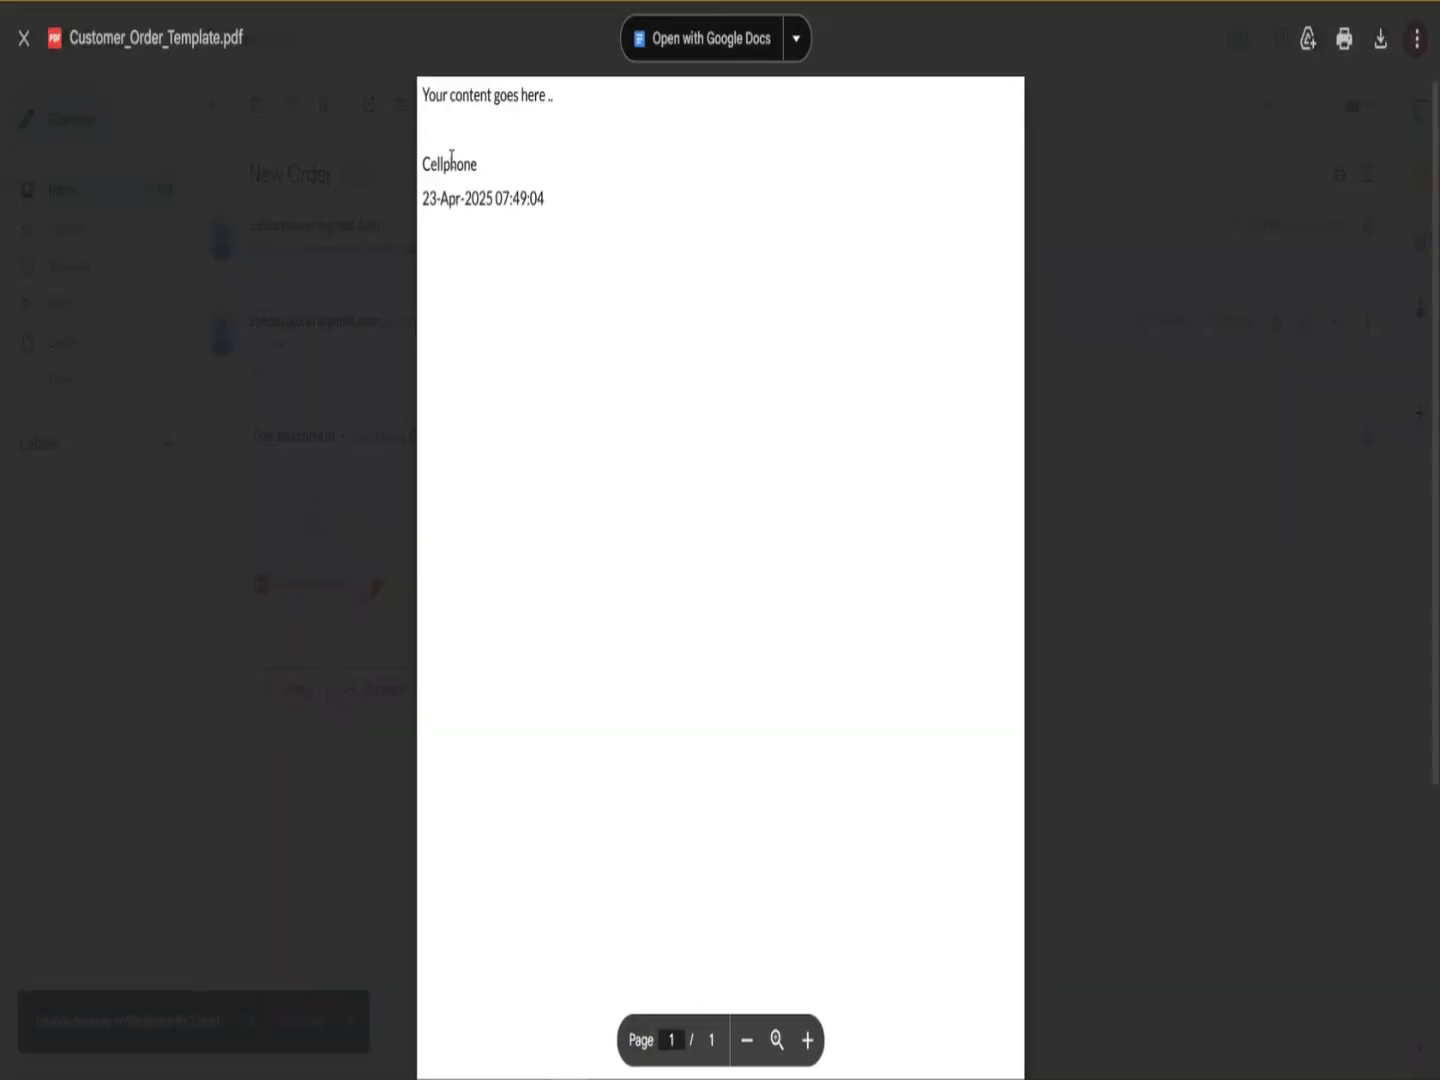
double_click(461, 168)
left_click_drag(423, 198, 527, 195)
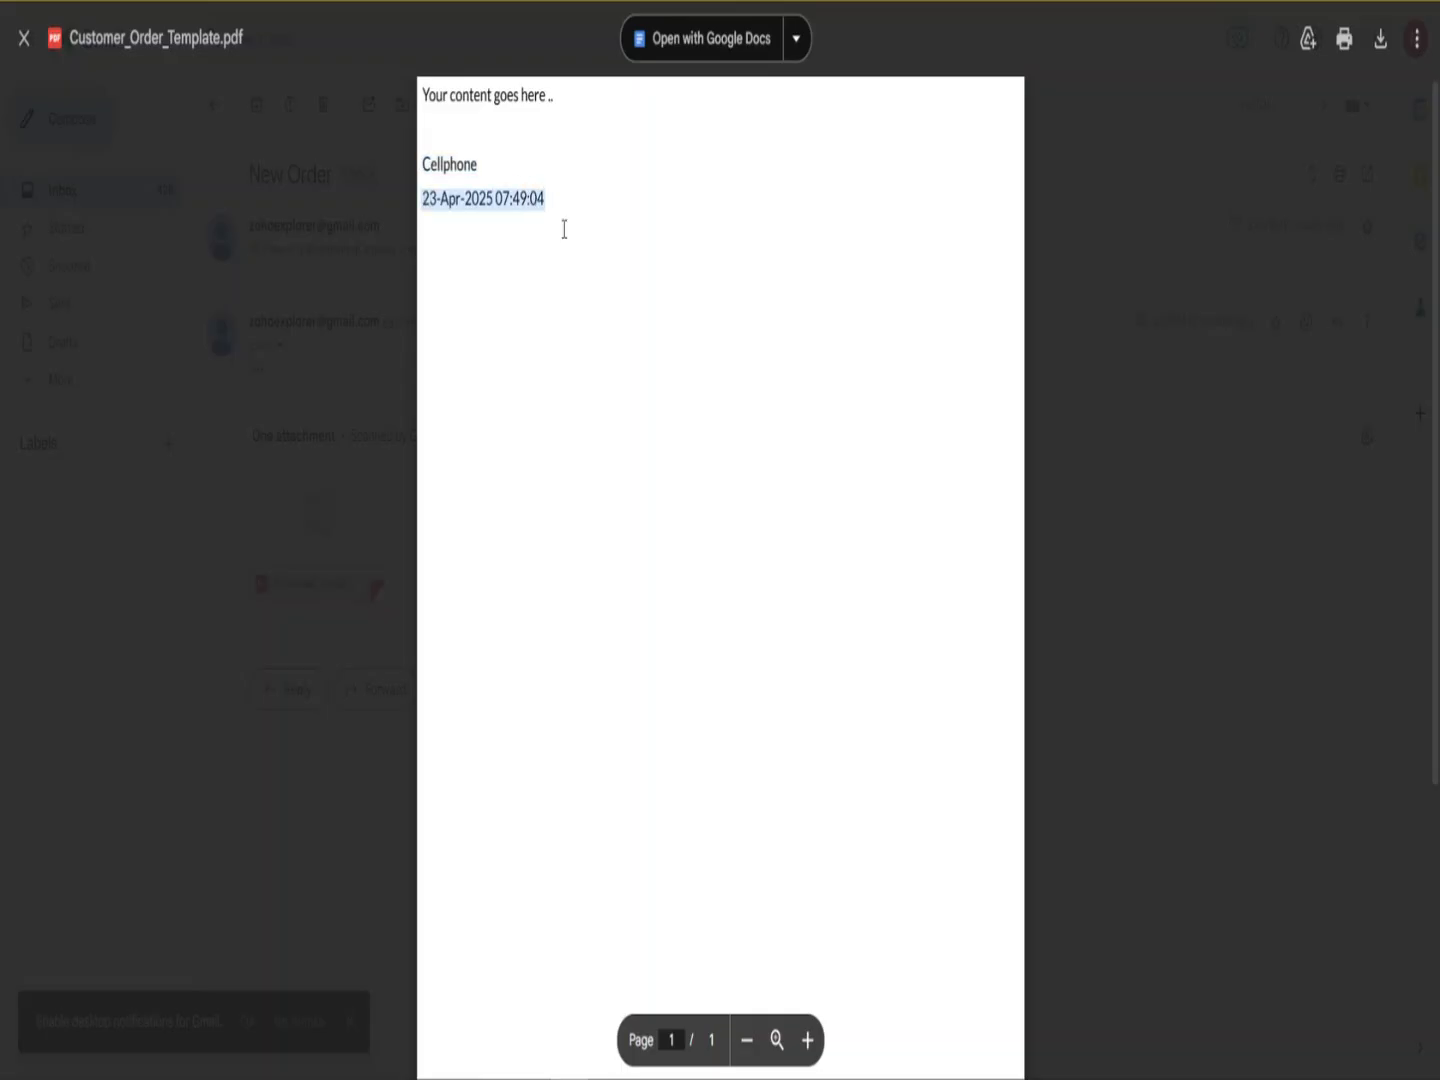
left_click(548, 198)
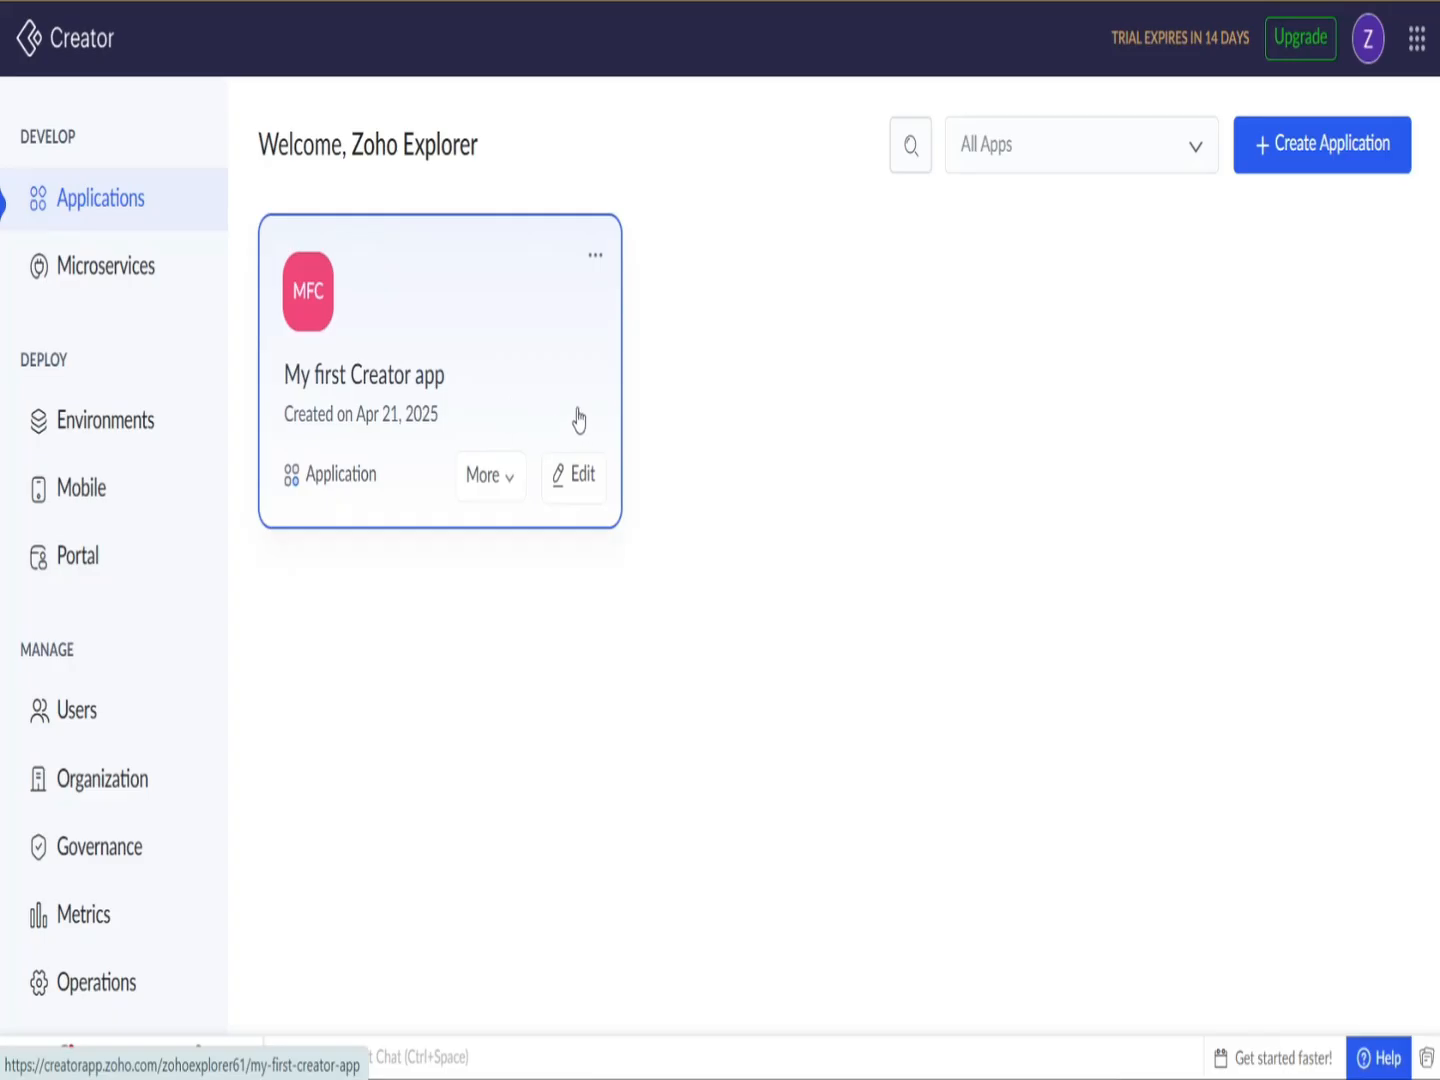
Step: Edit My first Creator app in Zoho Creator and start an approval workflow on Customer Order Form named Order Form Approval
left_click(565, 482)
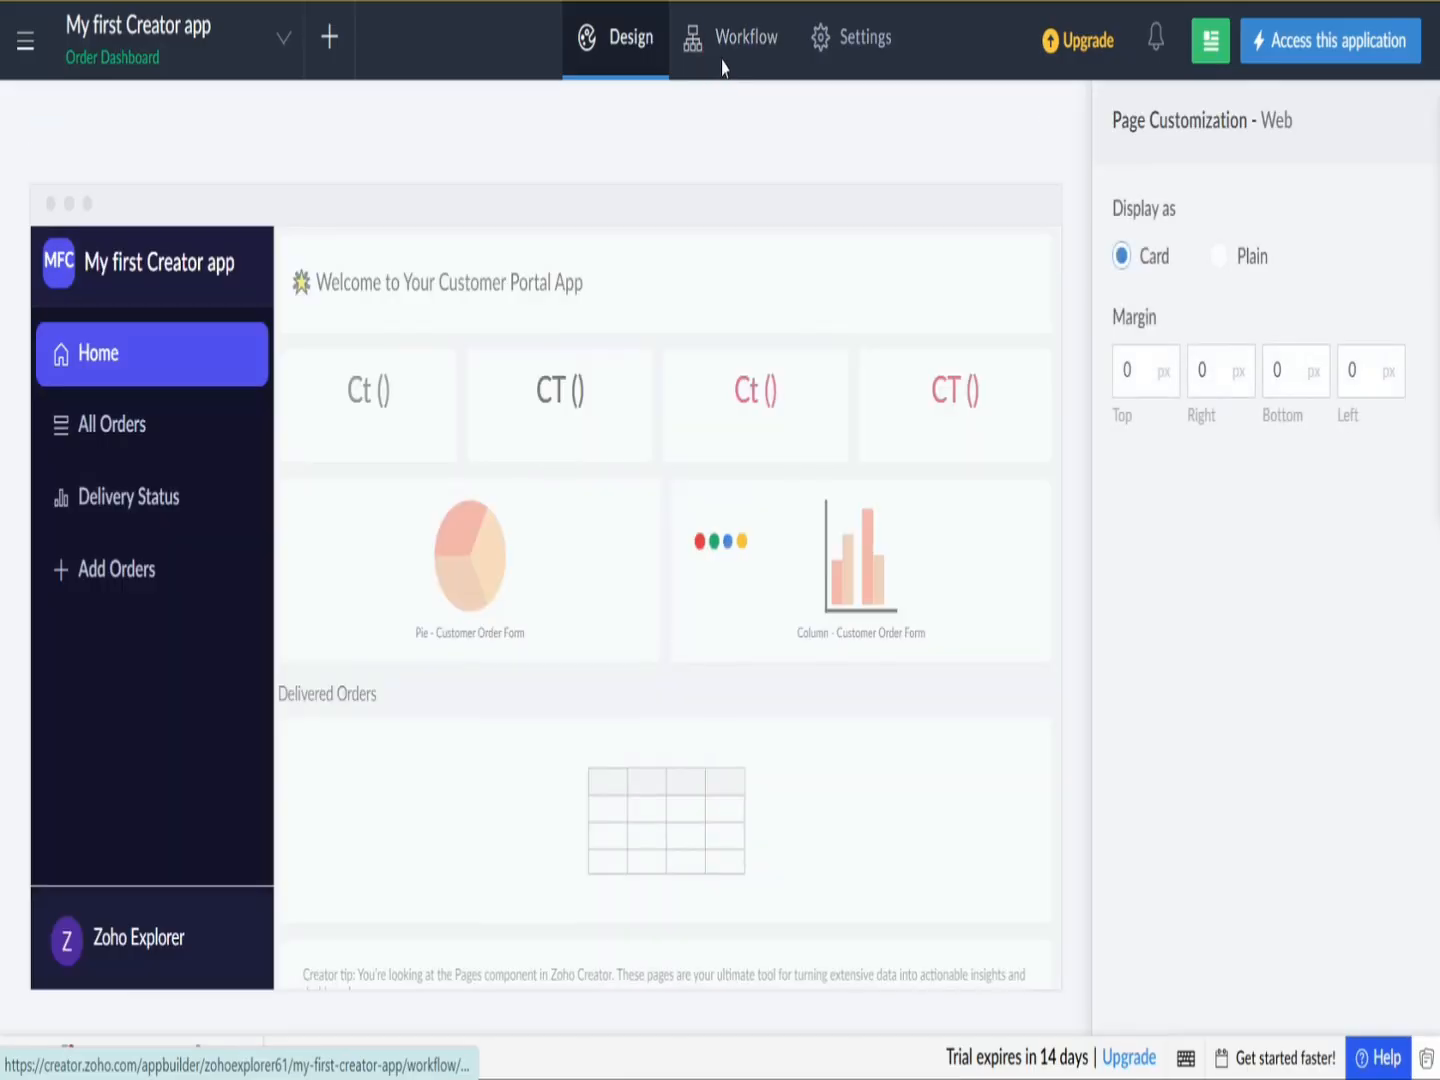
left_click(723, 68)
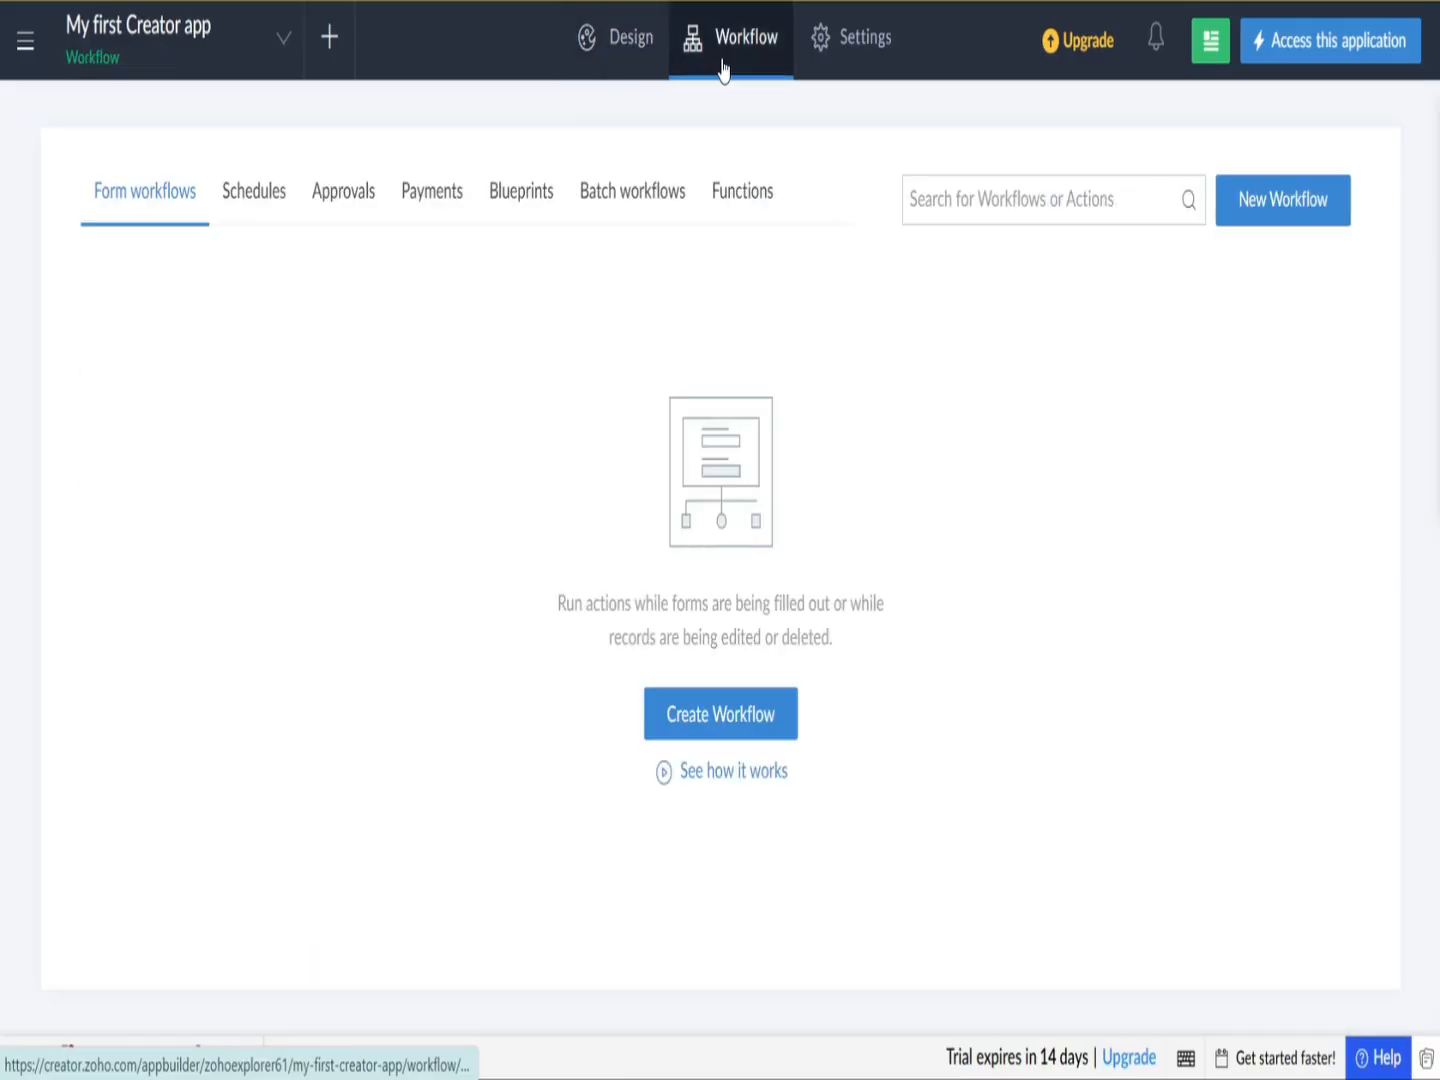
left_click(370, 212)
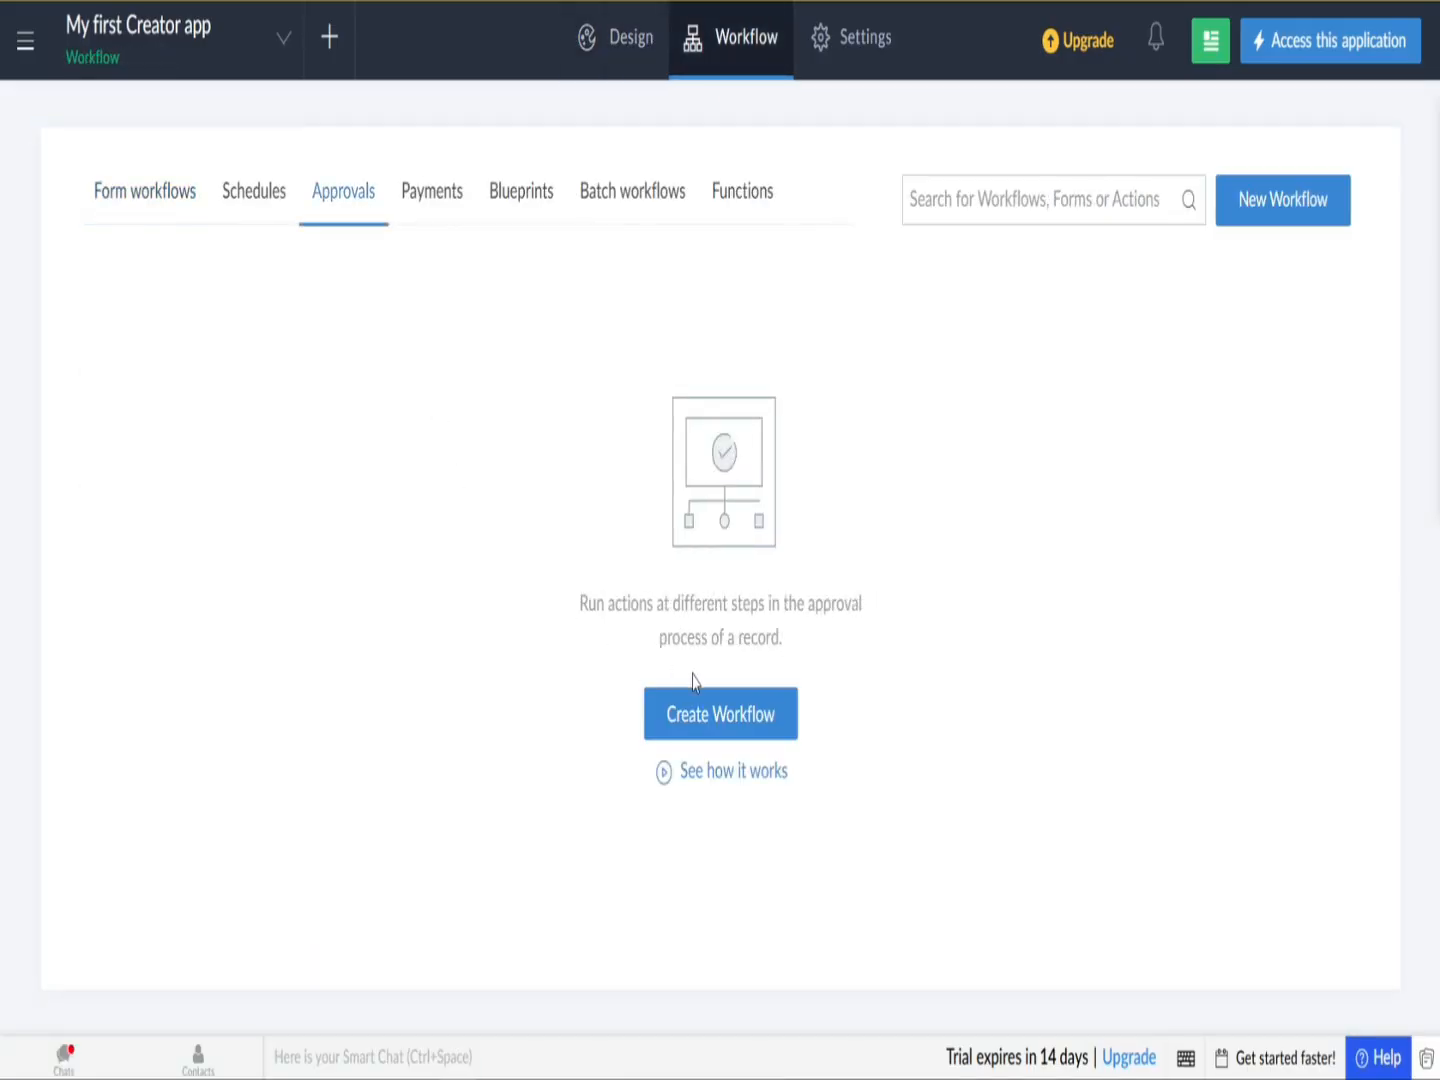
left_click(768, 736)
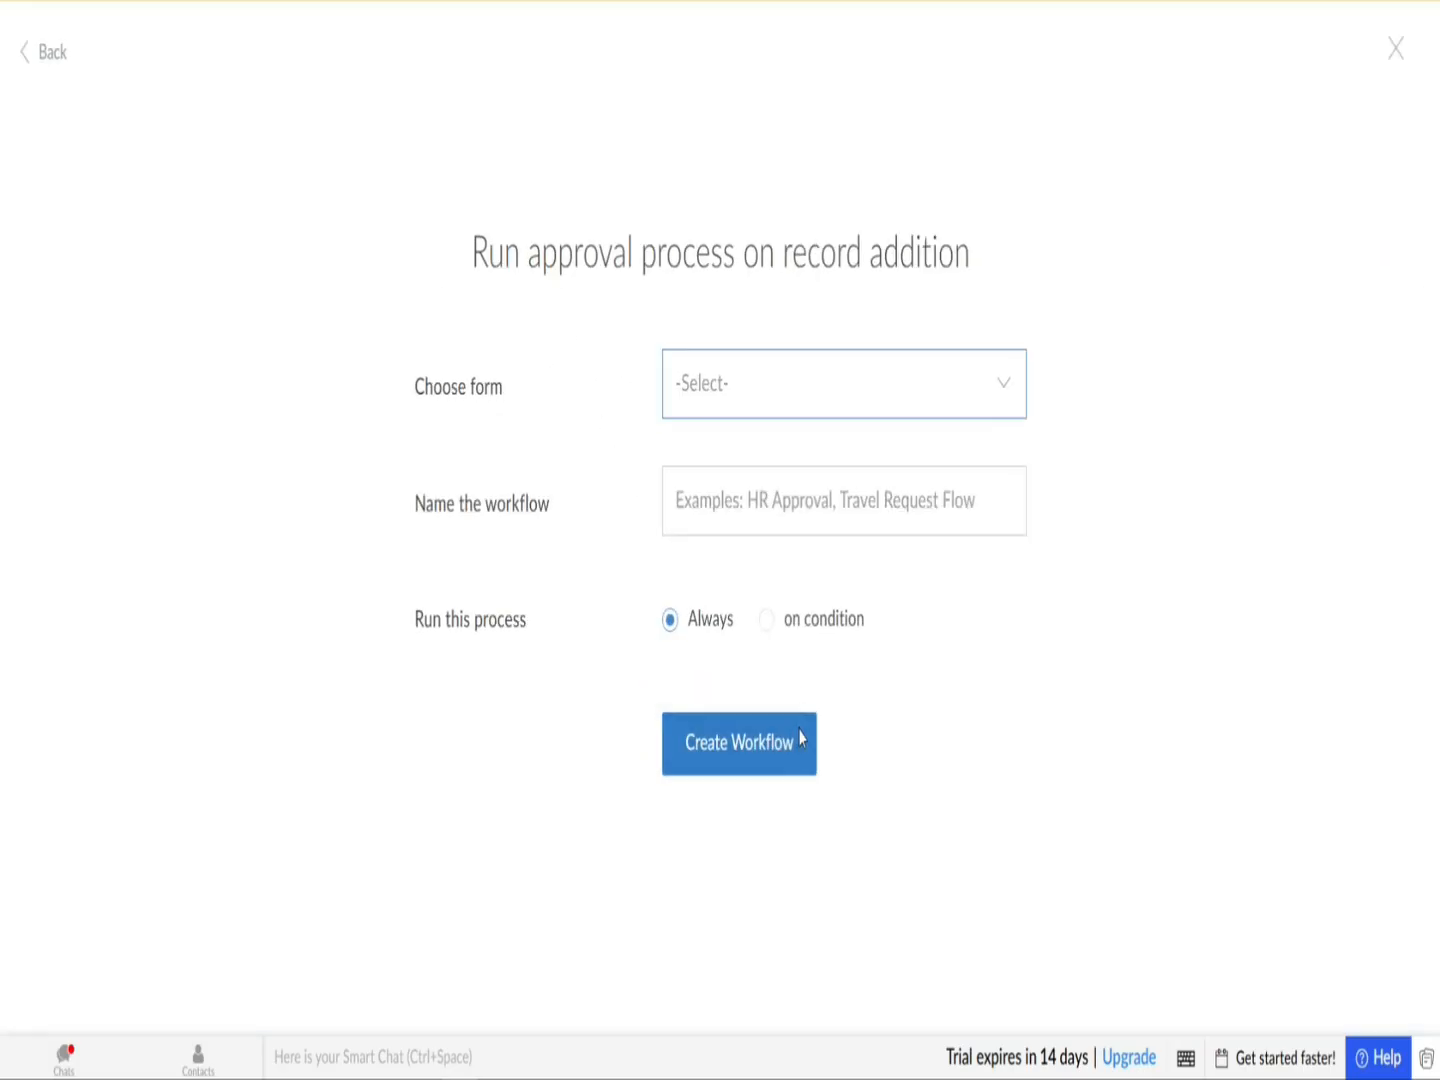
left_click(755, 401)
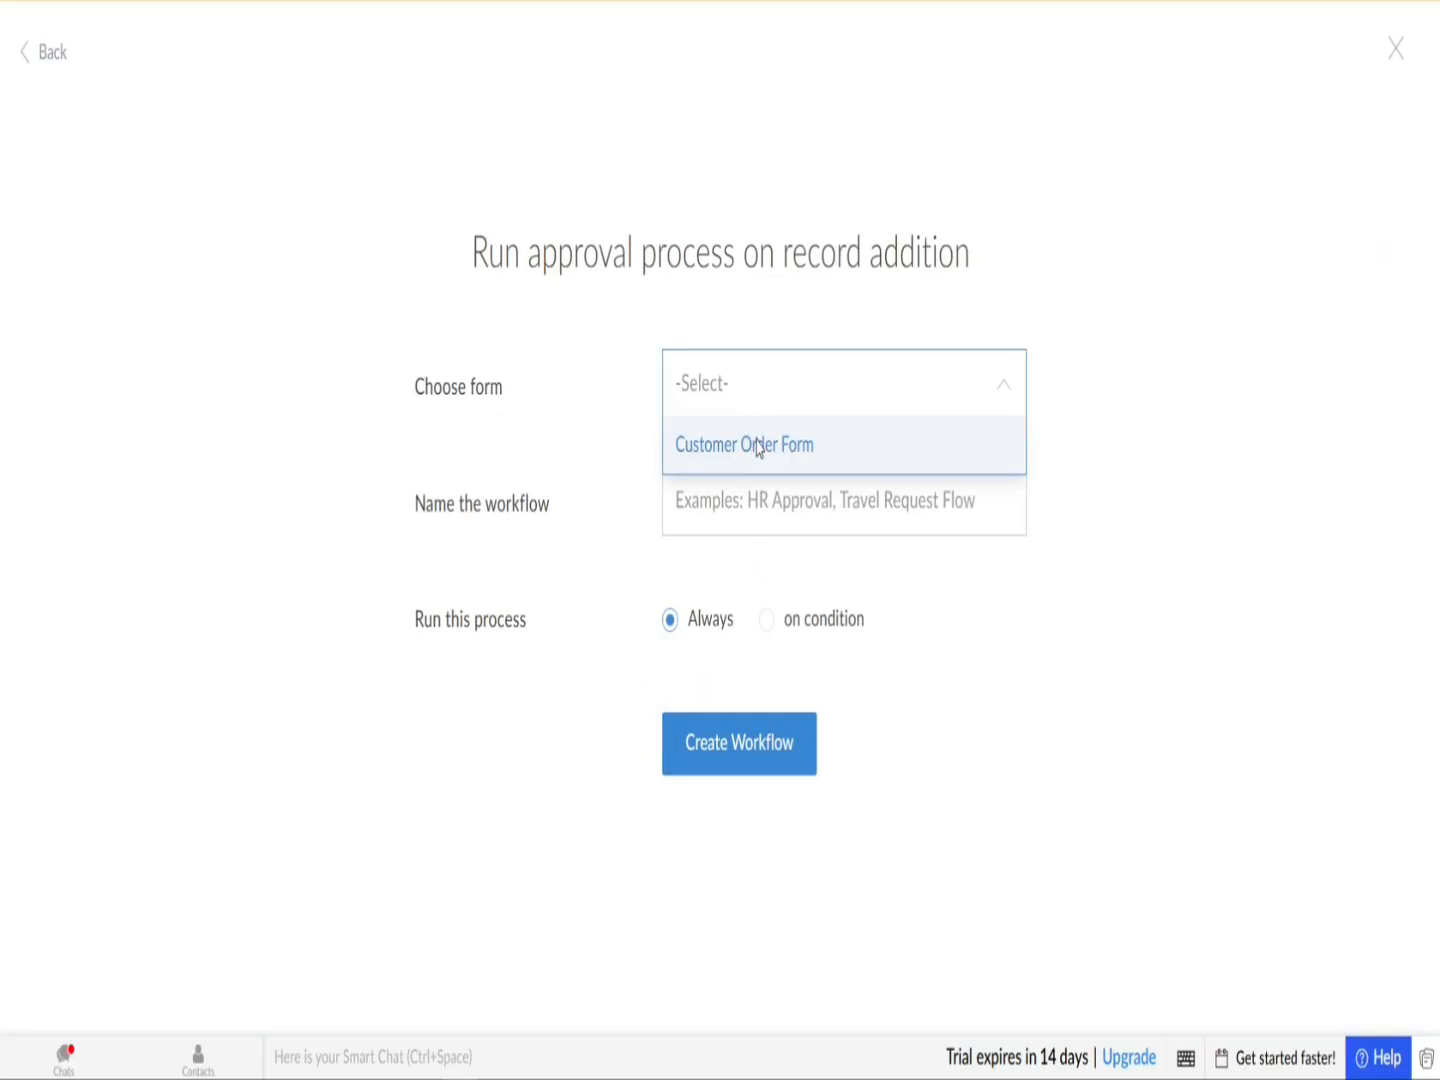
left_click(757, 446)
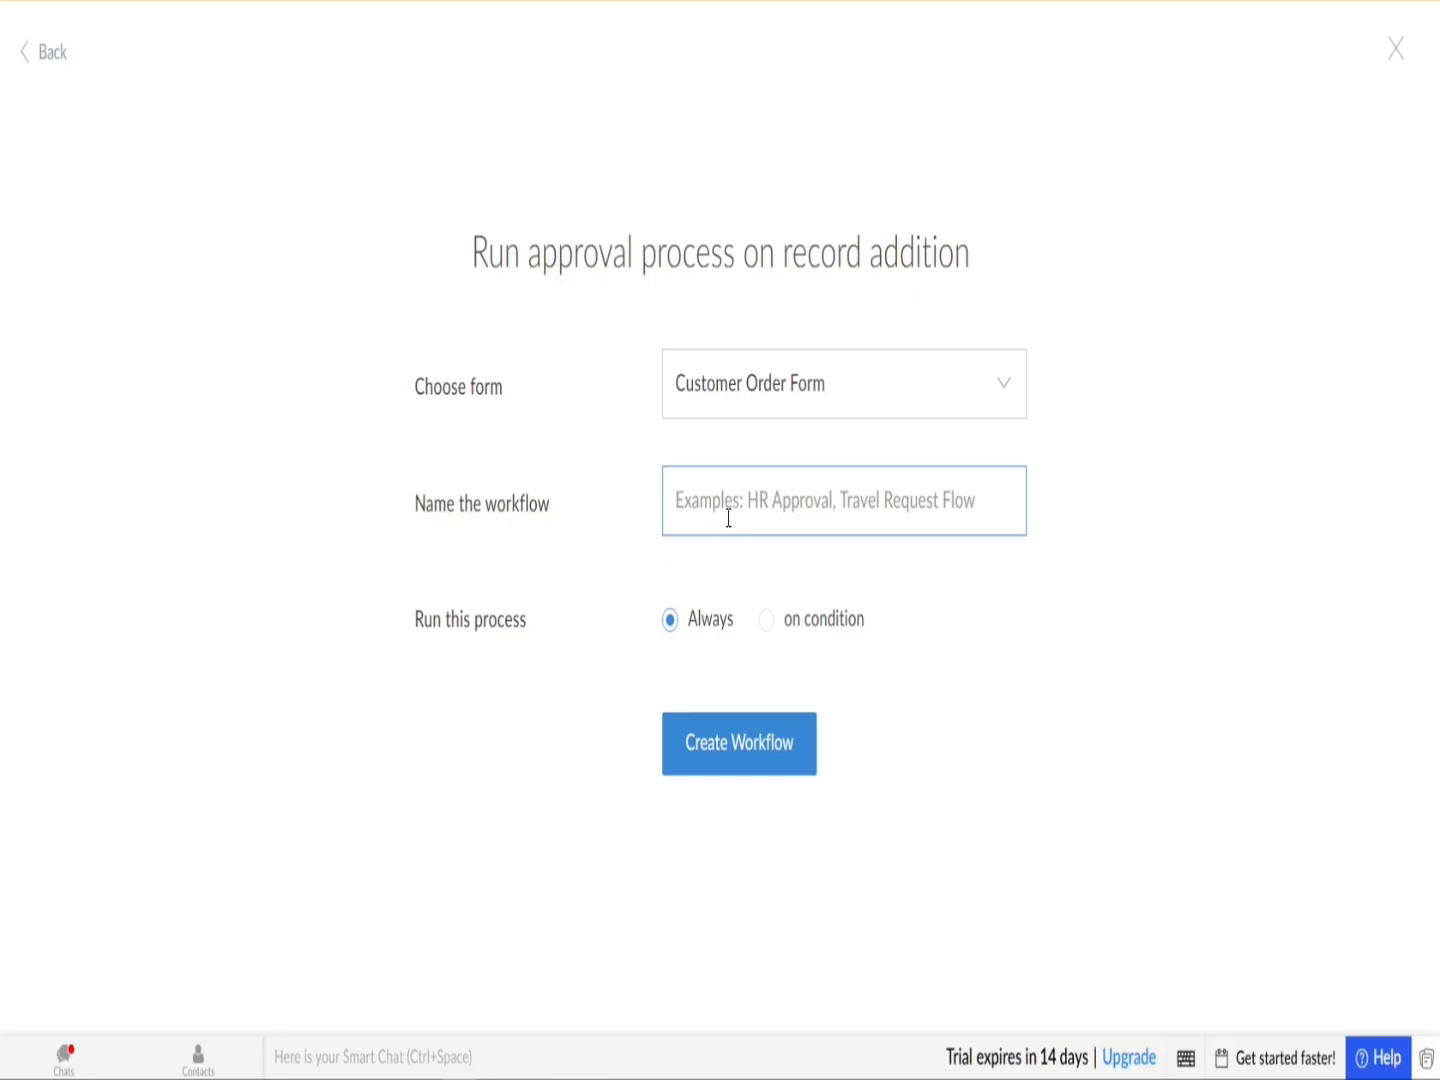
type("Order Form Approval")
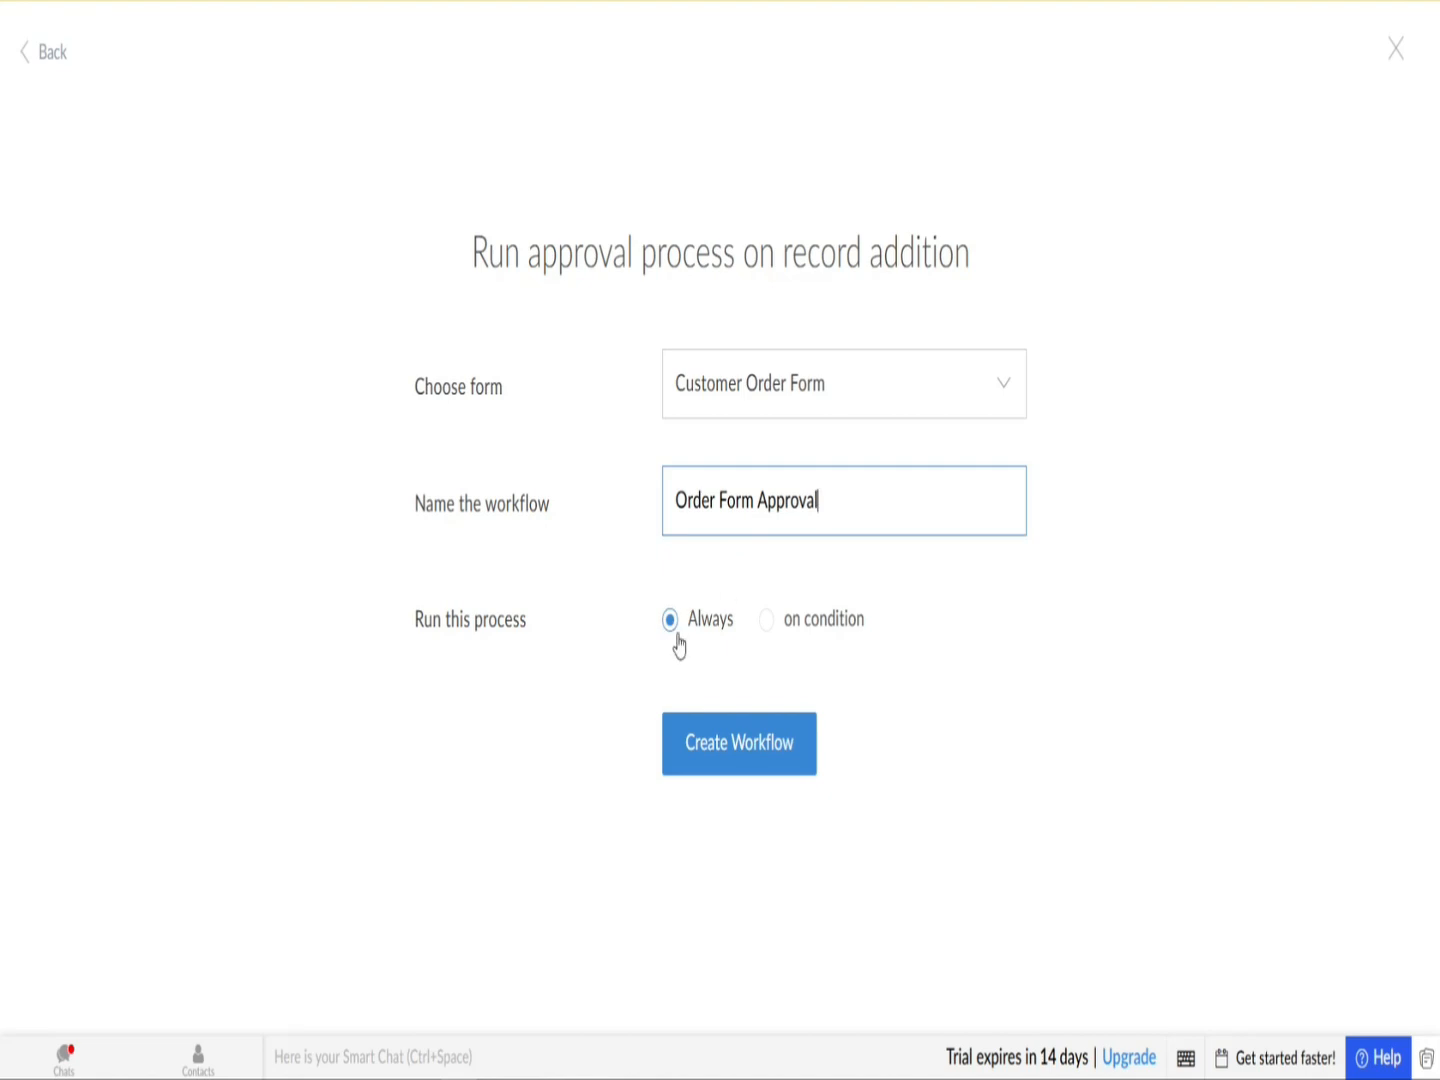
left_click(766, 624)
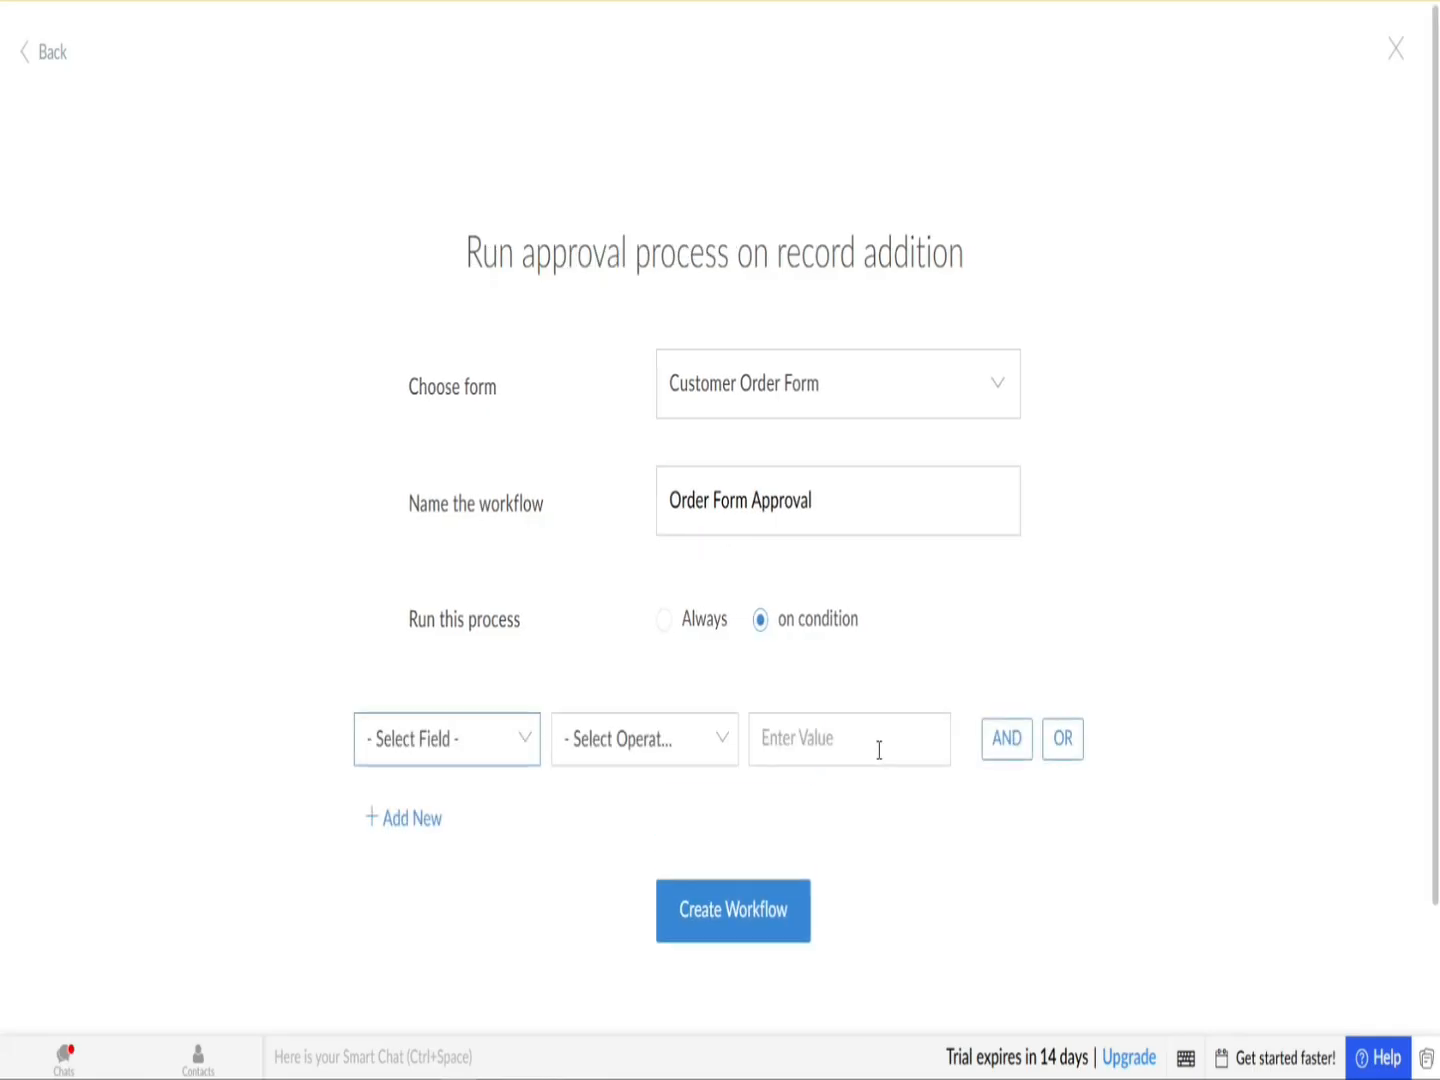
left_click(521, 745)
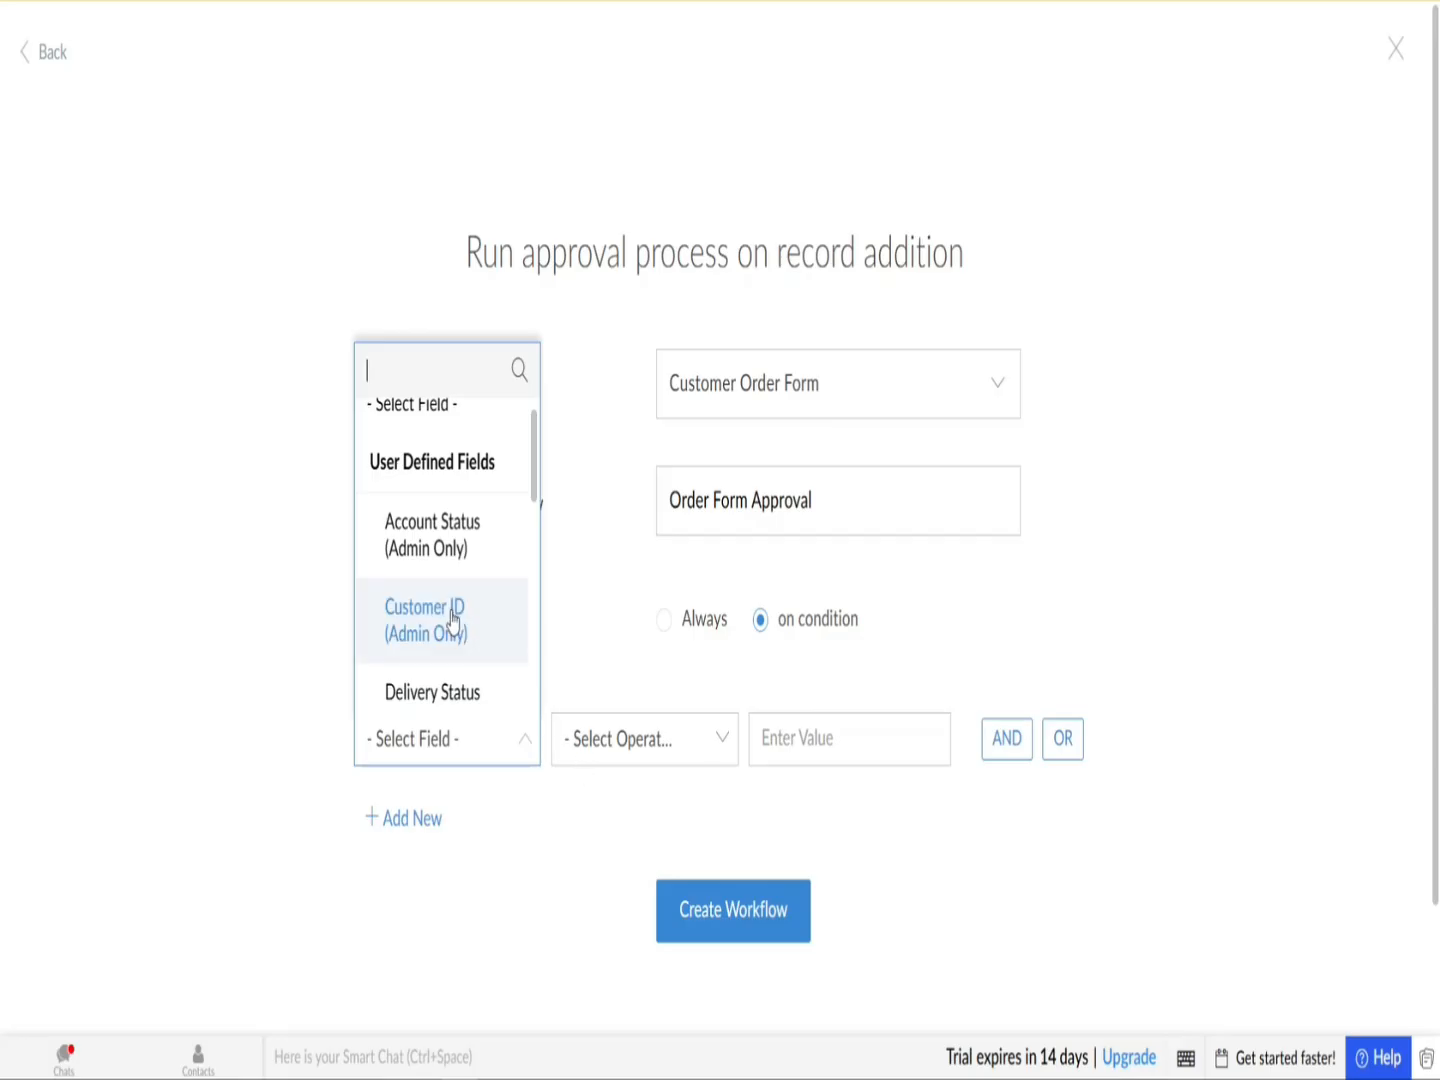
left_click(457, 637)
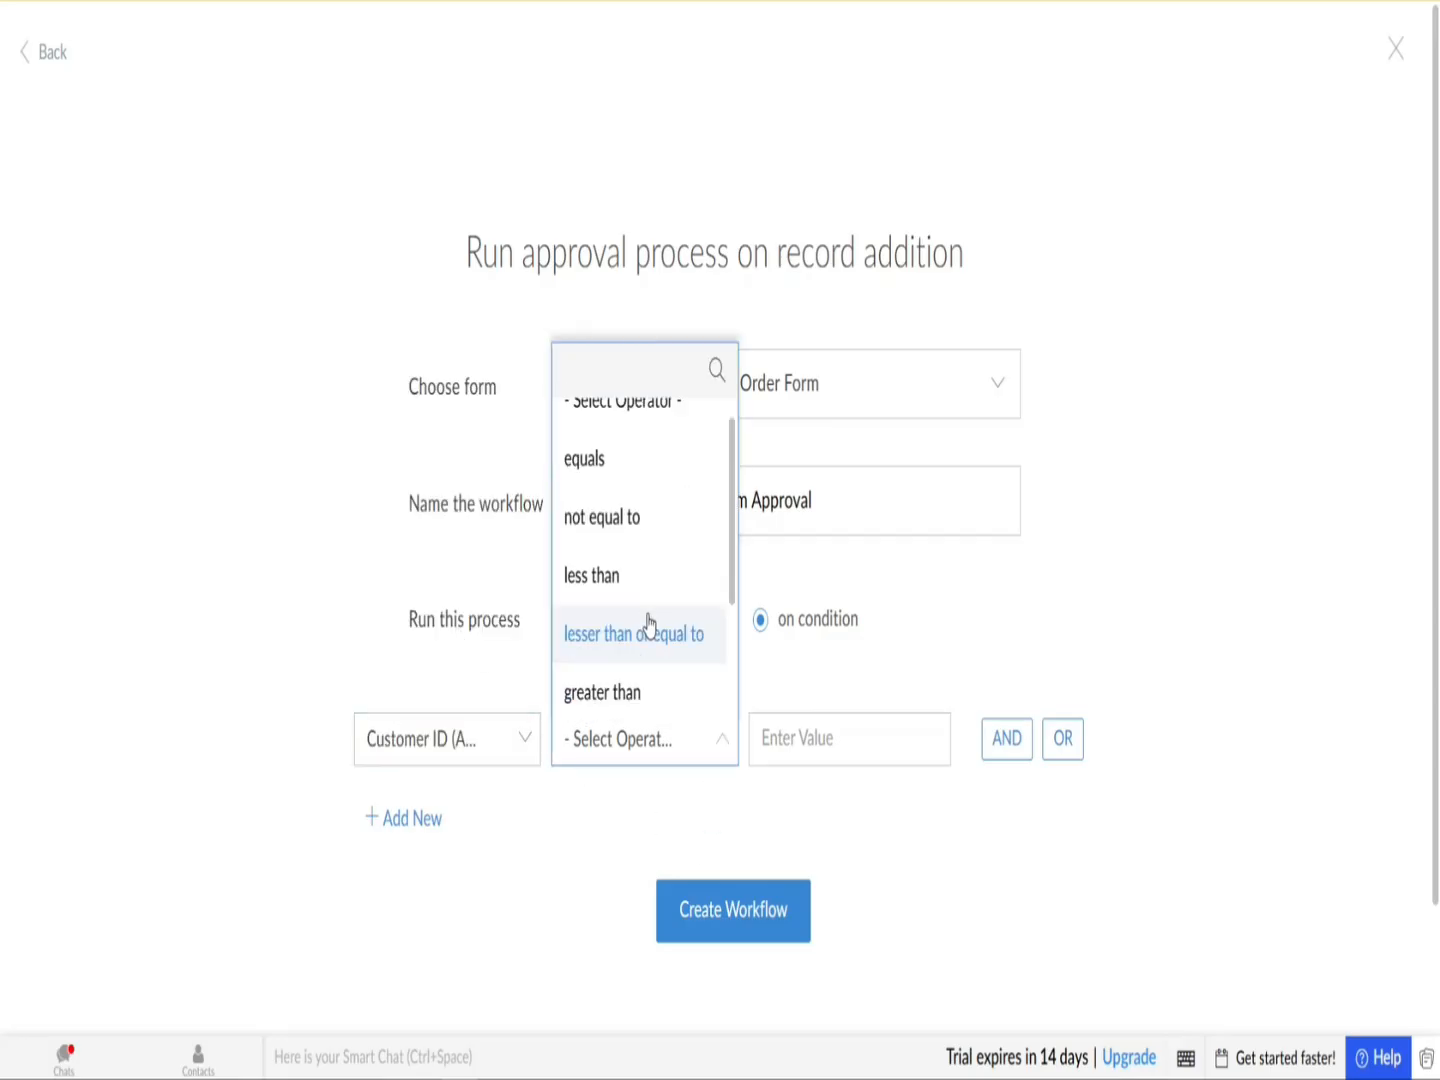
left_click(645, 630)
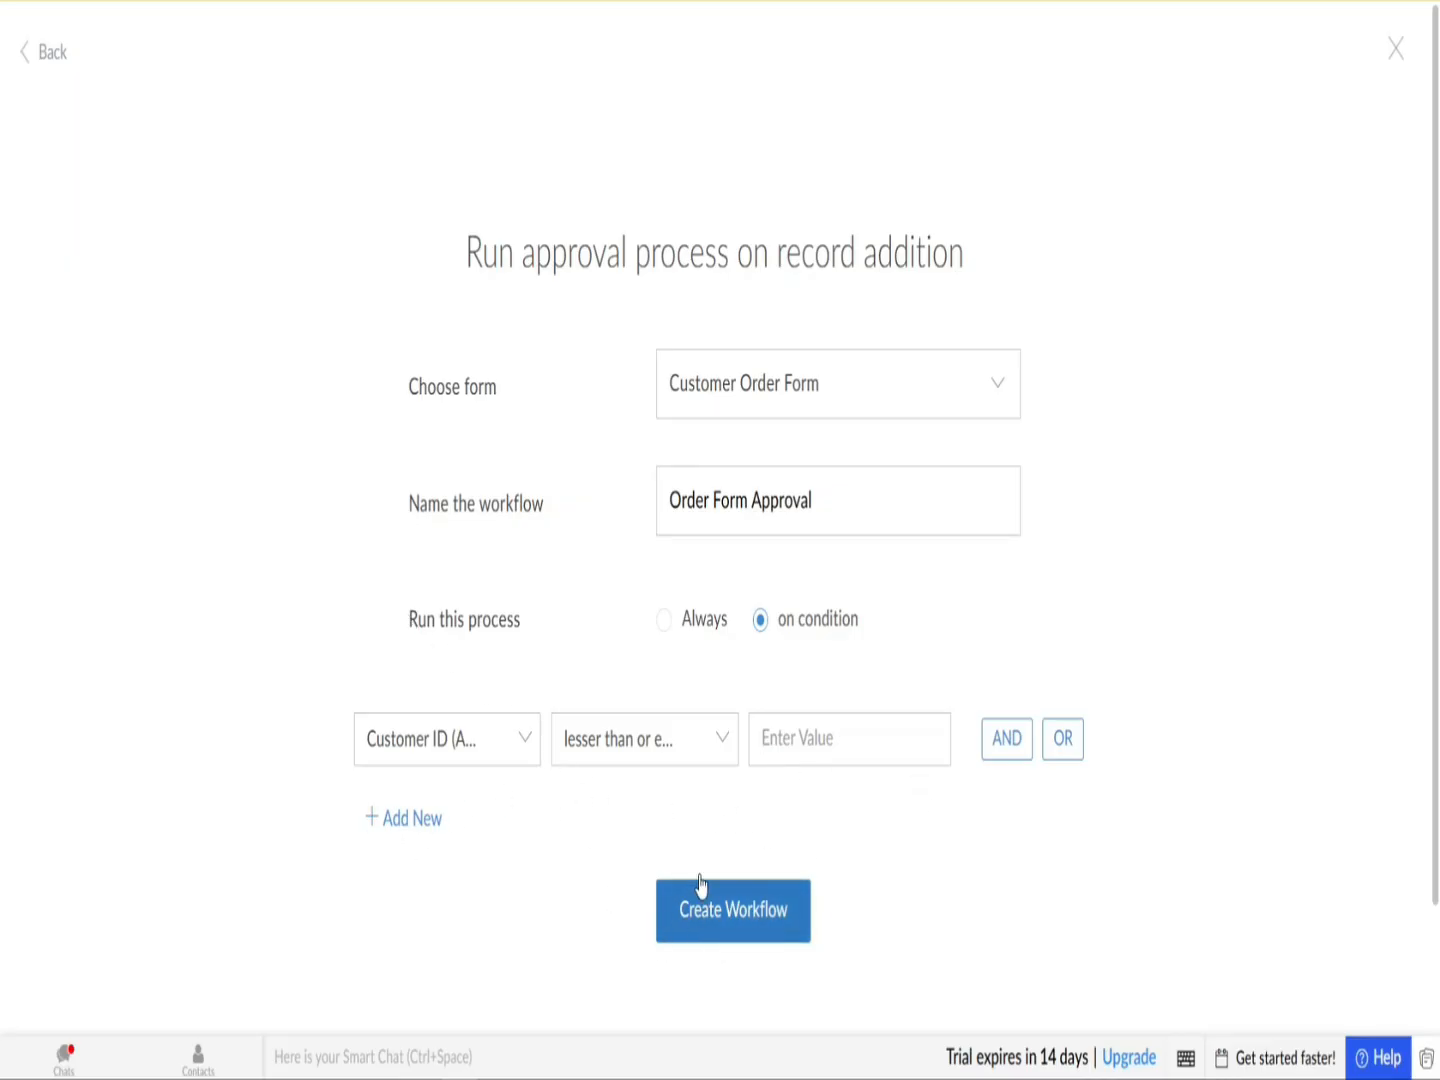
Step: Create the Order Form Approval workflow so that it always runs, and add the Manager role as its first approver
left_click(701, 630)
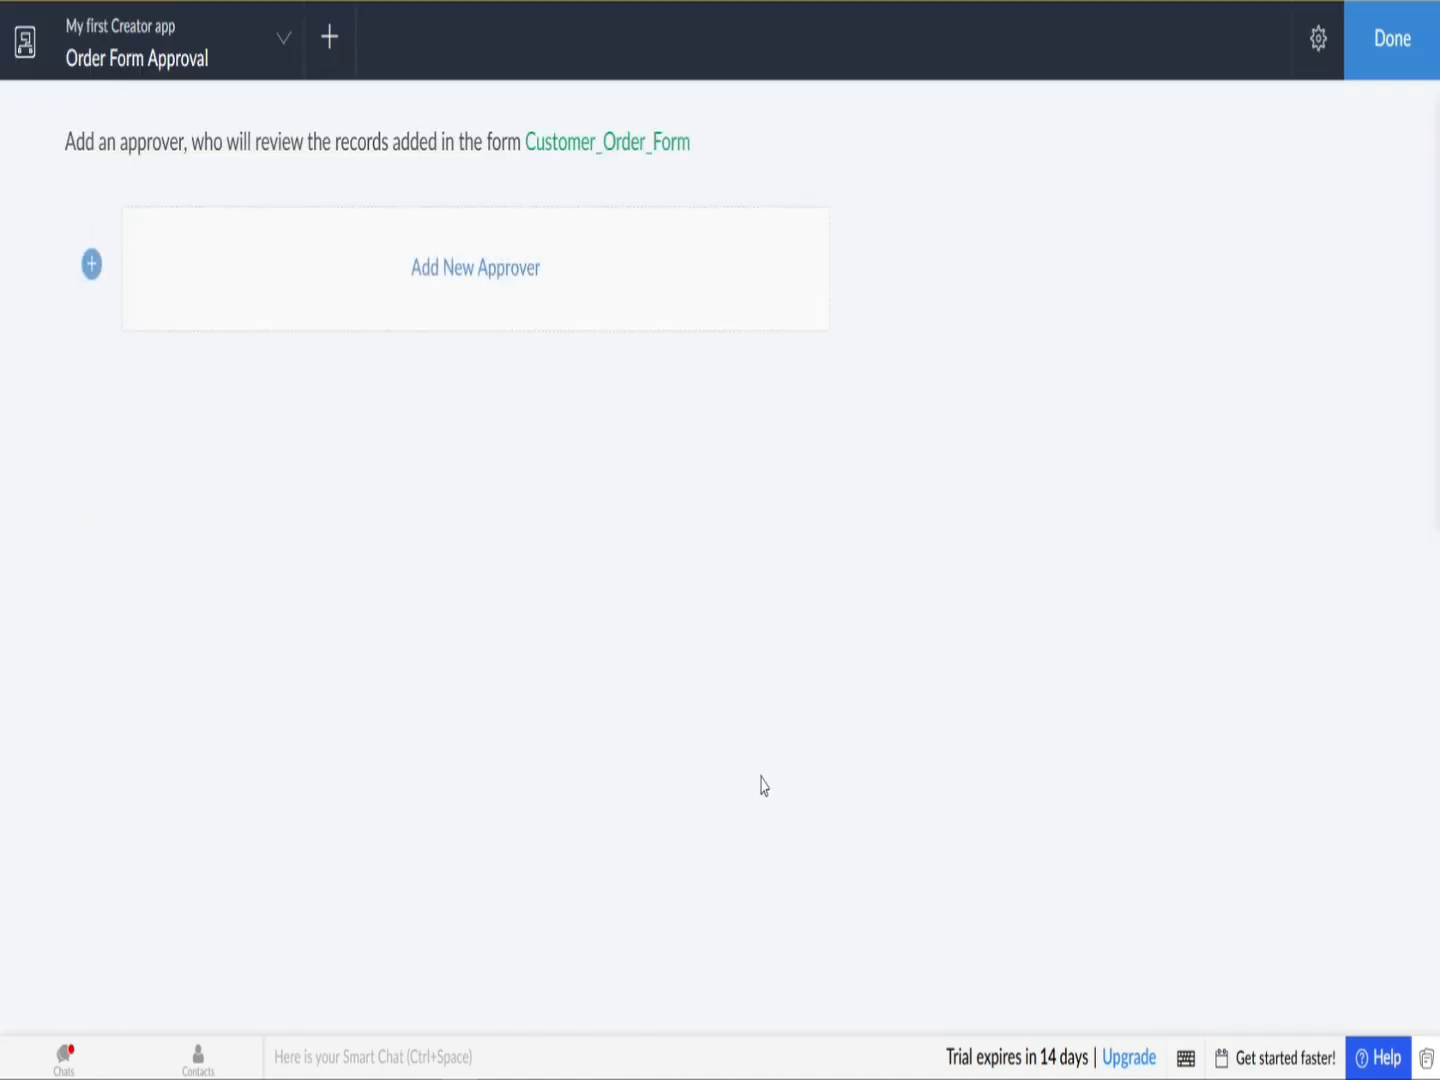
left_click(455, 322)
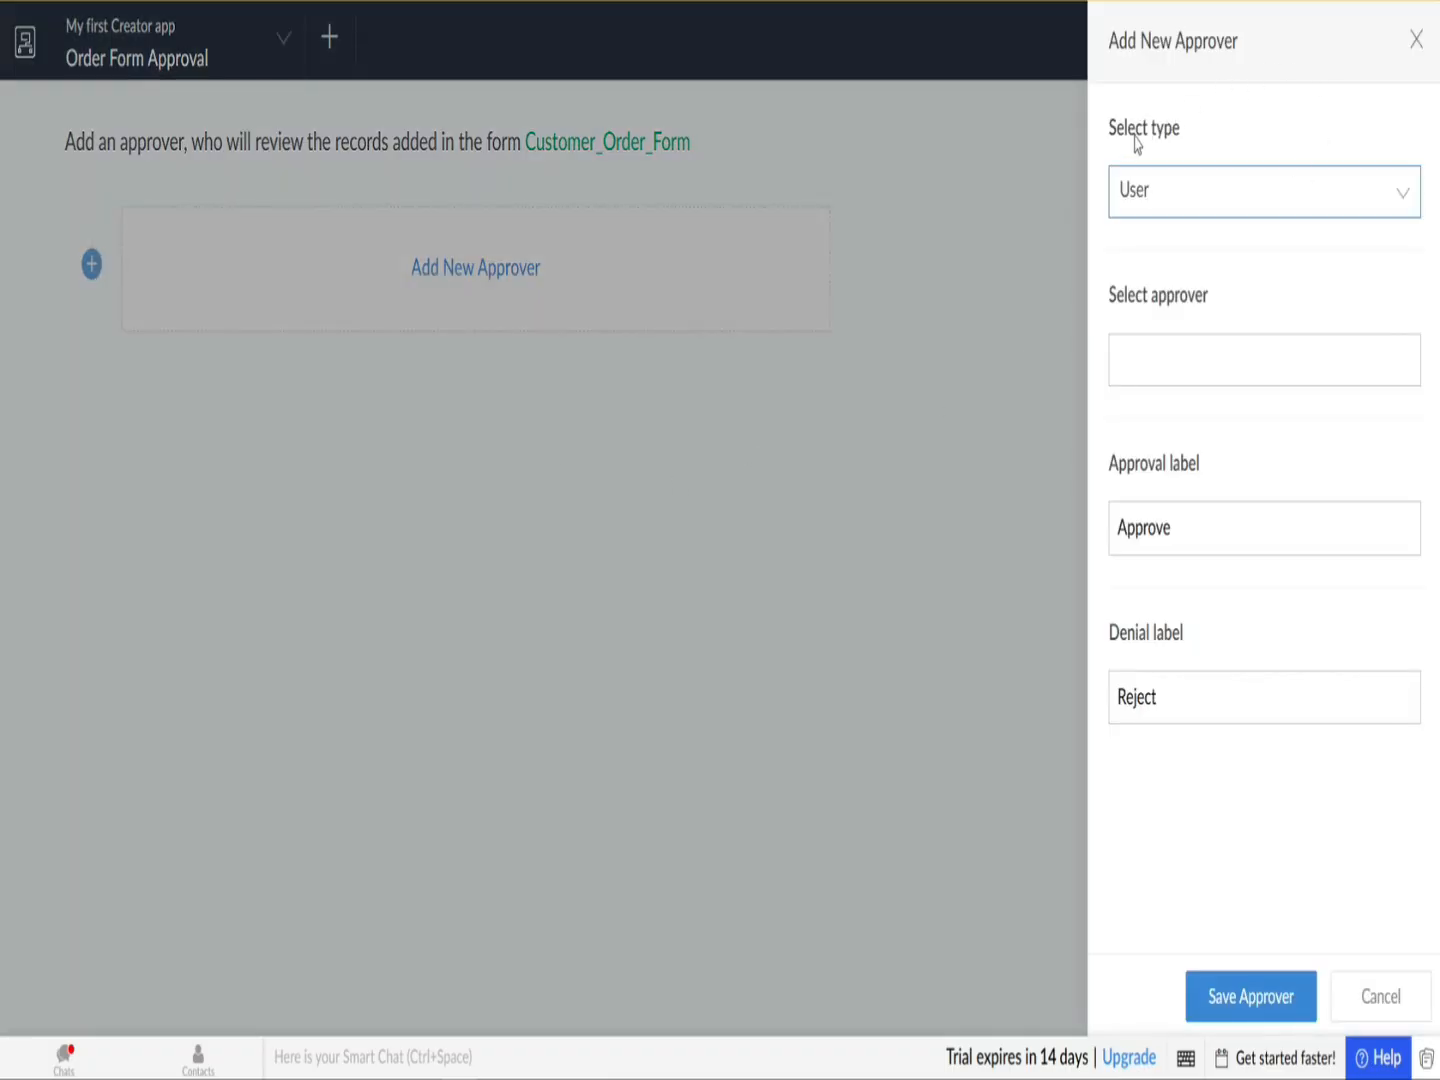
left_click(1196, 211)
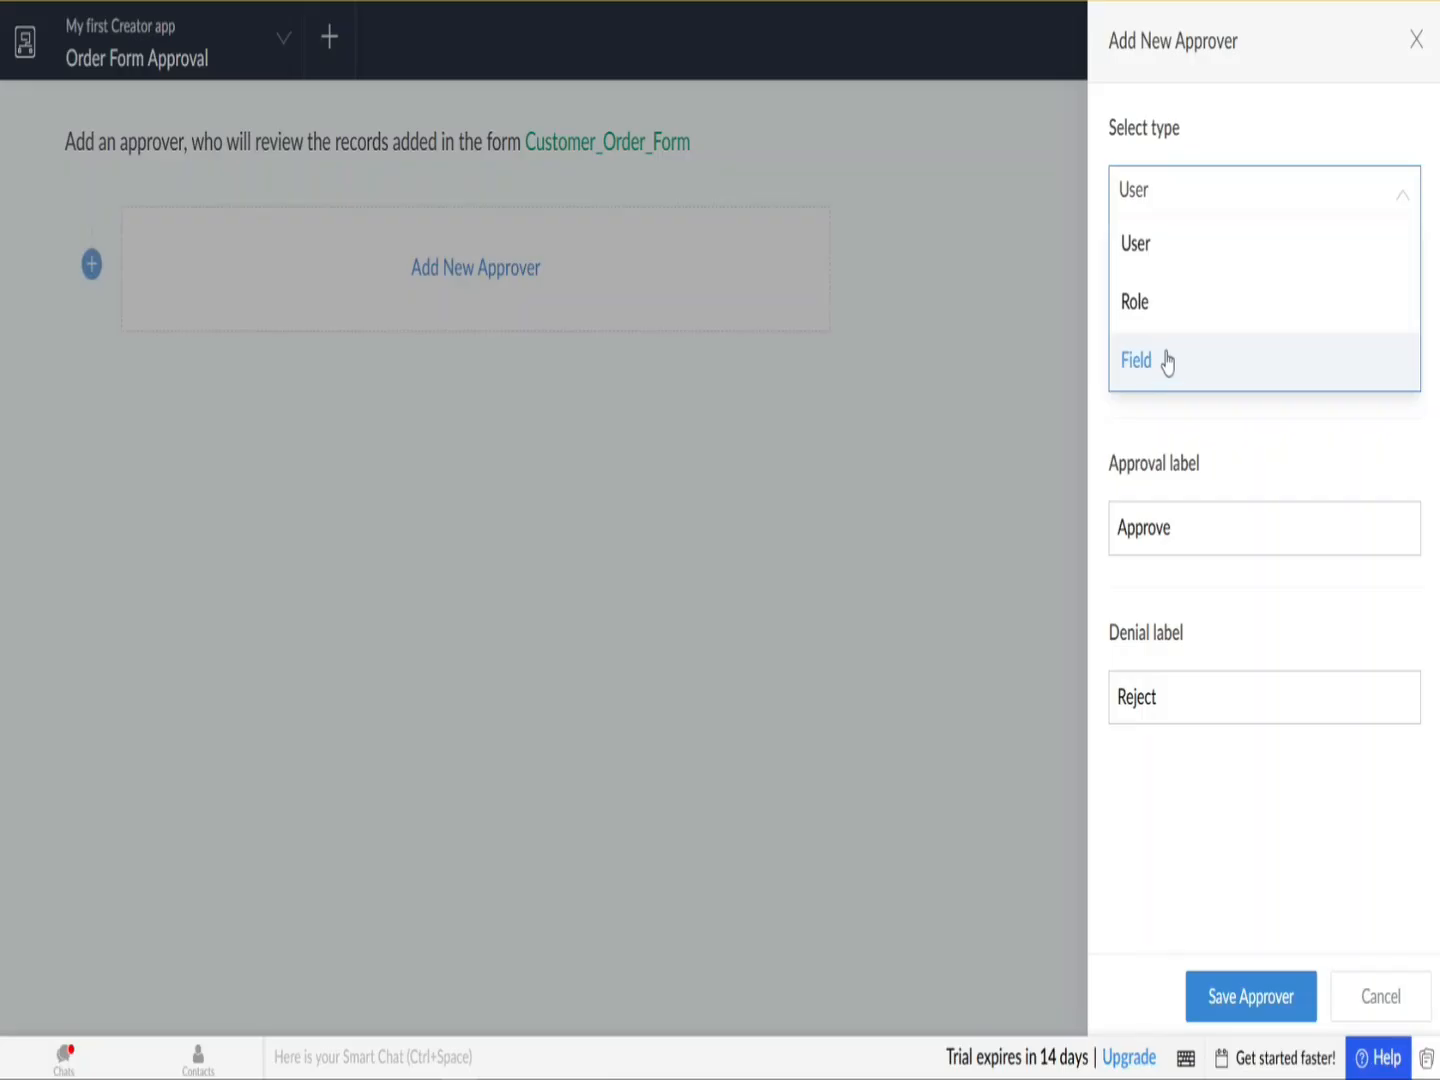
left_click(1178, 320)
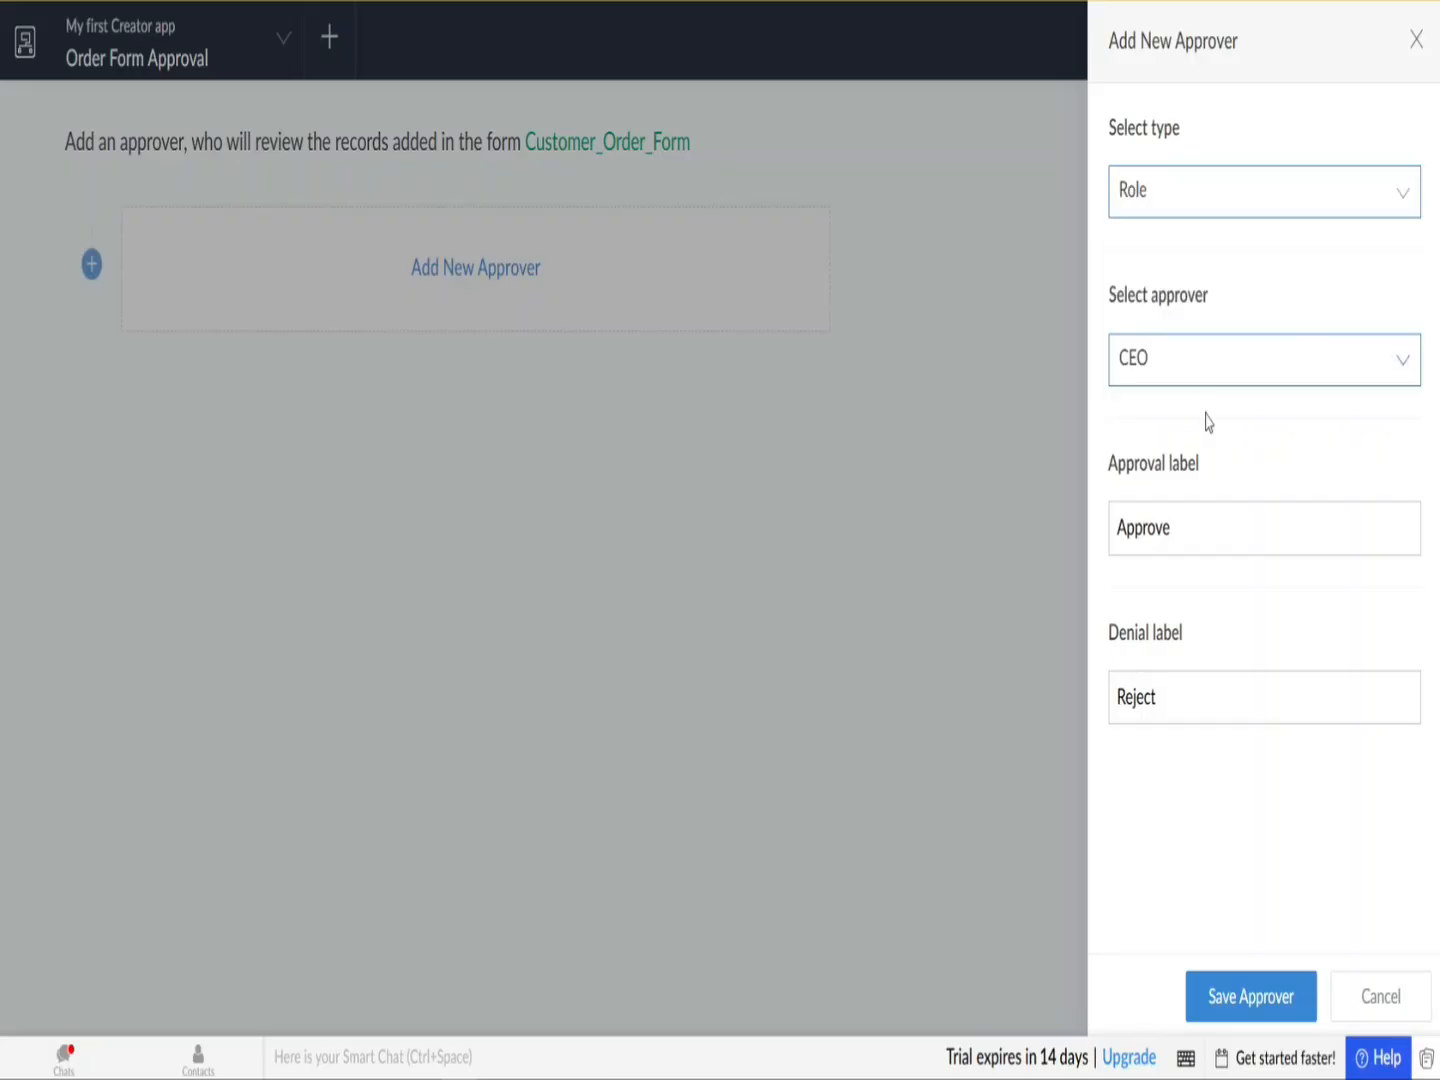
left_click(1197, 378)
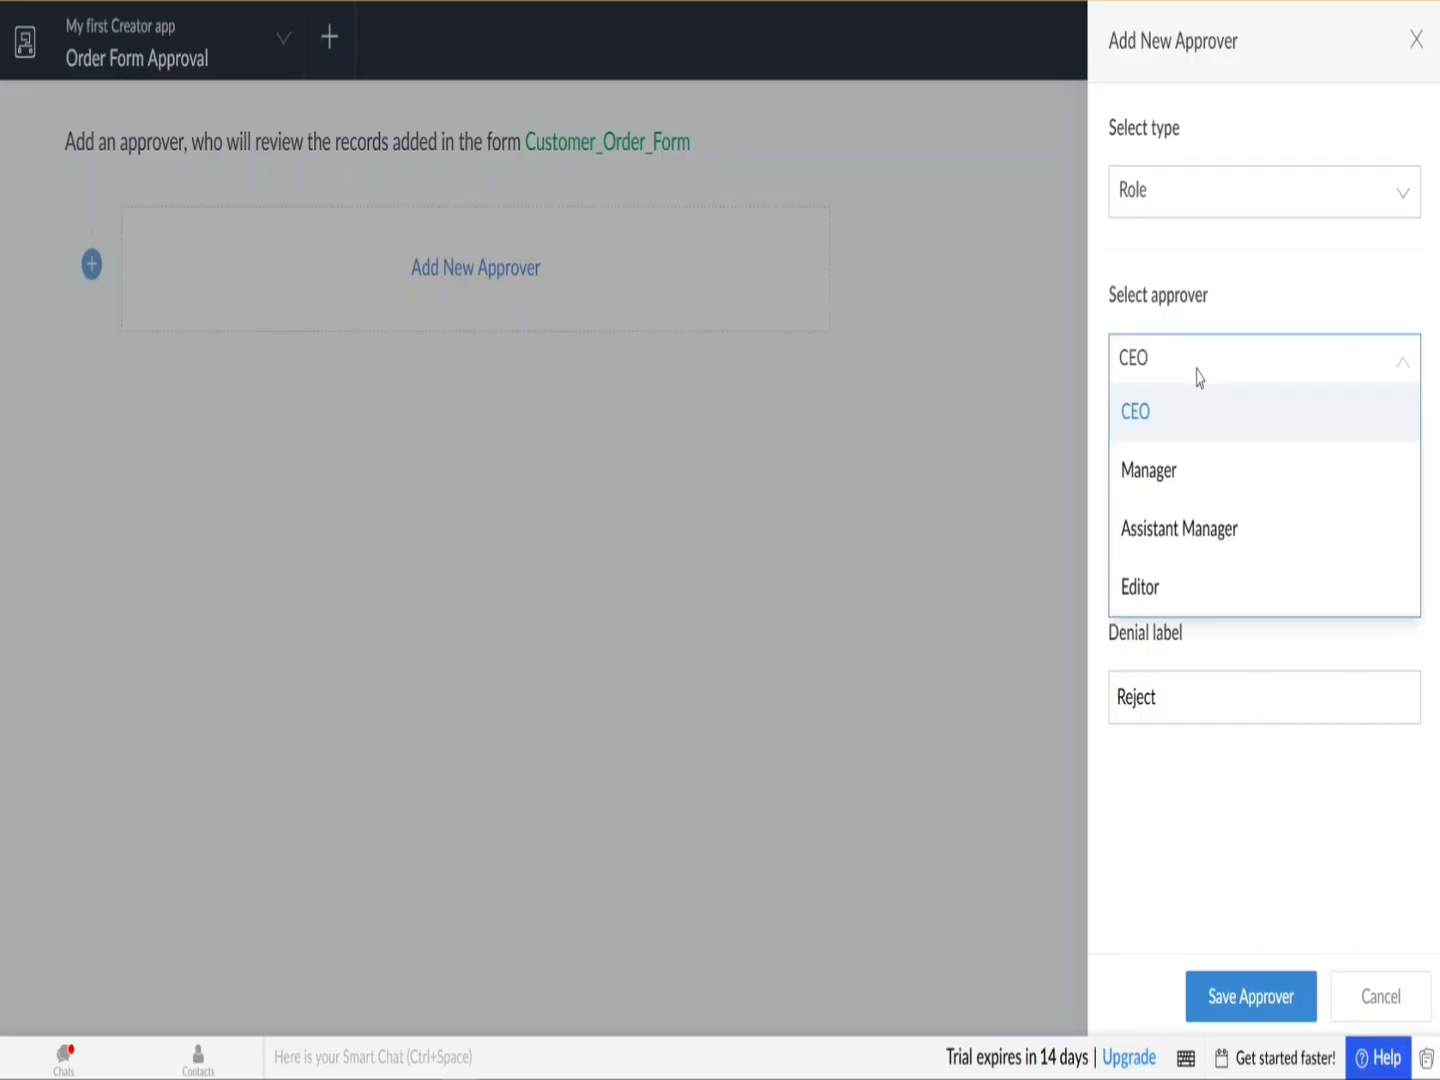
left_click(1206, 468)
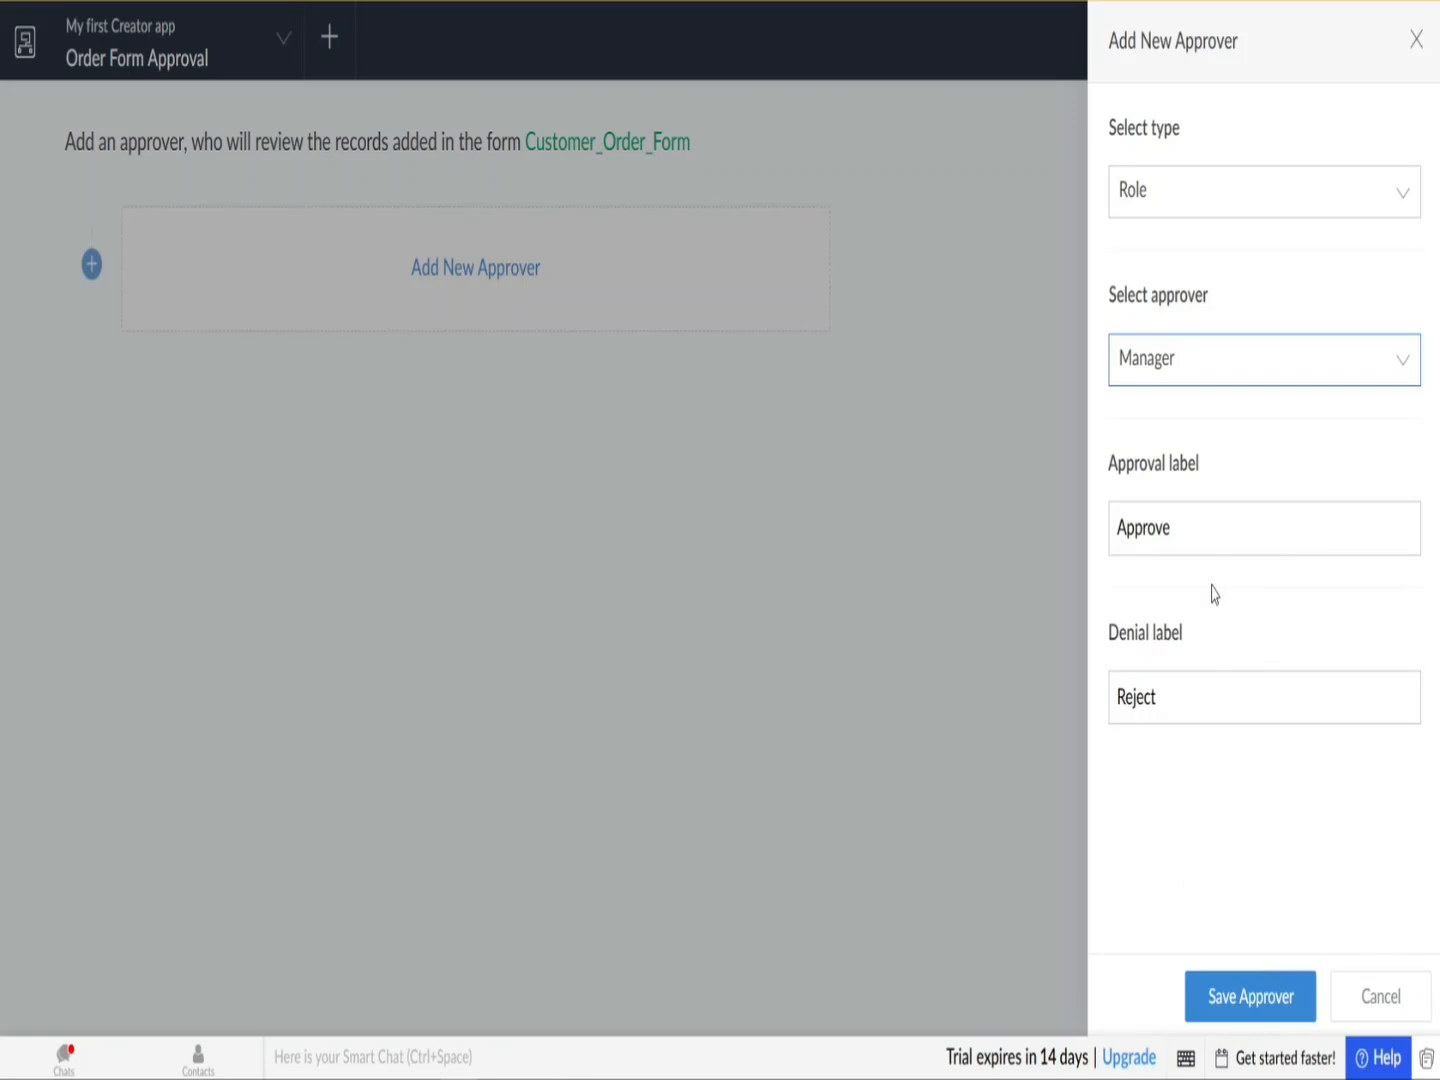
left_click(1227, 1012)
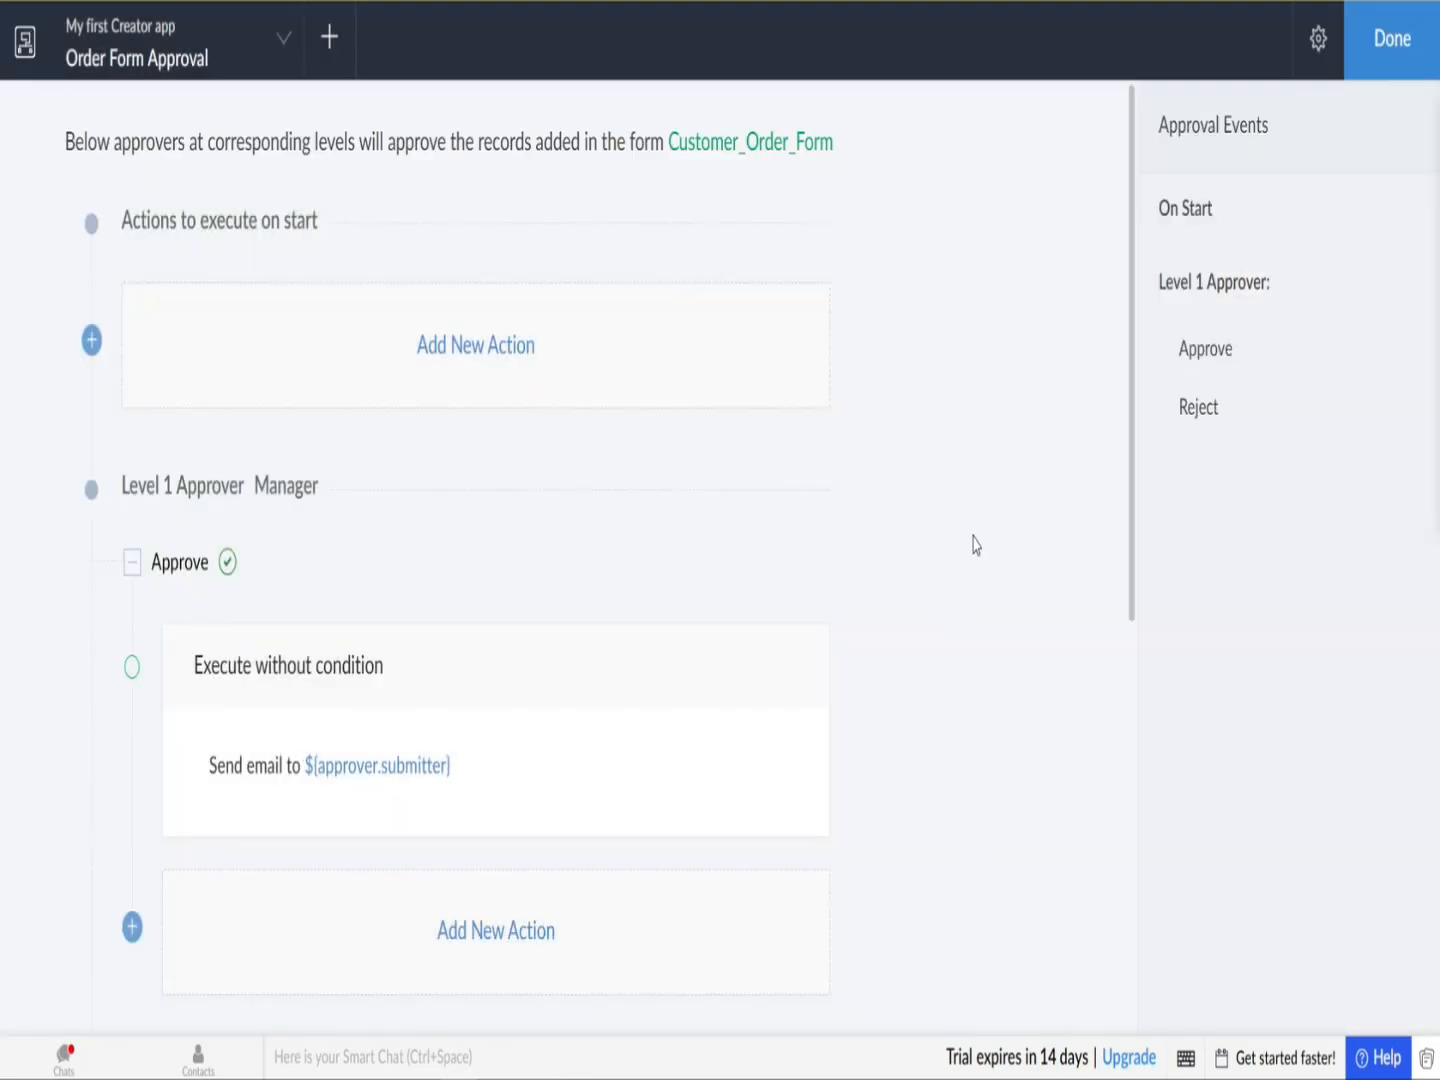
Step: Examine the criteria options for the condition in the Manager's Approve branch
scroll(592, 572, "down", 2)
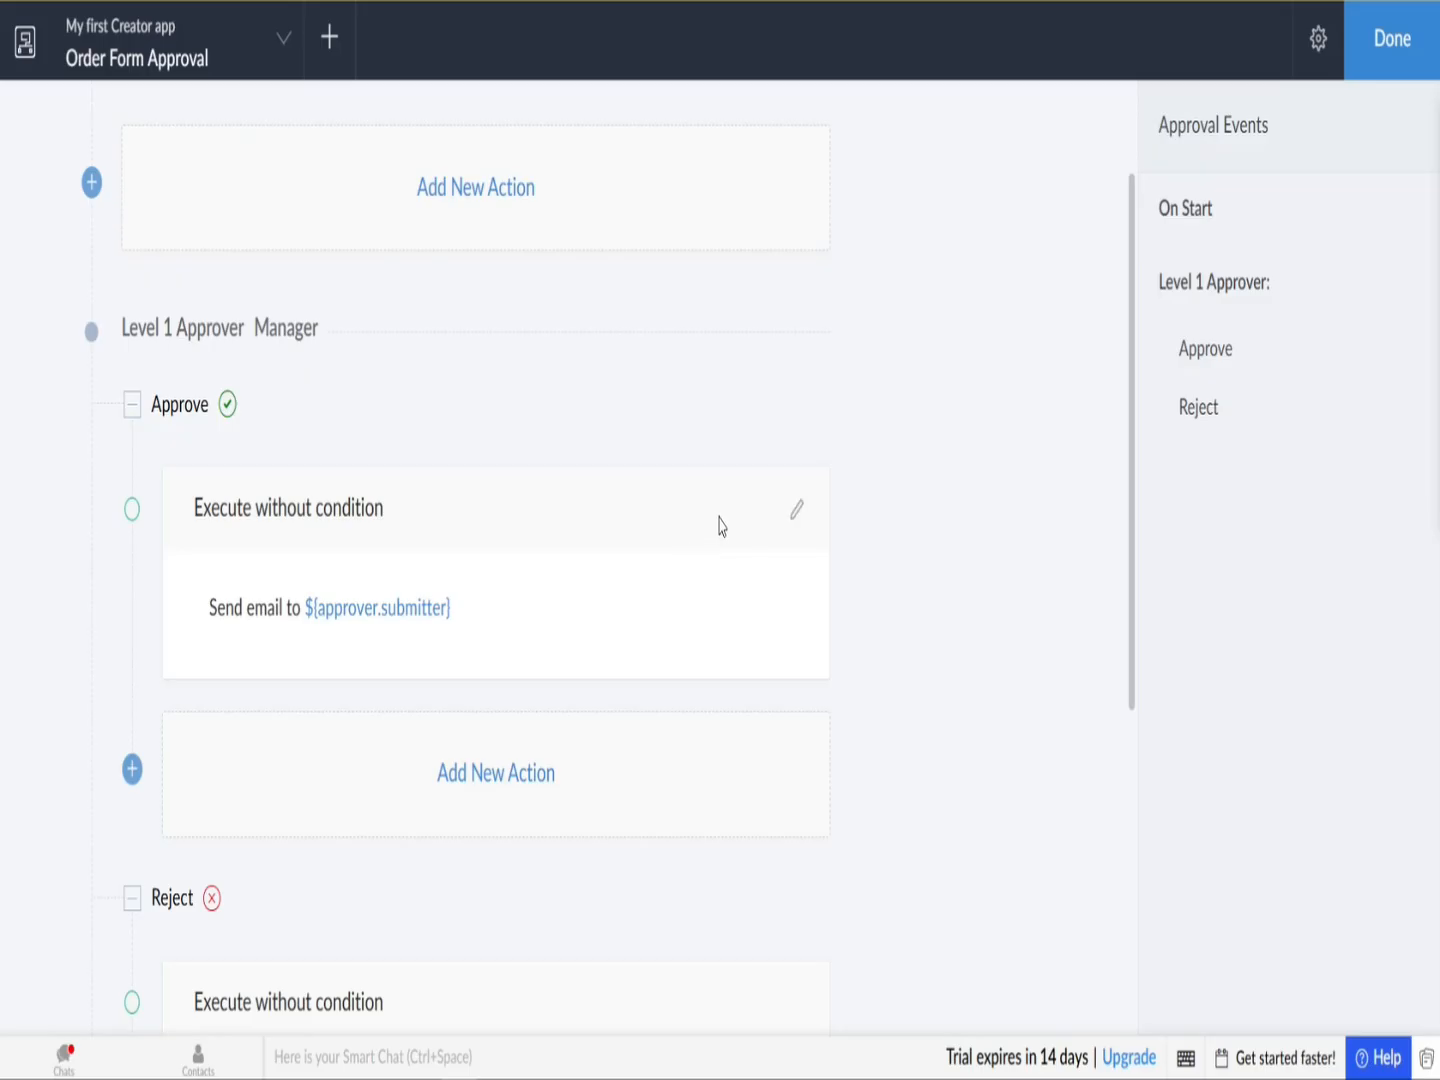
left_click(803, 517)
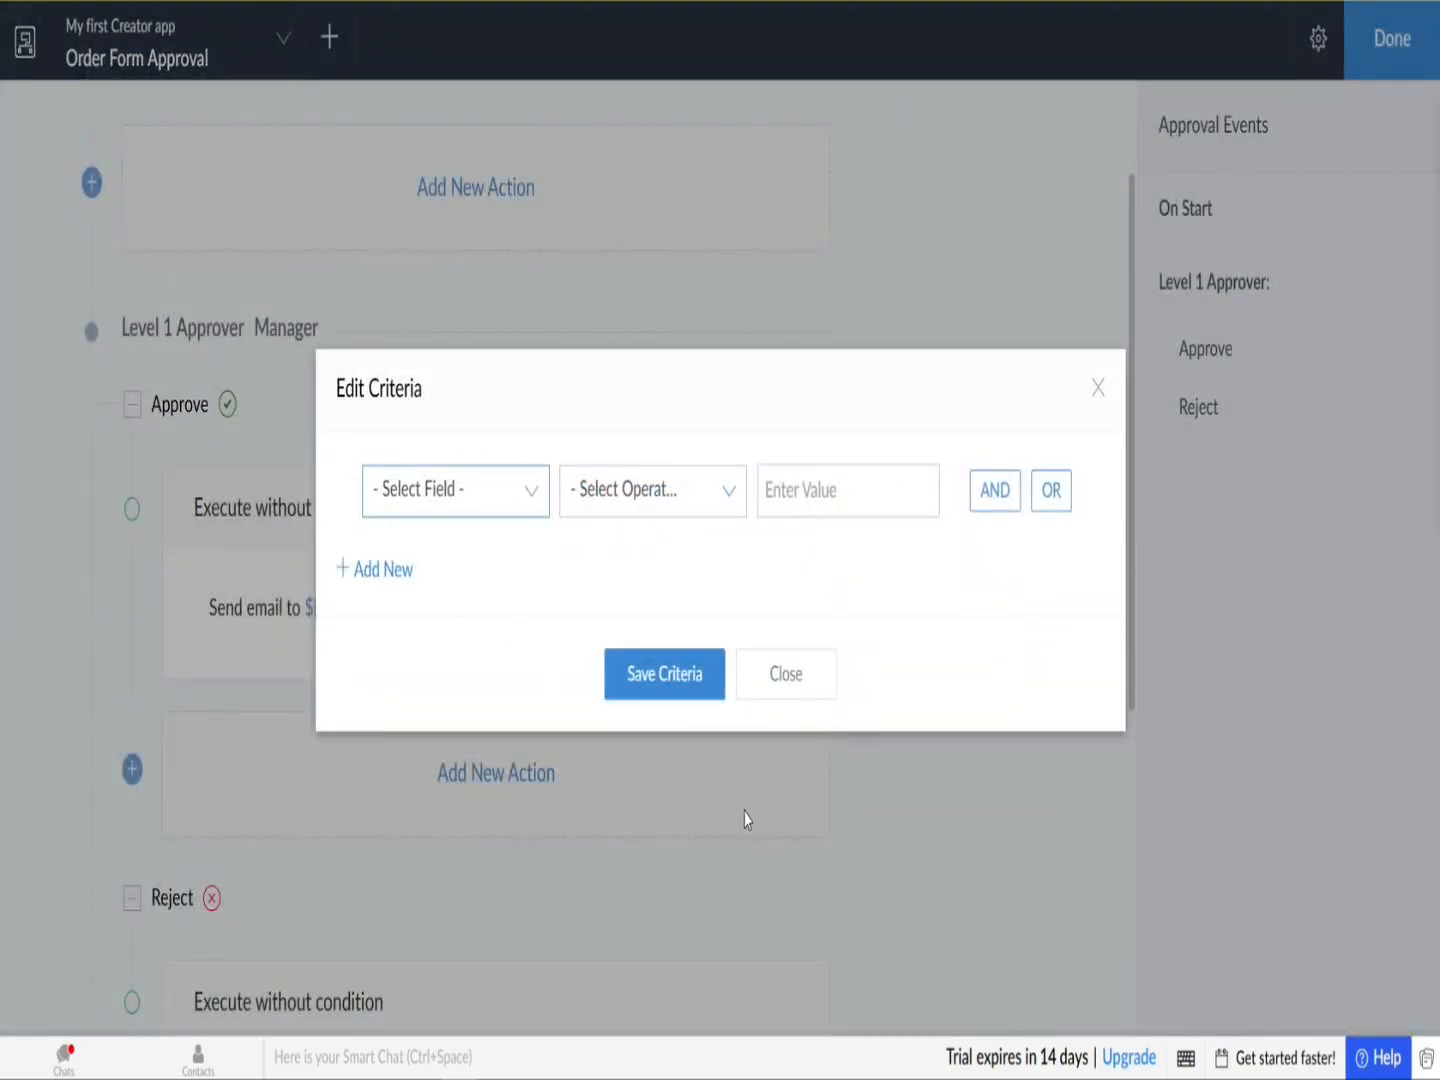
left_click(799, 697)
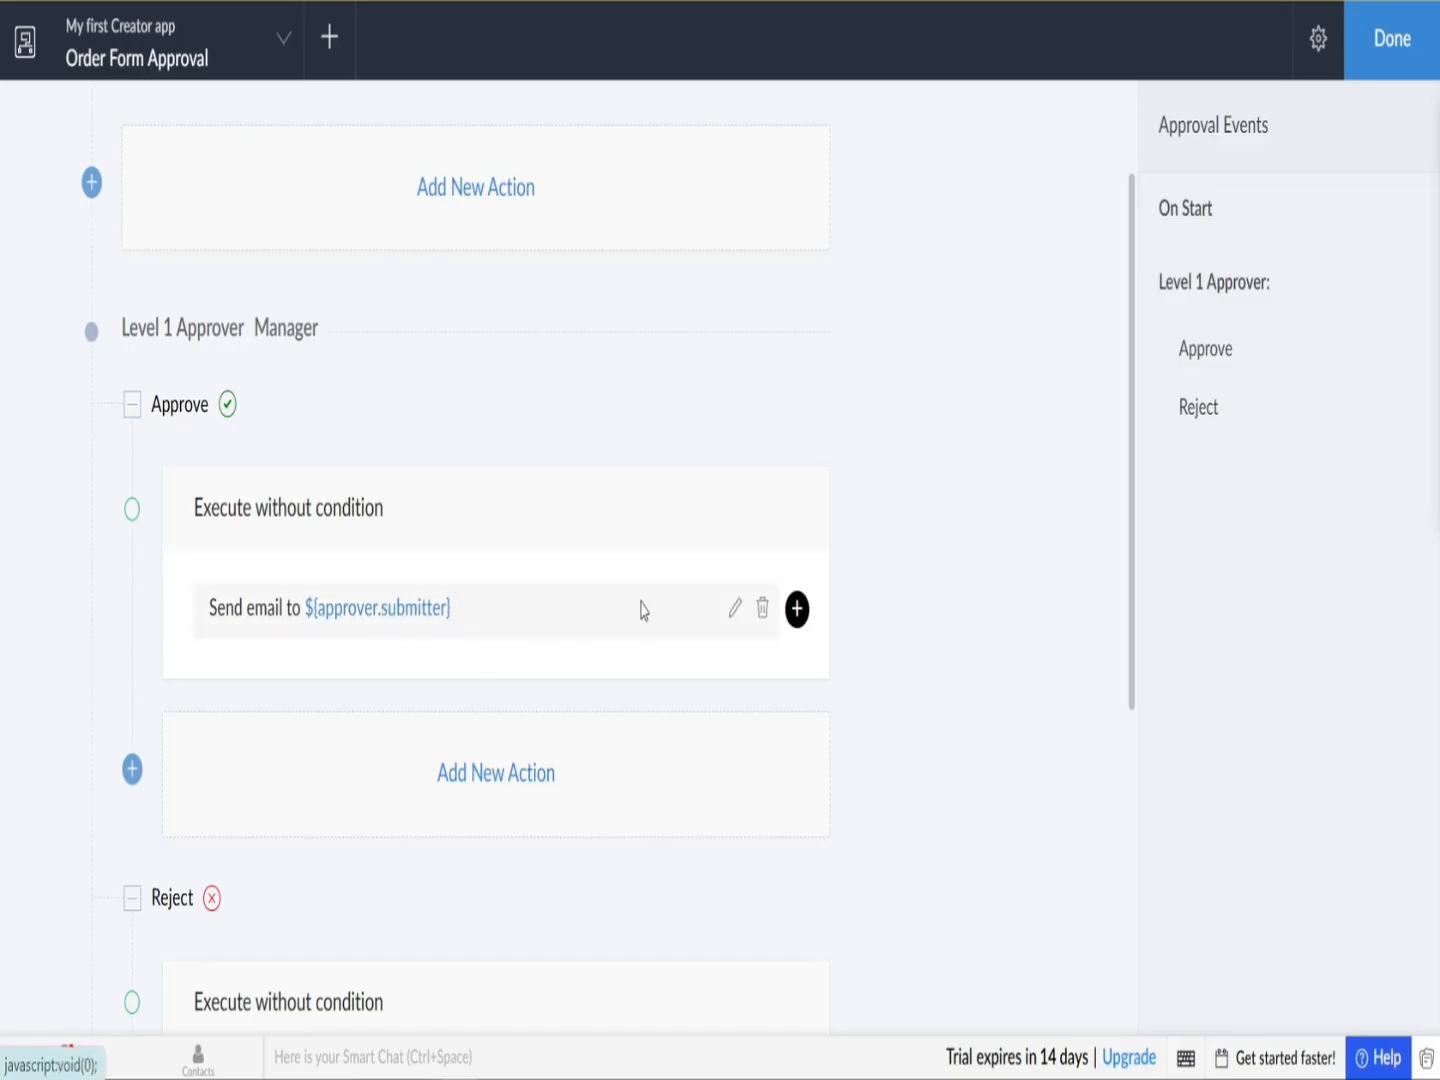
Step: Review the recipient, subject, message and content type of the email sent on the Manager's approval, and save the email action
left_click(462, 618)
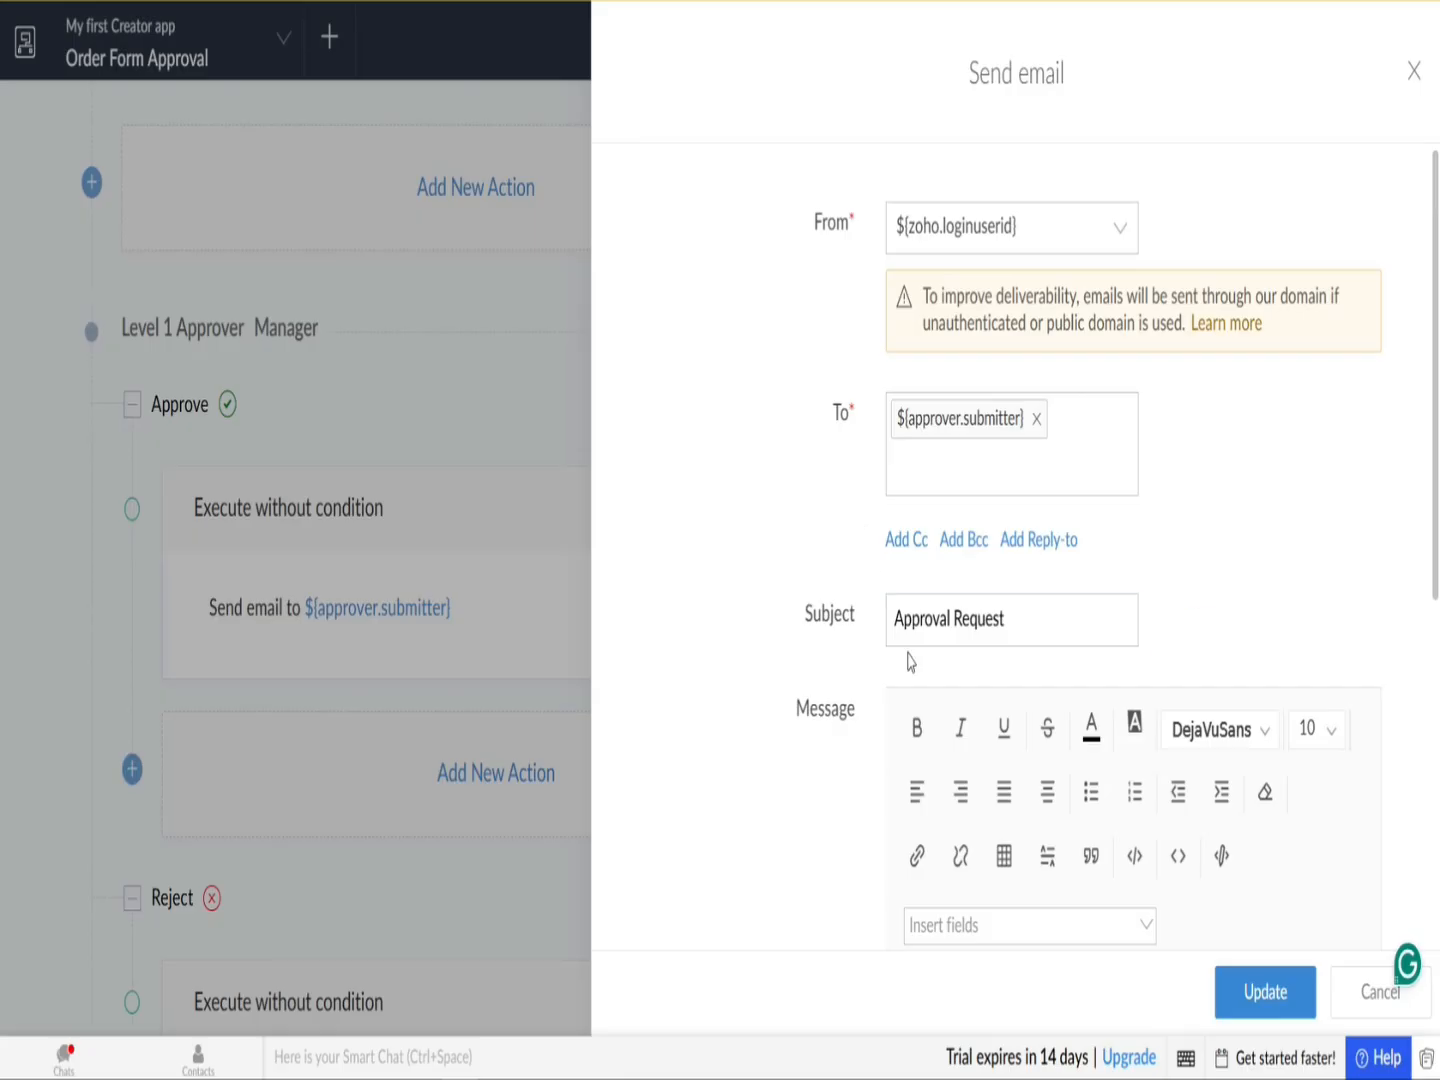
scroll(910, 659, "down", 3)
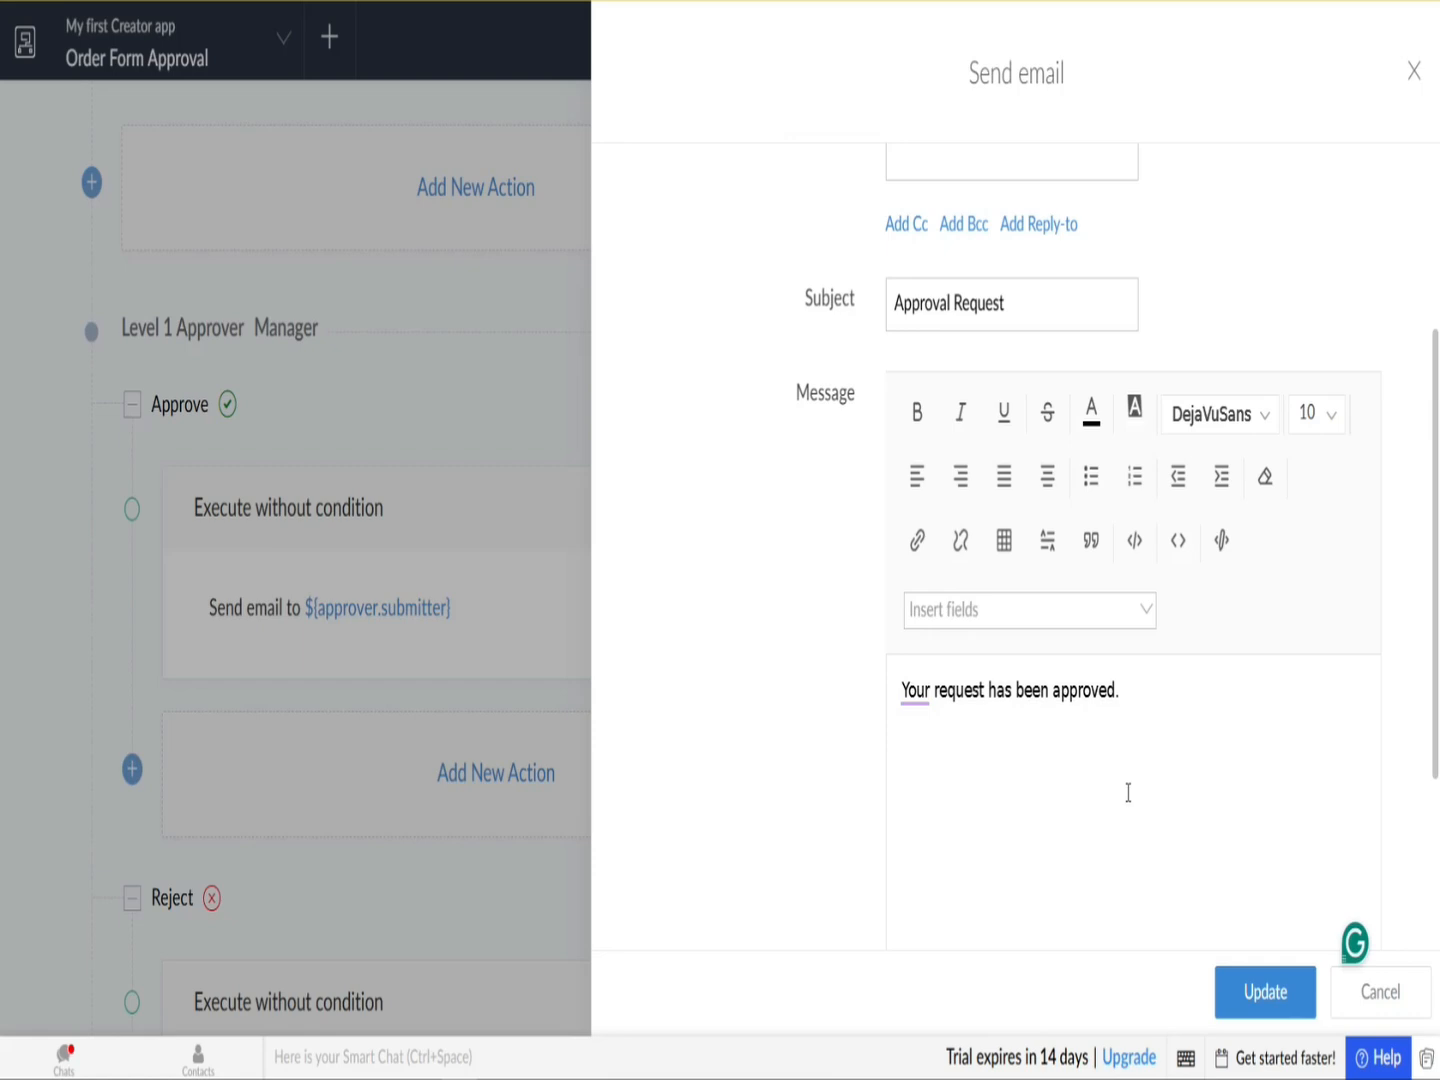
scroll(1096, 771, "down", 3)
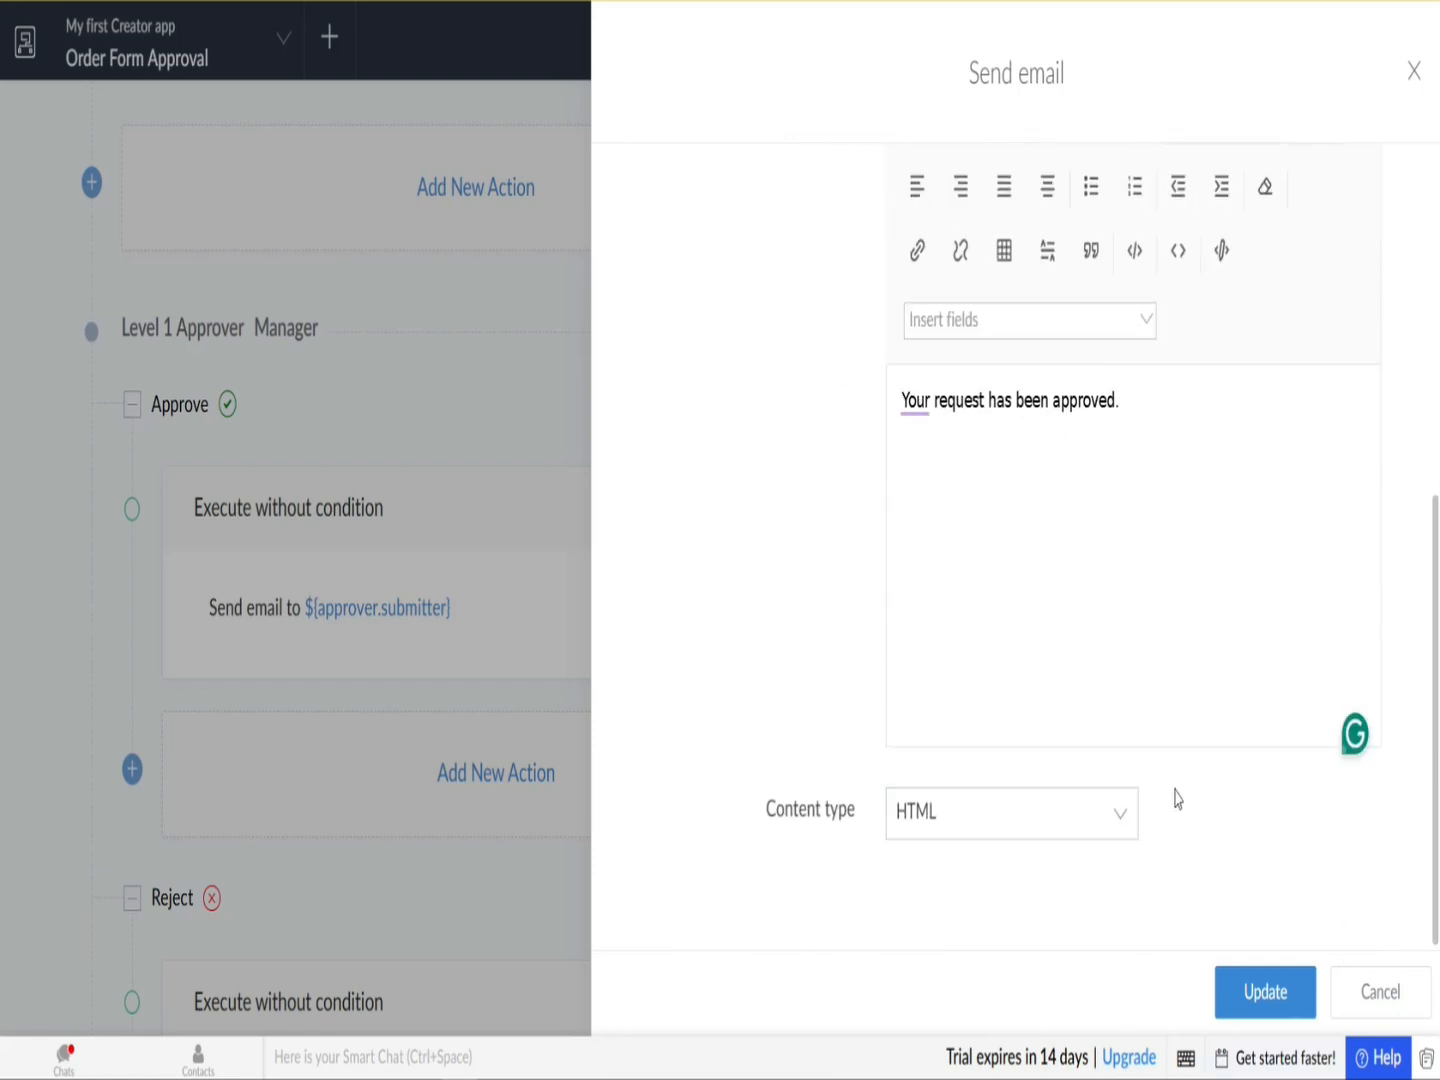
scroll(1176, 784, "up", 3)
scroll(1163, 738, "down", 2)
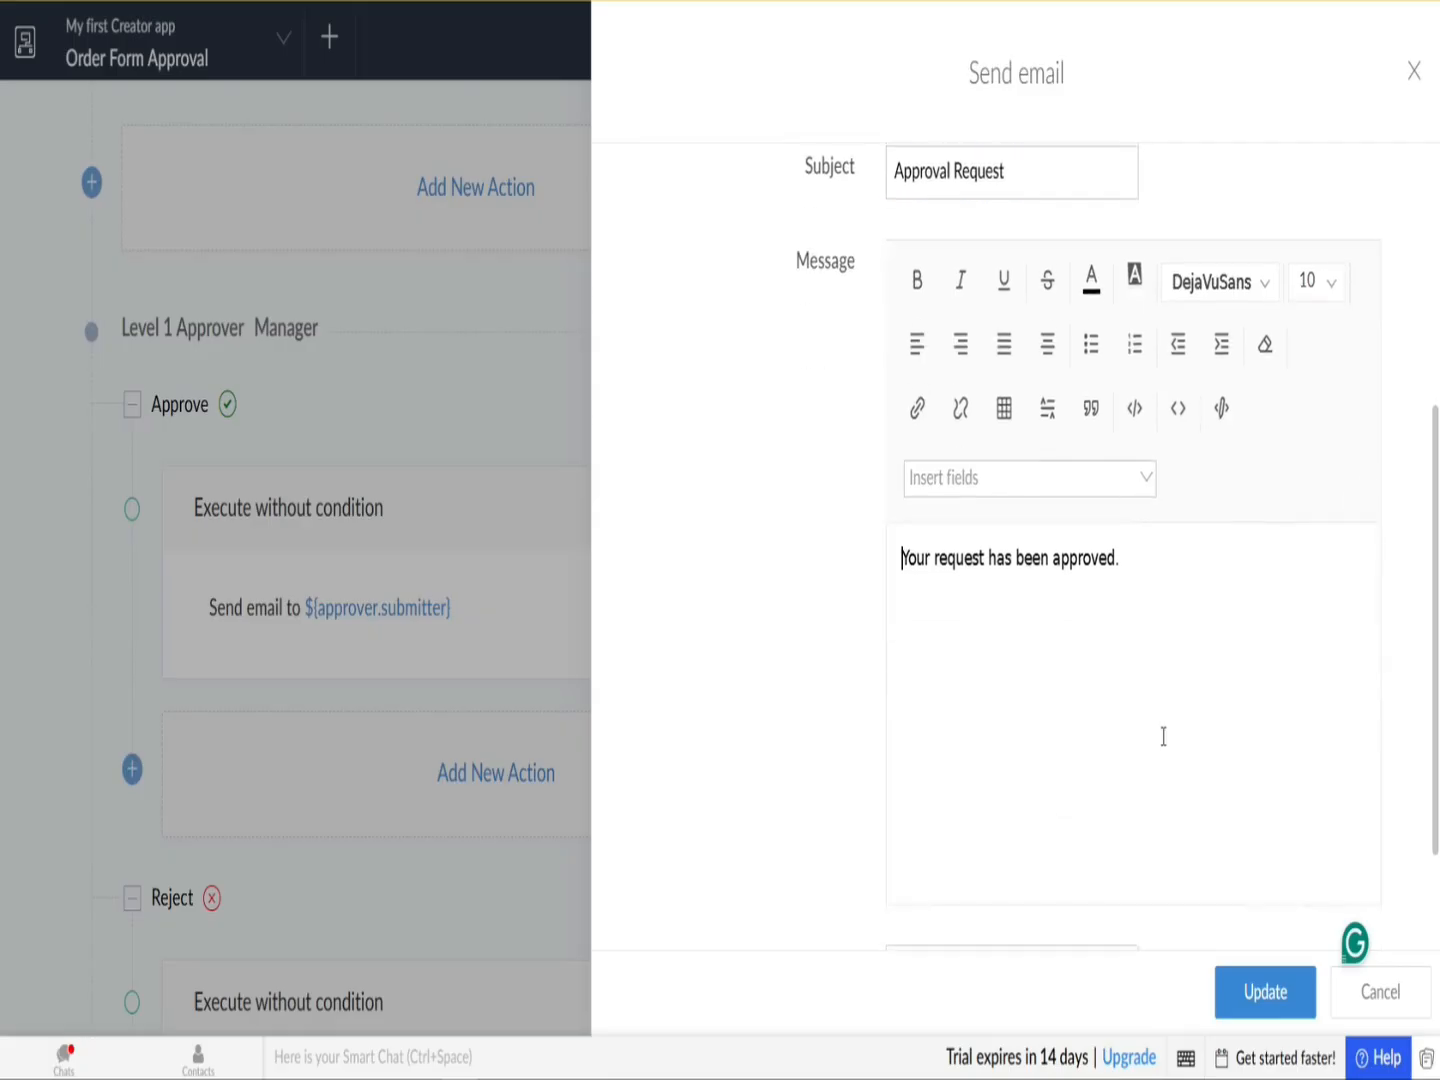
left_click(1262, 990)
Step: Add the CEO role as a second approver below the Manager level
scroll(919, 765, "down", 3)
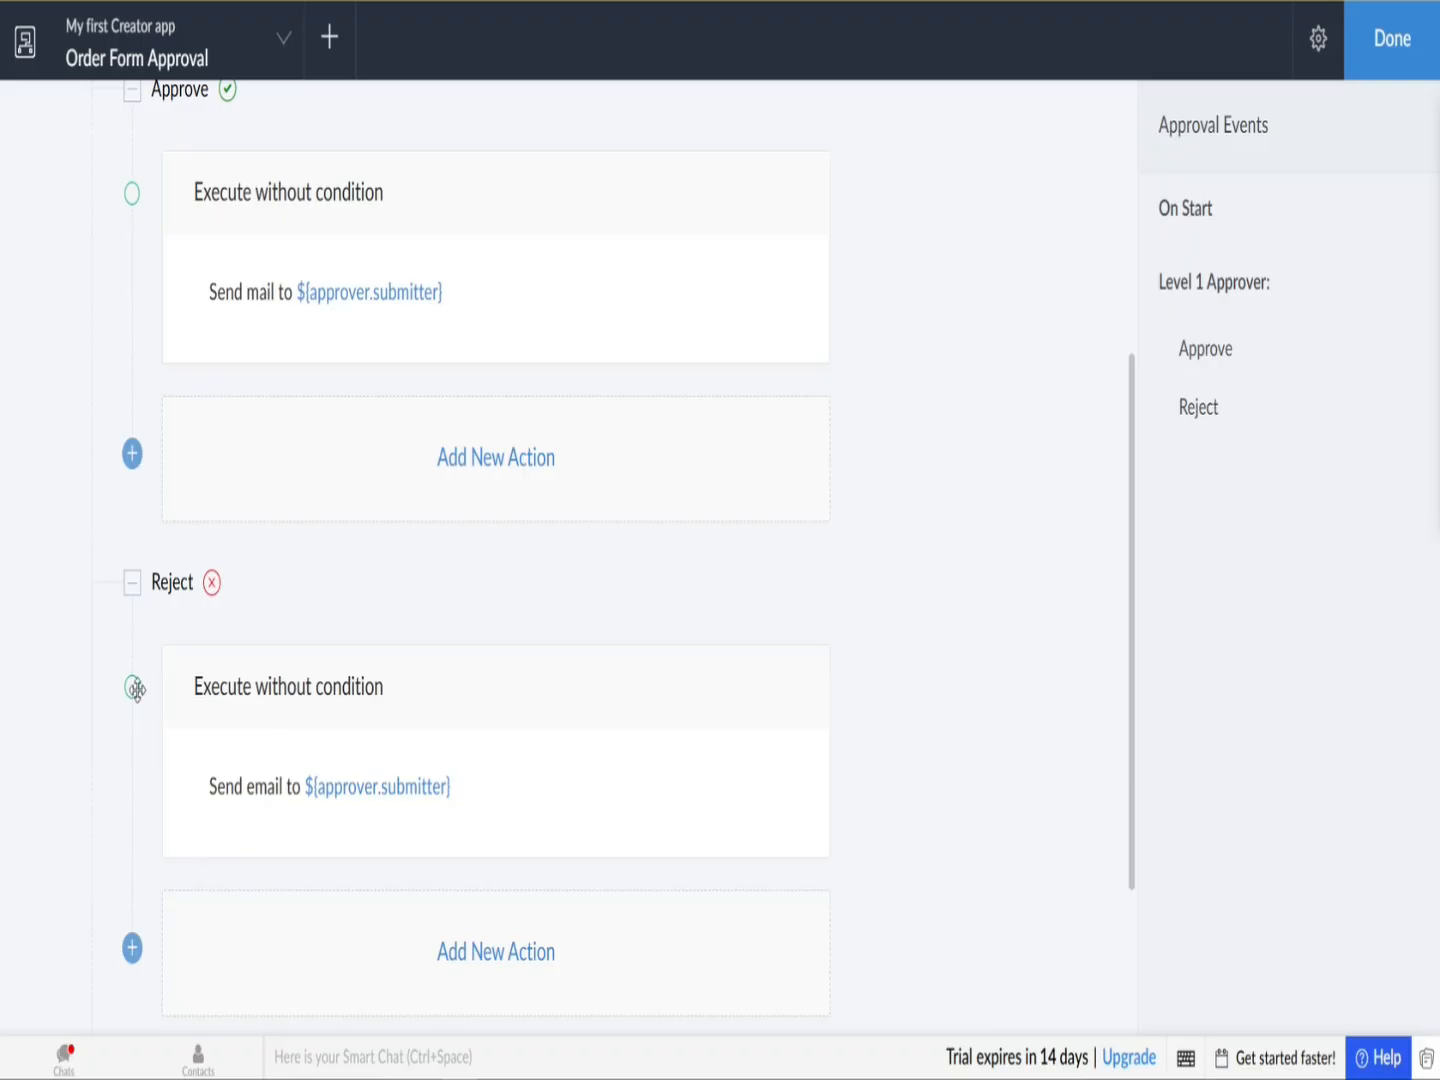
scroll(182, 650, "up", 2)
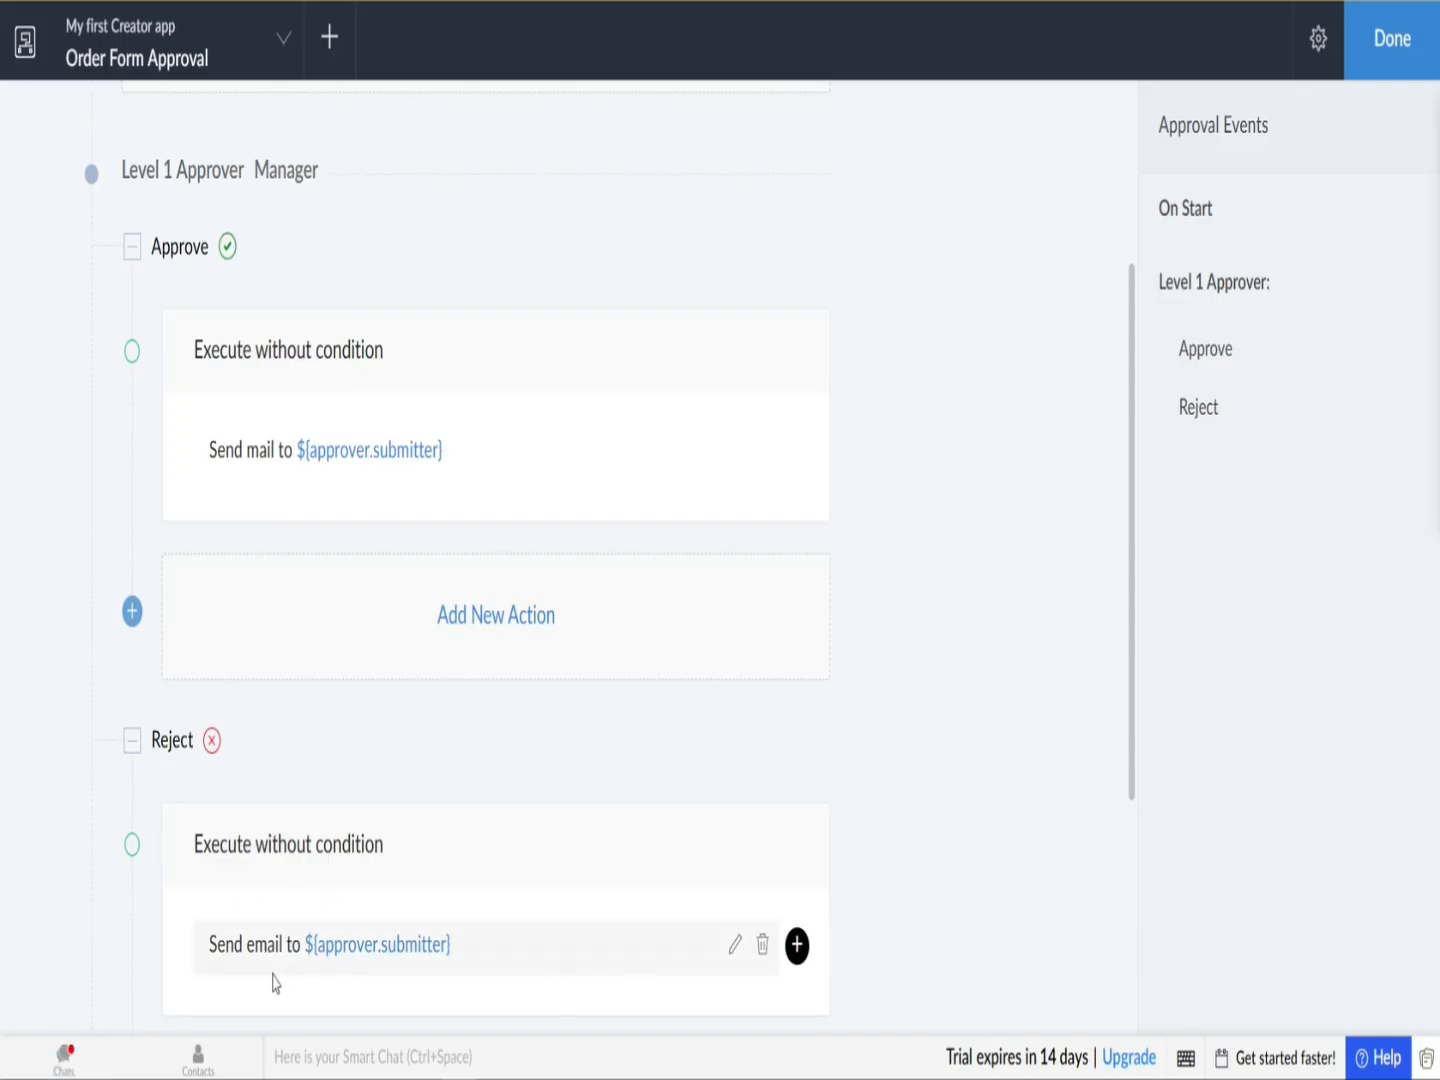
scroll(271, 975, "down", 2)
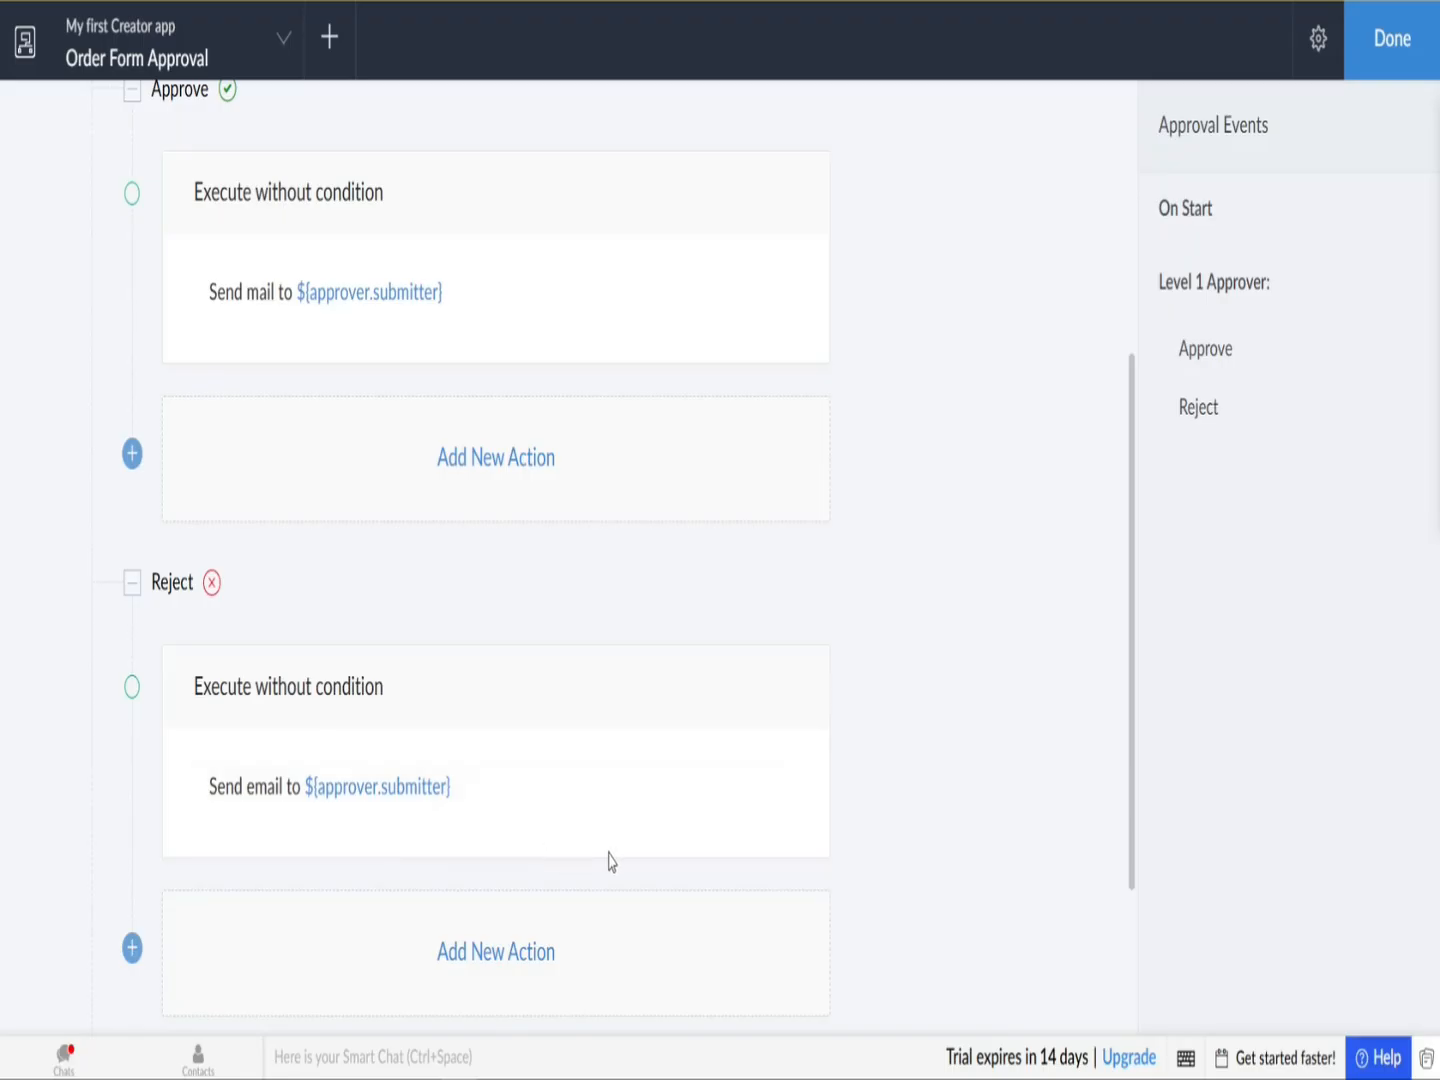
scroll(347, 809, "up", 4)
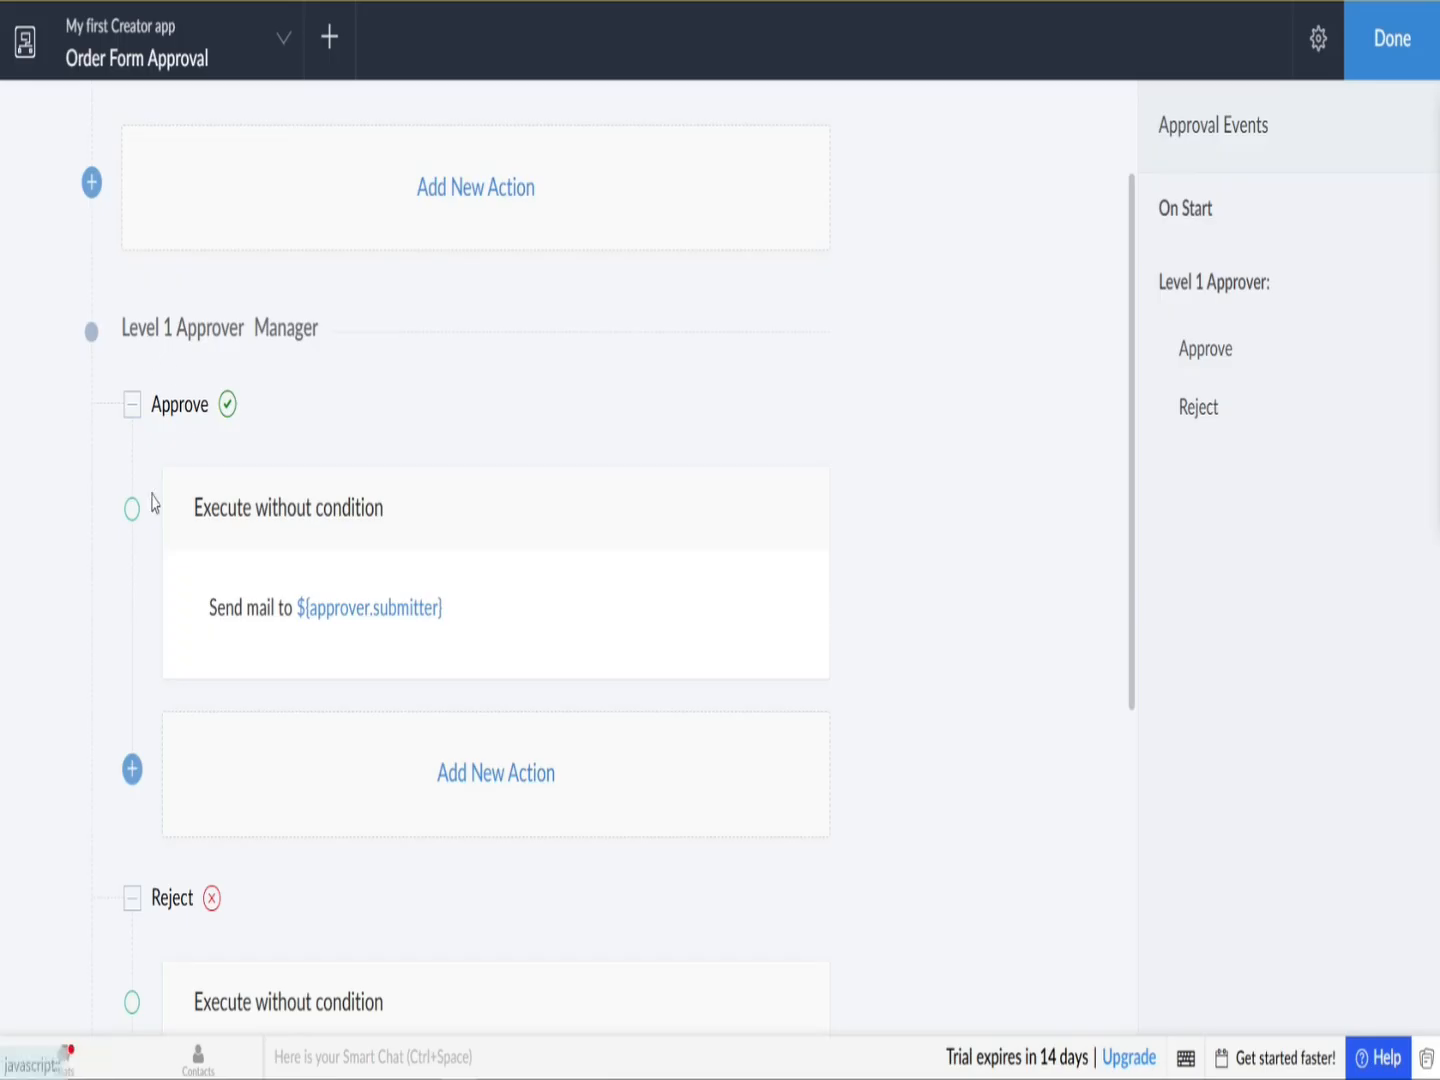
scroll(151, 501, "down", 7)
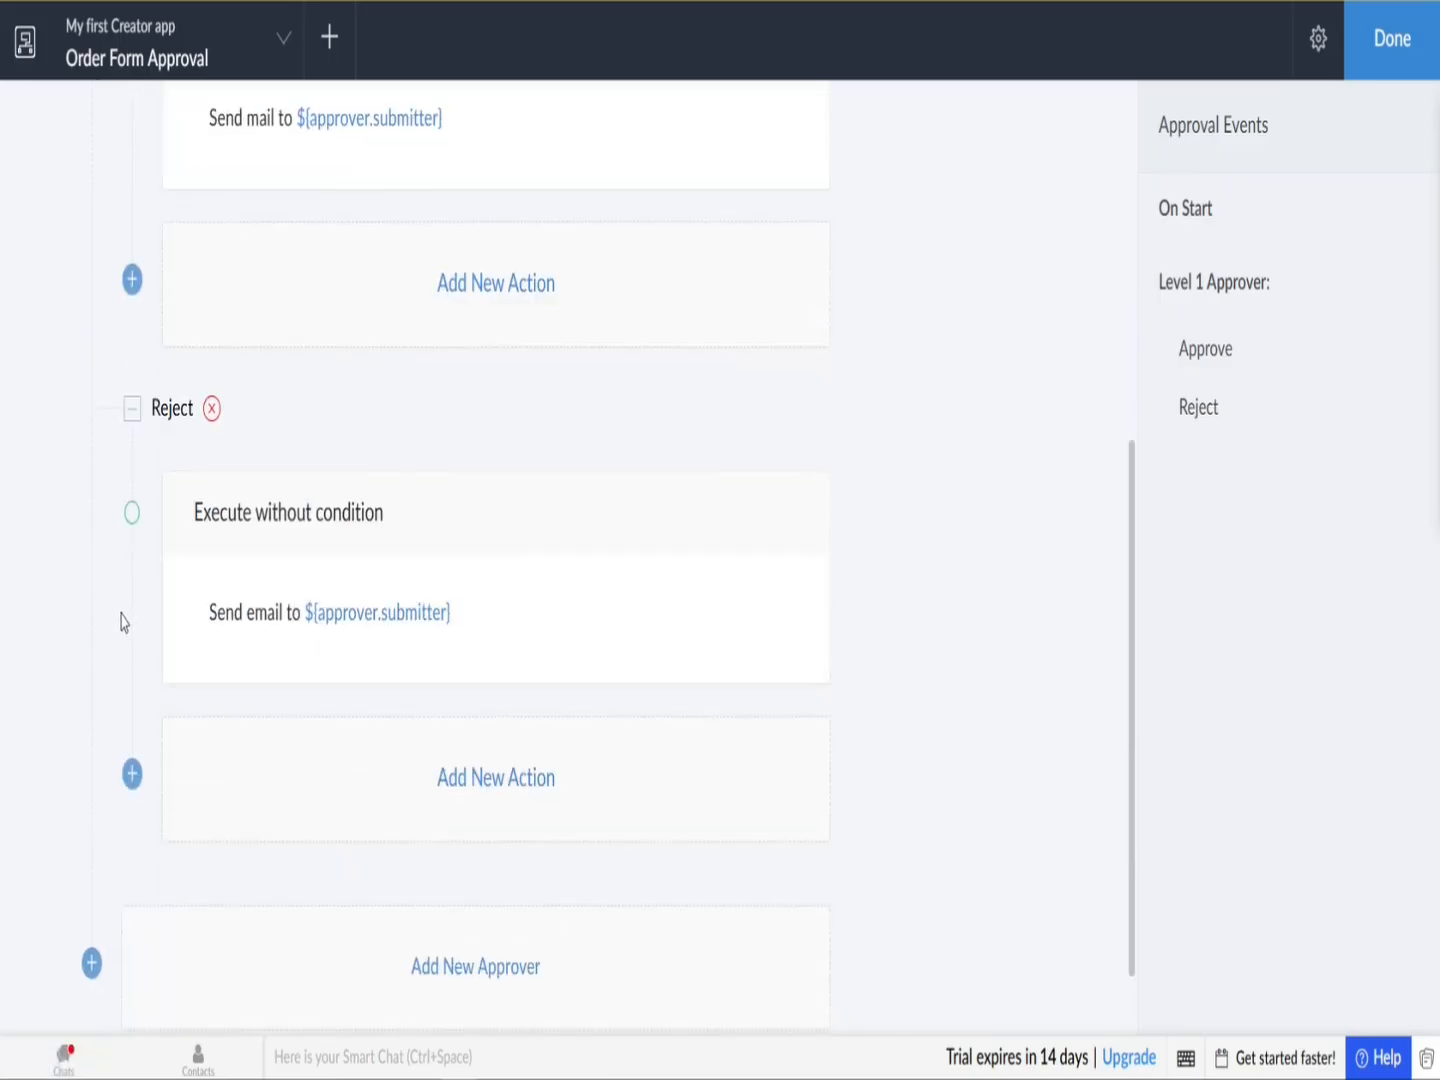
left_click(385, 937)
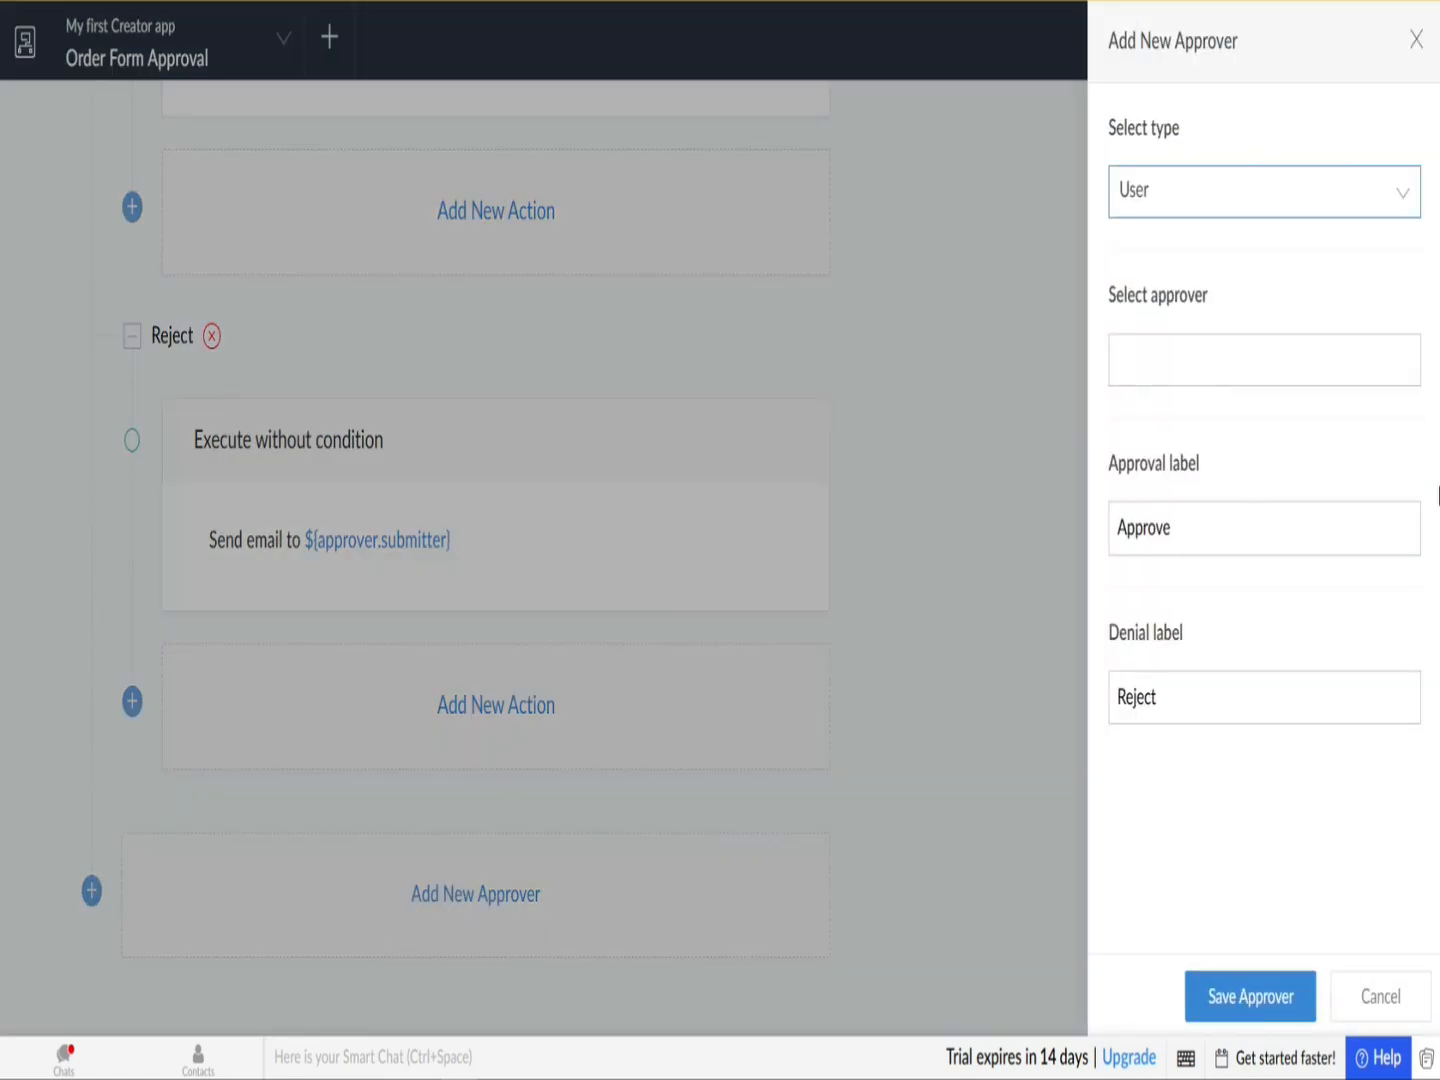
left_click(1291, 197)
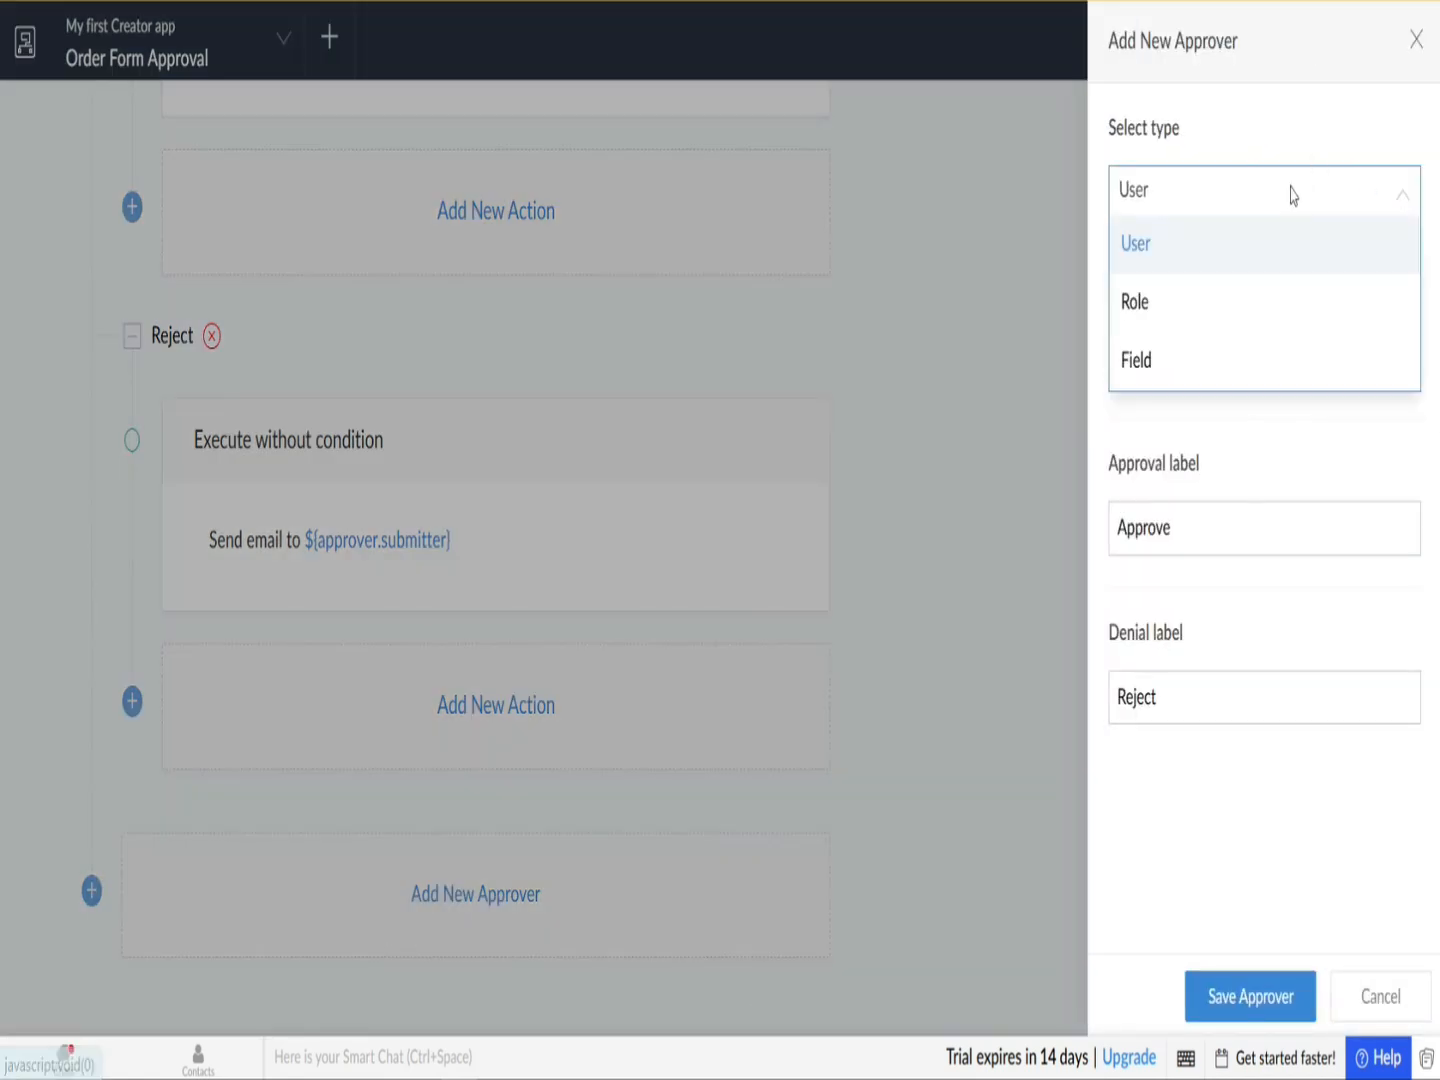
left_click(1233, 318)
left_click(1215, 380)
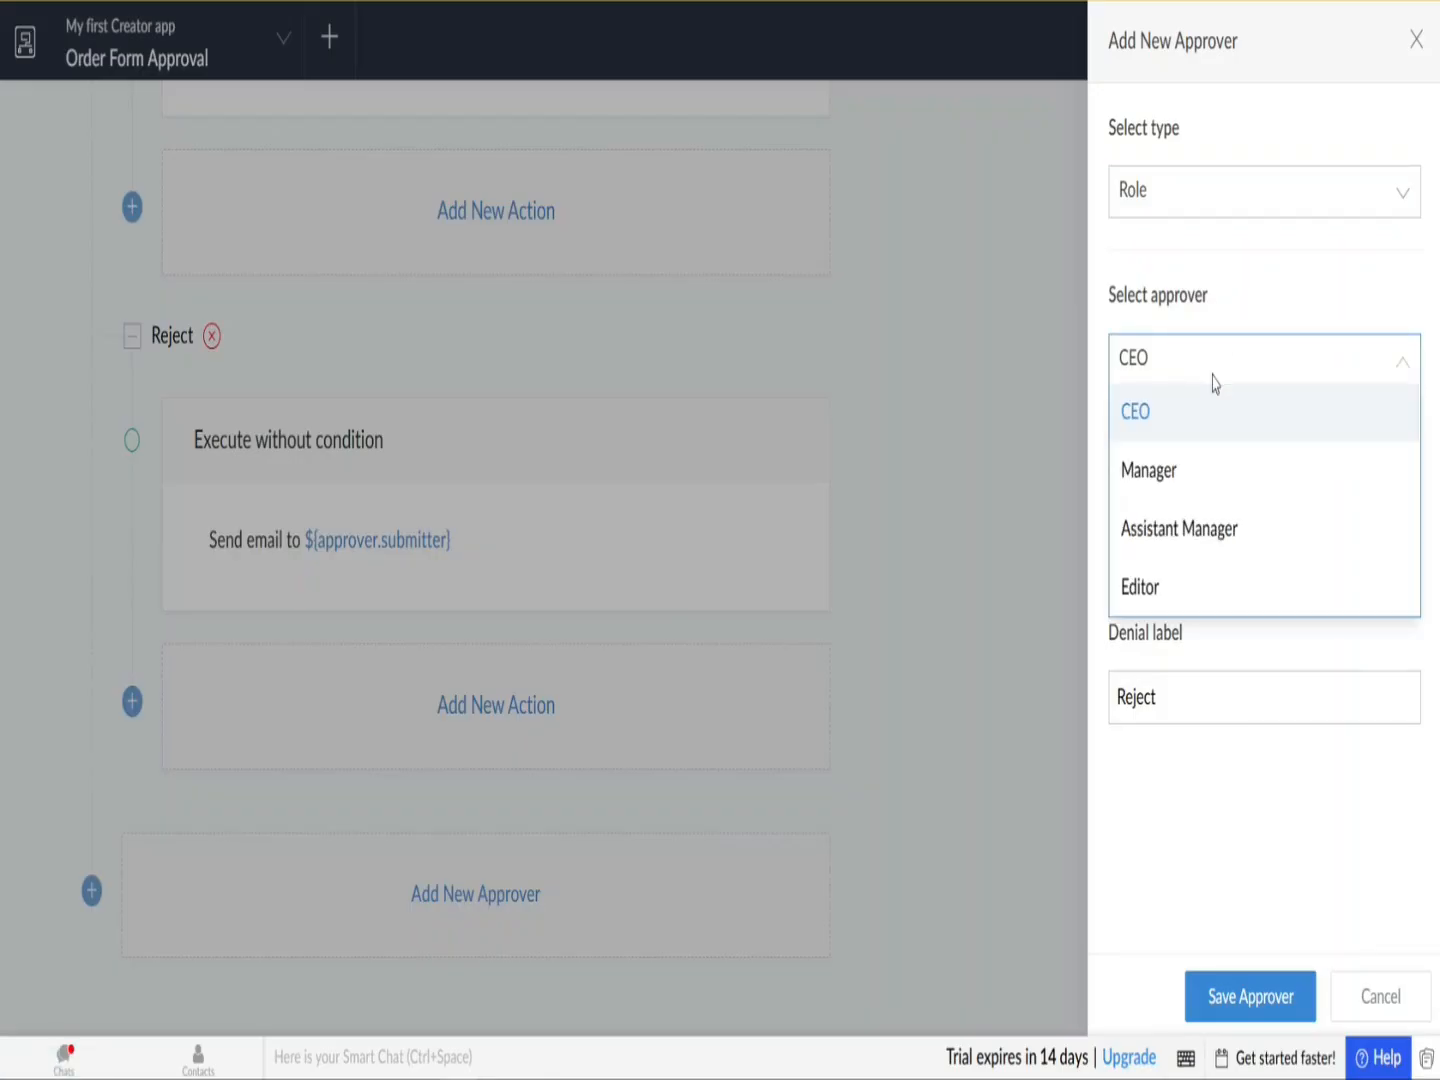
left_click(1168, 419)
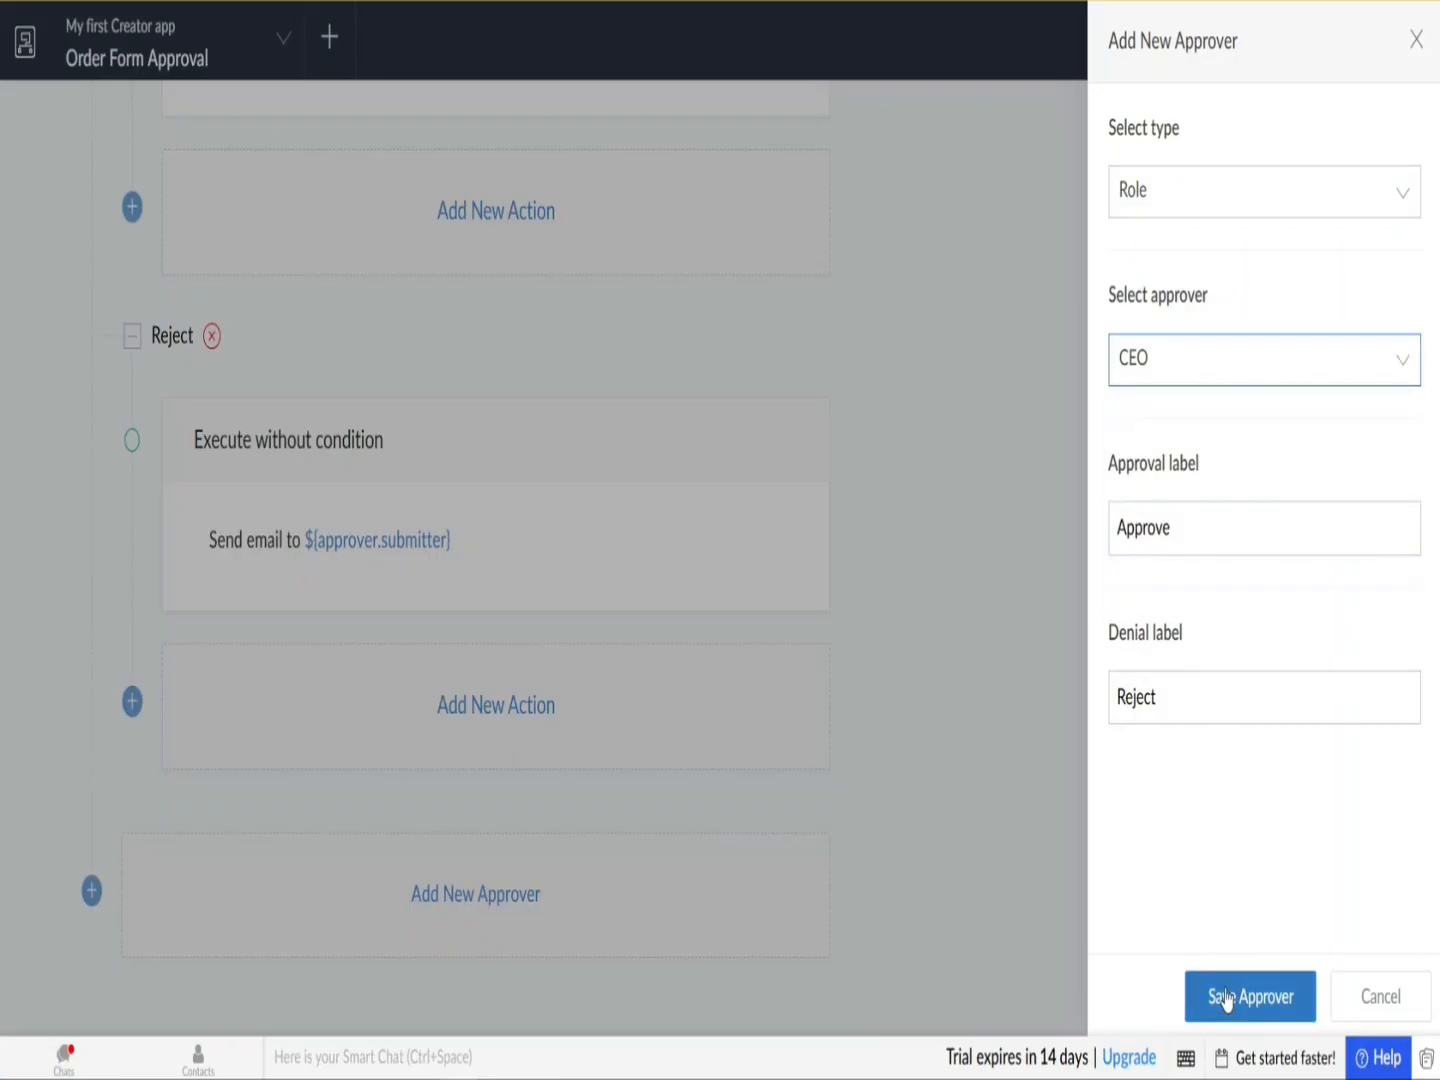
left_click(1226, 998)
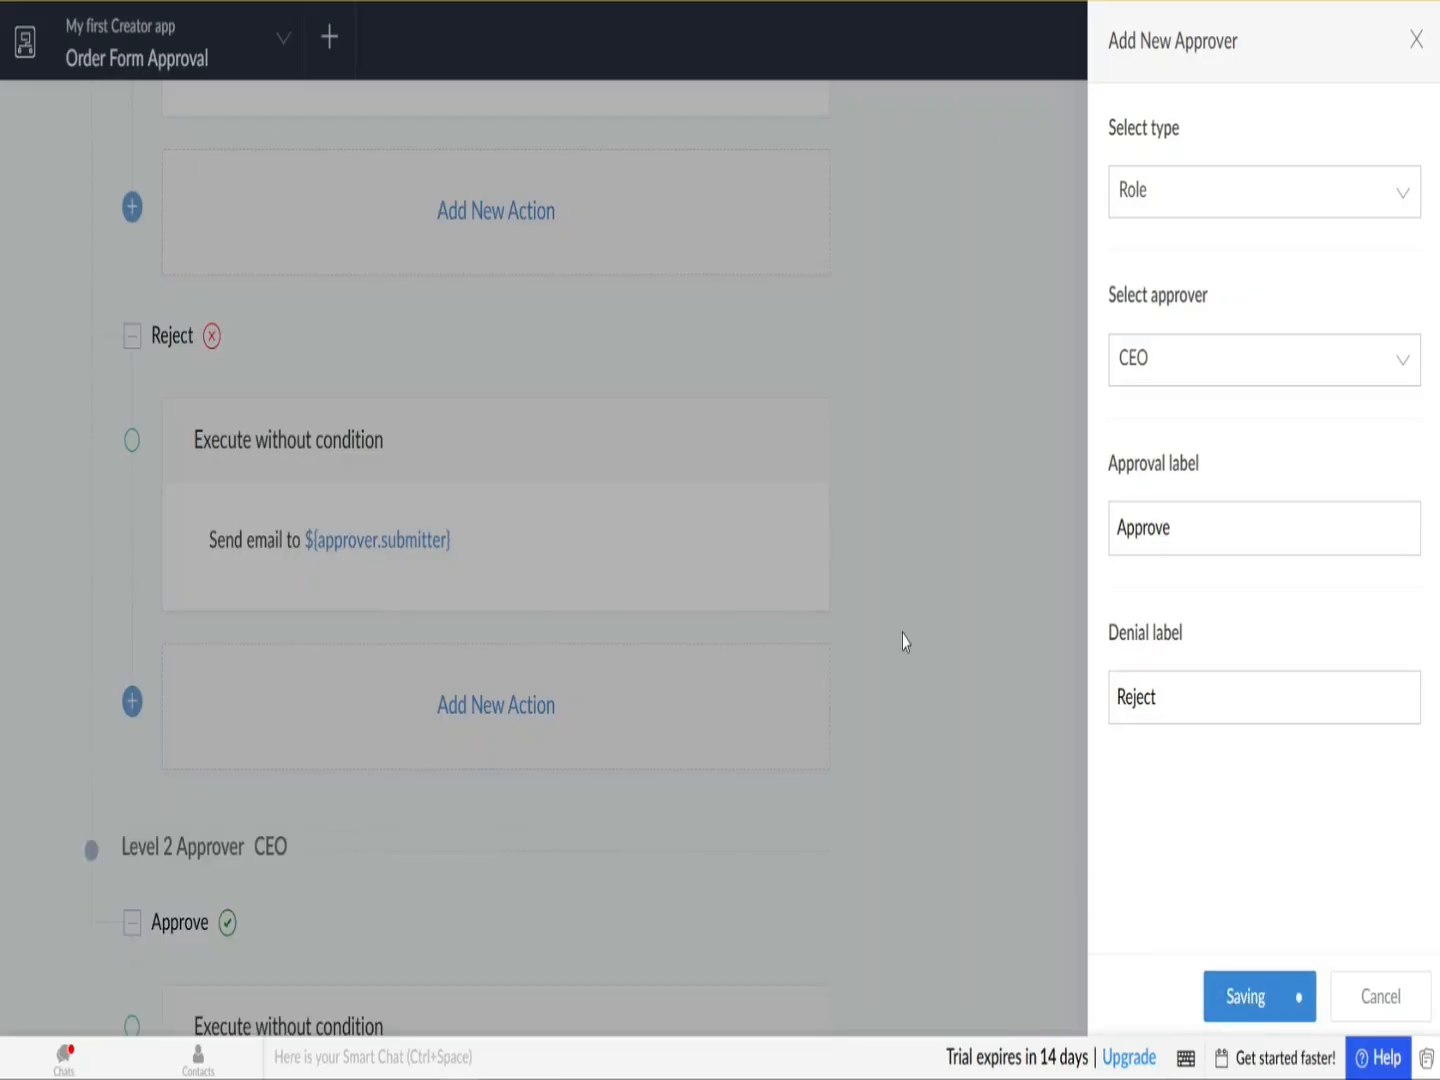
Step: Examine the Approve and Reject actions set up for the Level 2 CEO approver
scroll(286, 852, "down", 5)
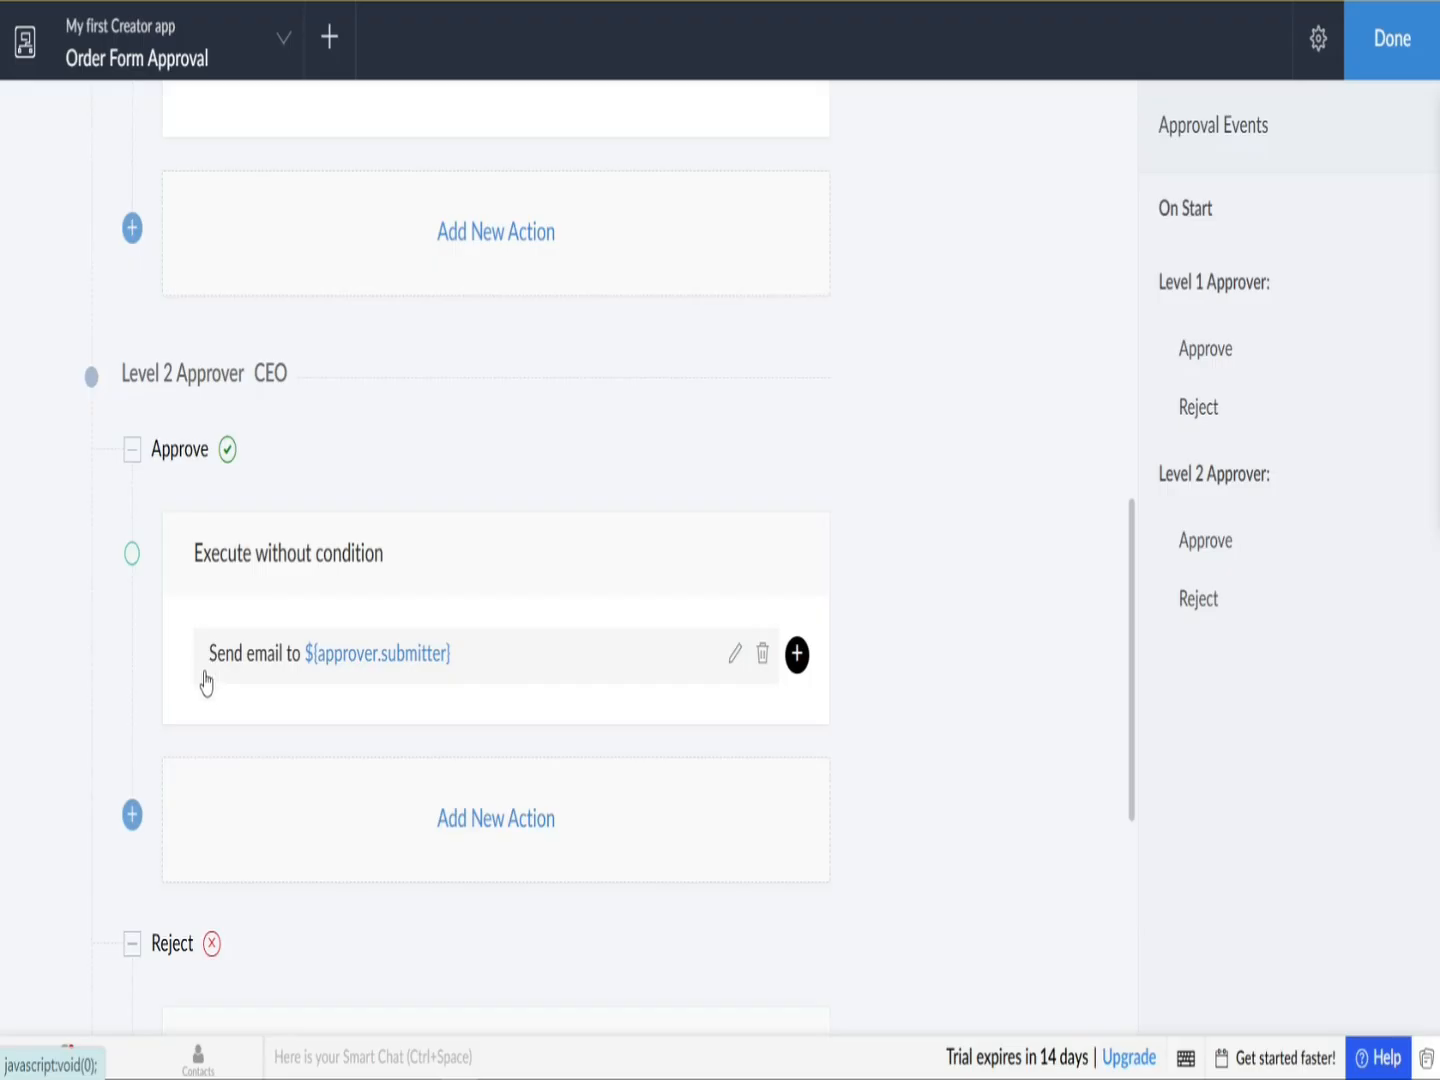
scroll(240, 900, "down", 5)
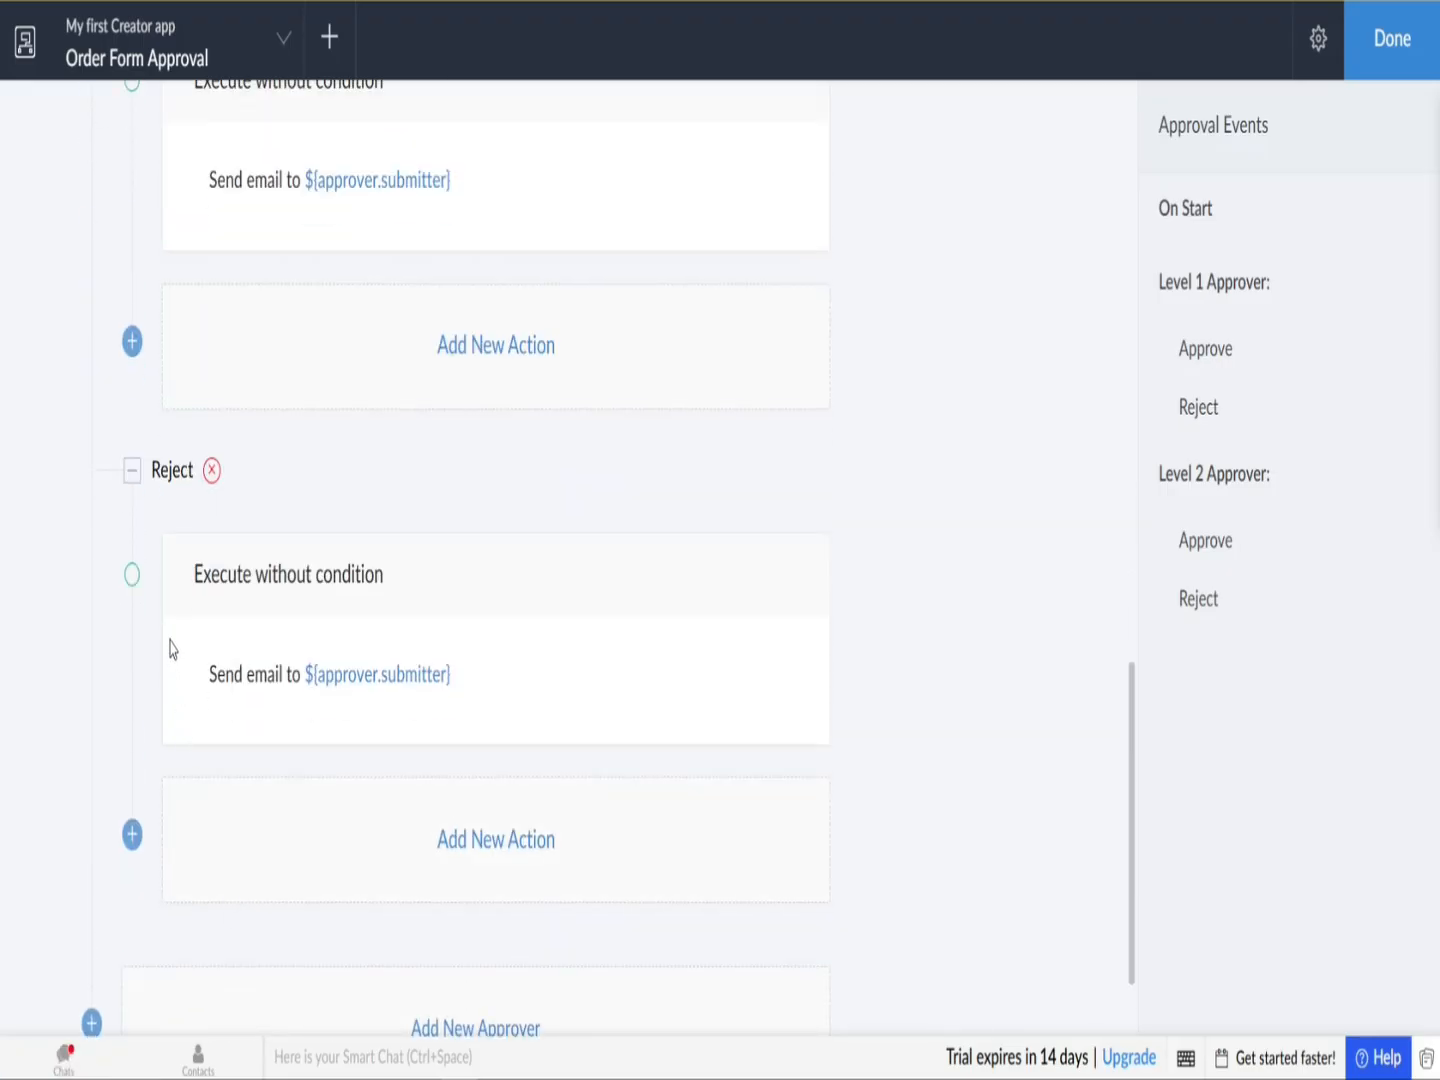
scroll(177, 626, "up", 3)
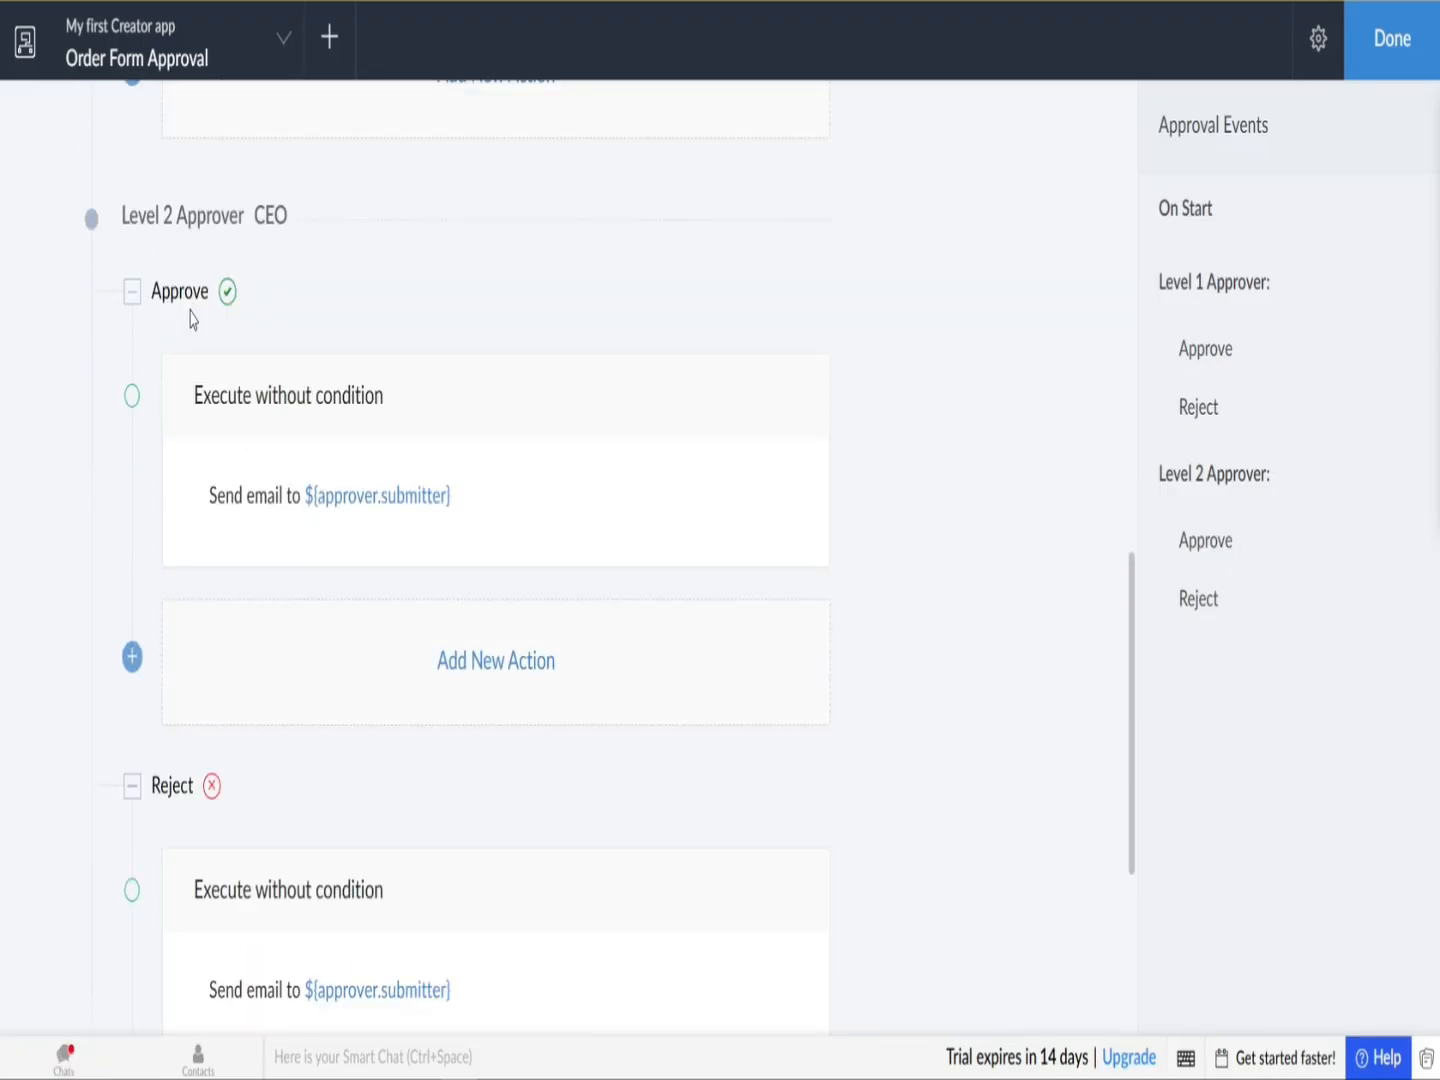
scroll(210, 840, "down", 4)
scroll(222, 865, "up", 1)
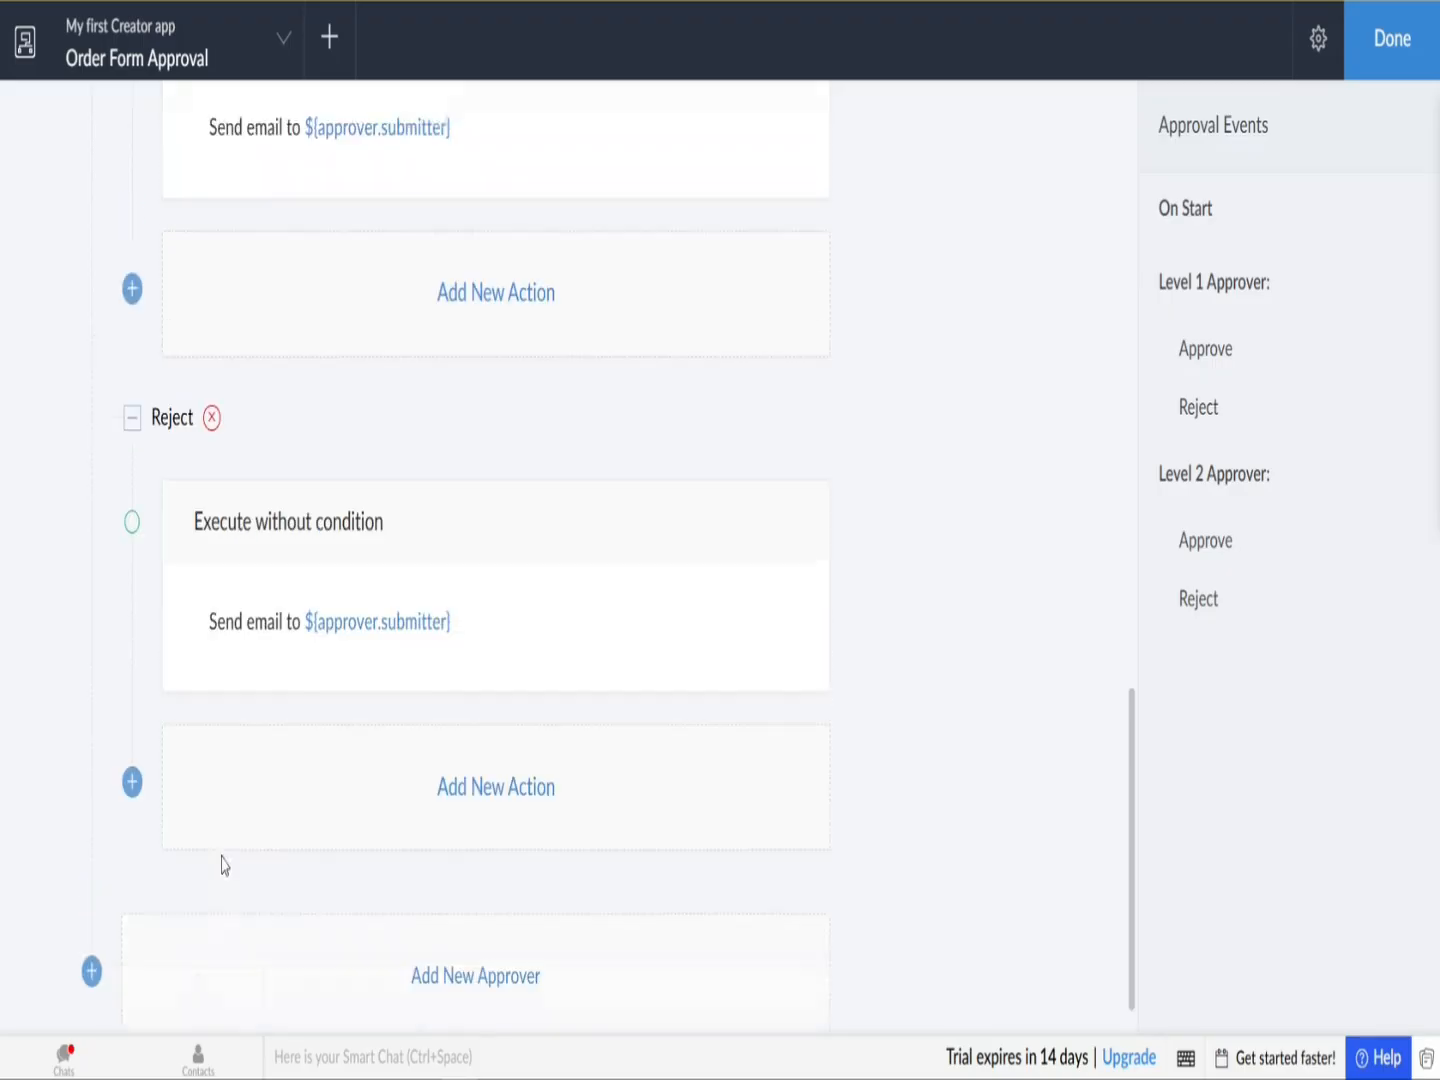
scroll(222, 865, "up", 1)
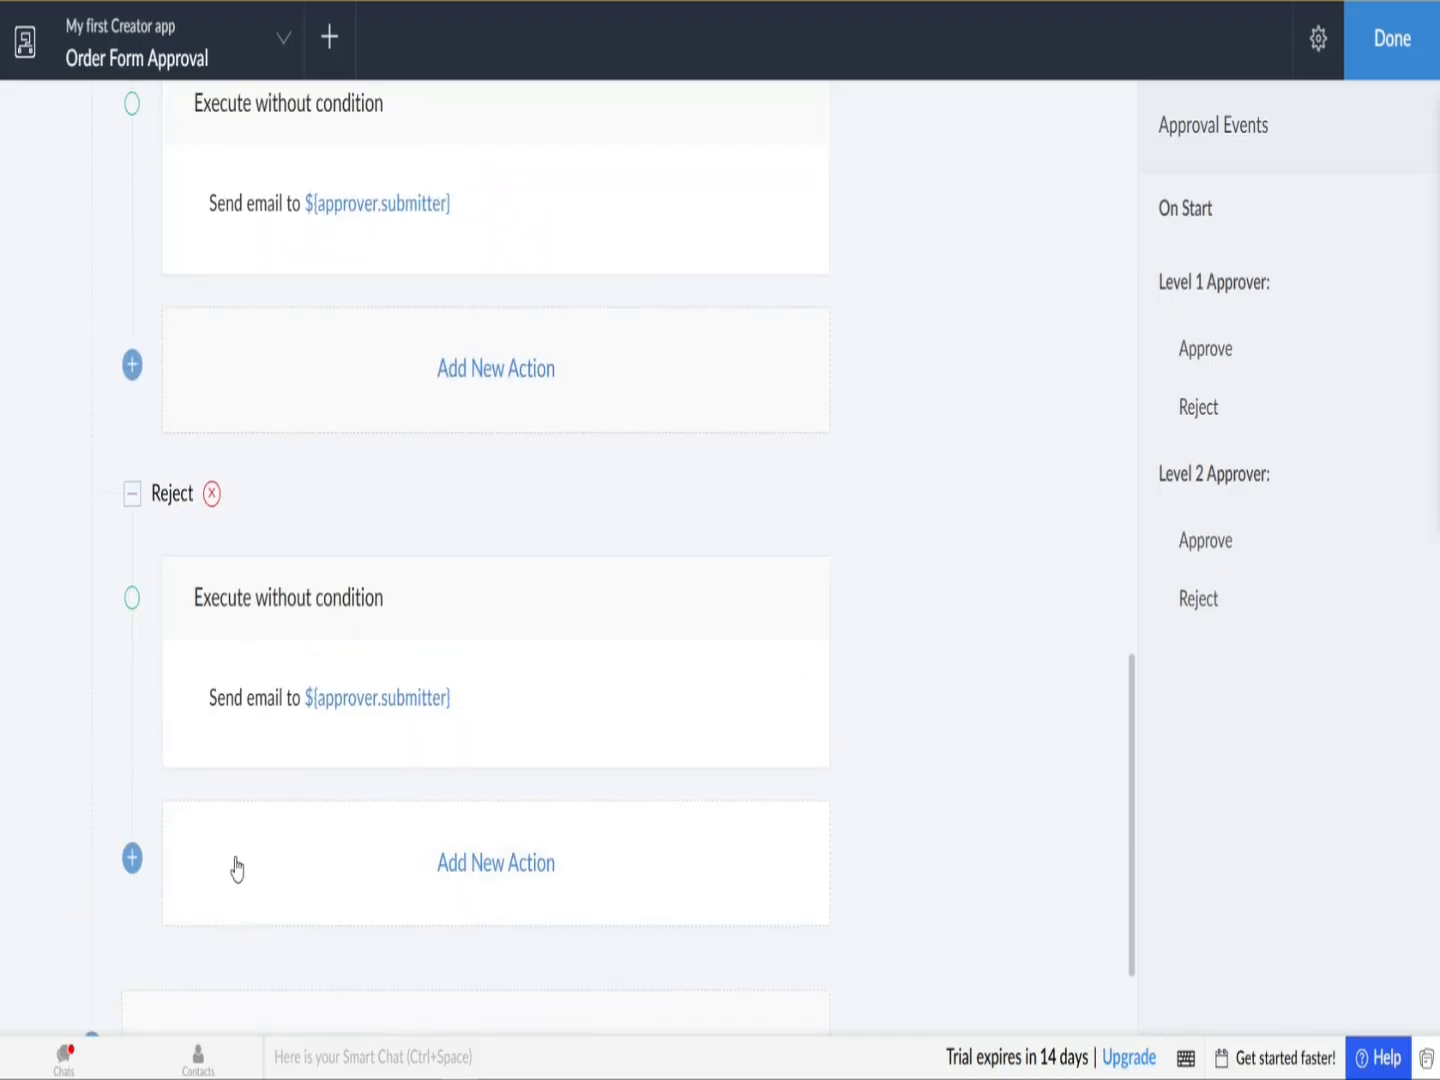
scroll(265, 768, "down", 3)
Step: Examine the action types available for an additional action in the Manager's Reject branch, without adding one
scroll(270, 771, "up", 3)
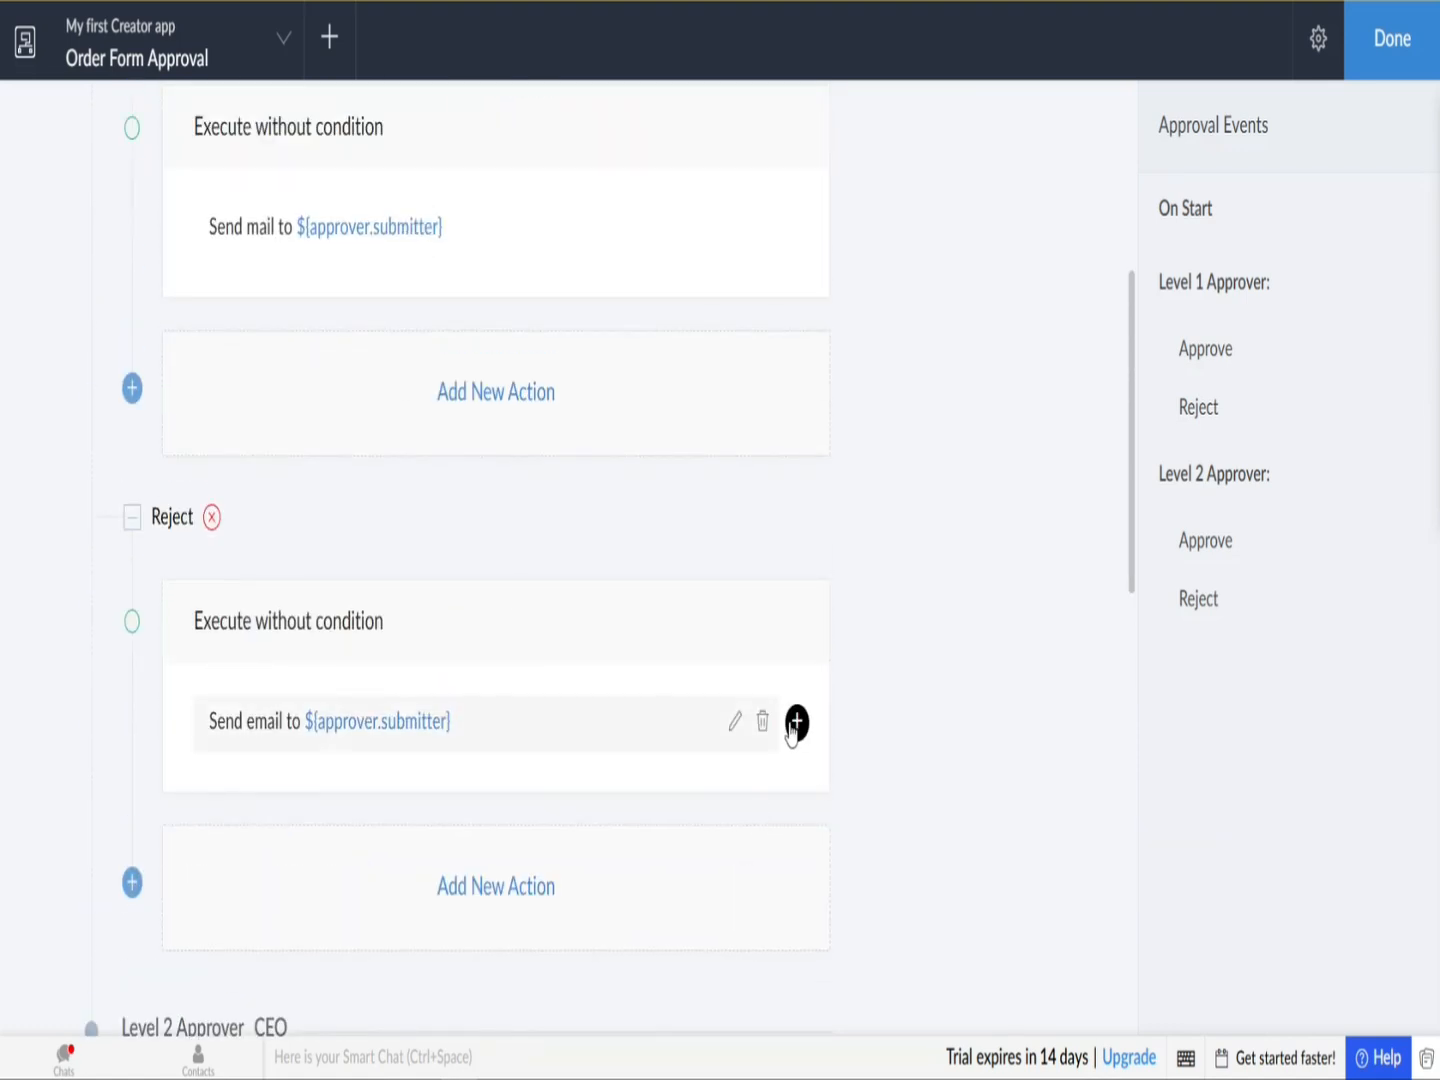
left_click(797, 728)
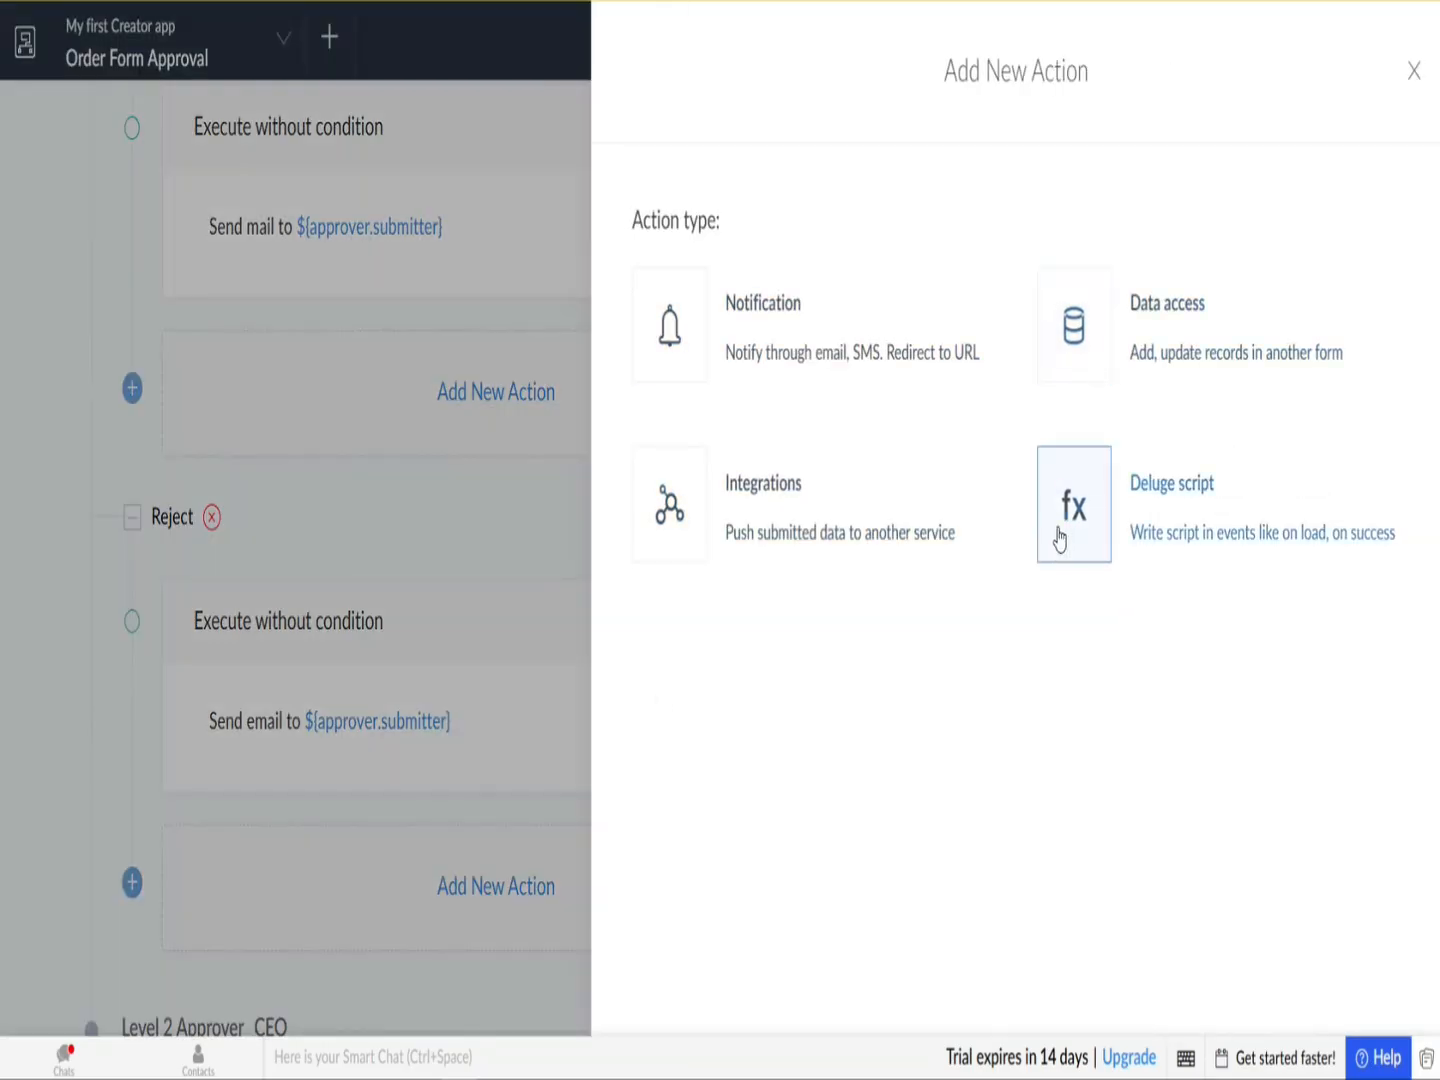
left_click(1412, 72)
mouse_move(736, 749)
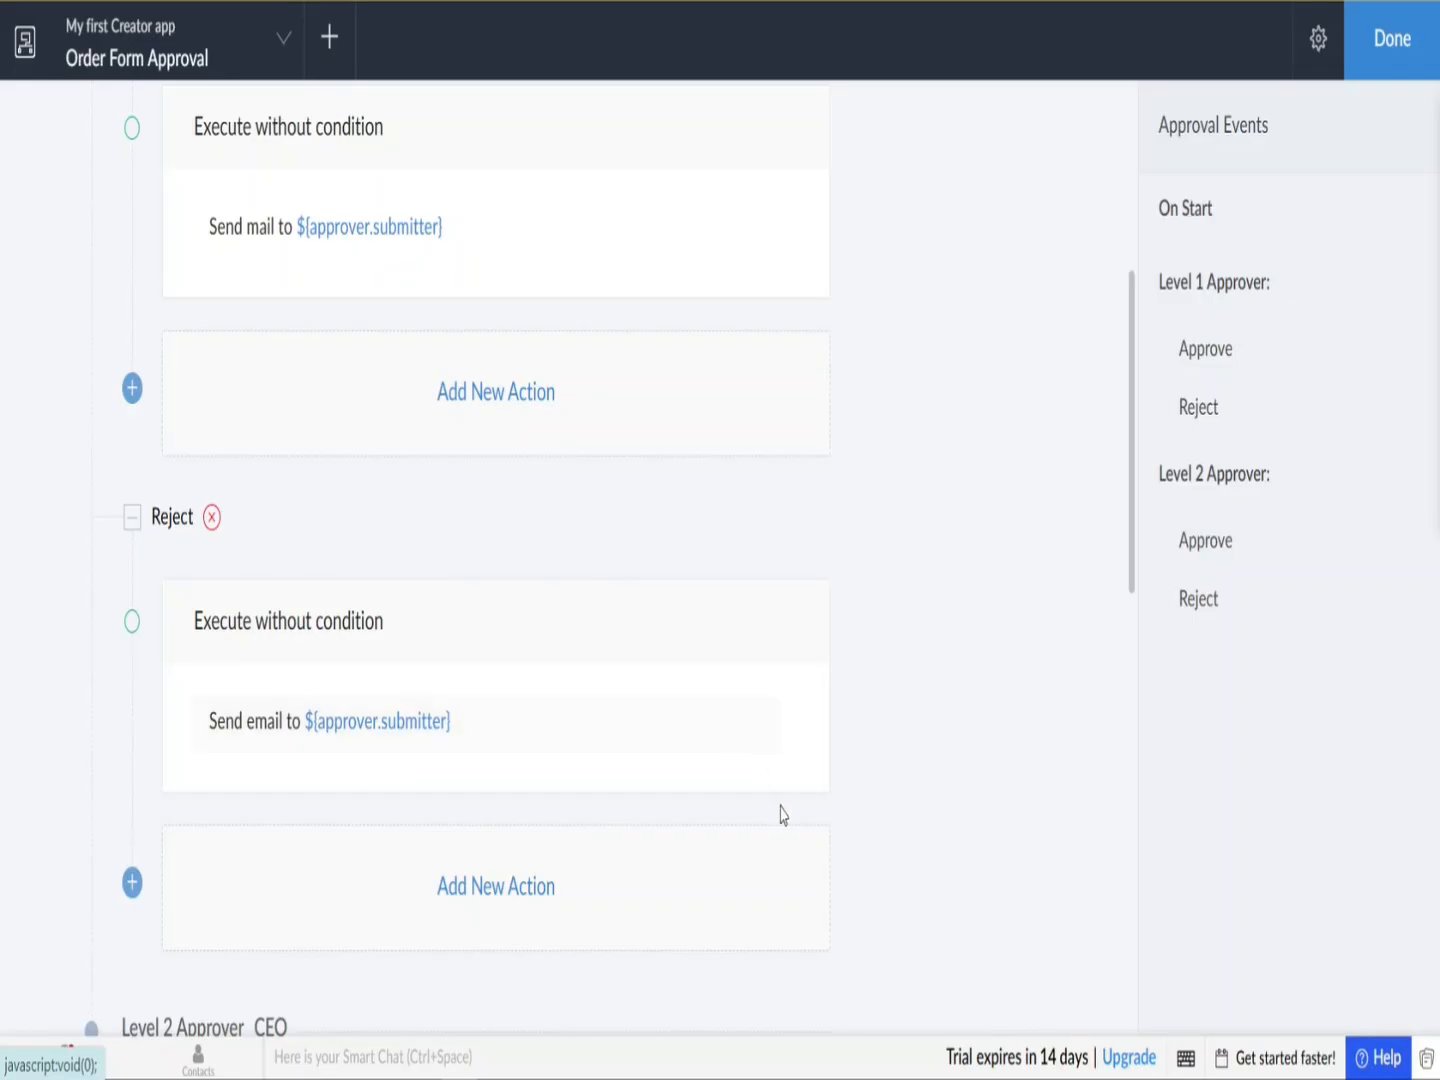
Step: Review the whole Order Form Approval workflow for both approver levels and finish editing it
scroll(964, 925, "down", 5)
scroll(958, 928, "up", 3)
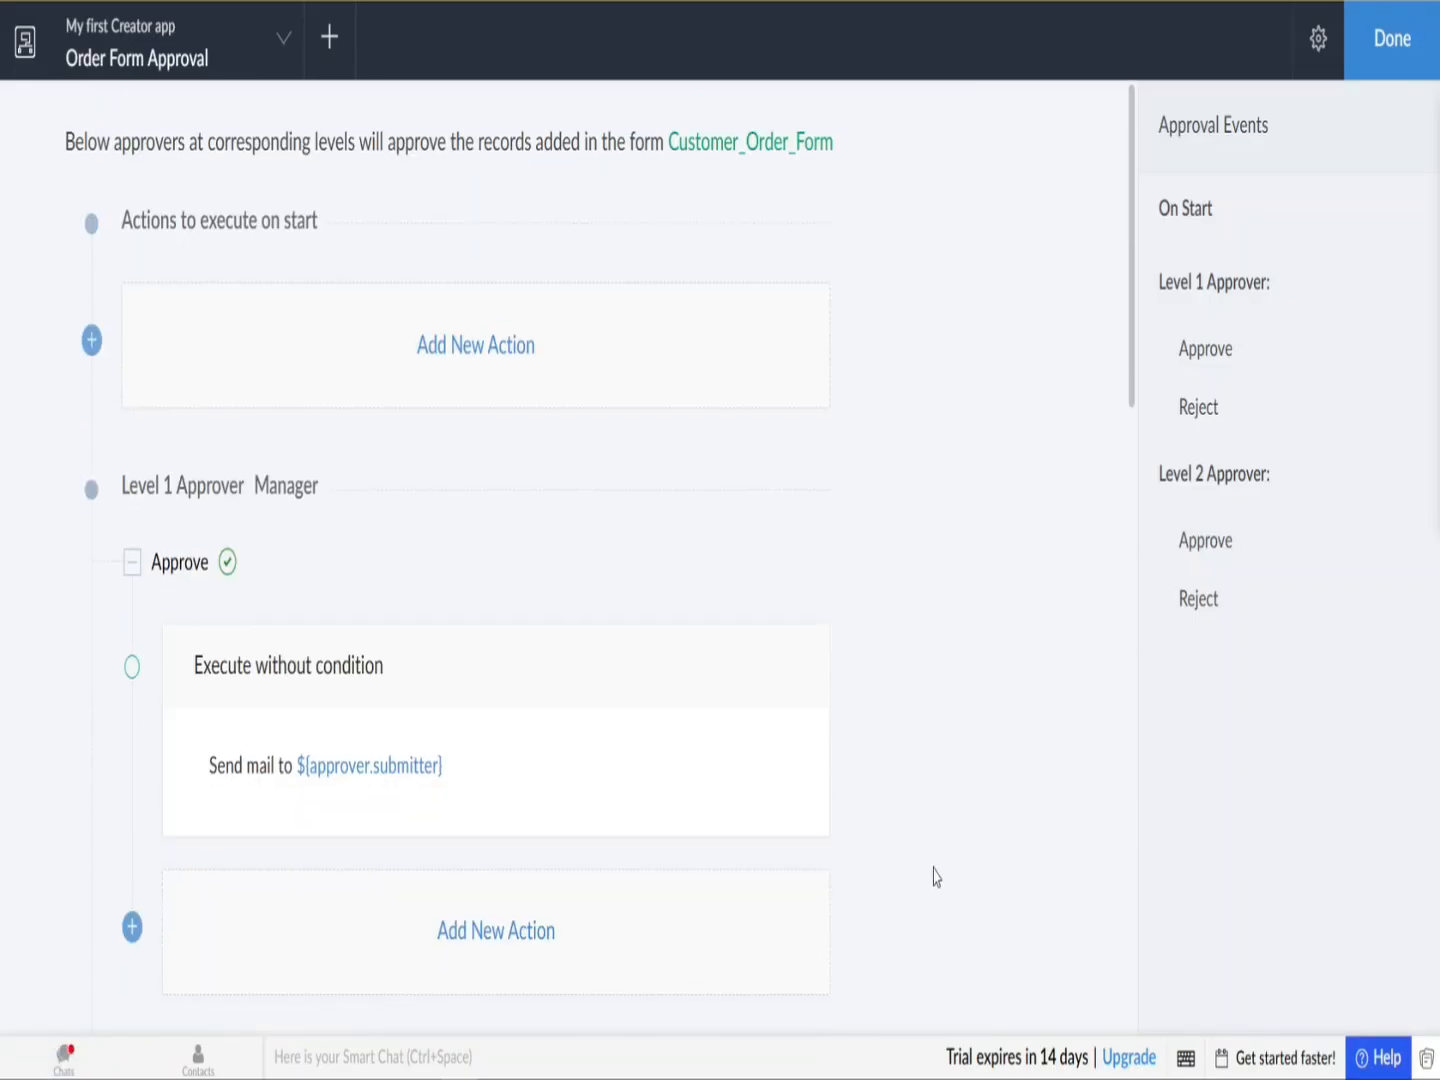
scroll(935, 876, "down", 10)
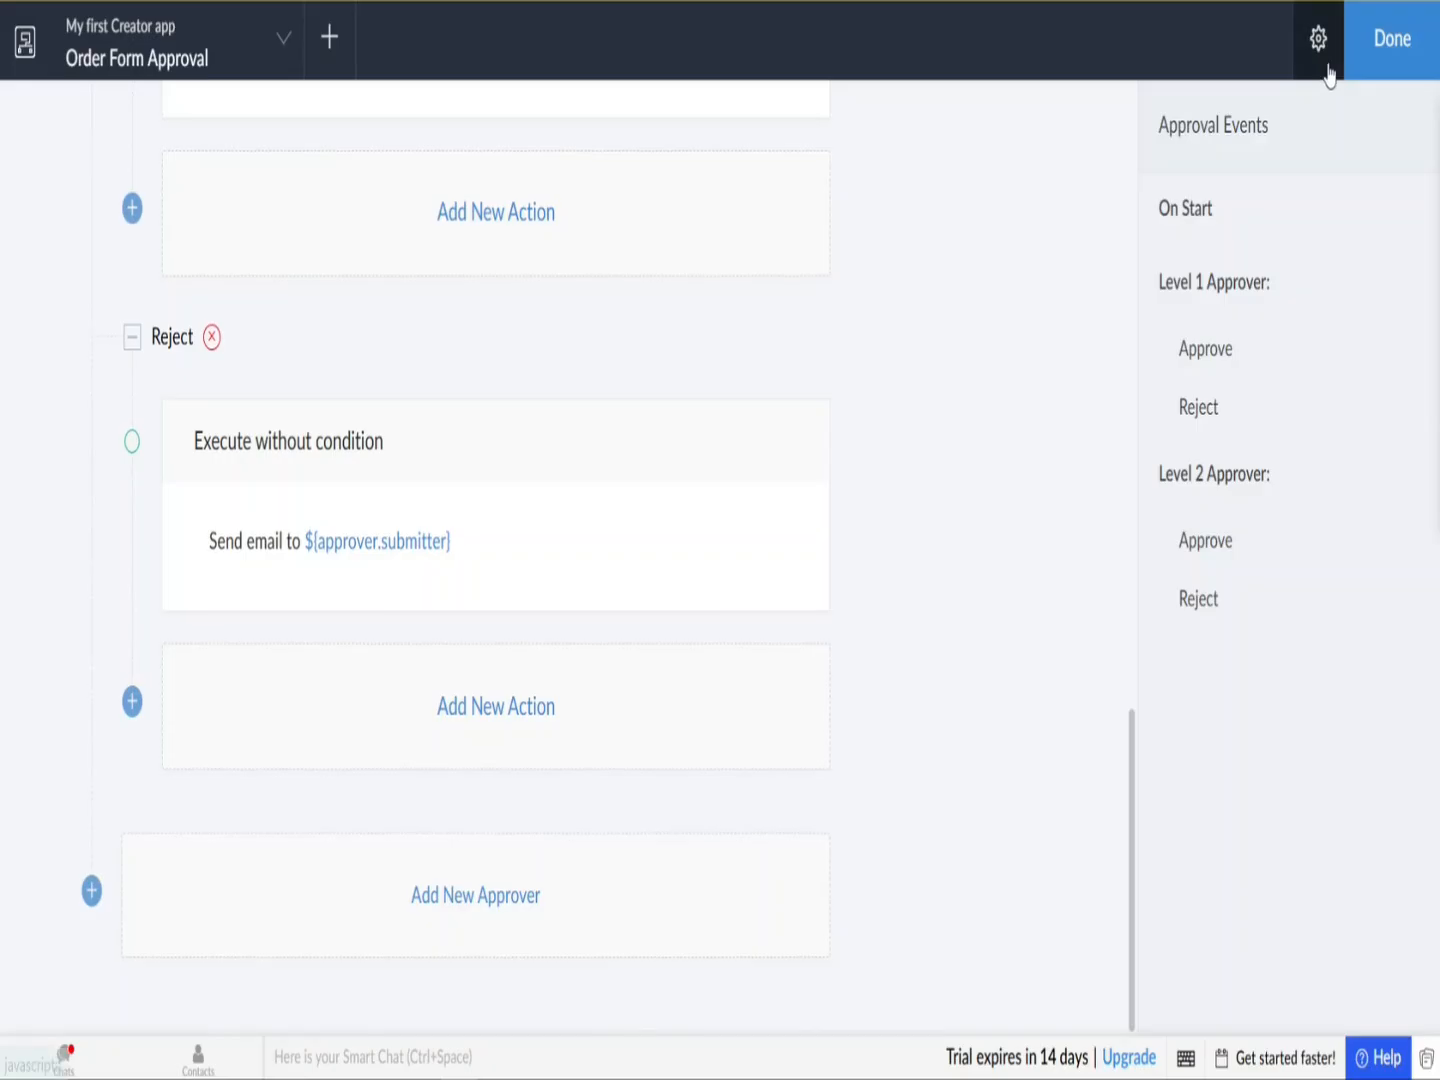
left_click(1375, 62)
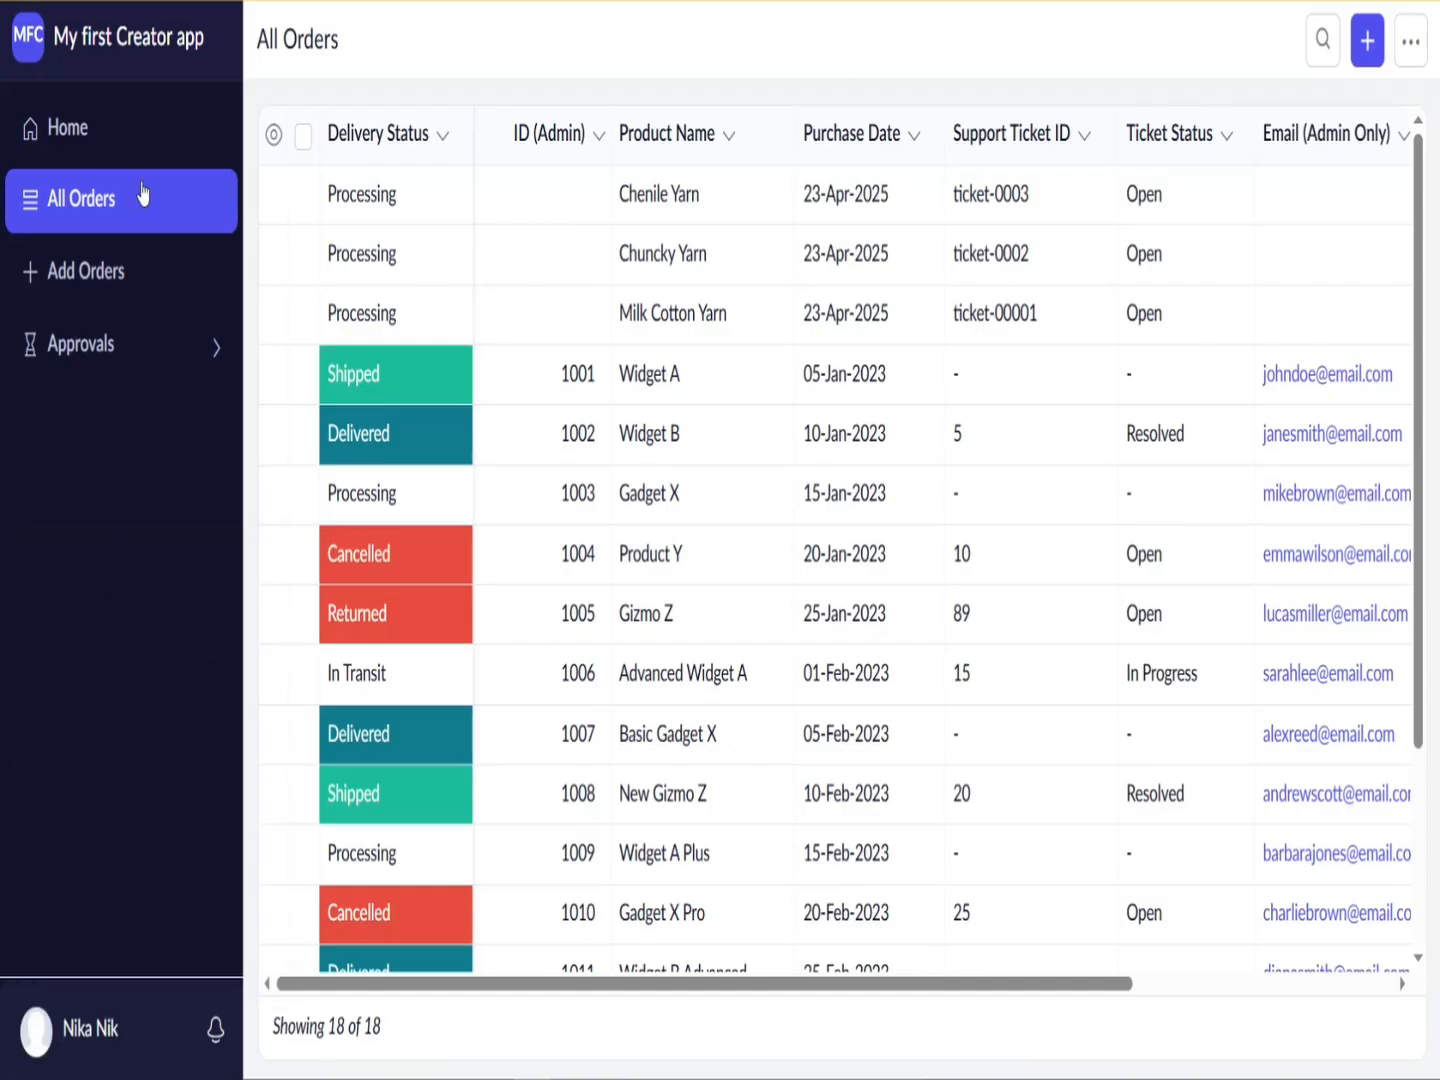
Step: Submit an order in the live app for Biscuits, purchased 23-Apr-2025, delivery status Processing, support ticket ticket-0005, ticket status Open
left_click(139, 291)
scroll(470, 650, "down", 1)
left_click(491, 516)
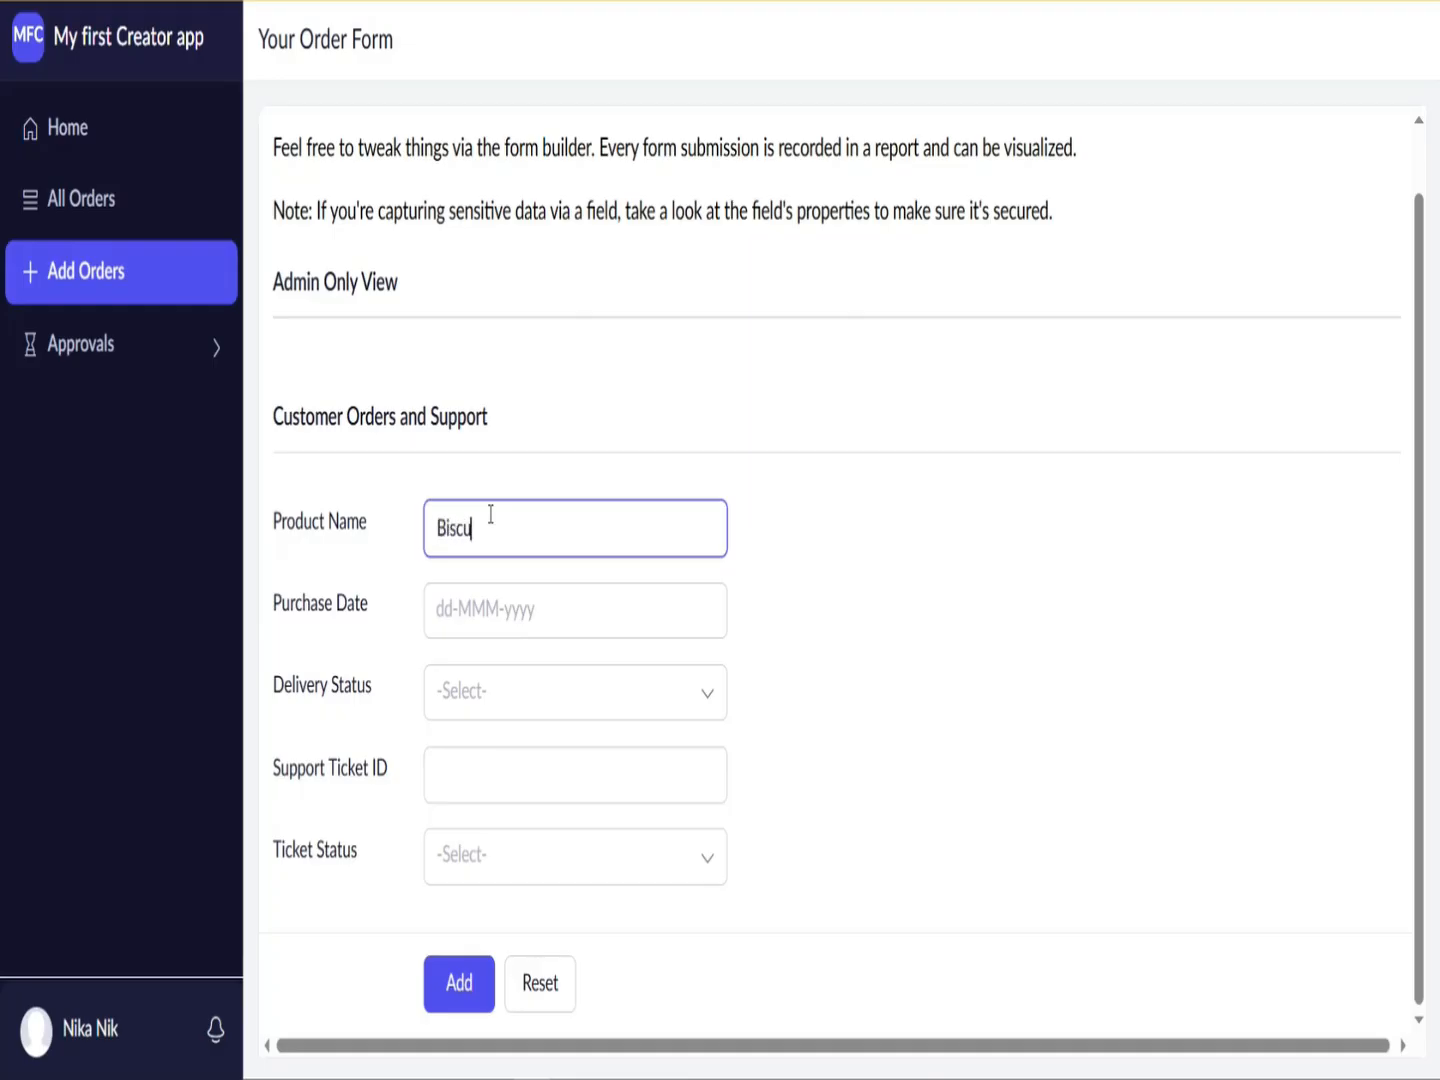
left_click(512, 600)
left_click(590, 392)
left_click(508, 712)
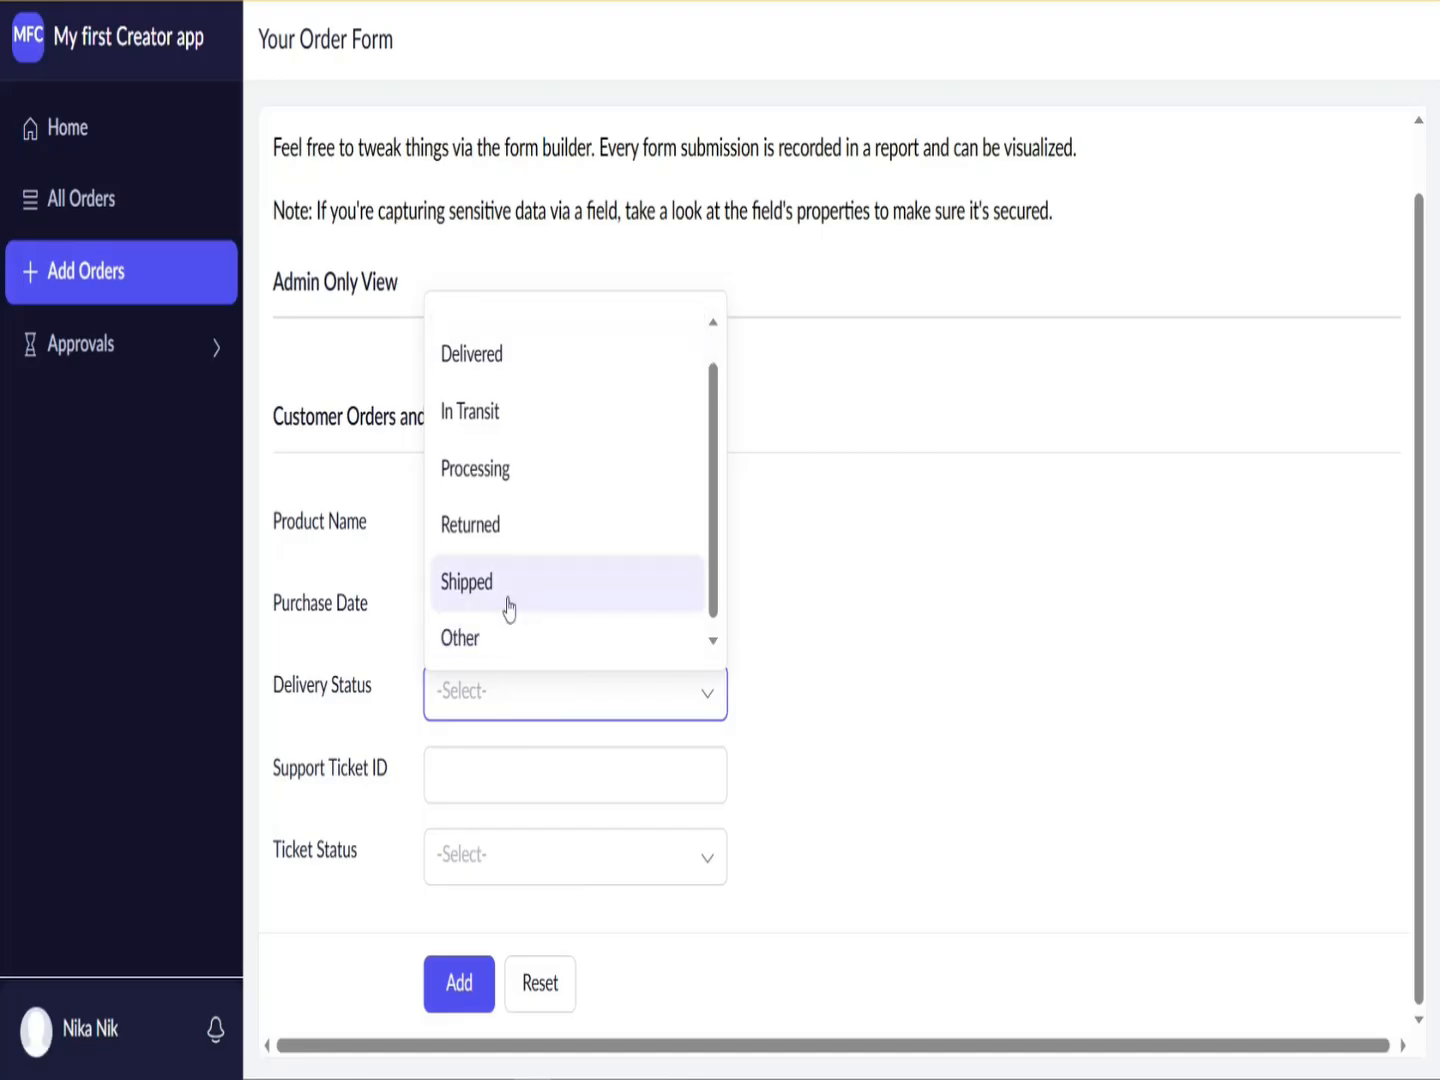
left_click(517, 474)
left_click(485, 784)
left_click(567, 628)
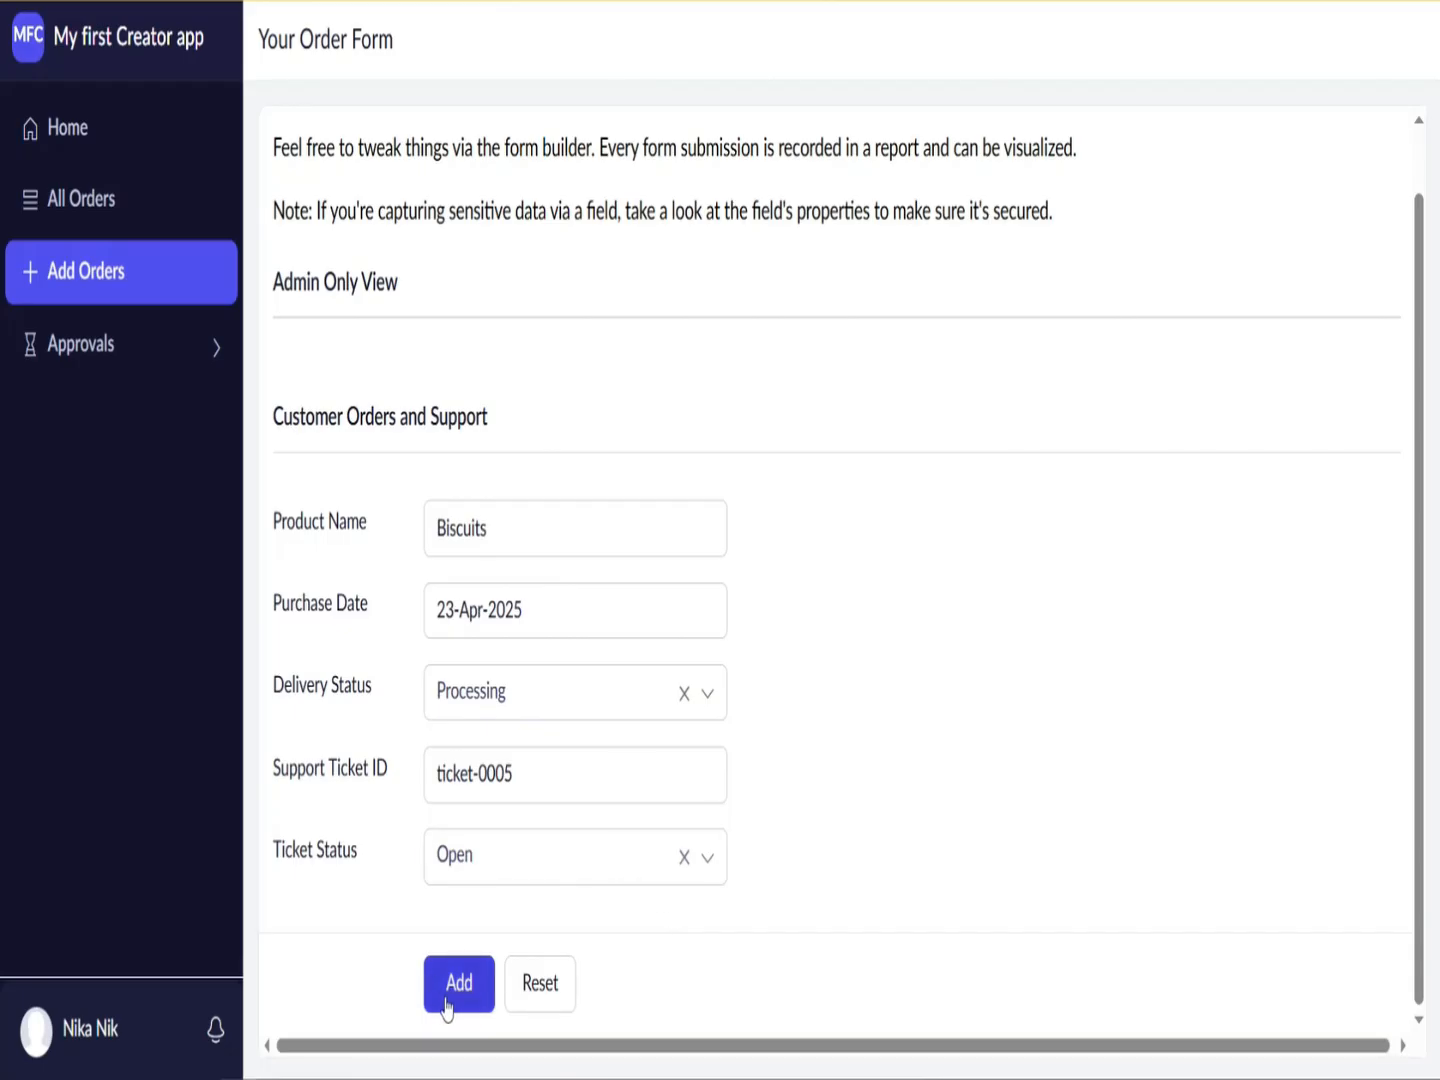
left_click(447, 1005)
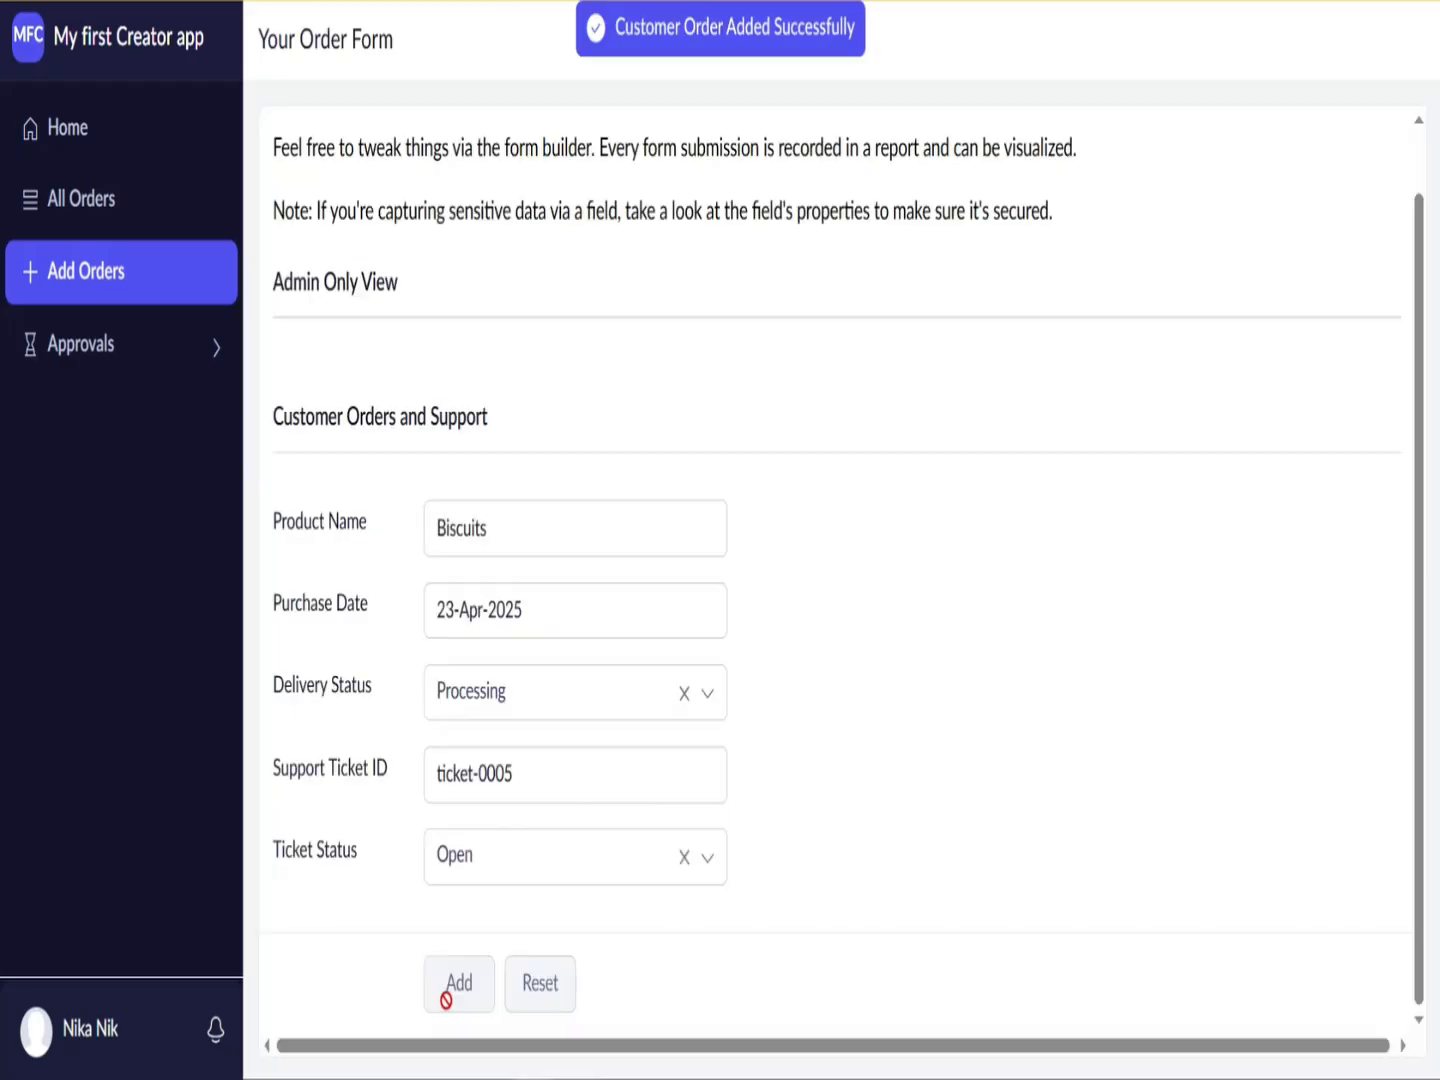
Step: View the approval summary of the submitted order among the submitter's pending tasks, and close it
left_click(126, 362)
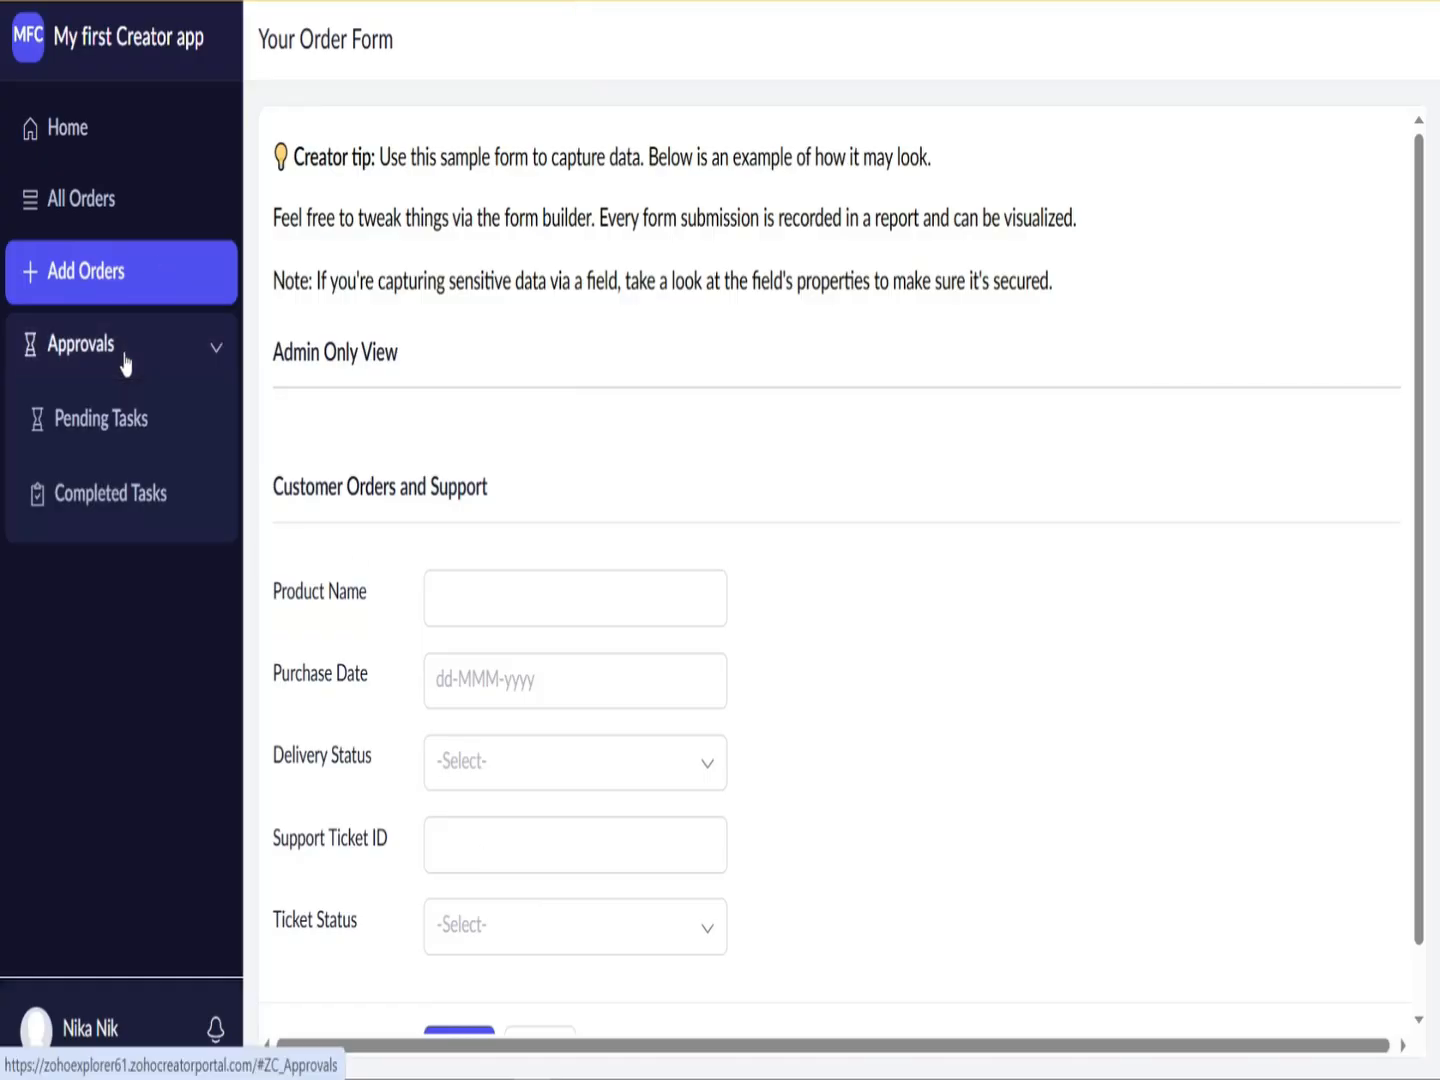
left_click(168, 445)
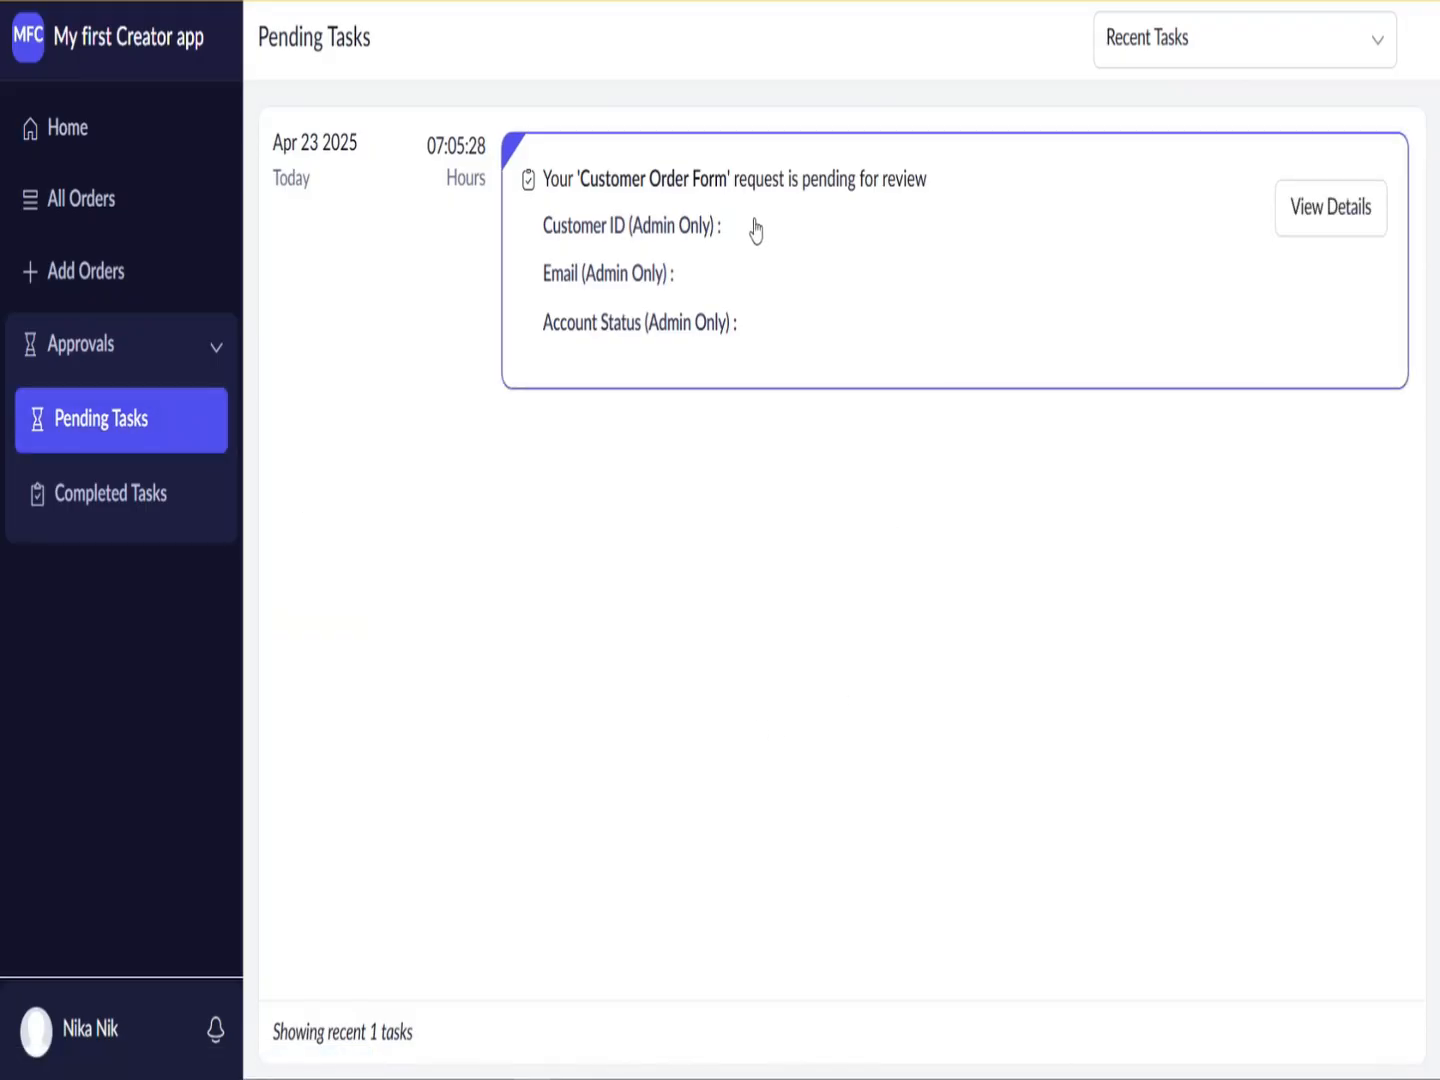
left_click(811, 322)
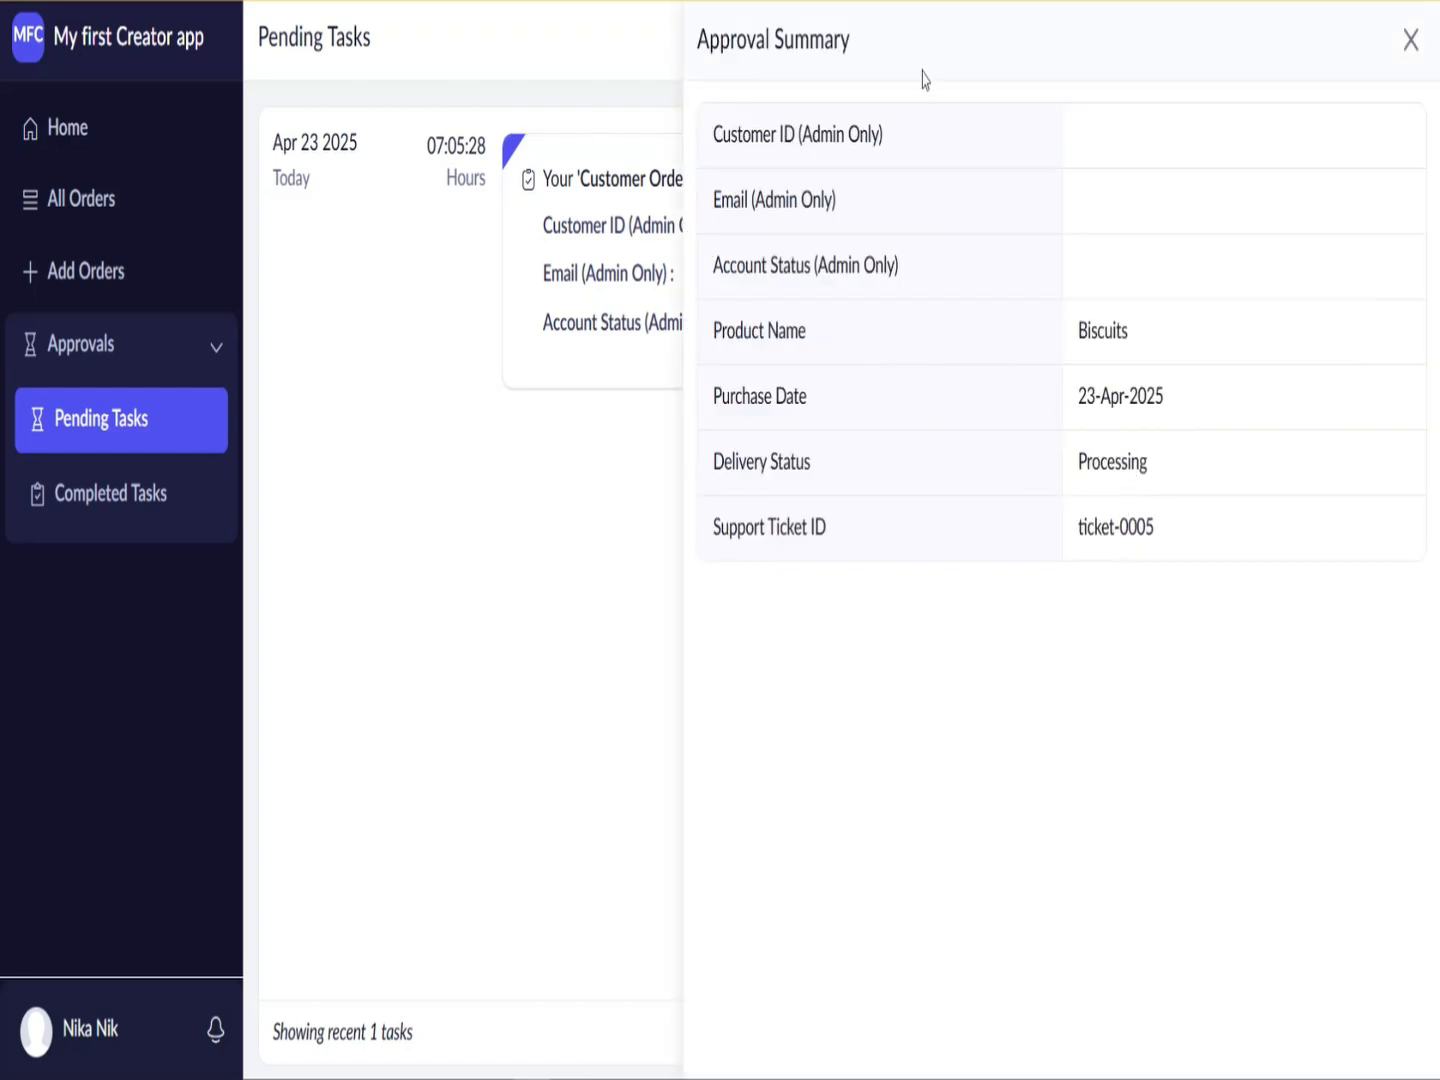
left_click(1411, 41)
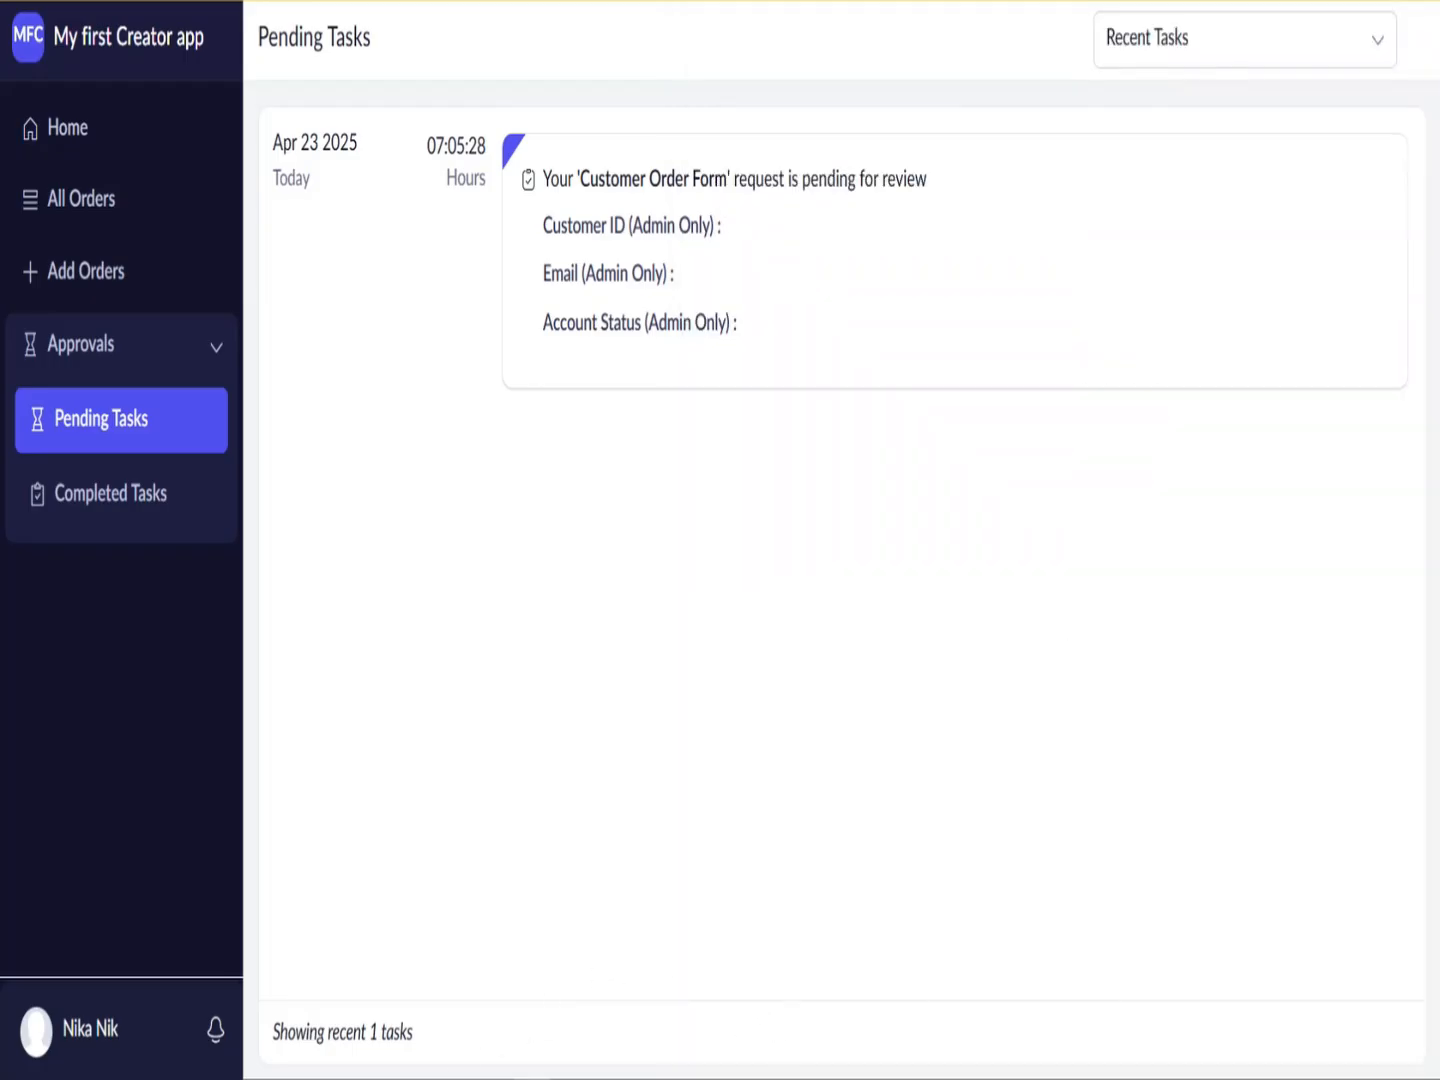
Step: Switch to the workflow editor and open the Order Form Approval workflow to check its first approver level
left_click(458, 1062)
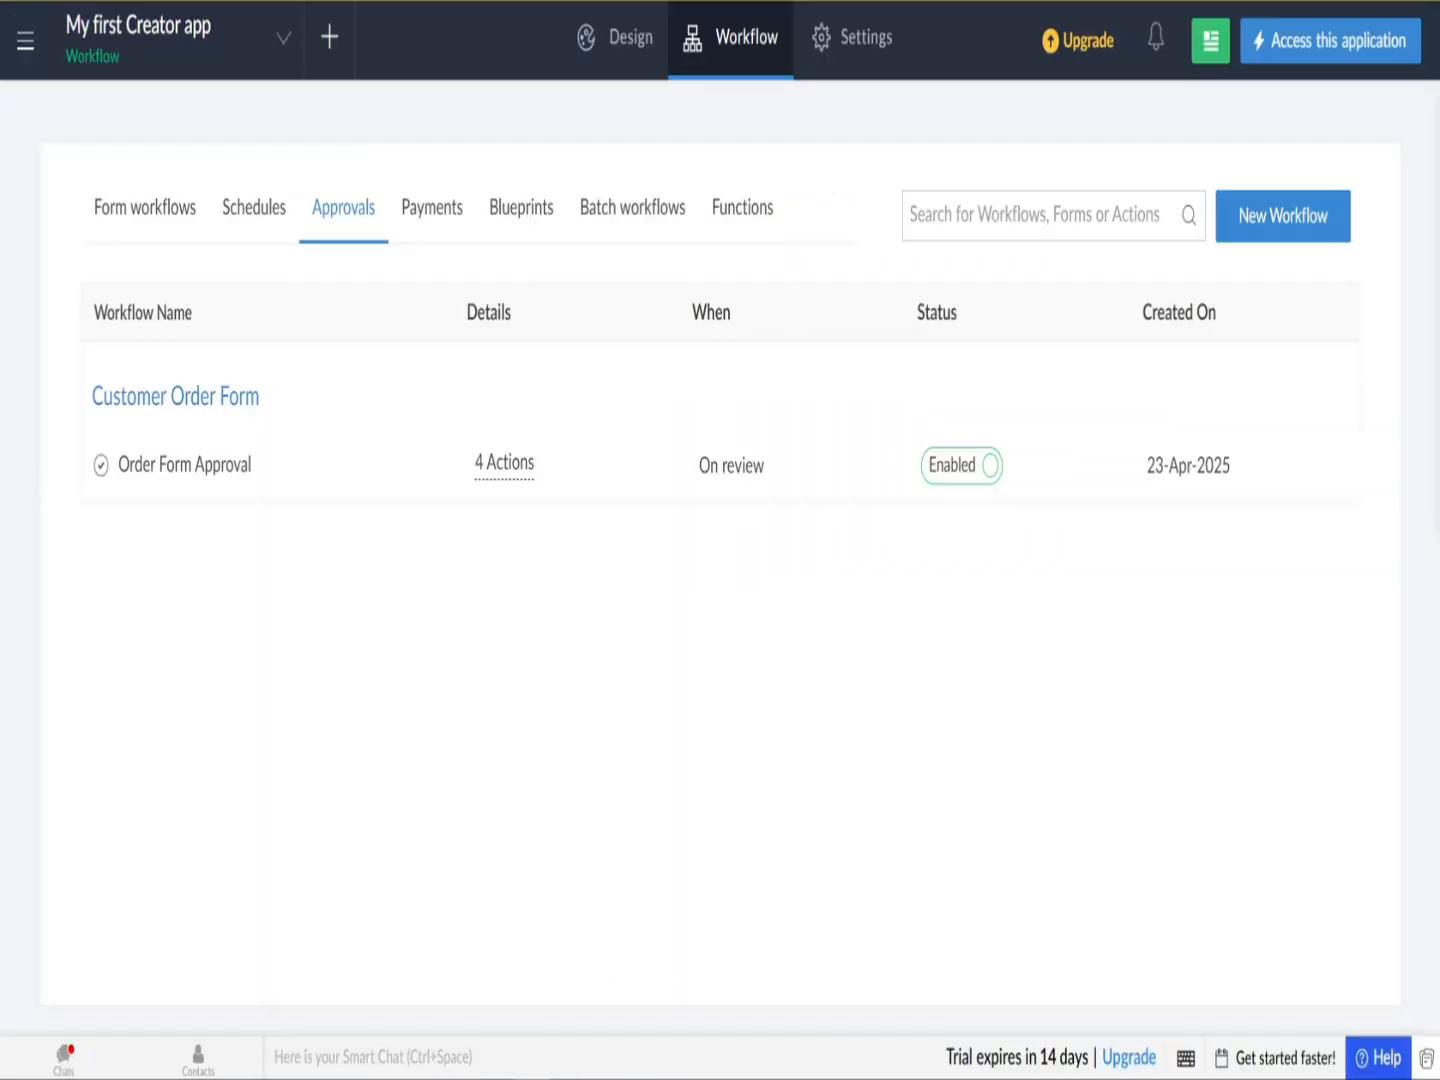
left_click(163, 476)
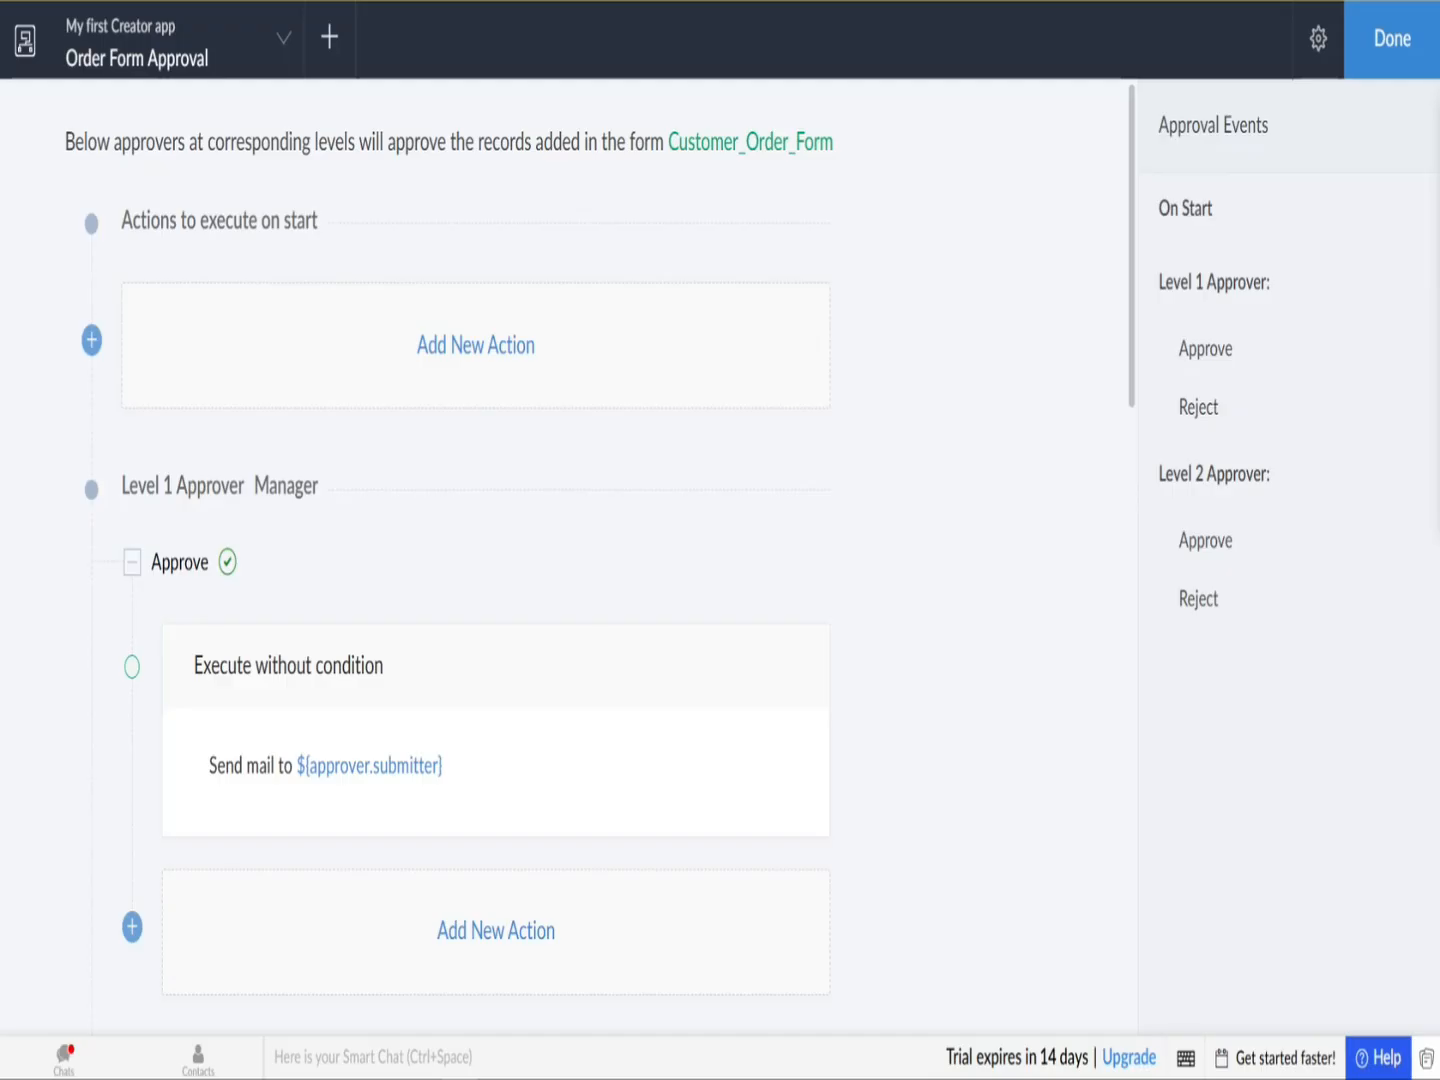
Step: Switch to the Manager's portal session, dismiss the notification request and open the pending Customer Order Form request for review
left_click(569, 1076)
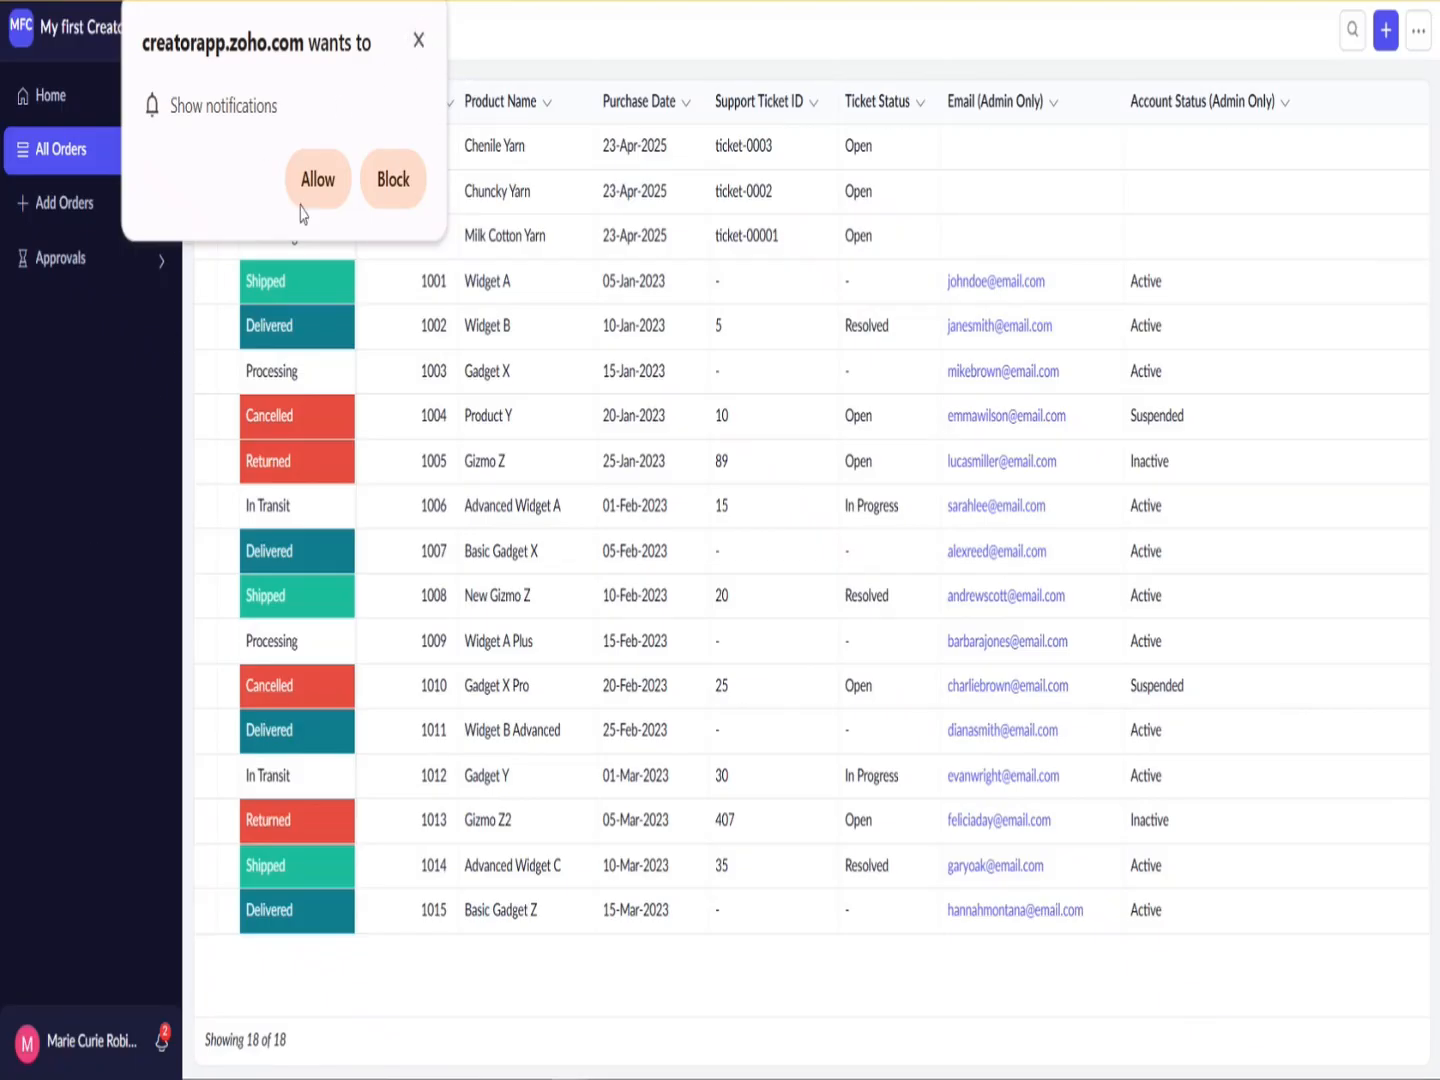
left_click(419, 41)
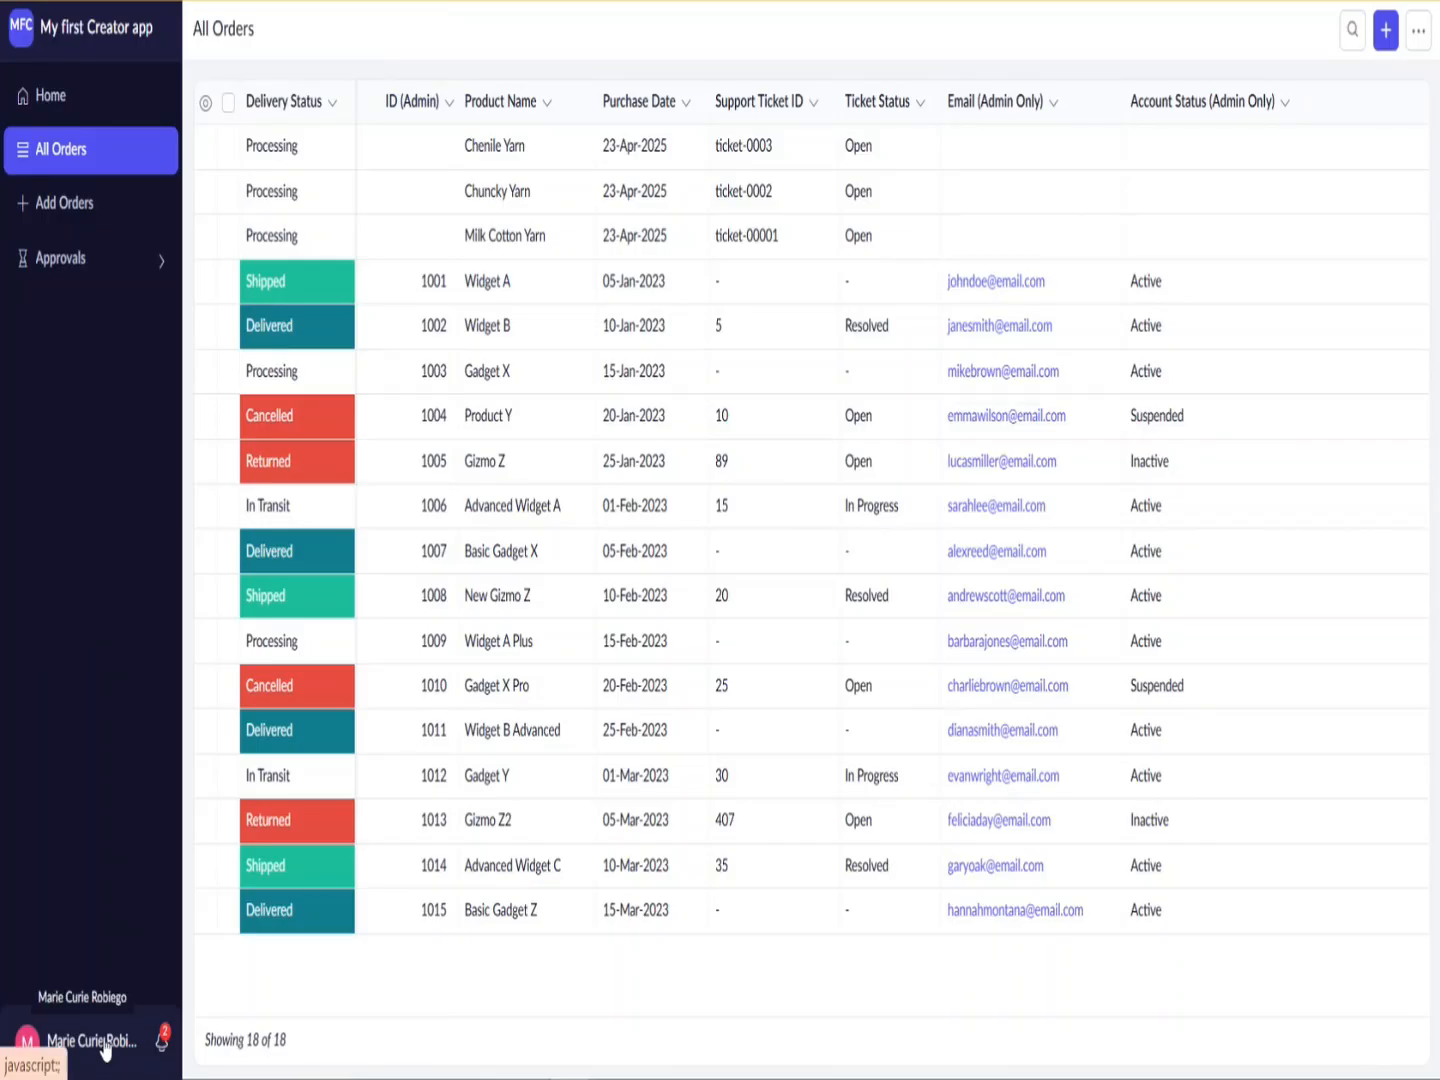
left_click(126, 290)
left_click(108, 318)
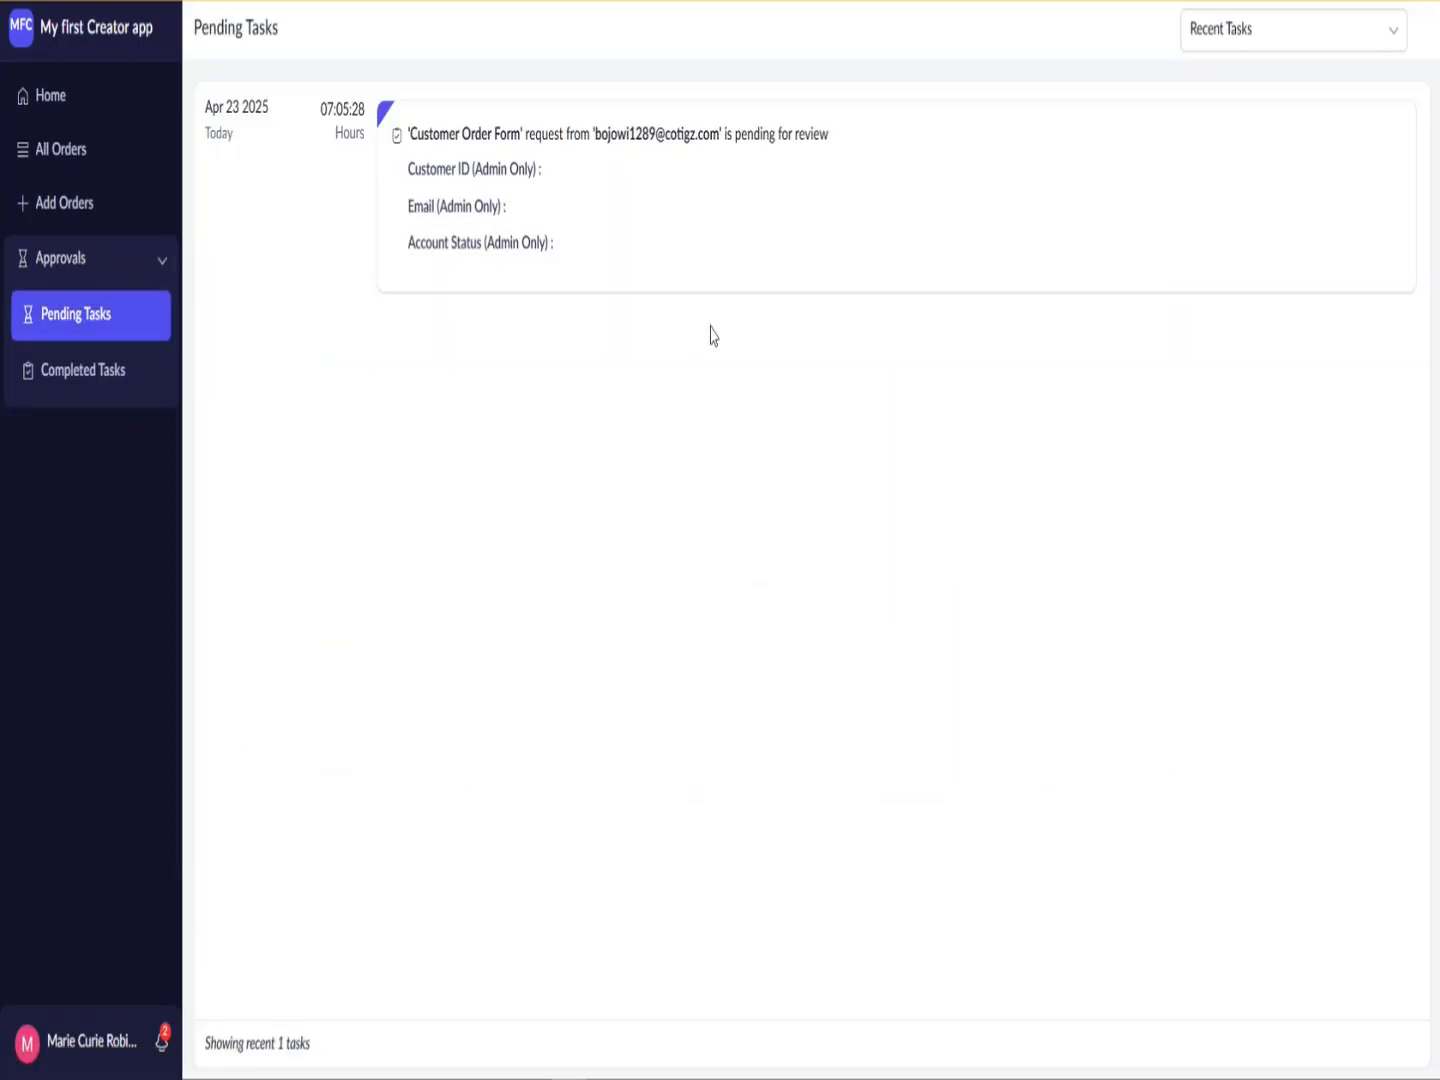
mouse_move(646, 154)
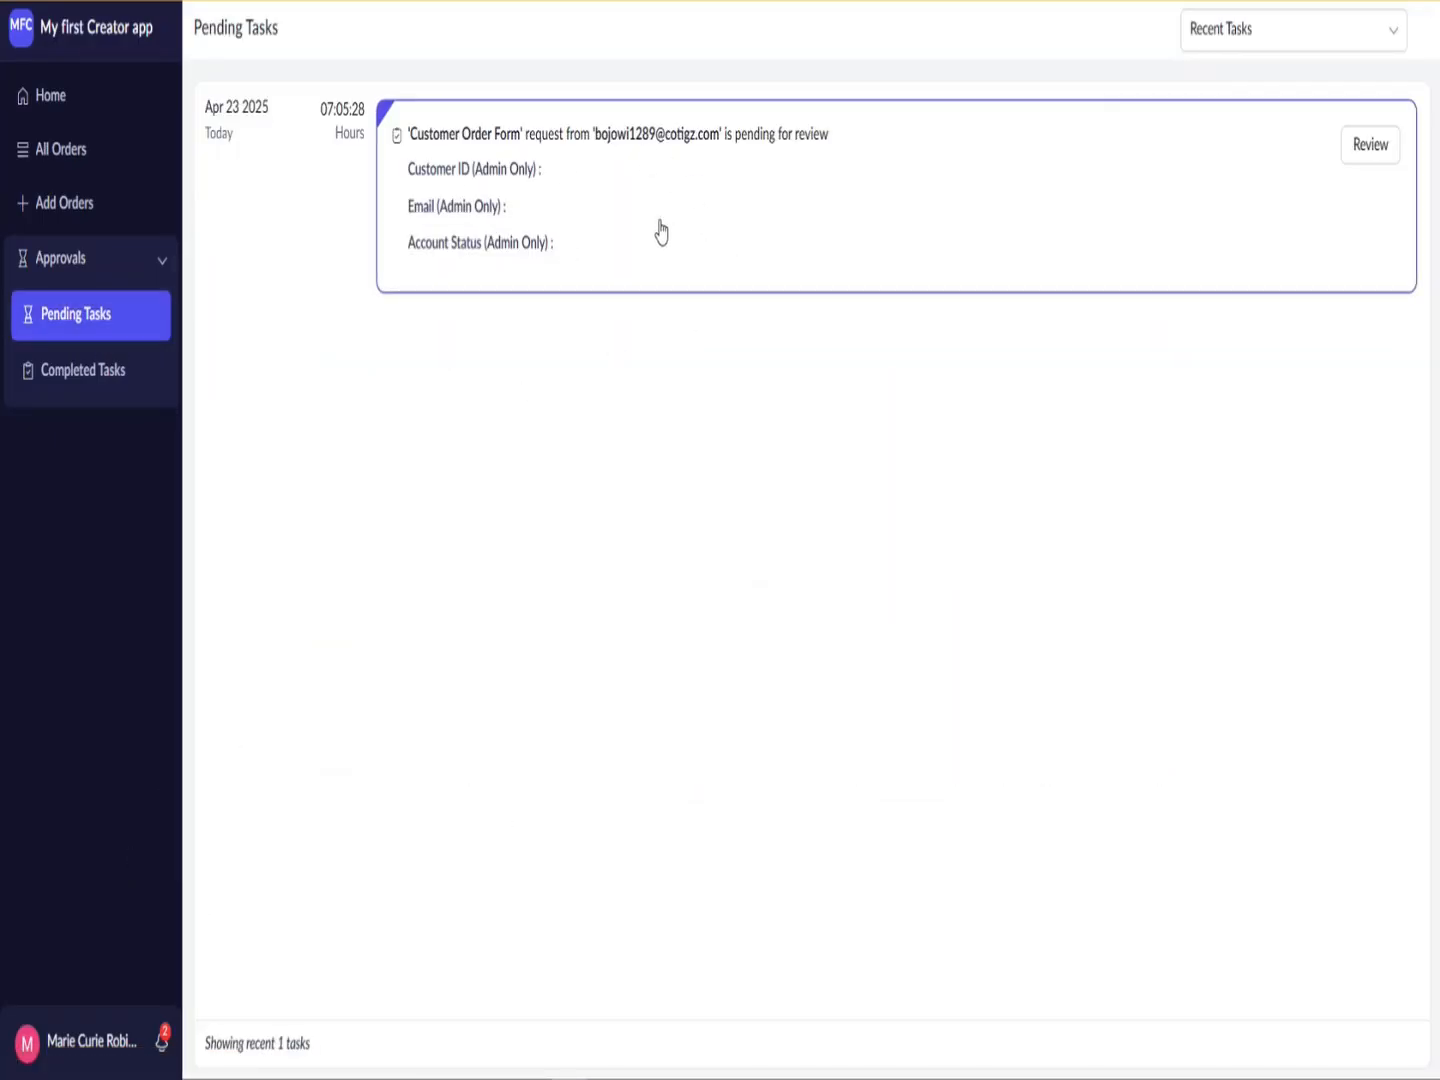
mouse_move(699, 276)
left_click(717, 258)
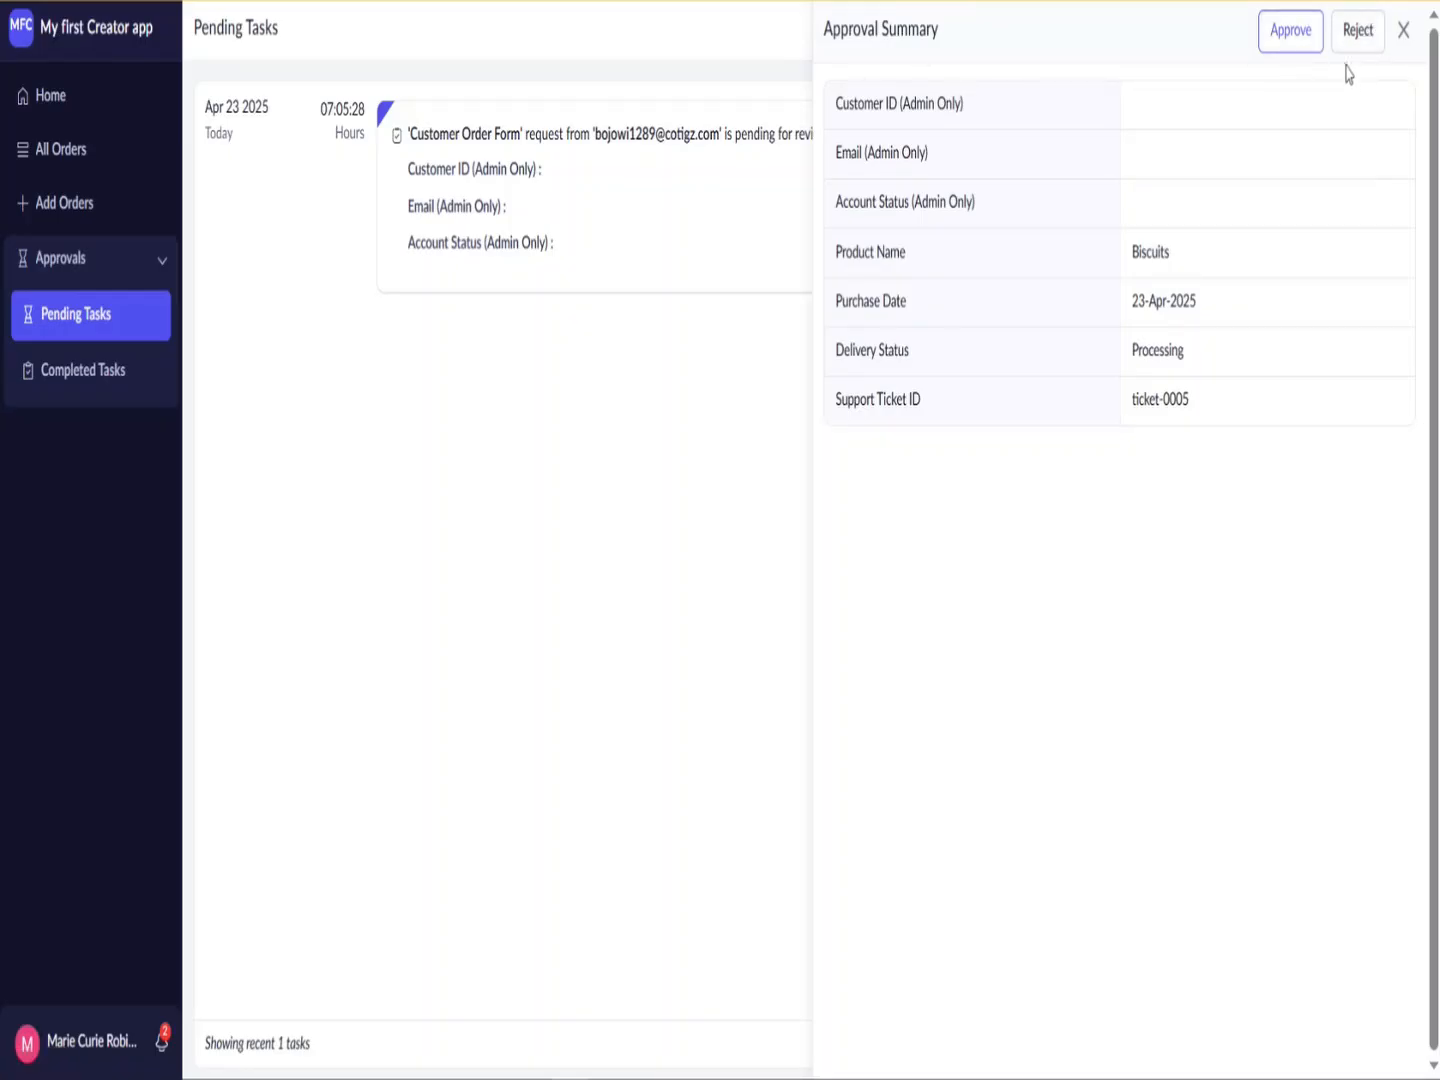
Step: Approve the Biscuits order as the Manager with the comment "sdfw"
left_click(1306, 50)
left_click(1168, 140)
type("sdfw")
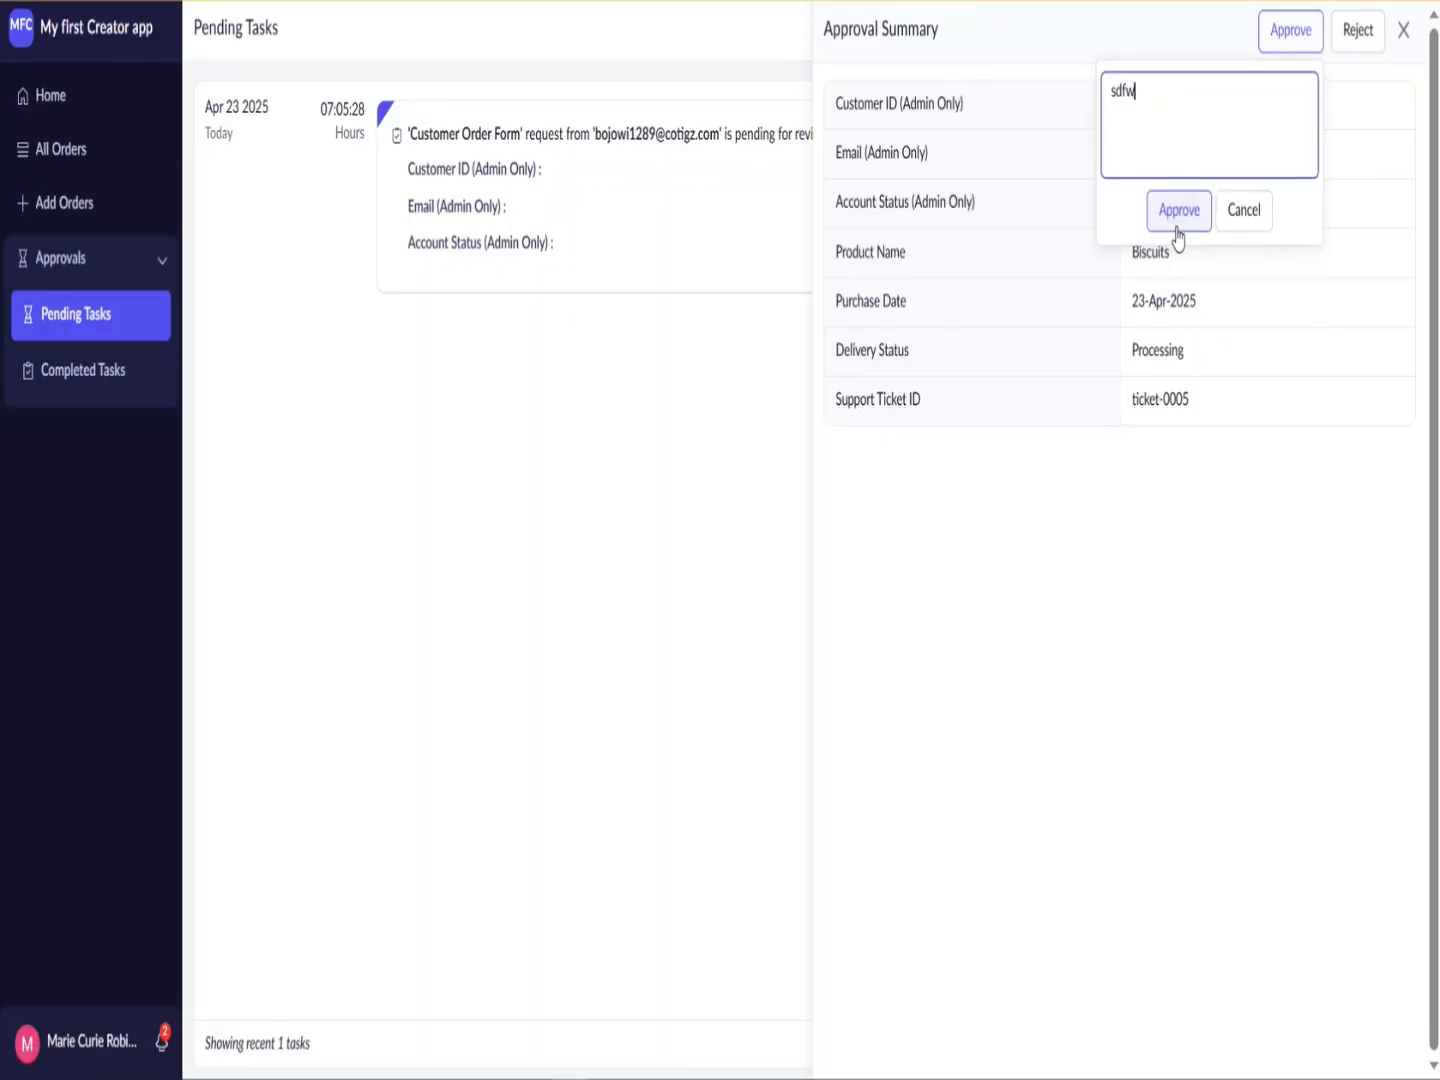
left_click(1177, 222)
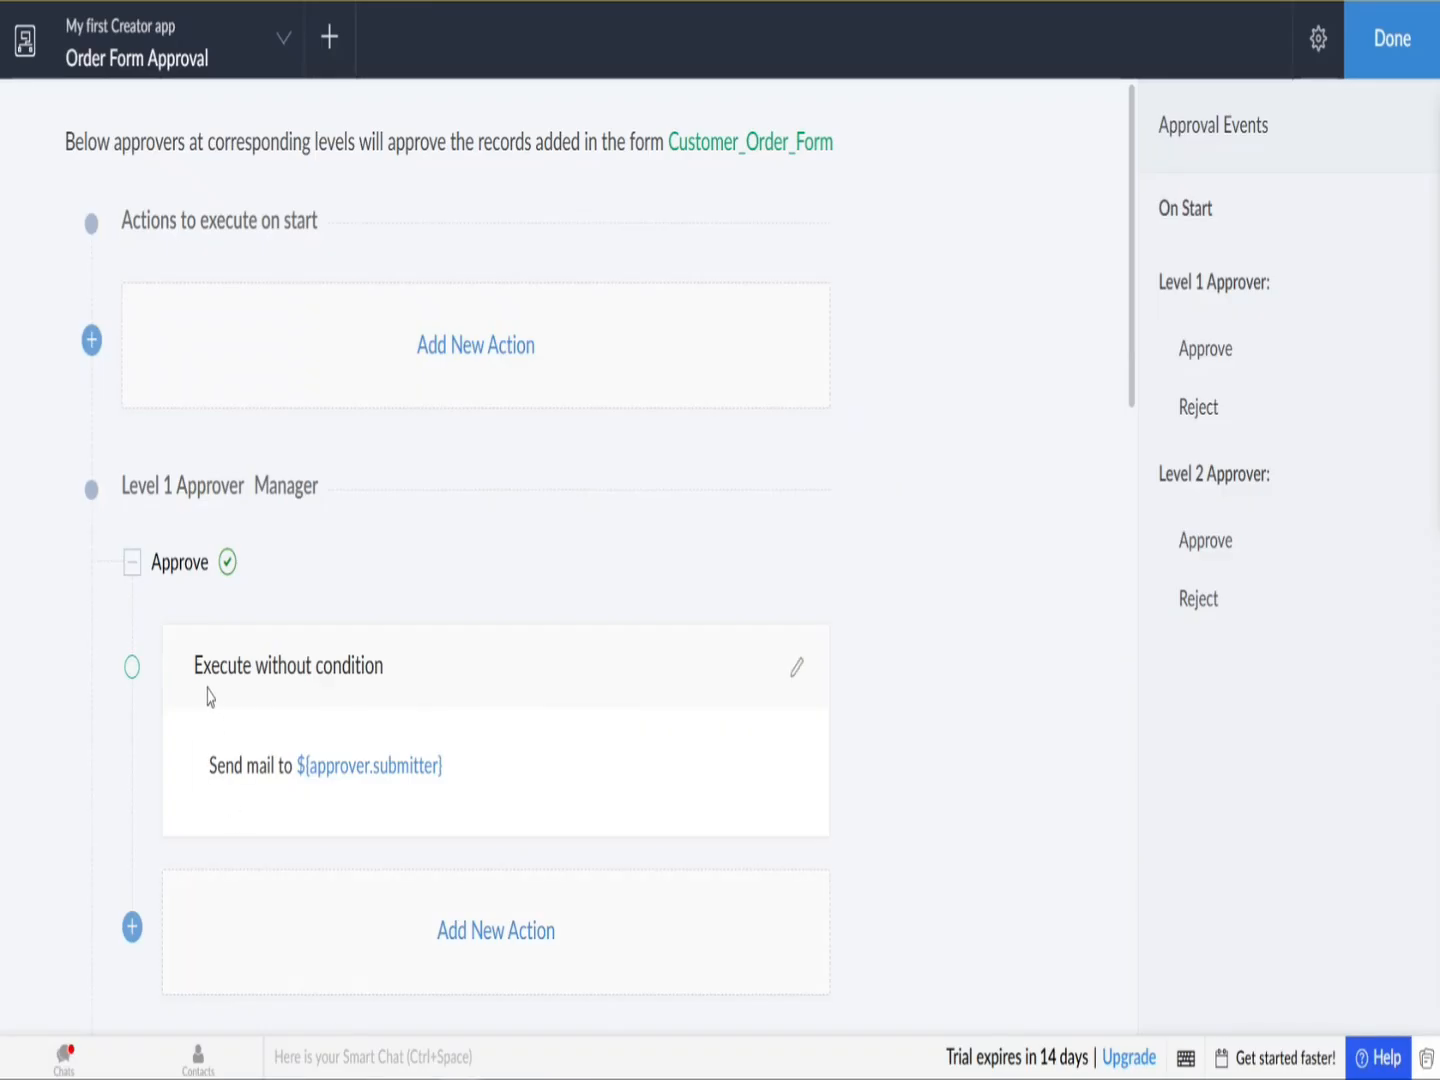
Step: Check the CEO level in the workflow, and open the pending Customer Order Form request in the CEO's portal session
scroll(207, 700, "down", 5)
scroll(205, 705, "down", 5)
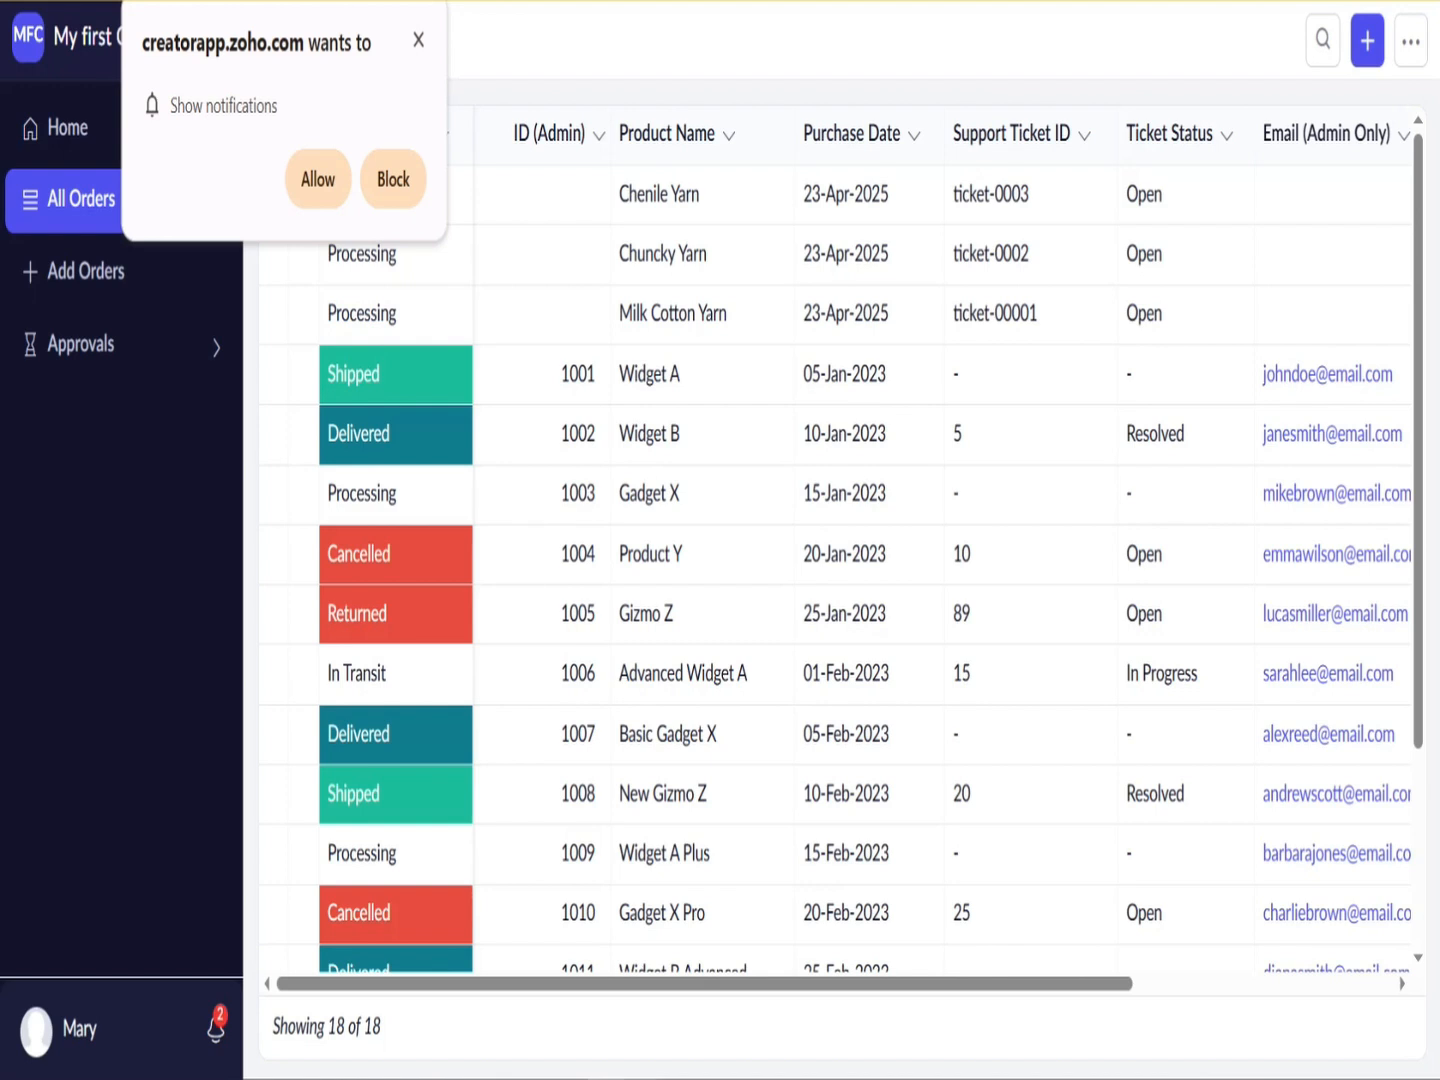
left_click(420, 41)
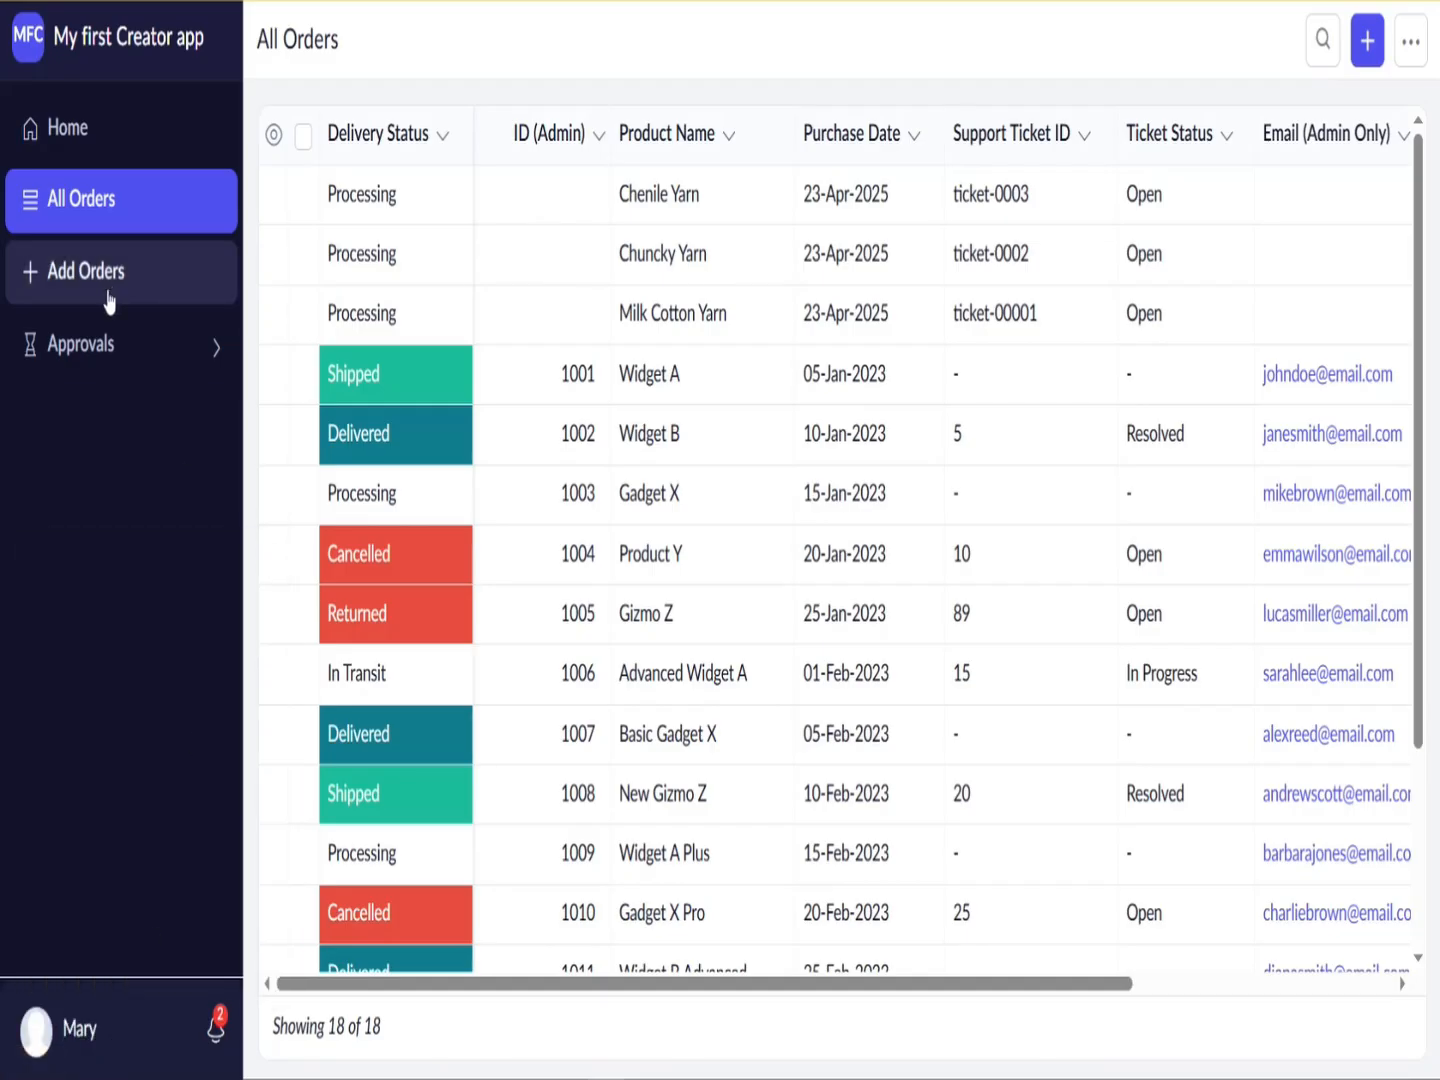
left_click(106, 344)
left_click(108, 422)
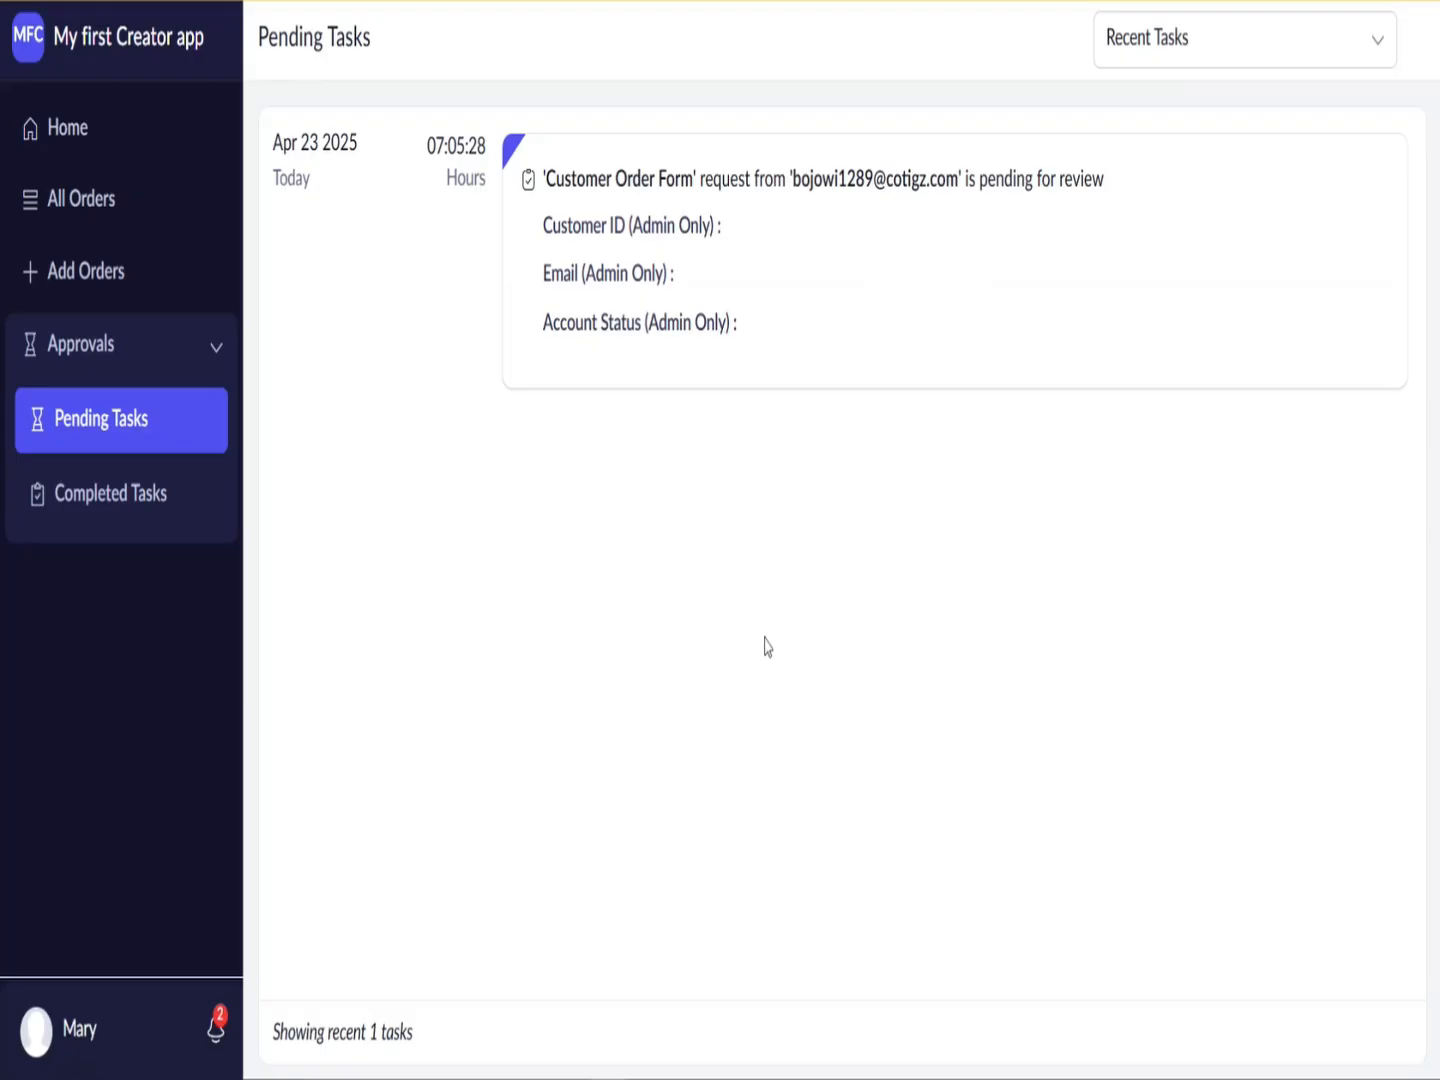
mouse_move(893, 339)
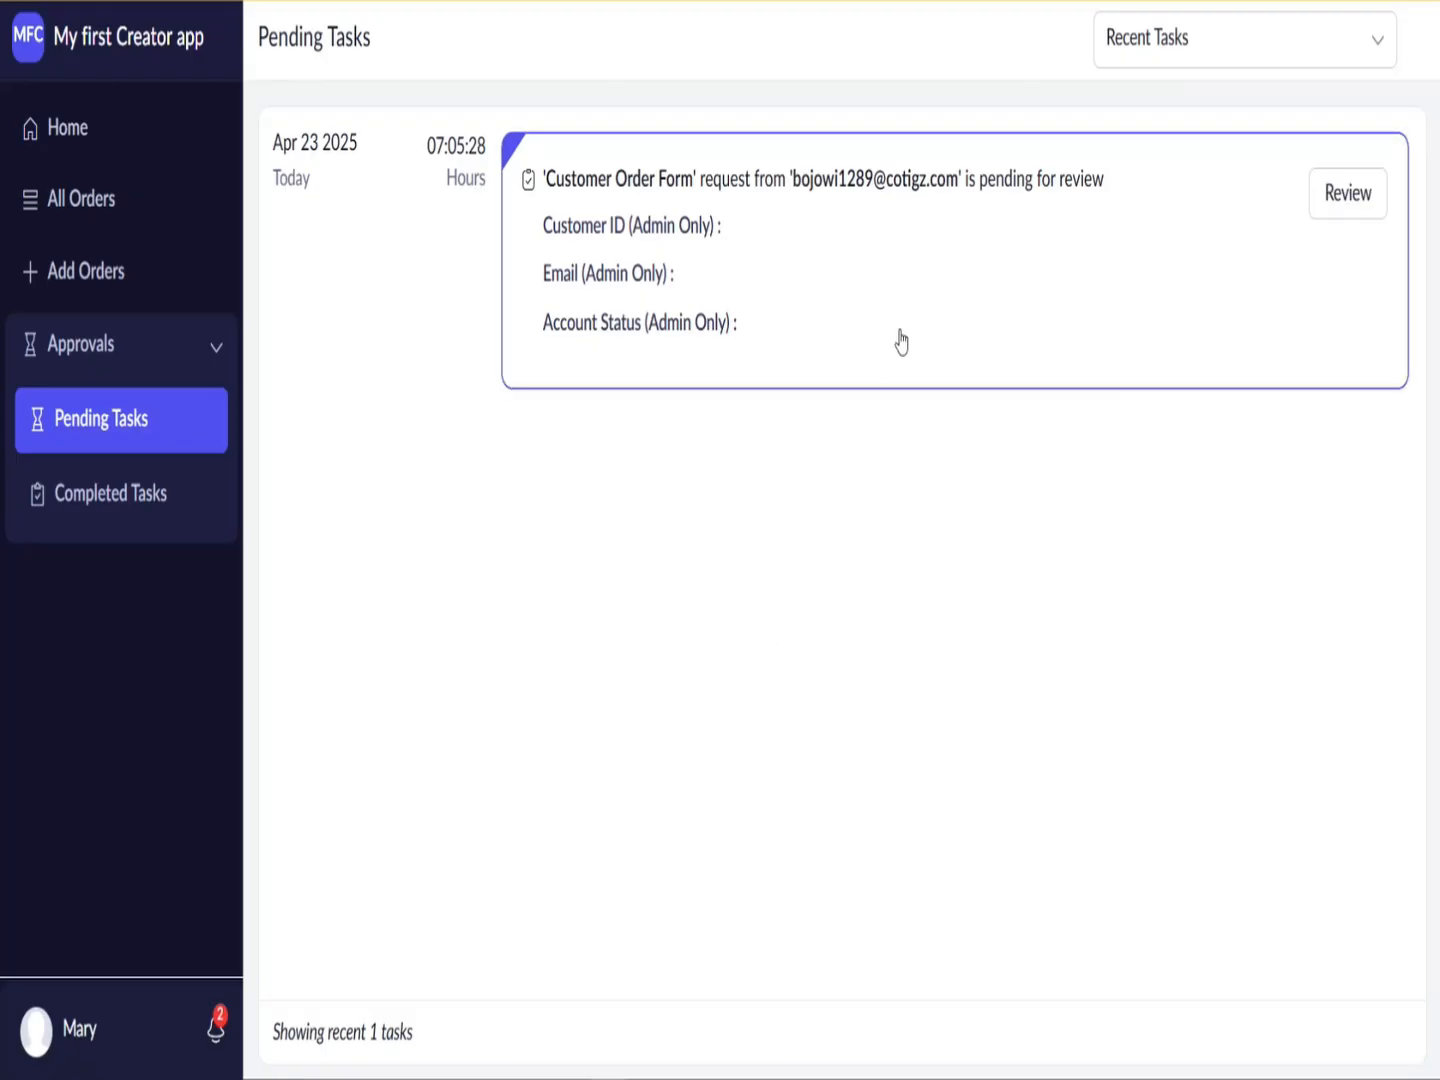
left_click(913, 323)
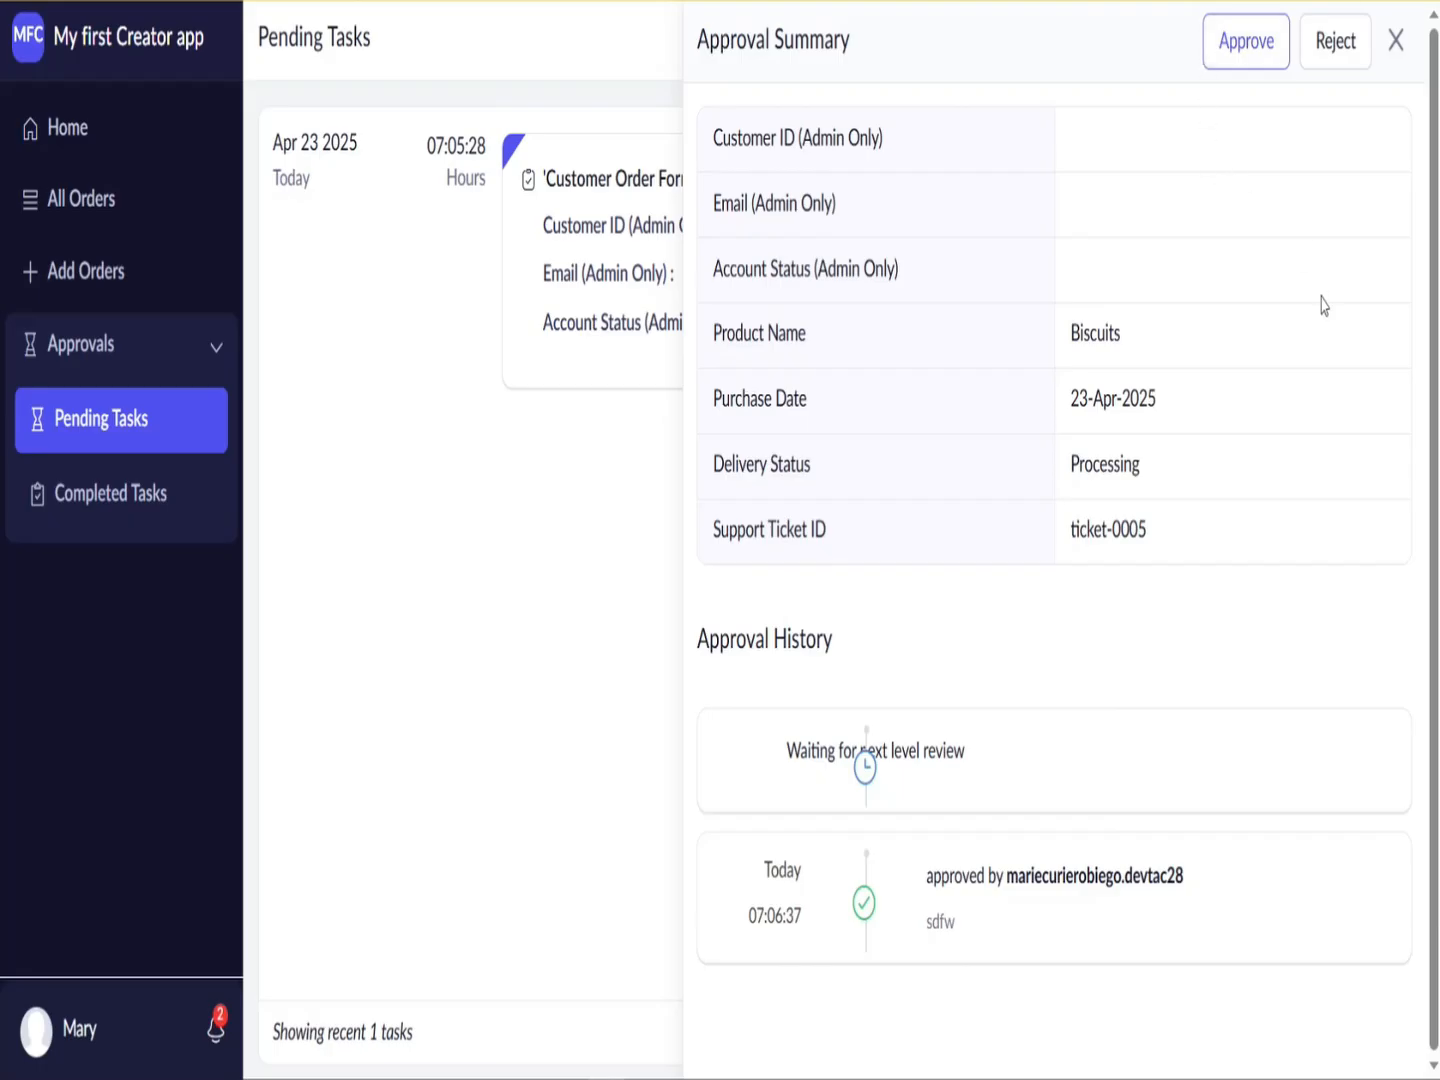
Step: Approve the Biscuits order as the CEO with the comment "werw"
left_click(1262, 60)
left_click(1117, 220)
type("werw")
left_click(1100, 282)
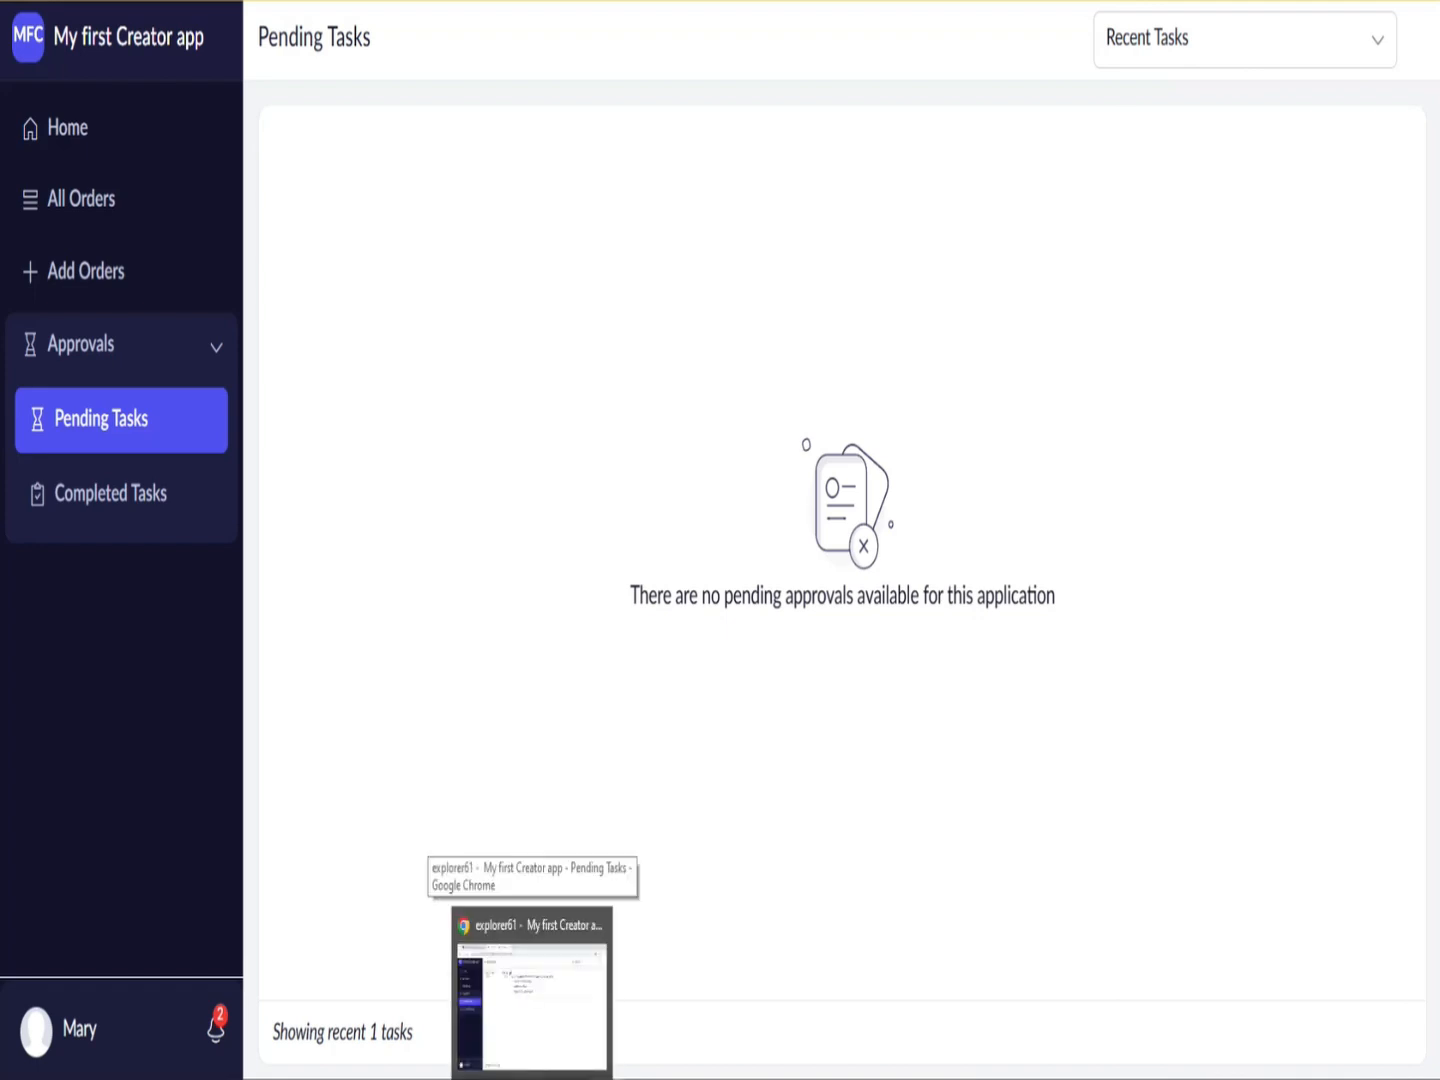
Step: Refresh the submitter's pending approvals and open the reviewed order request among the completed tasks
left_click(530, 985)
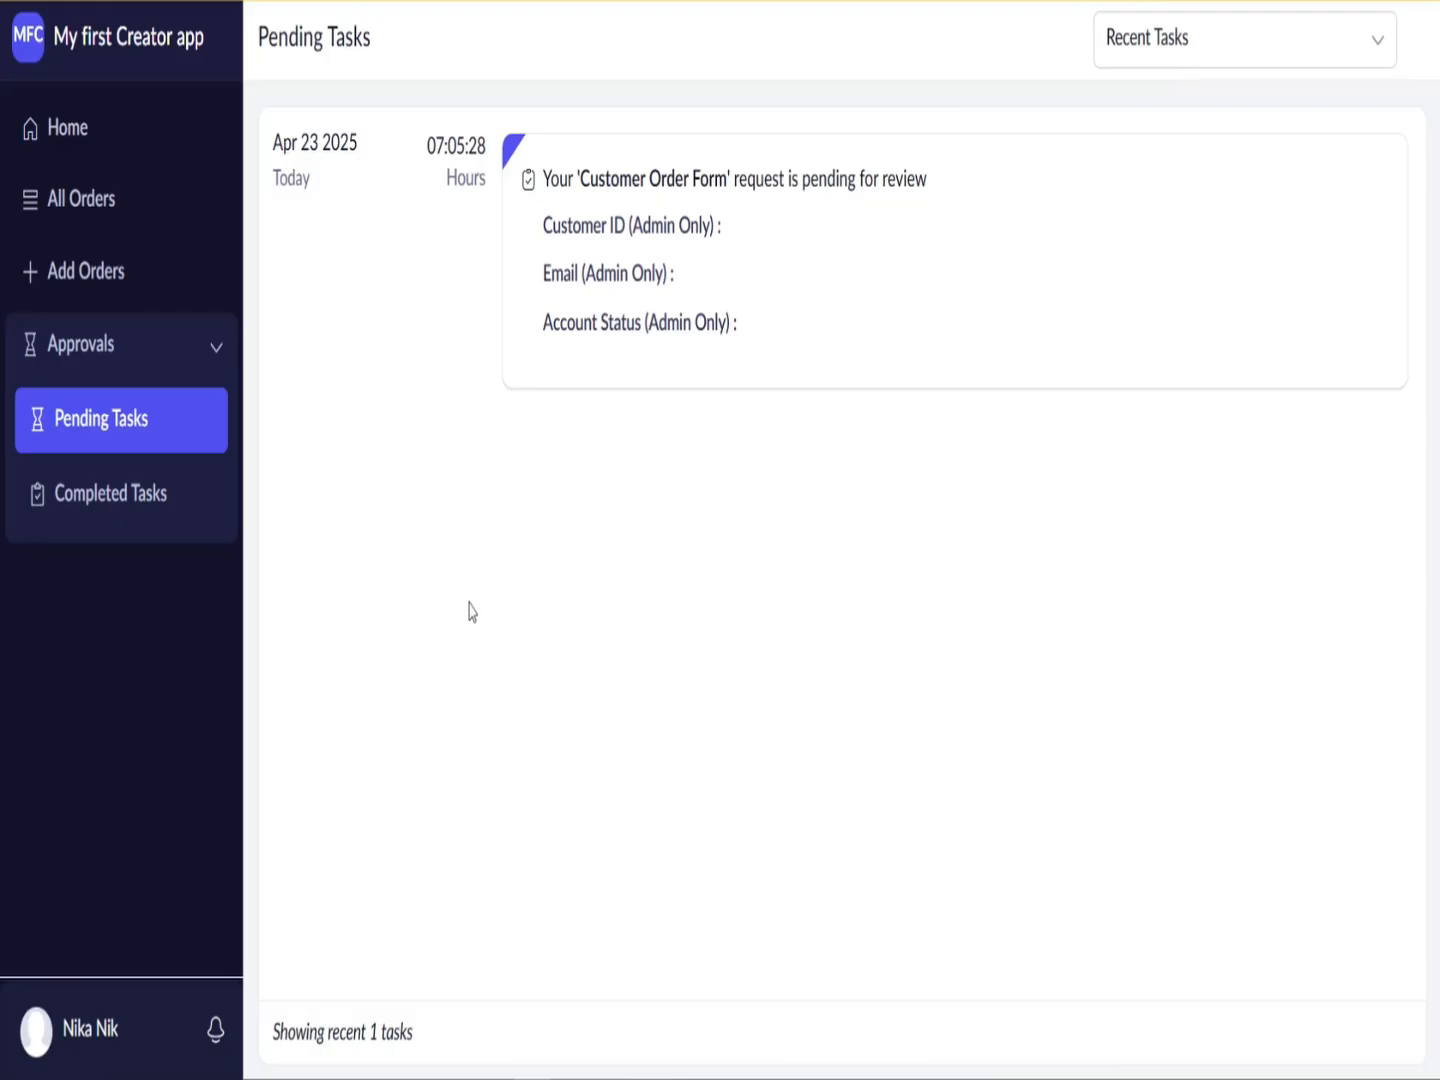
key("F5")
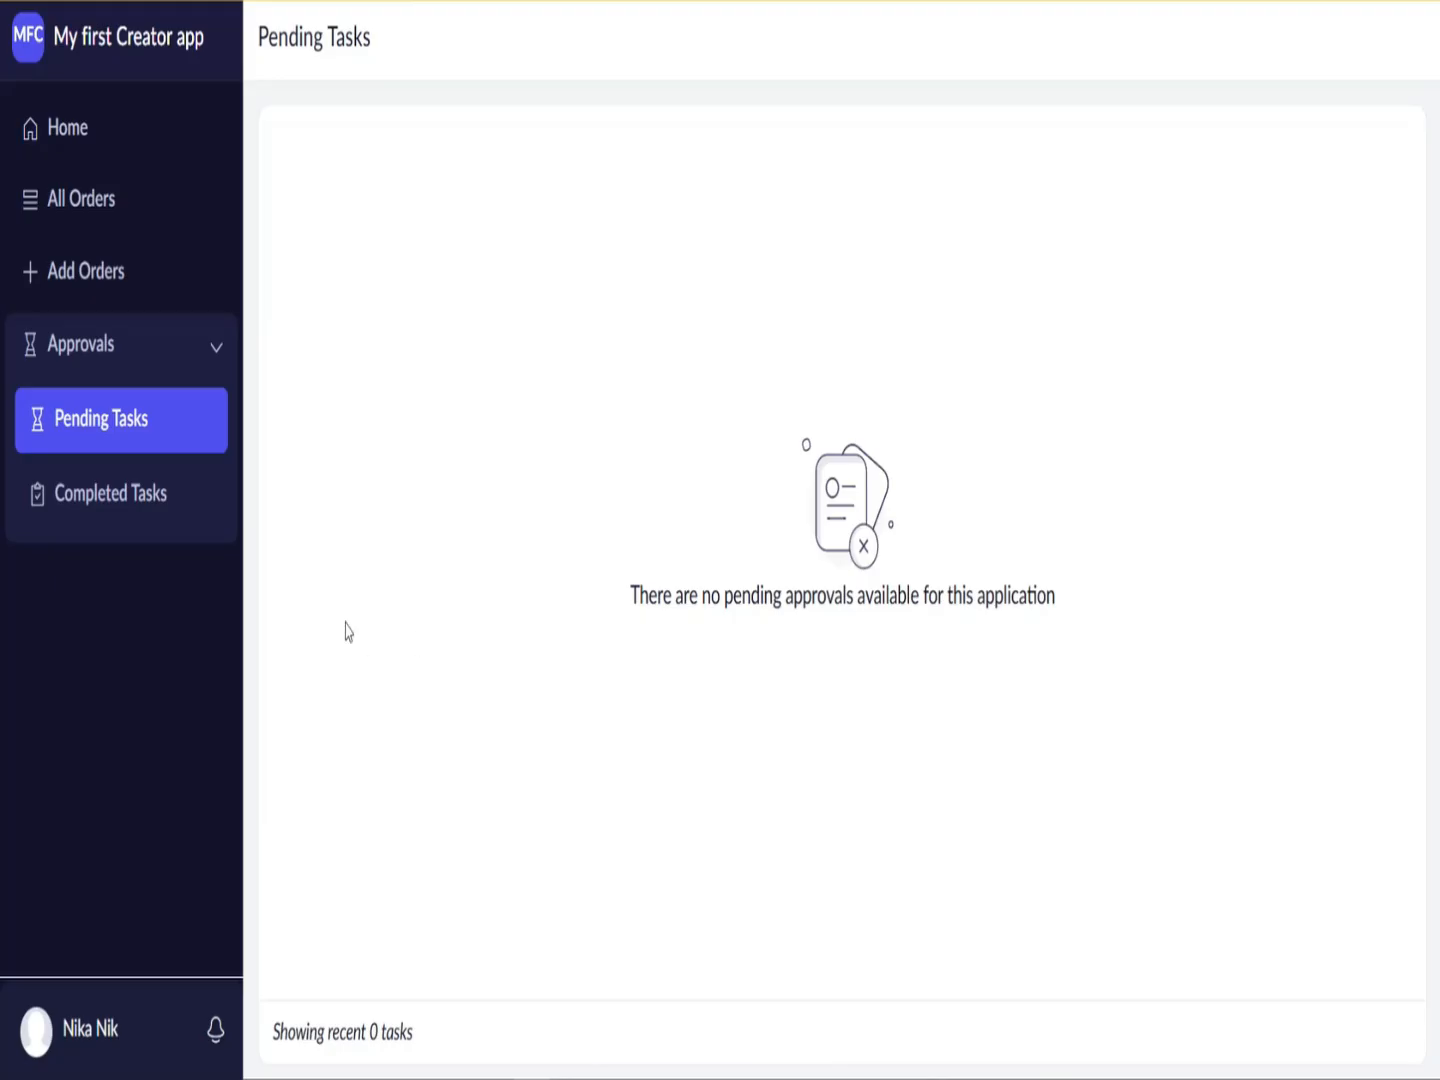
left_click(150, 510)
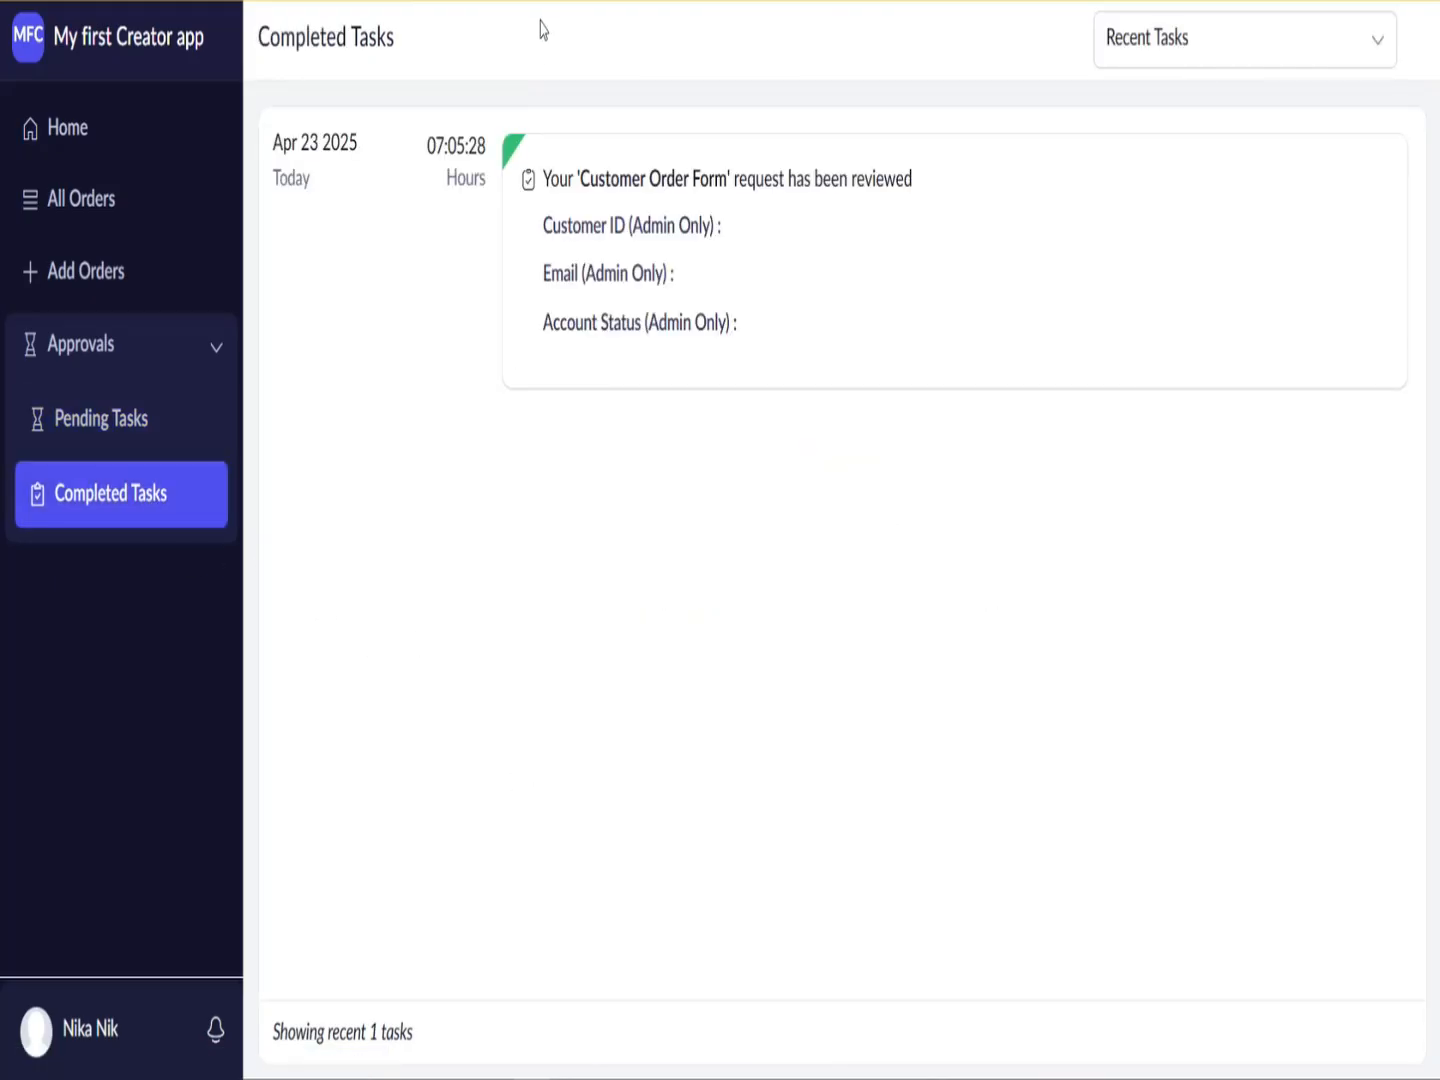
mouse_move(539, 210)
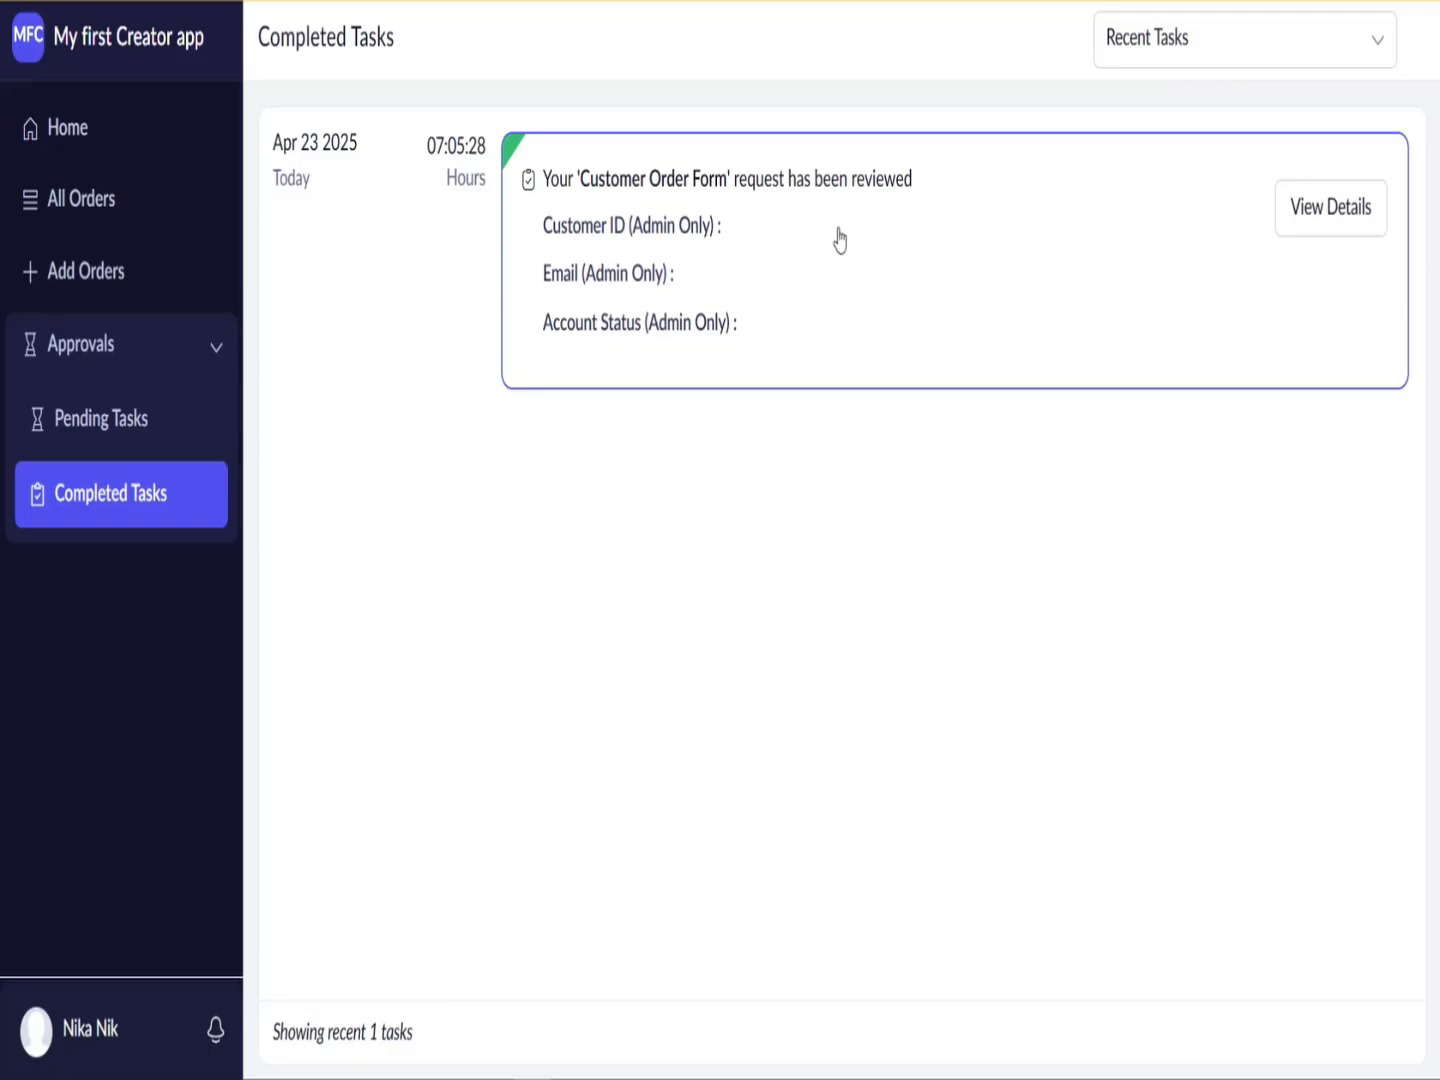
left_click(791, 296)
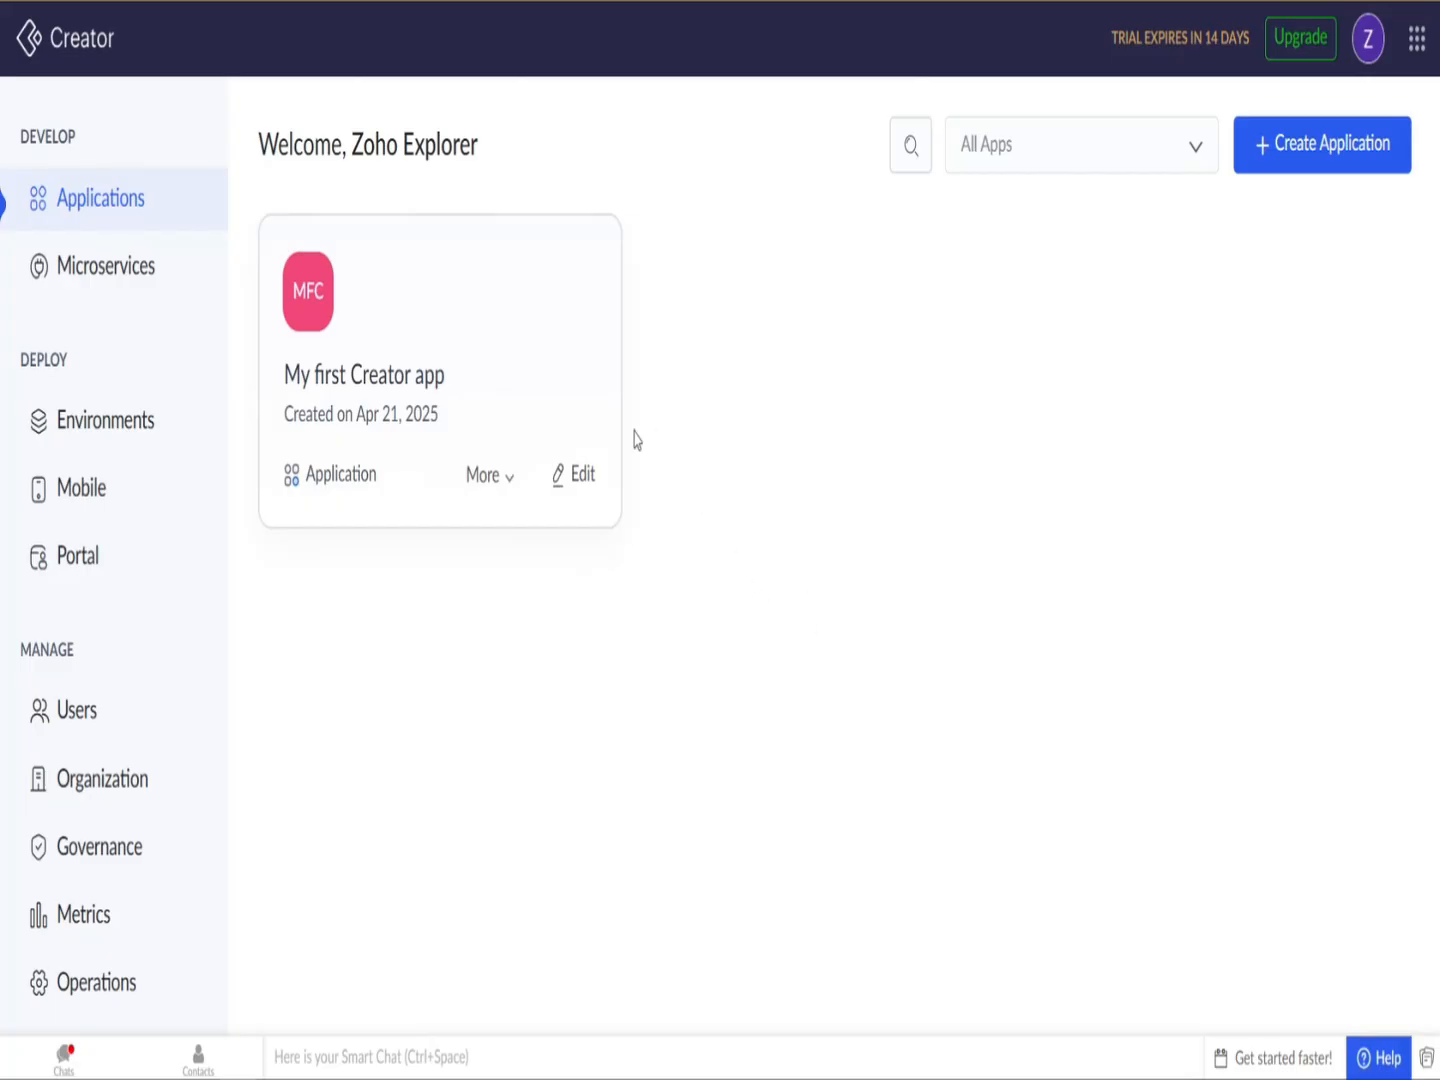
Step: Edit My first Creator app and start a new user permission set named Customer Permission in its settings
left_click(584, 479)
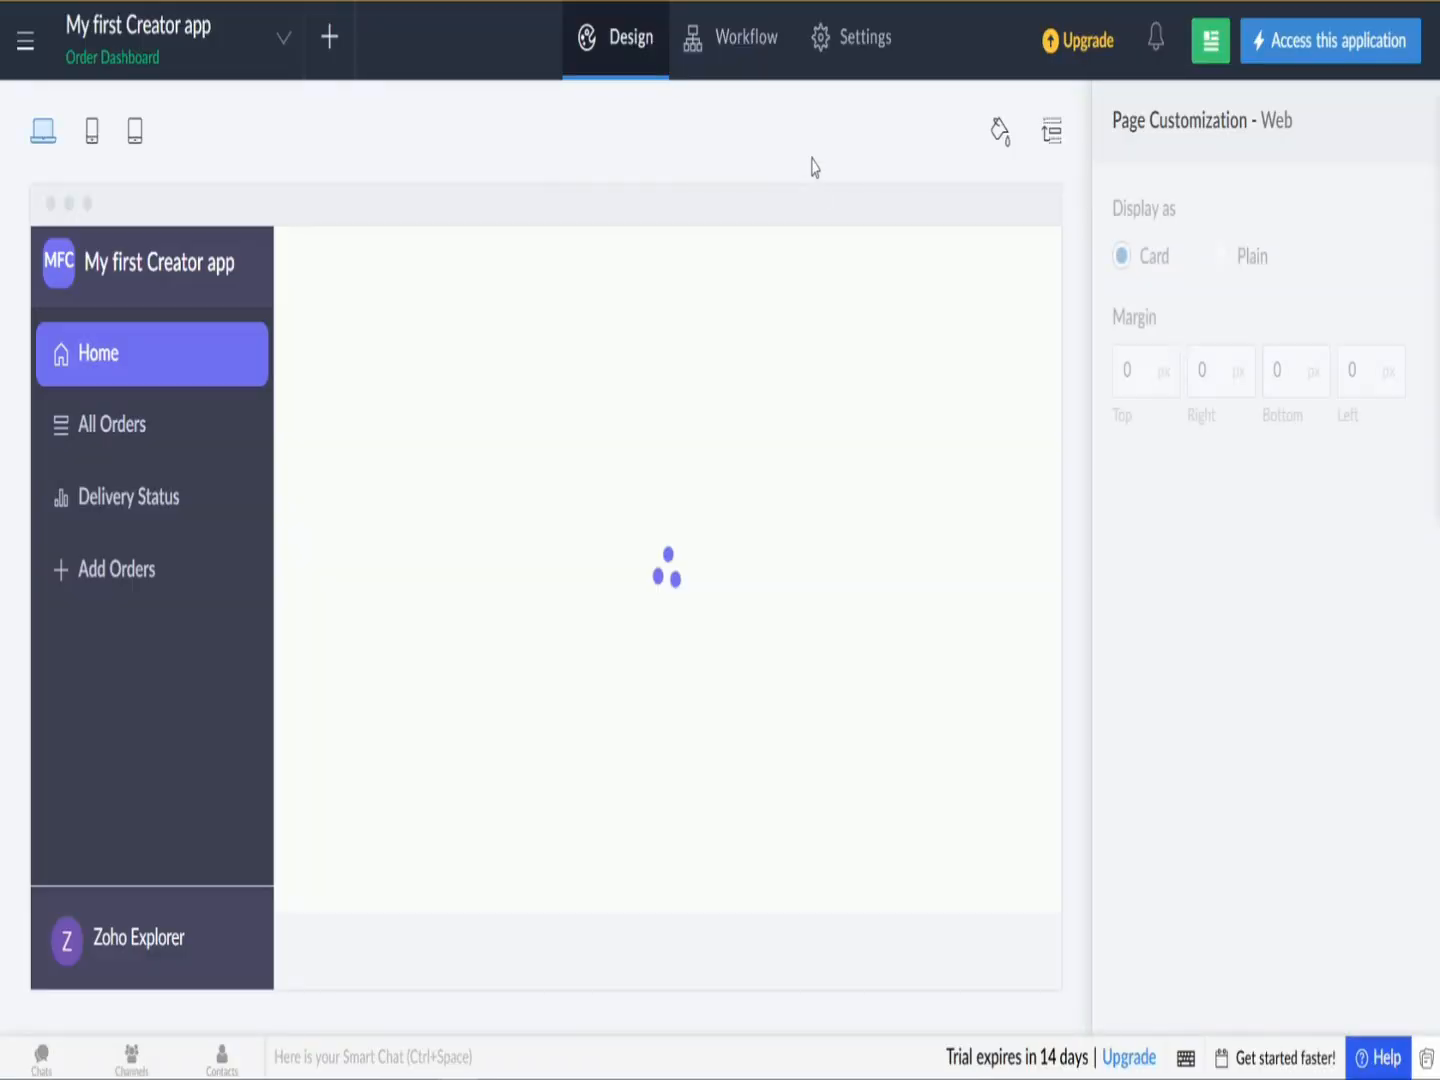
left_click(841, 66)
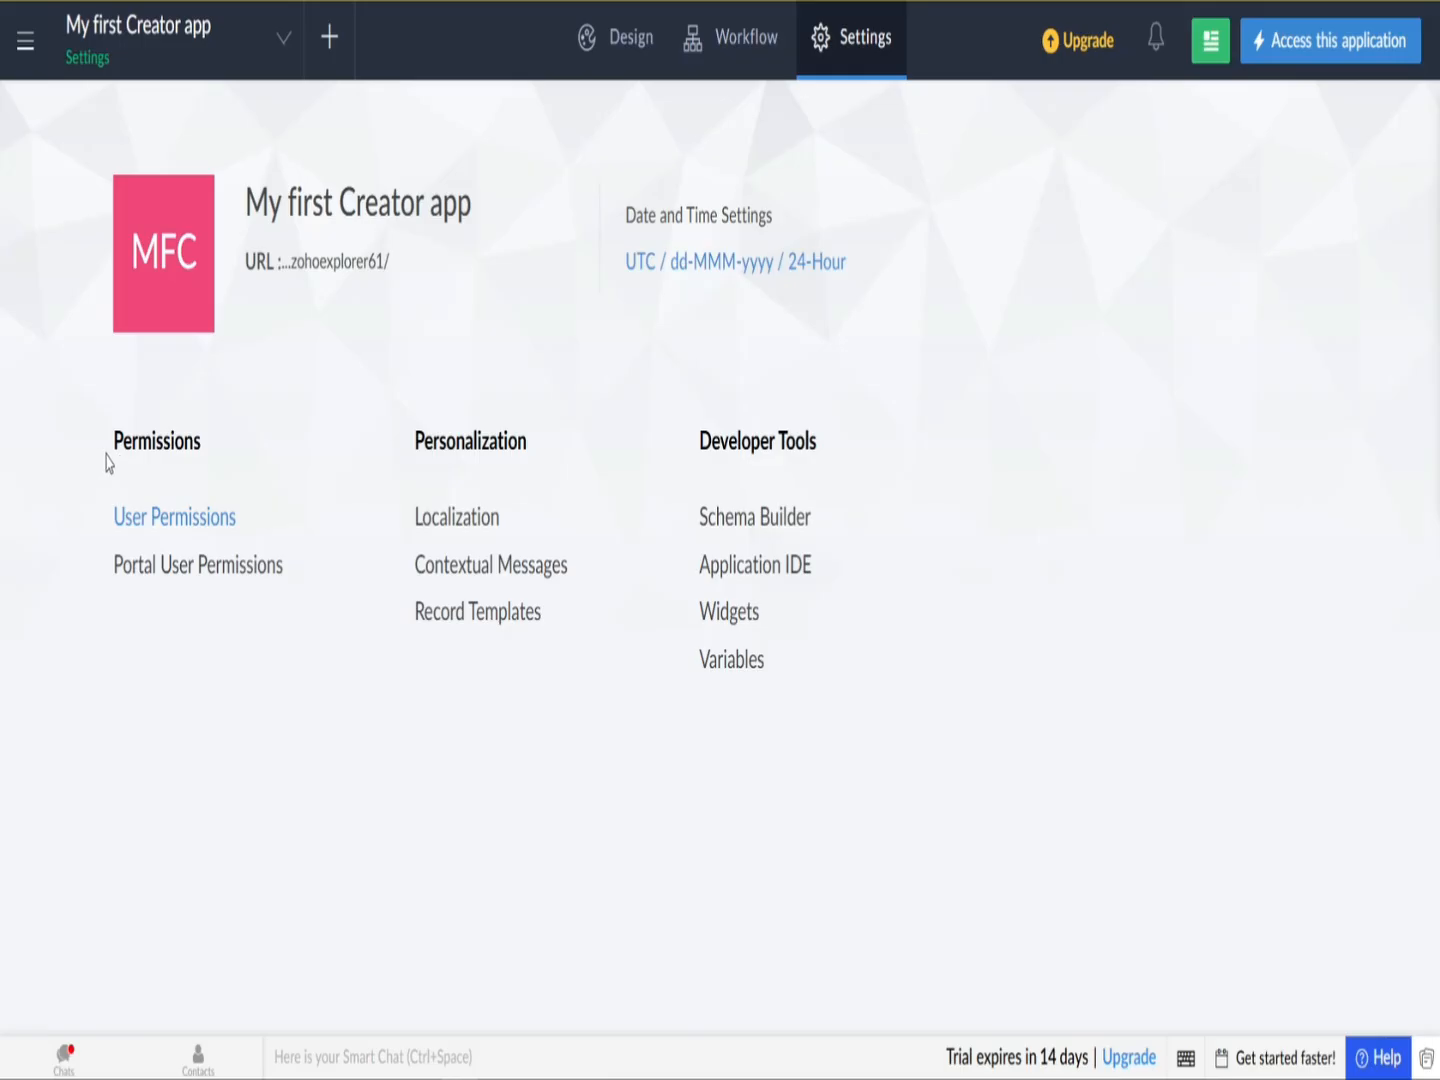
left_click(135, 527)
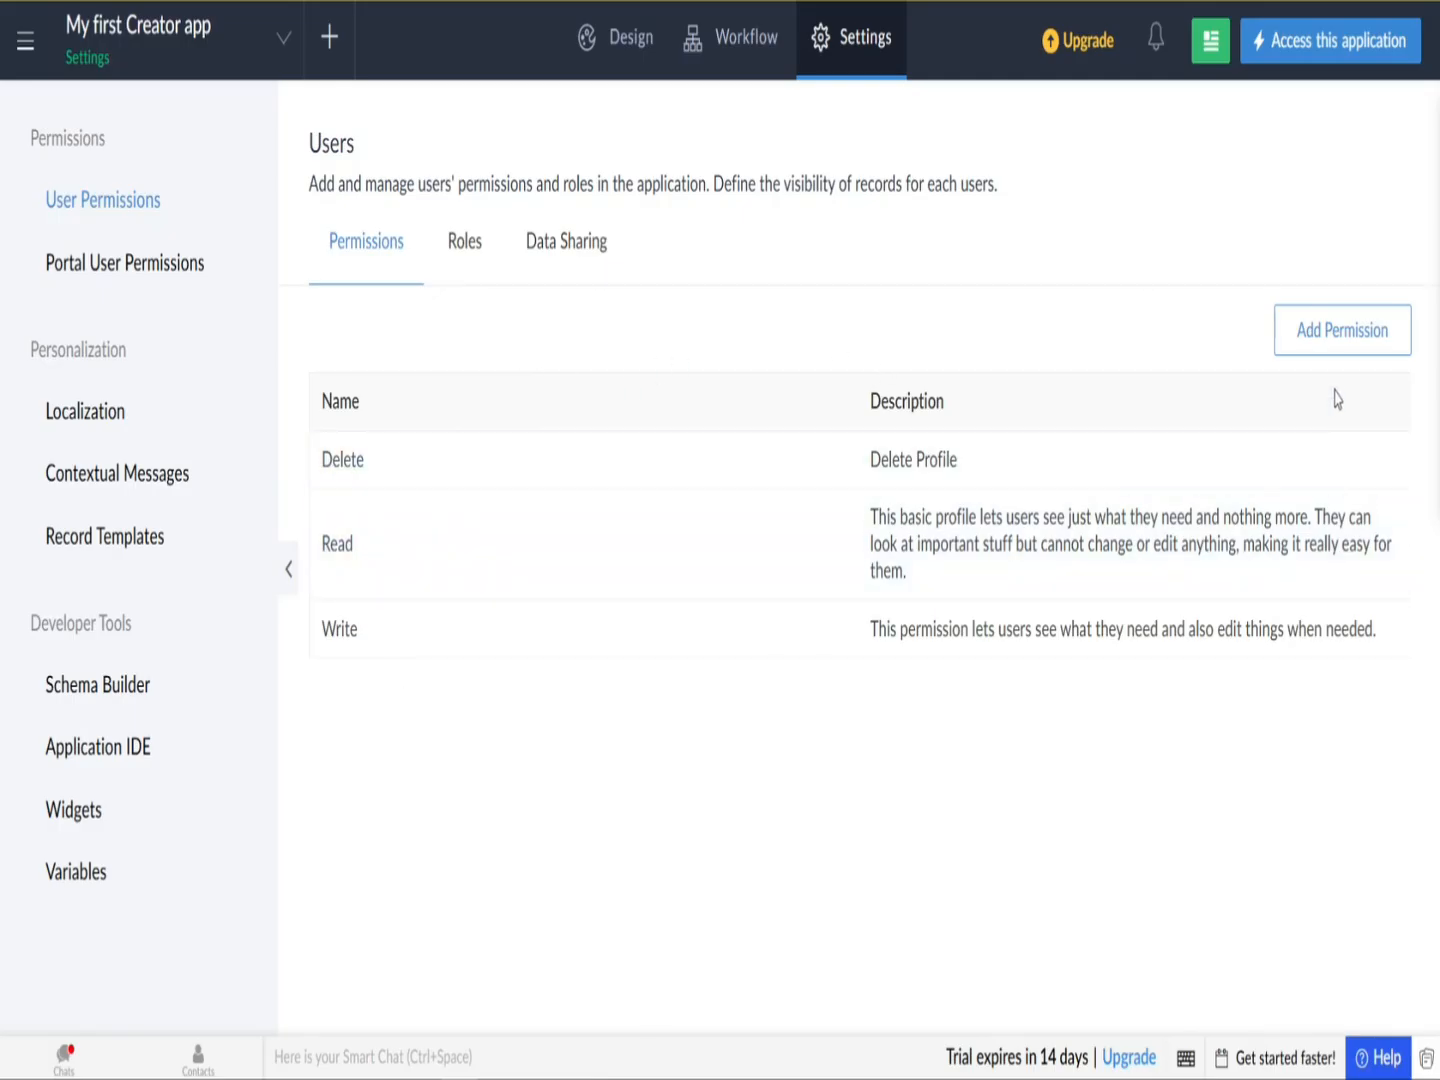
left_click(1337, 355)
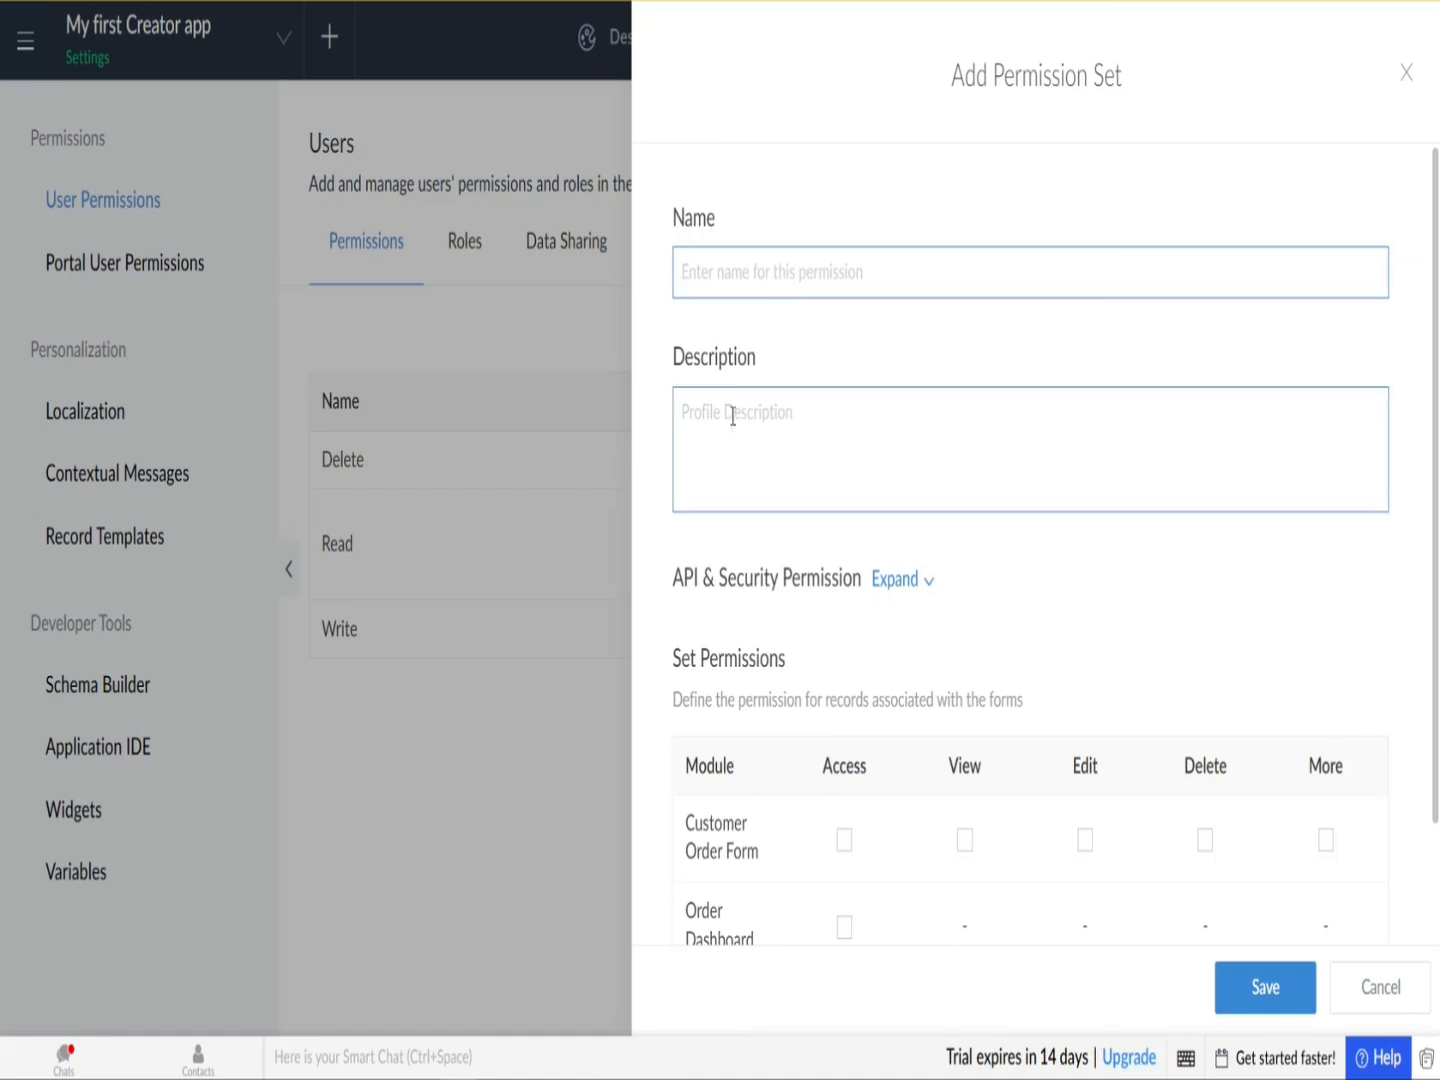
left_click(776, 284)
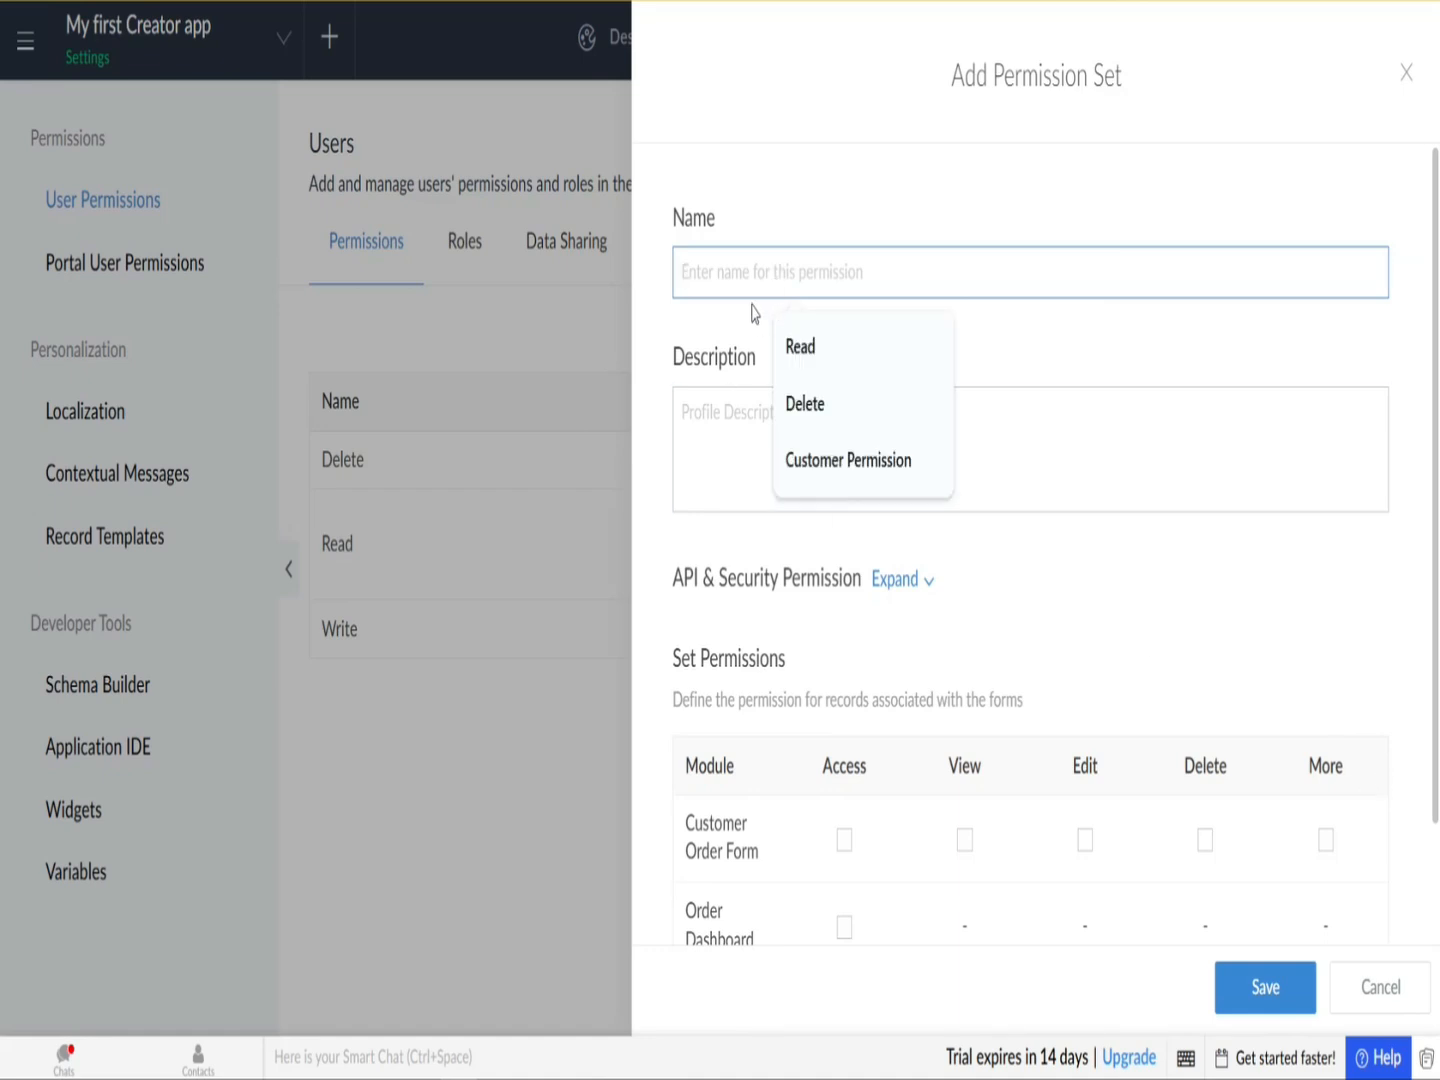
left_click(830, 450)
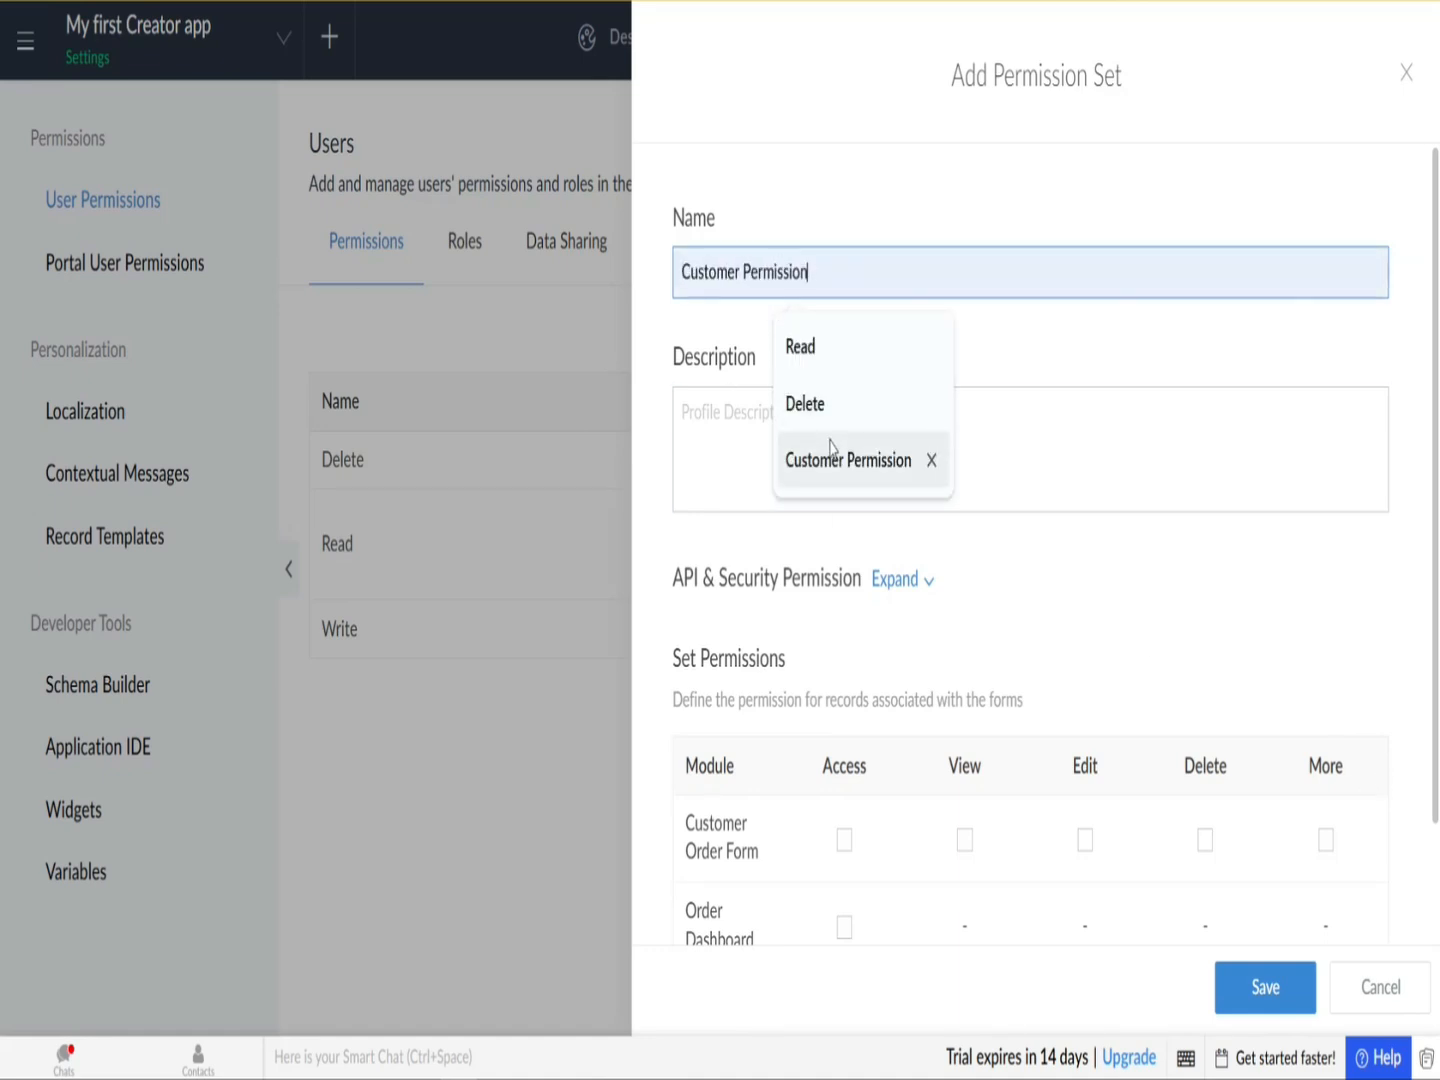
Step: Allow viewing and editing of All Orders and Delivery Status Kanban for the Customer Order Form module
scroll(743, 675, "down", 2)
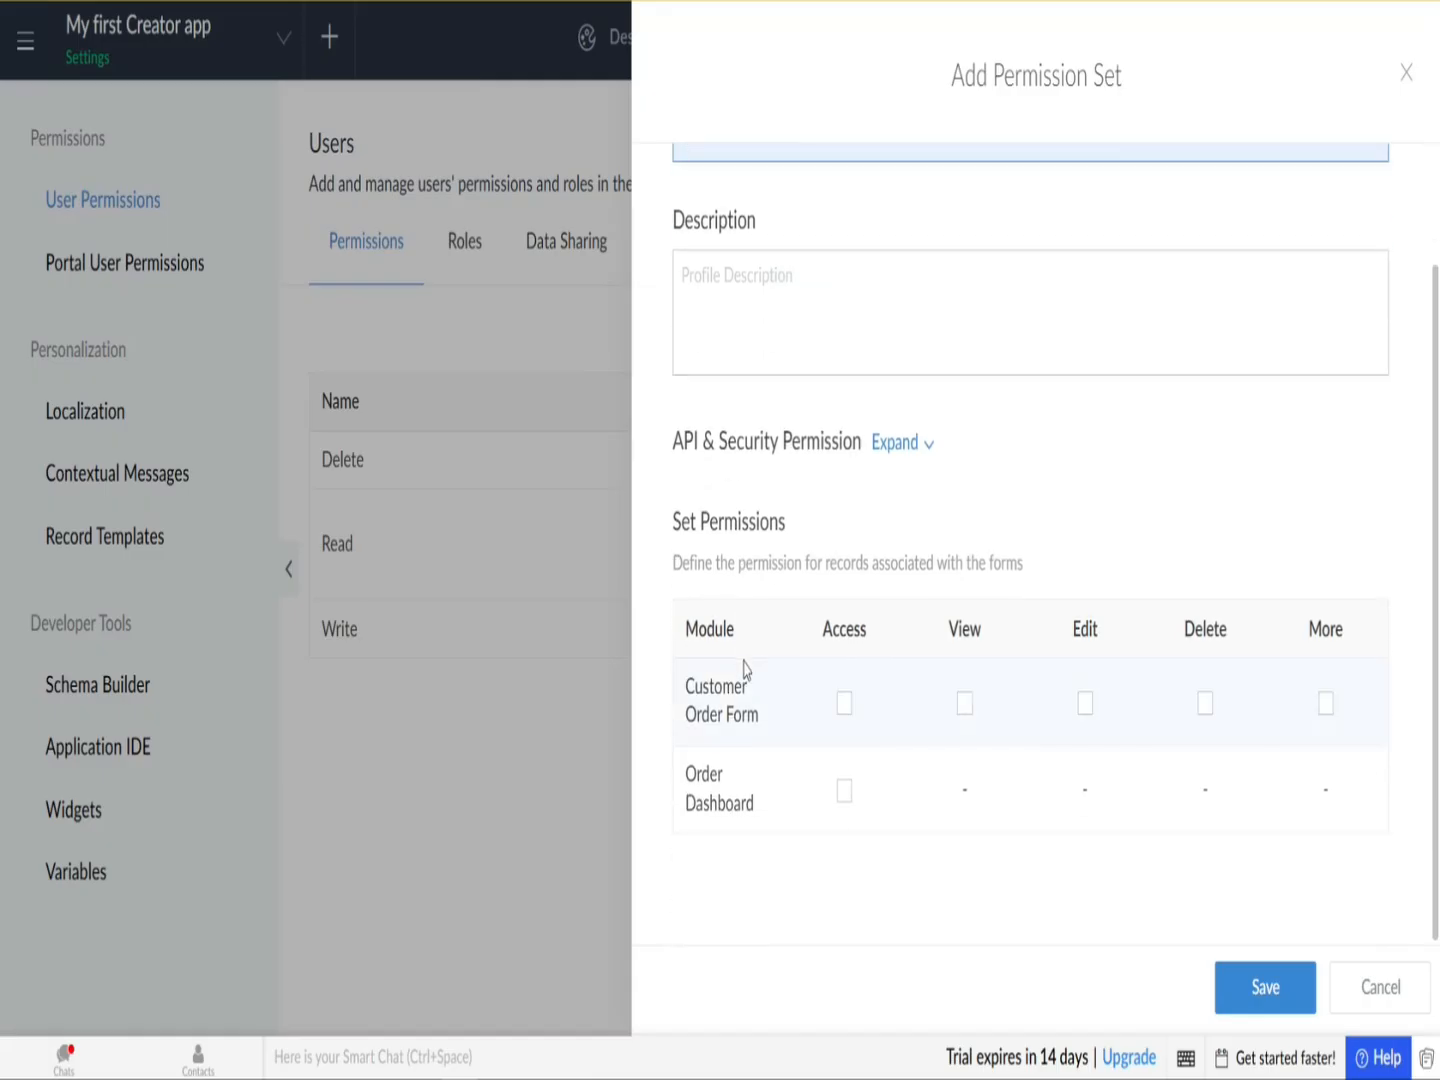
left_click(964, 705)
left_click(1000, 837)
left_click(974, 886)
left_click(1086, 705)
left_click(1093, 837)
left_click(1093, 884)
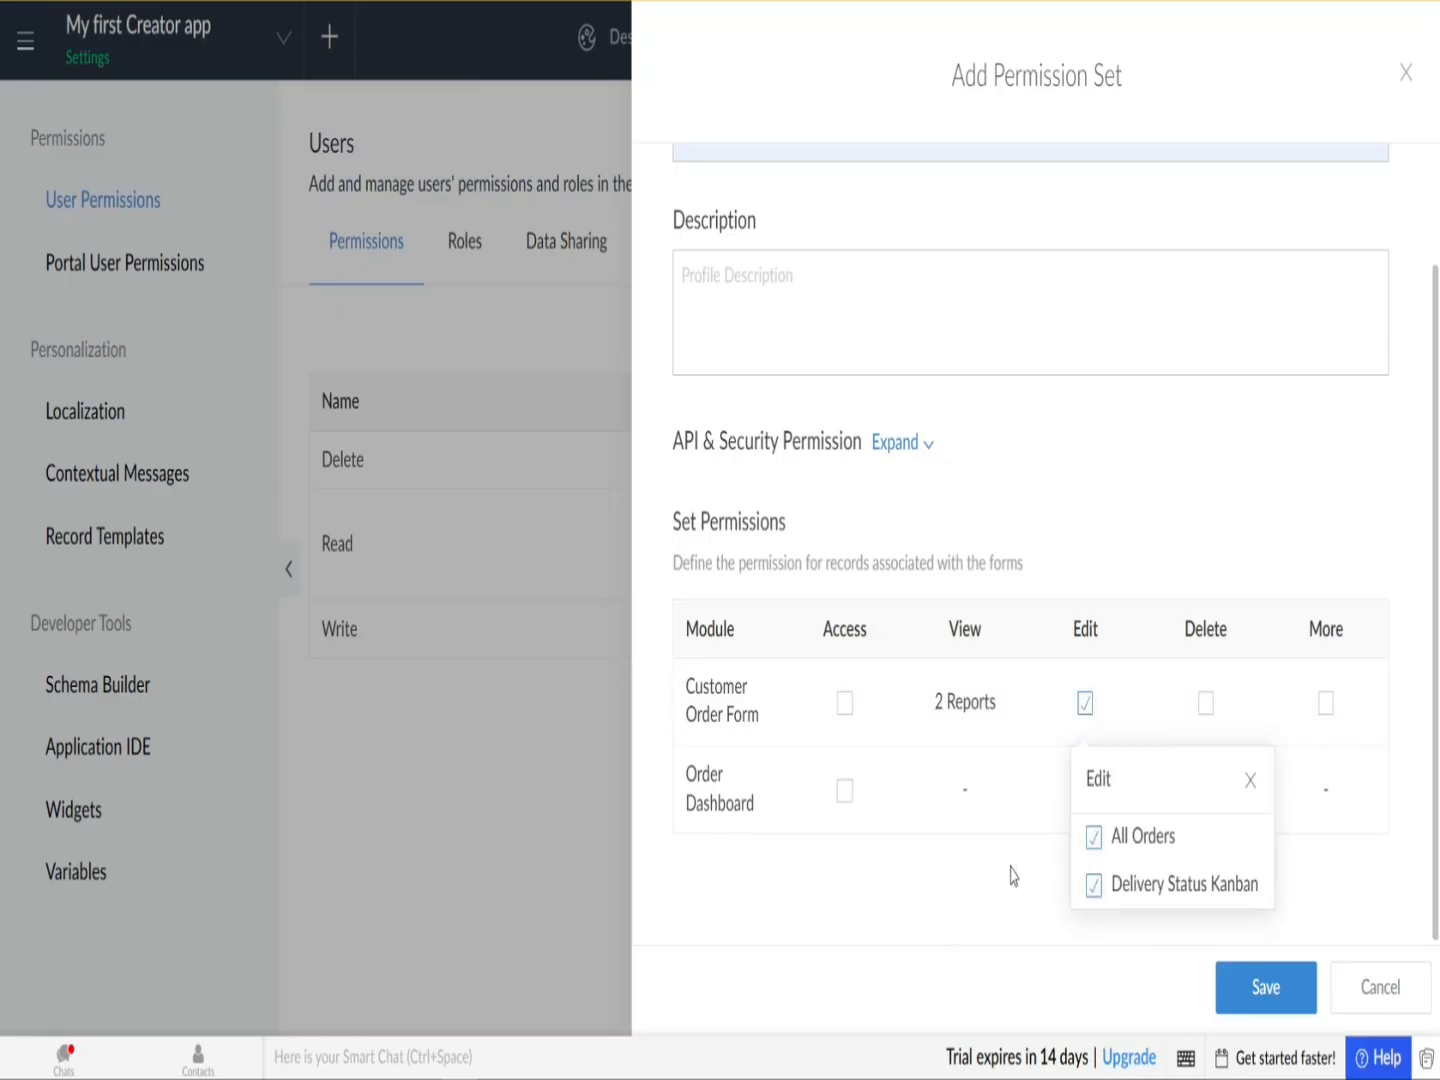
Step: Grant access to the Order Dashboard and save the Customer Permission set
left_click(852, 790)
left_click(846, 791)
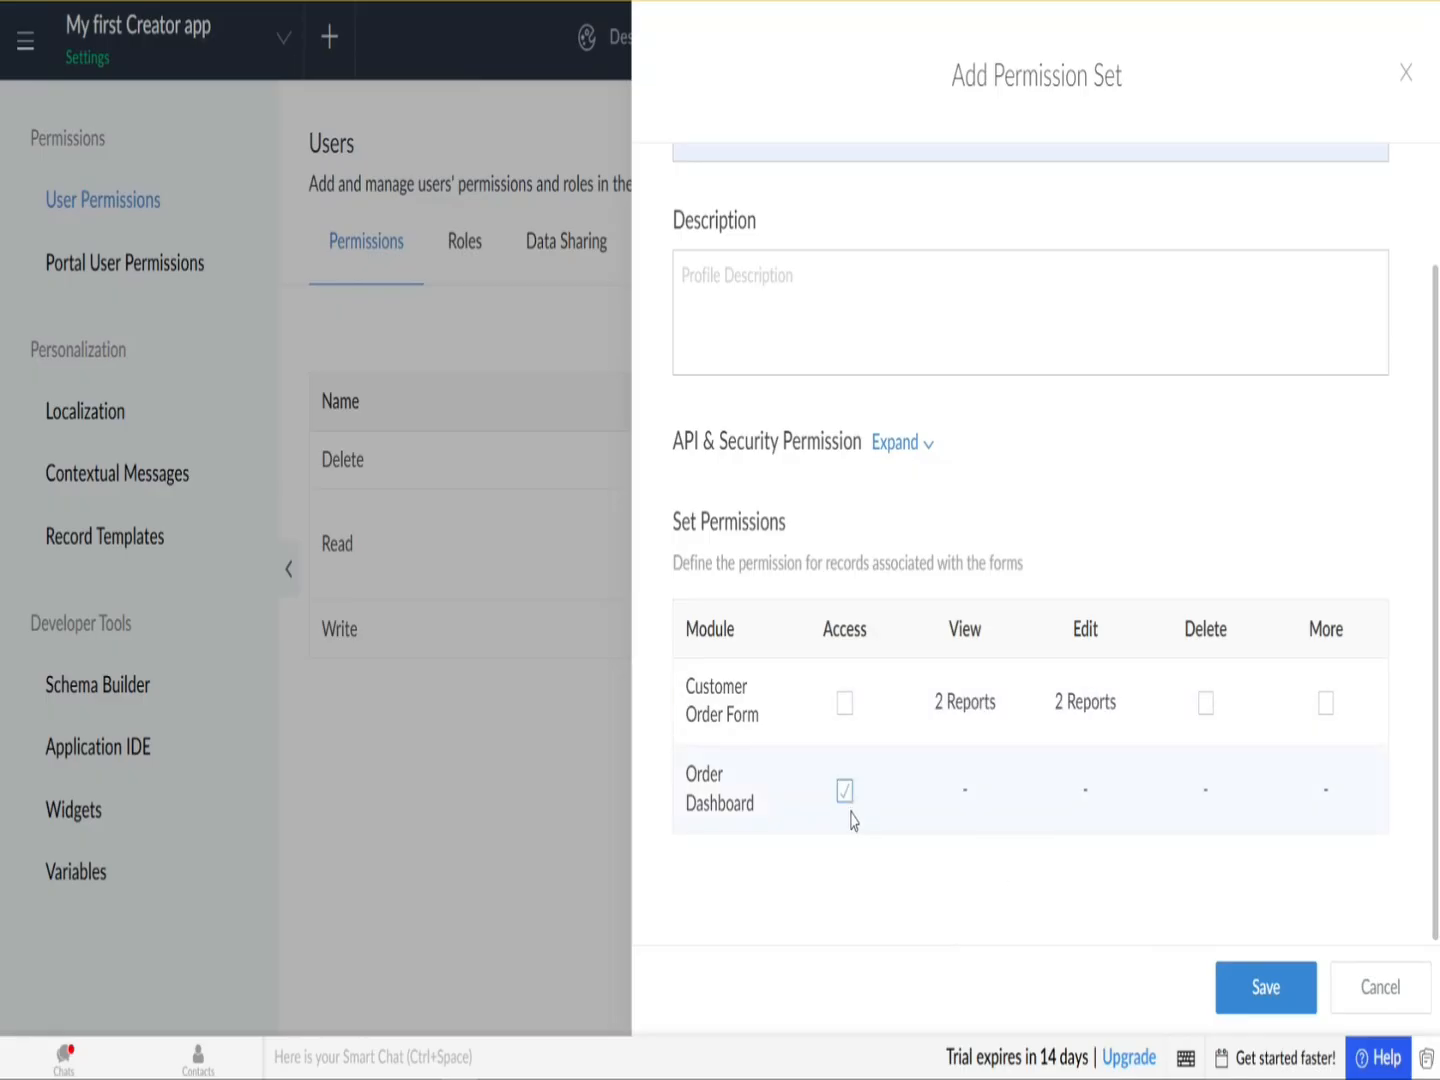
left_click(1238, 993)
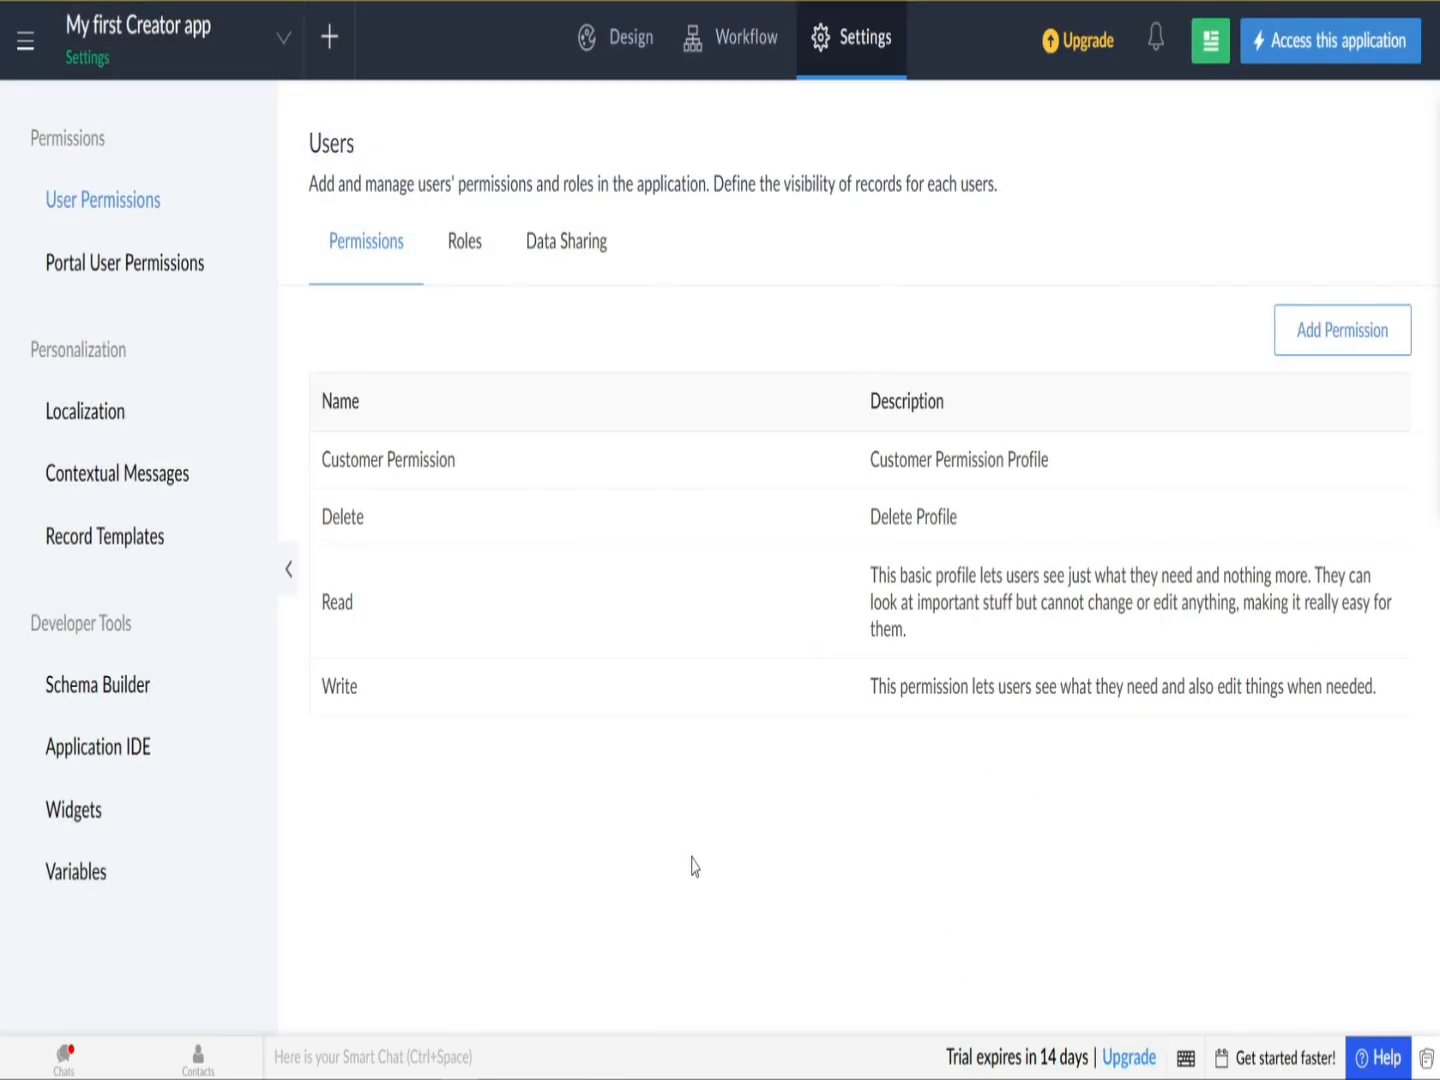
Step: Review the module permissions of the Write permission set and update it without changes
left_click(337, 690)
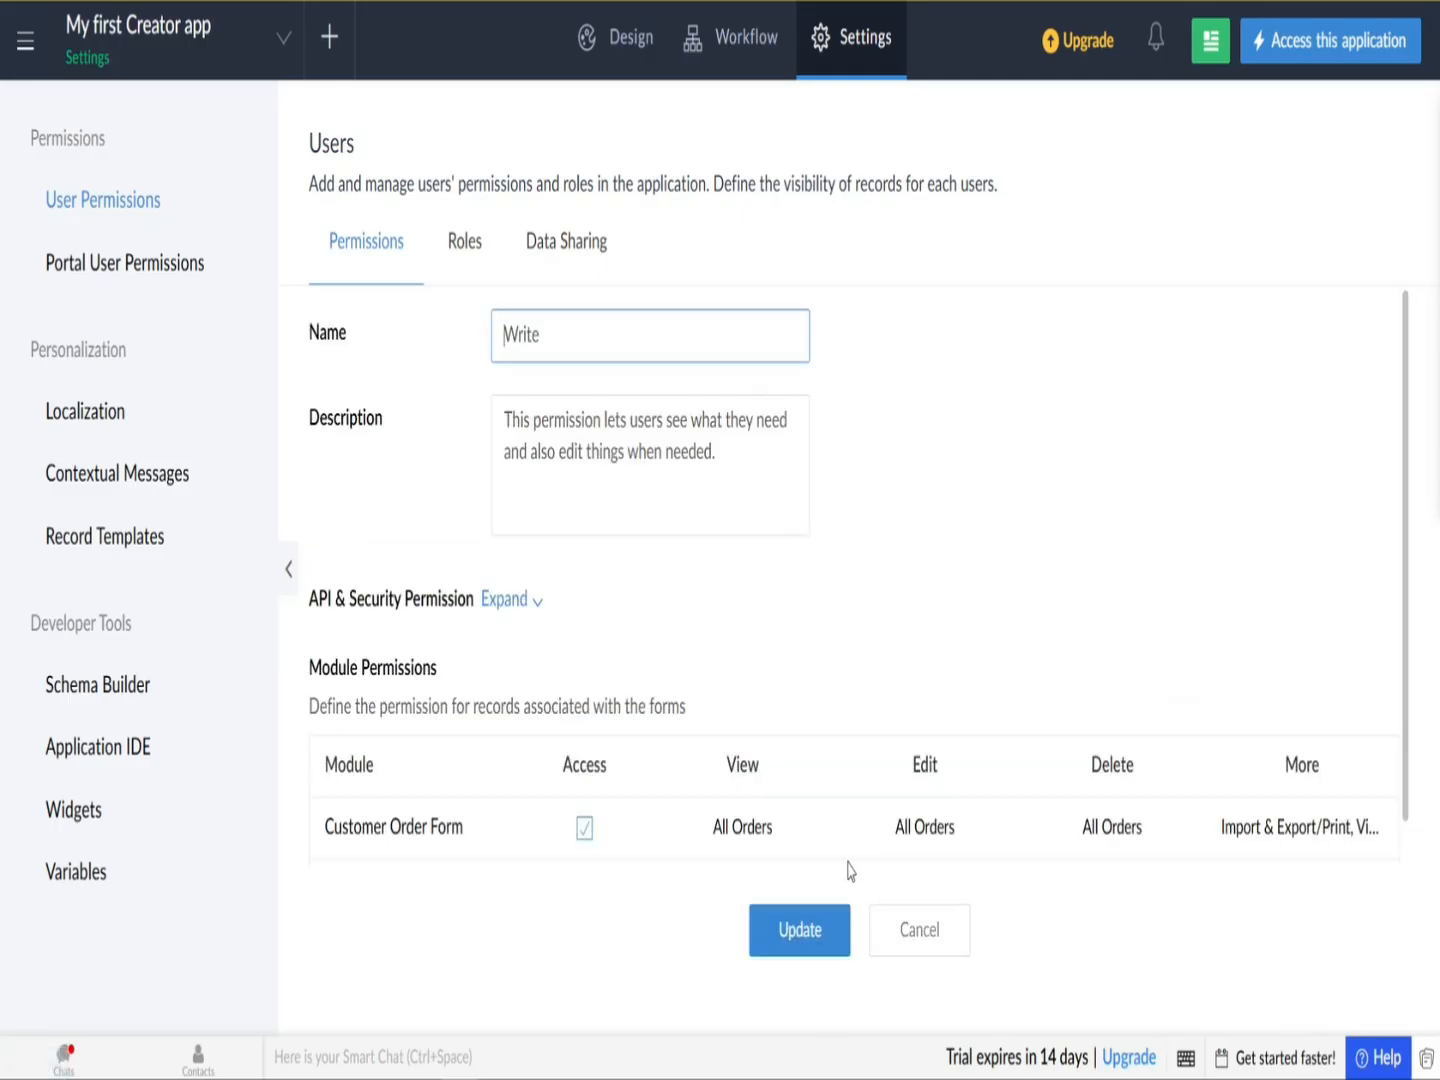
scroll(650, 752, "down", 1)
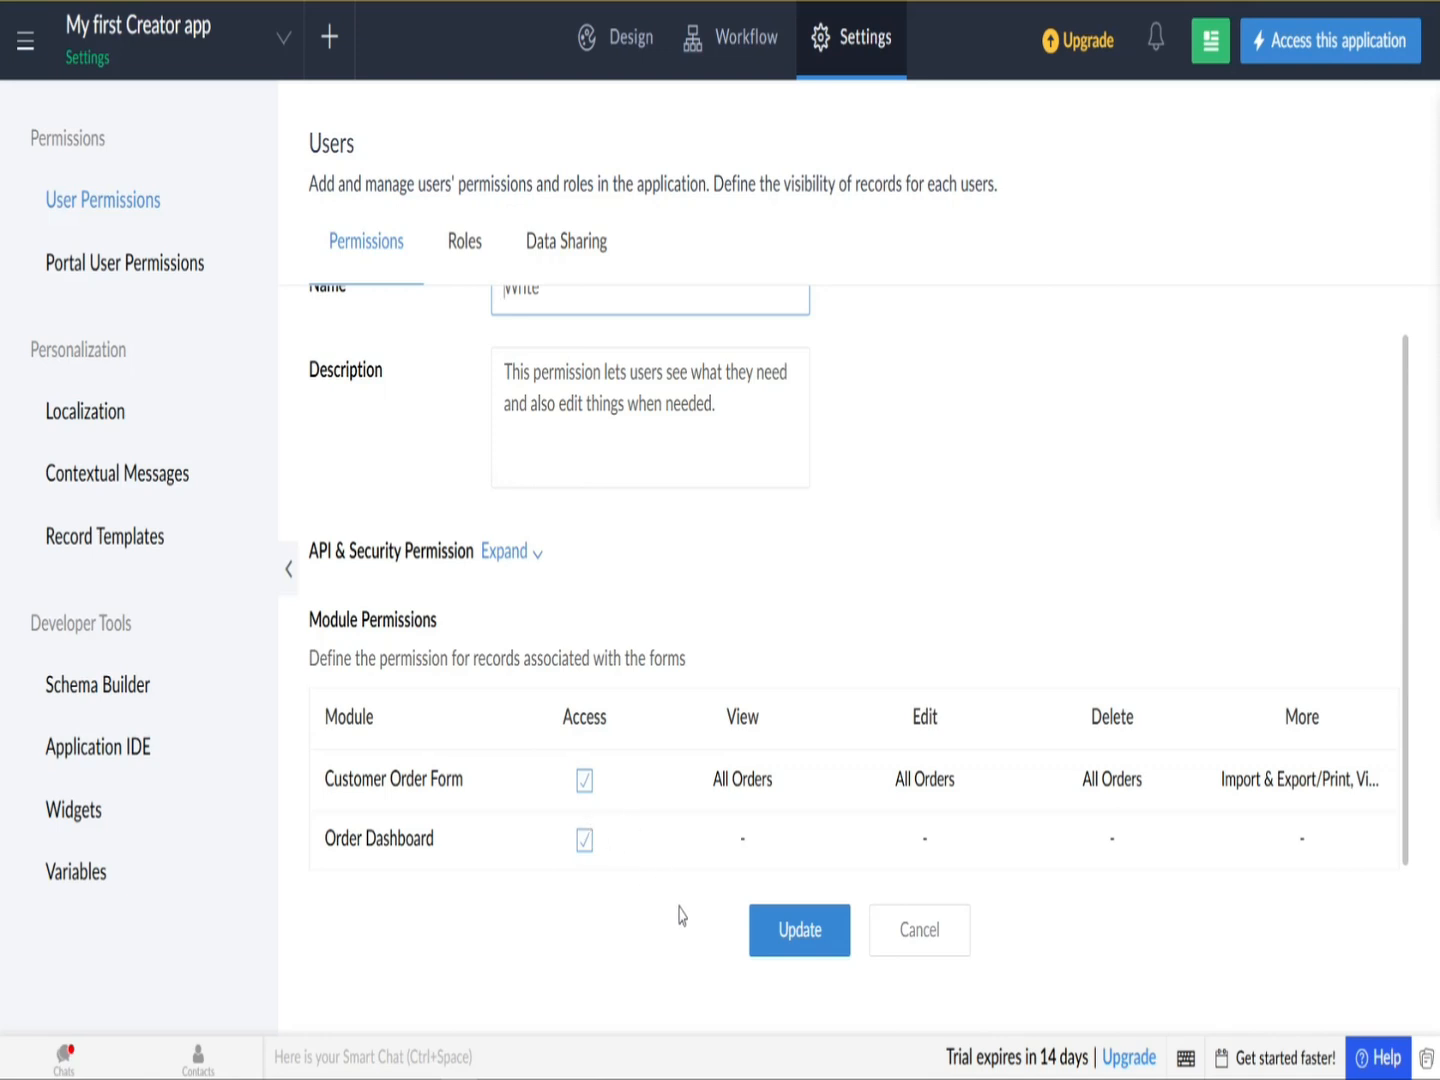
left_click(820, 950)
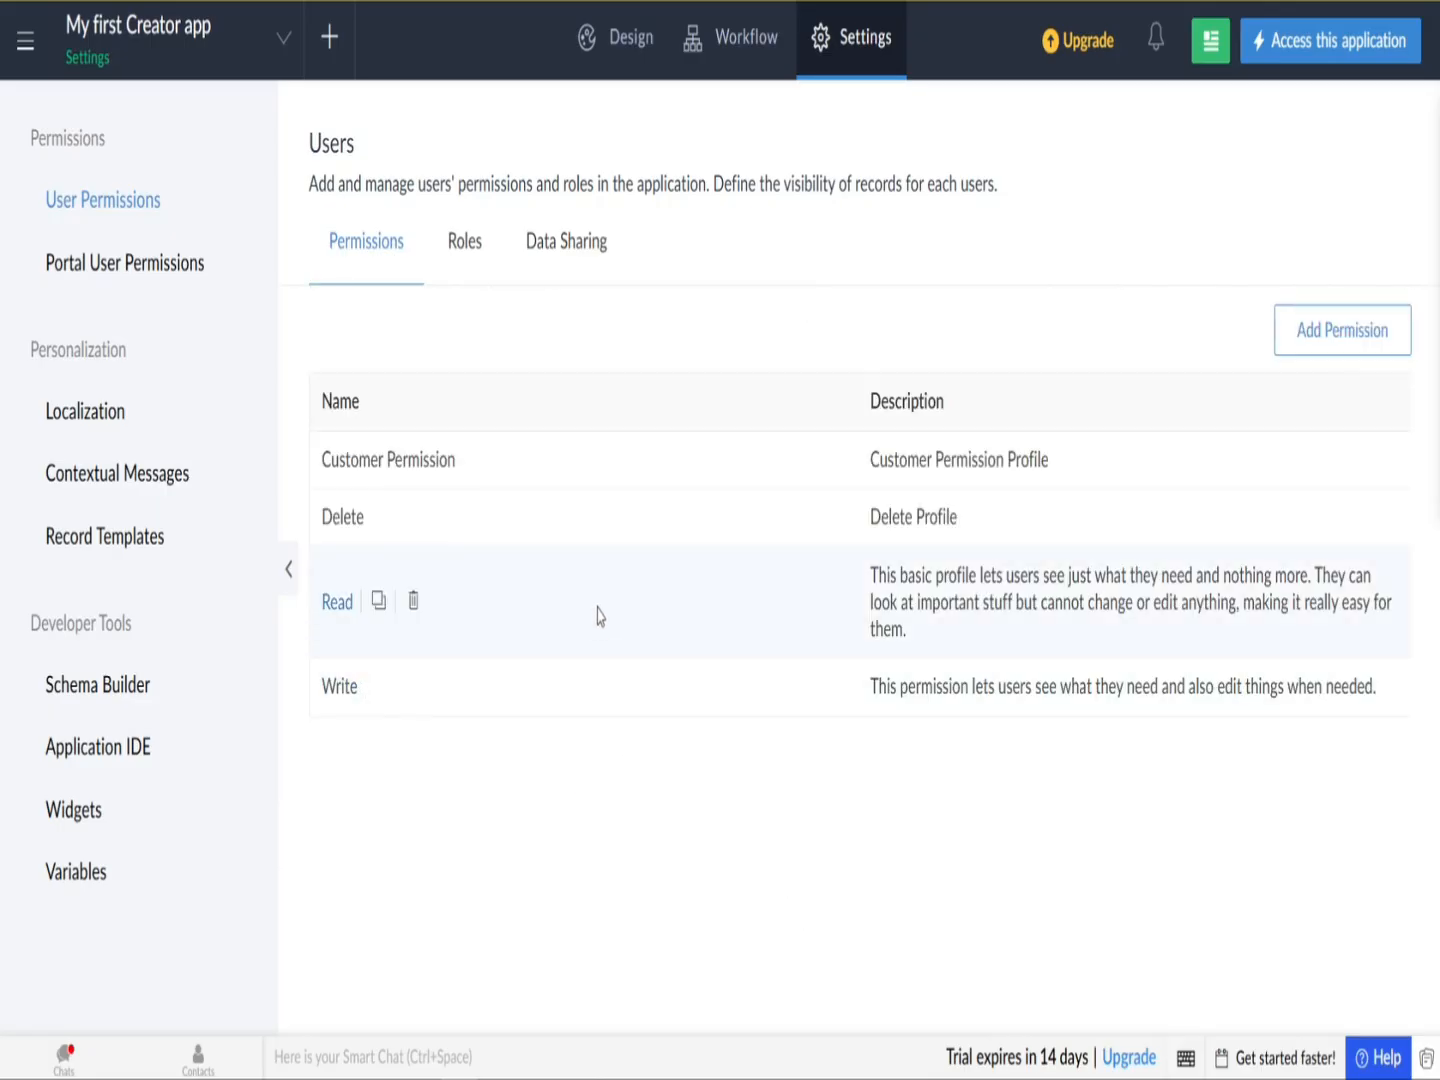
Step: Add a user role named Editor that reports to Manager
left_click(470, 244)
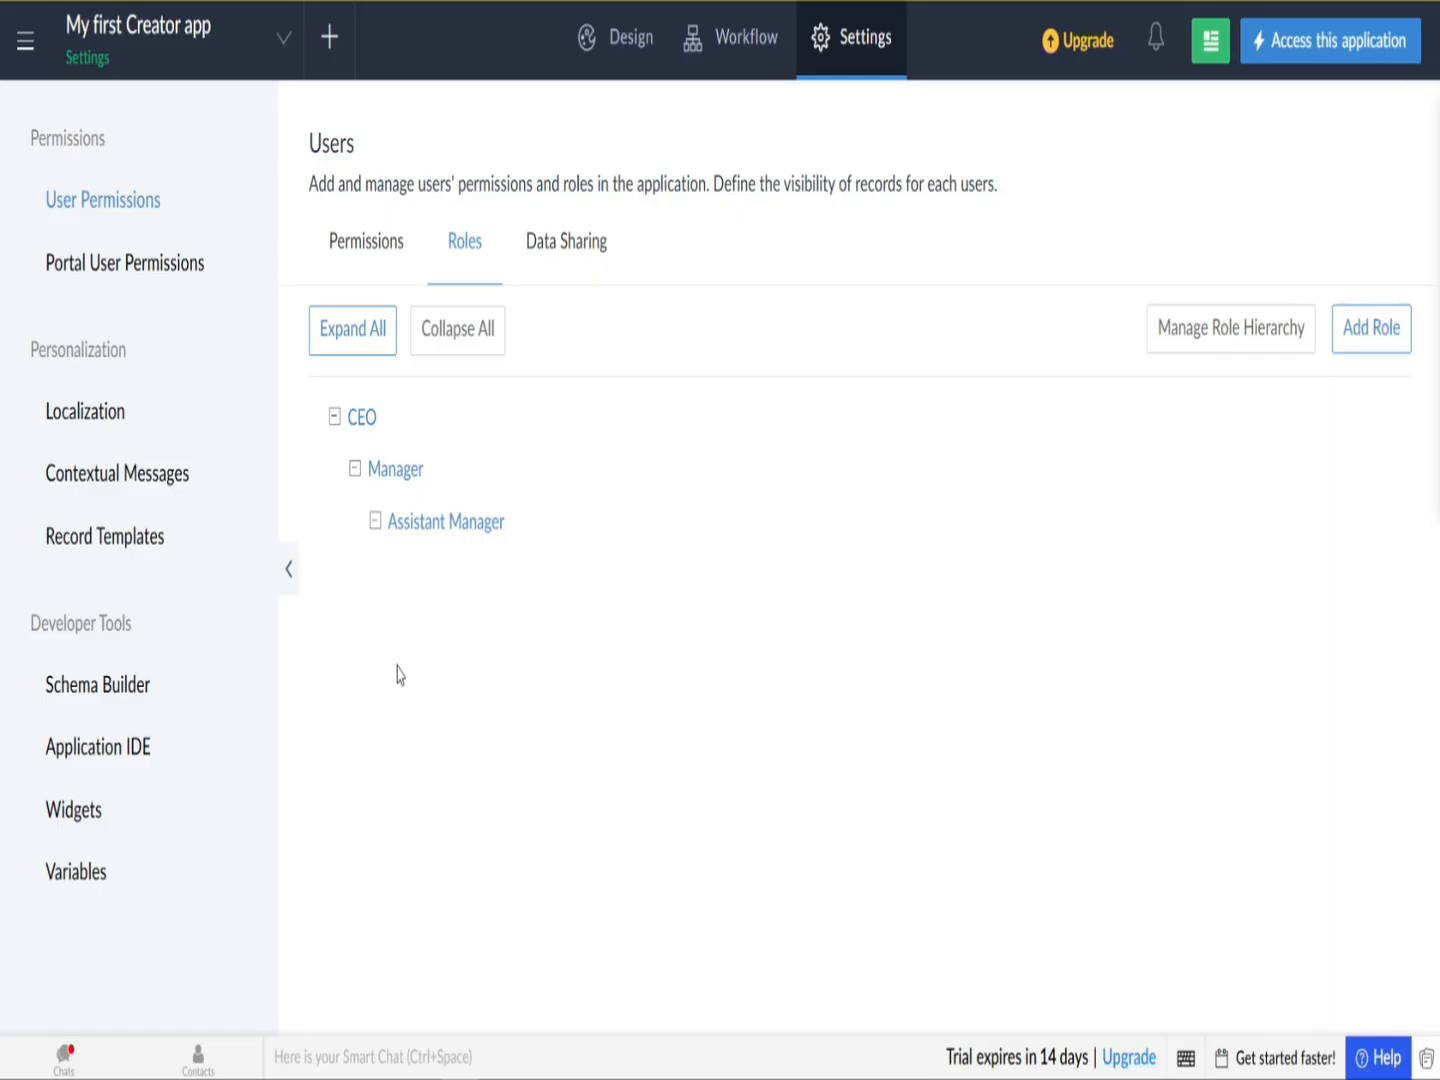
mouse_move(381, 413)
left_click(1393, 341)
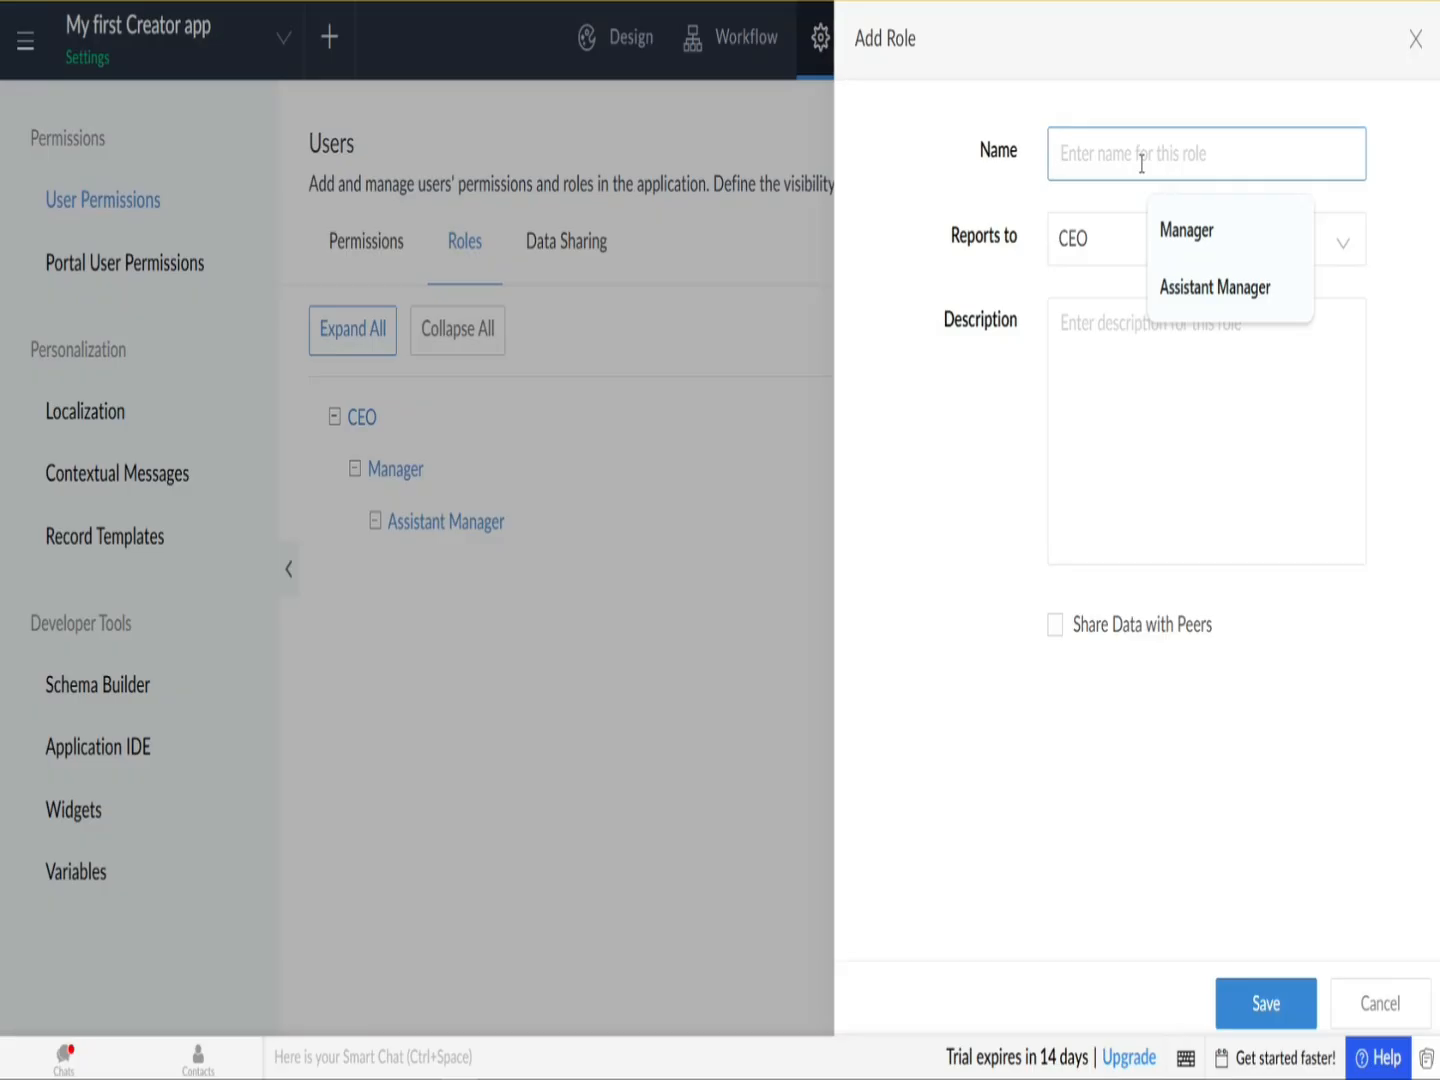
type("Edi")
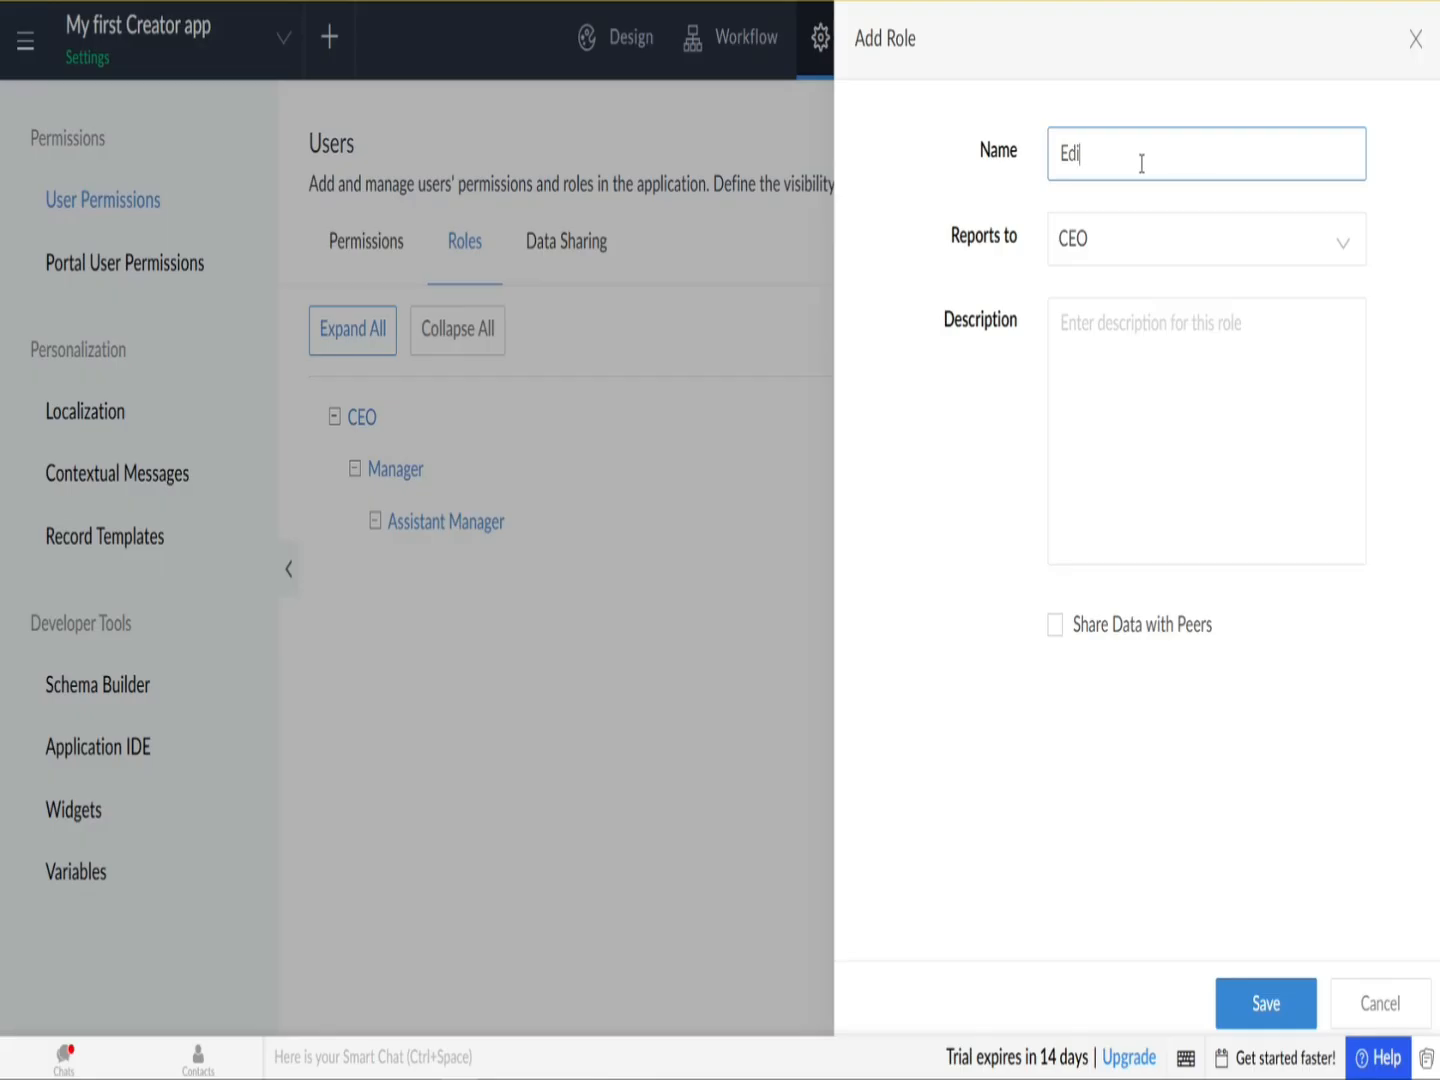
left_click(1131, 260)
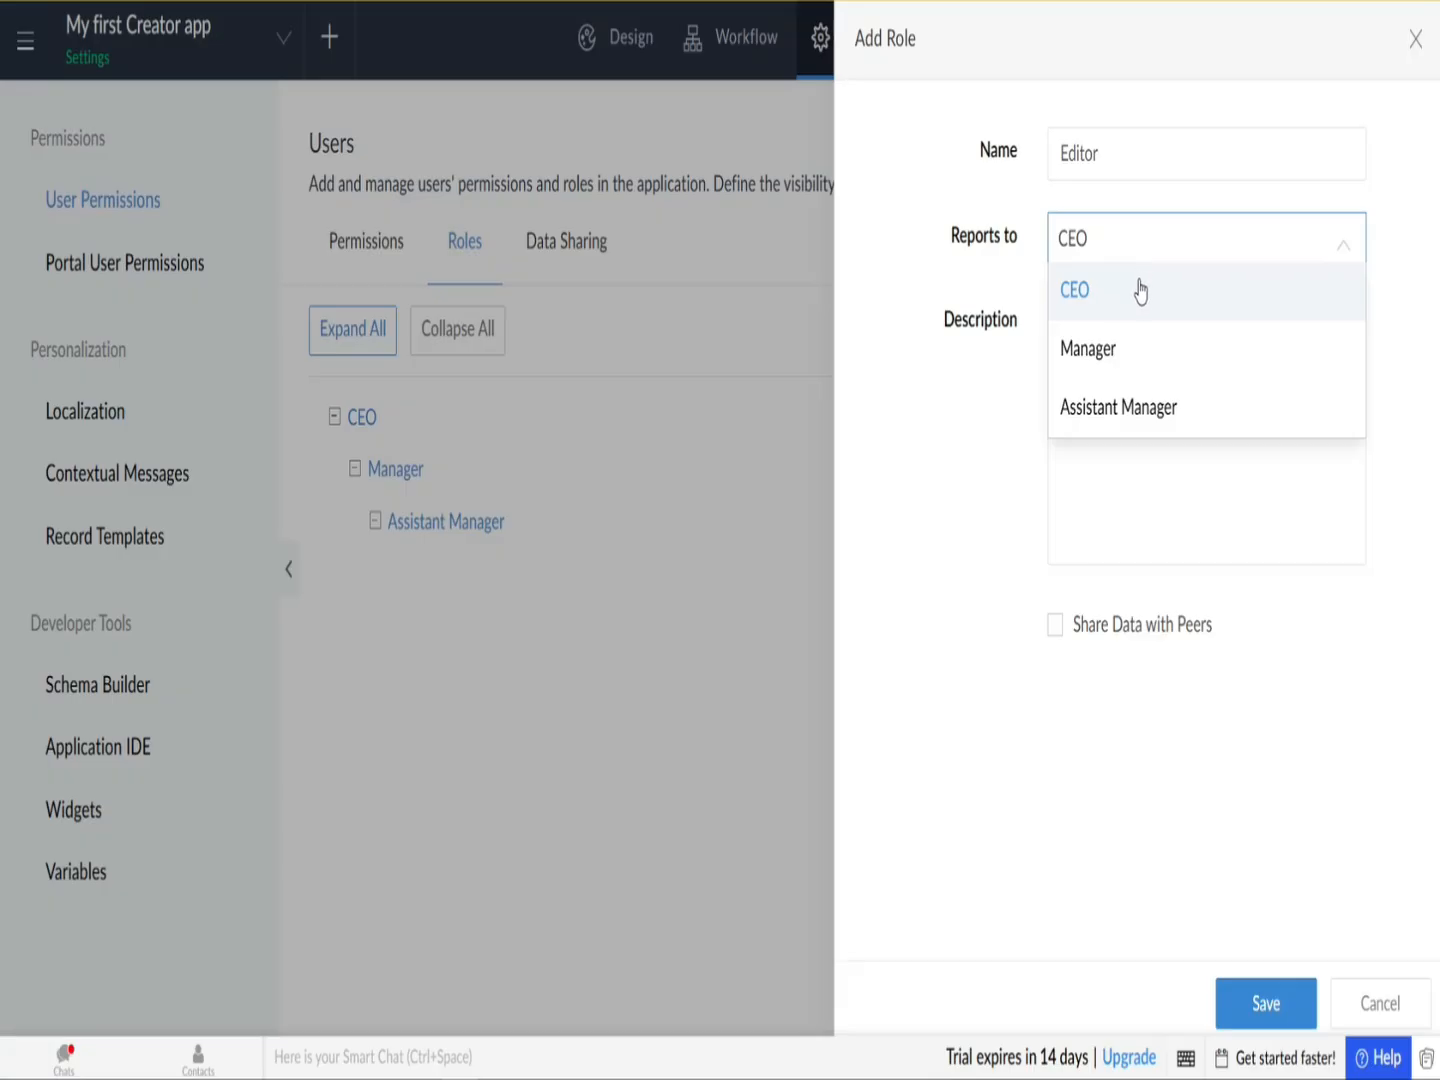
left_click(1127, 356)
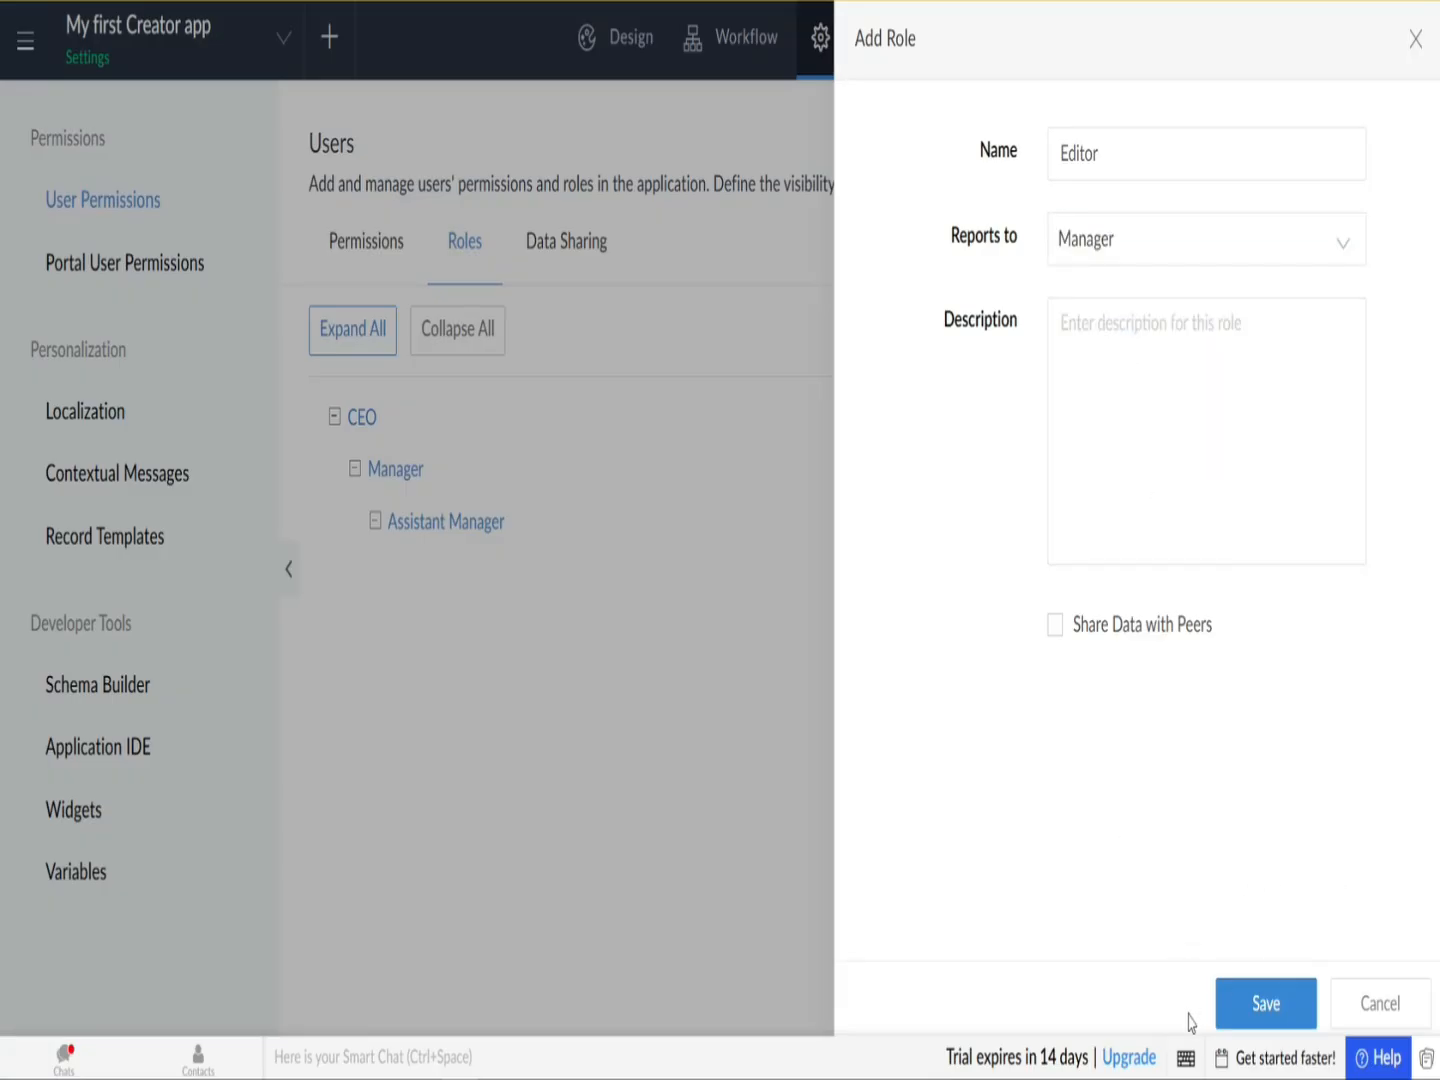
left_click(1244, 1020)
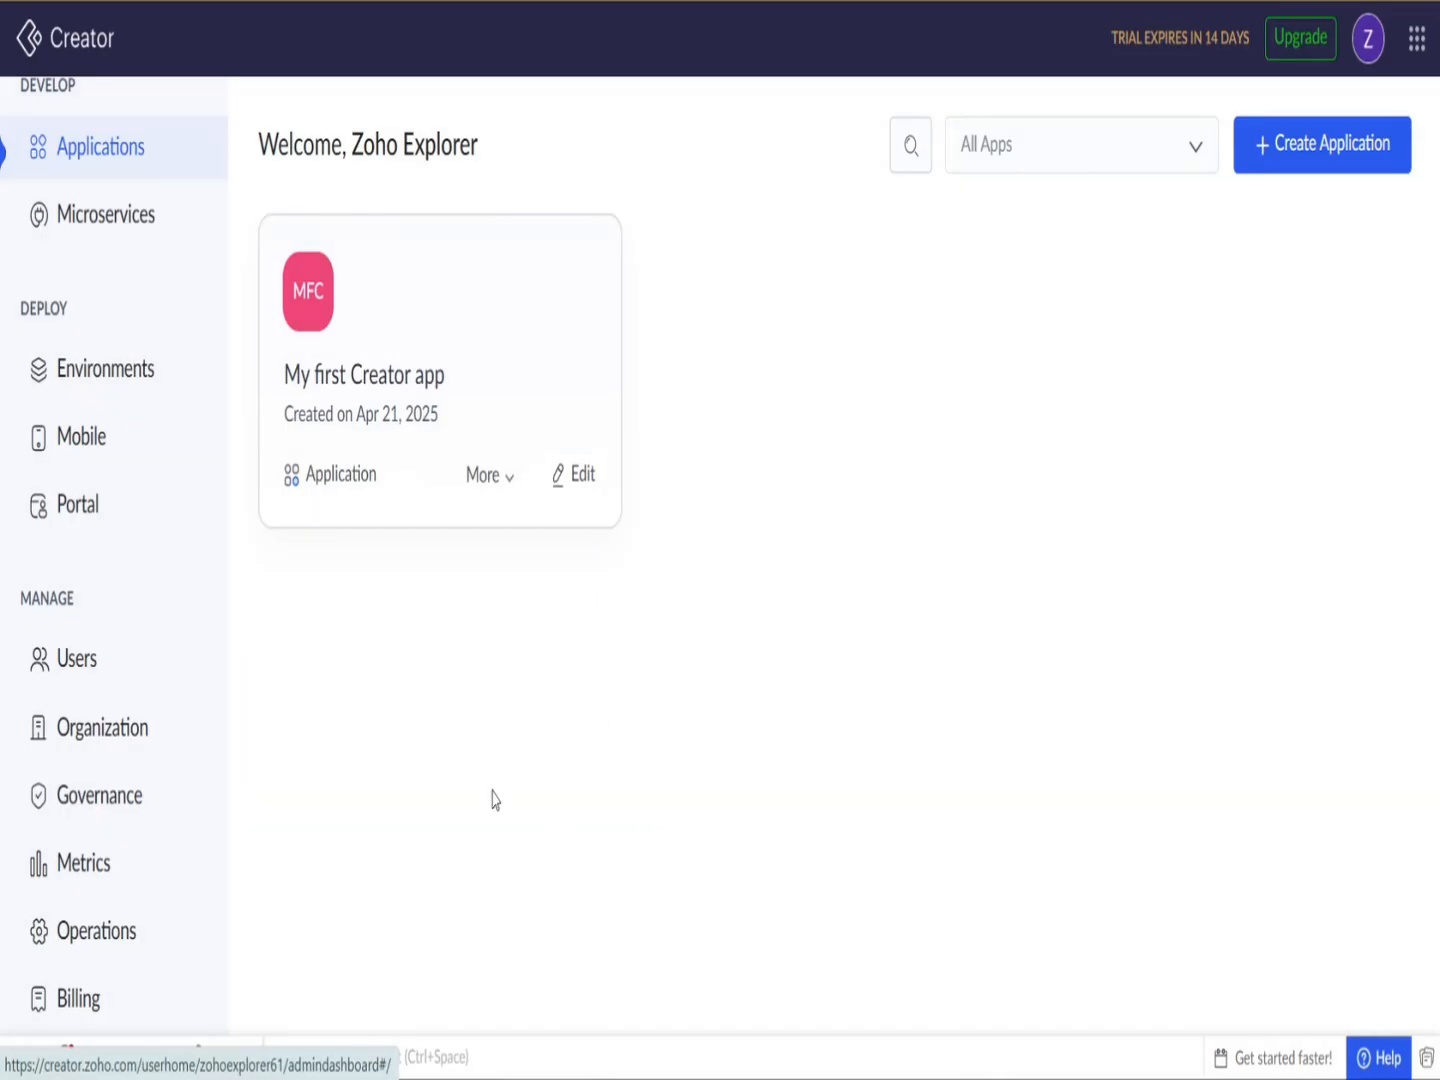
Step: Publish the Customer Order Form component of My first Creator app from the account's Operations settings
double_click(60, 600)
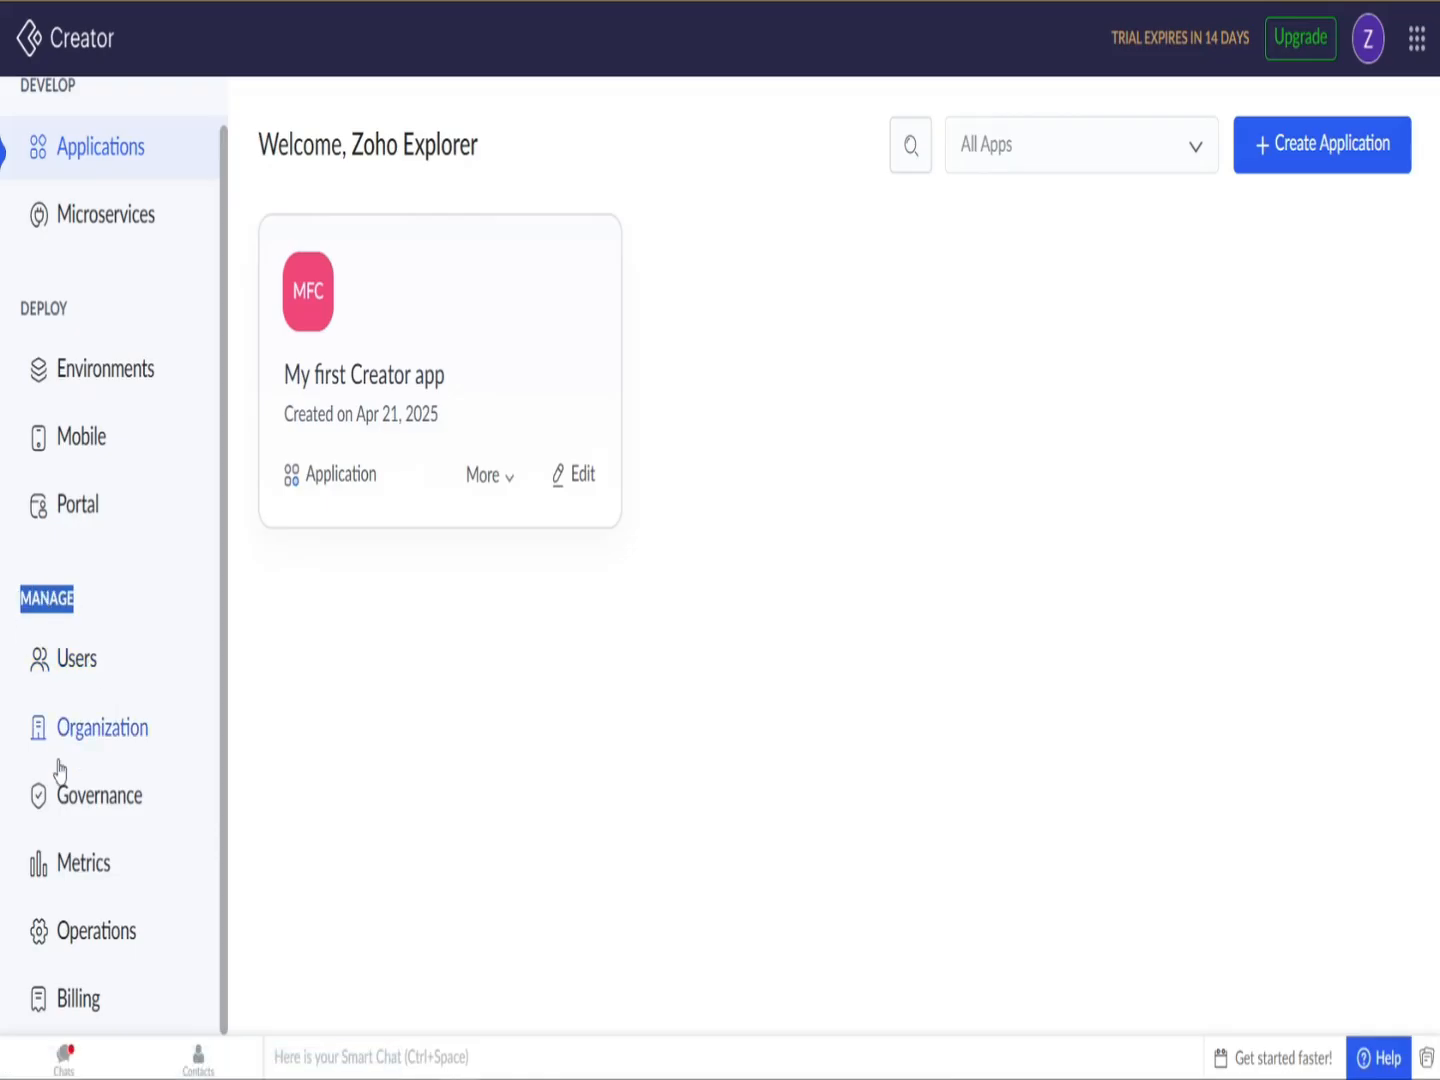
left_click(88, 934)
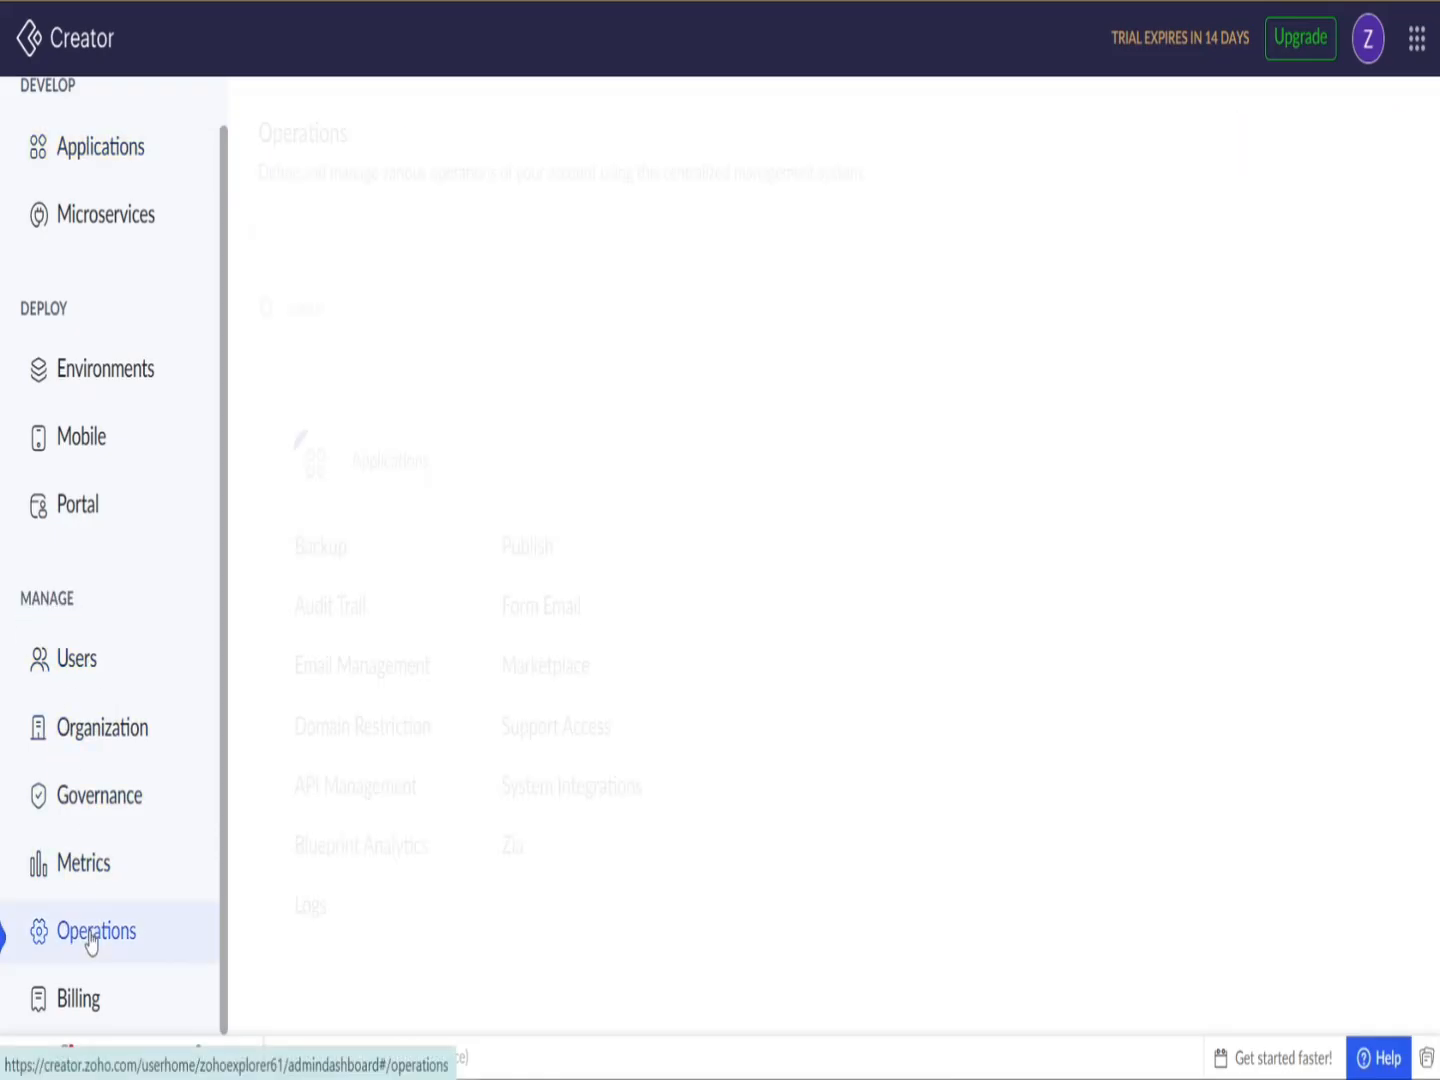
left_click(555, 566)
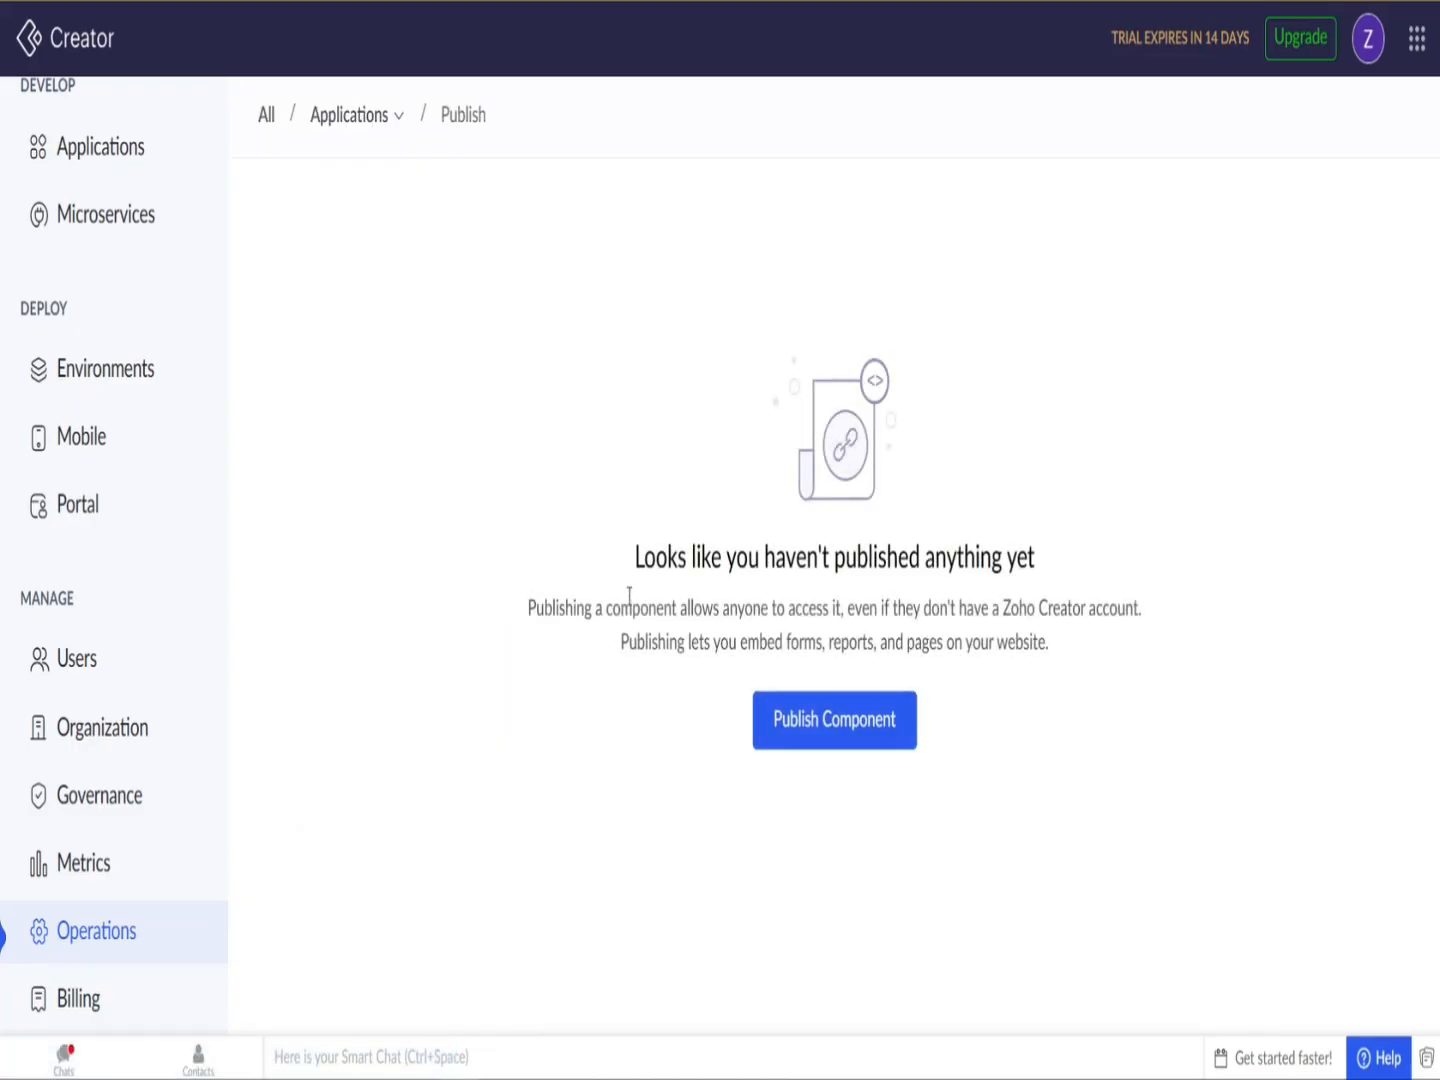
left_click(813, 736)
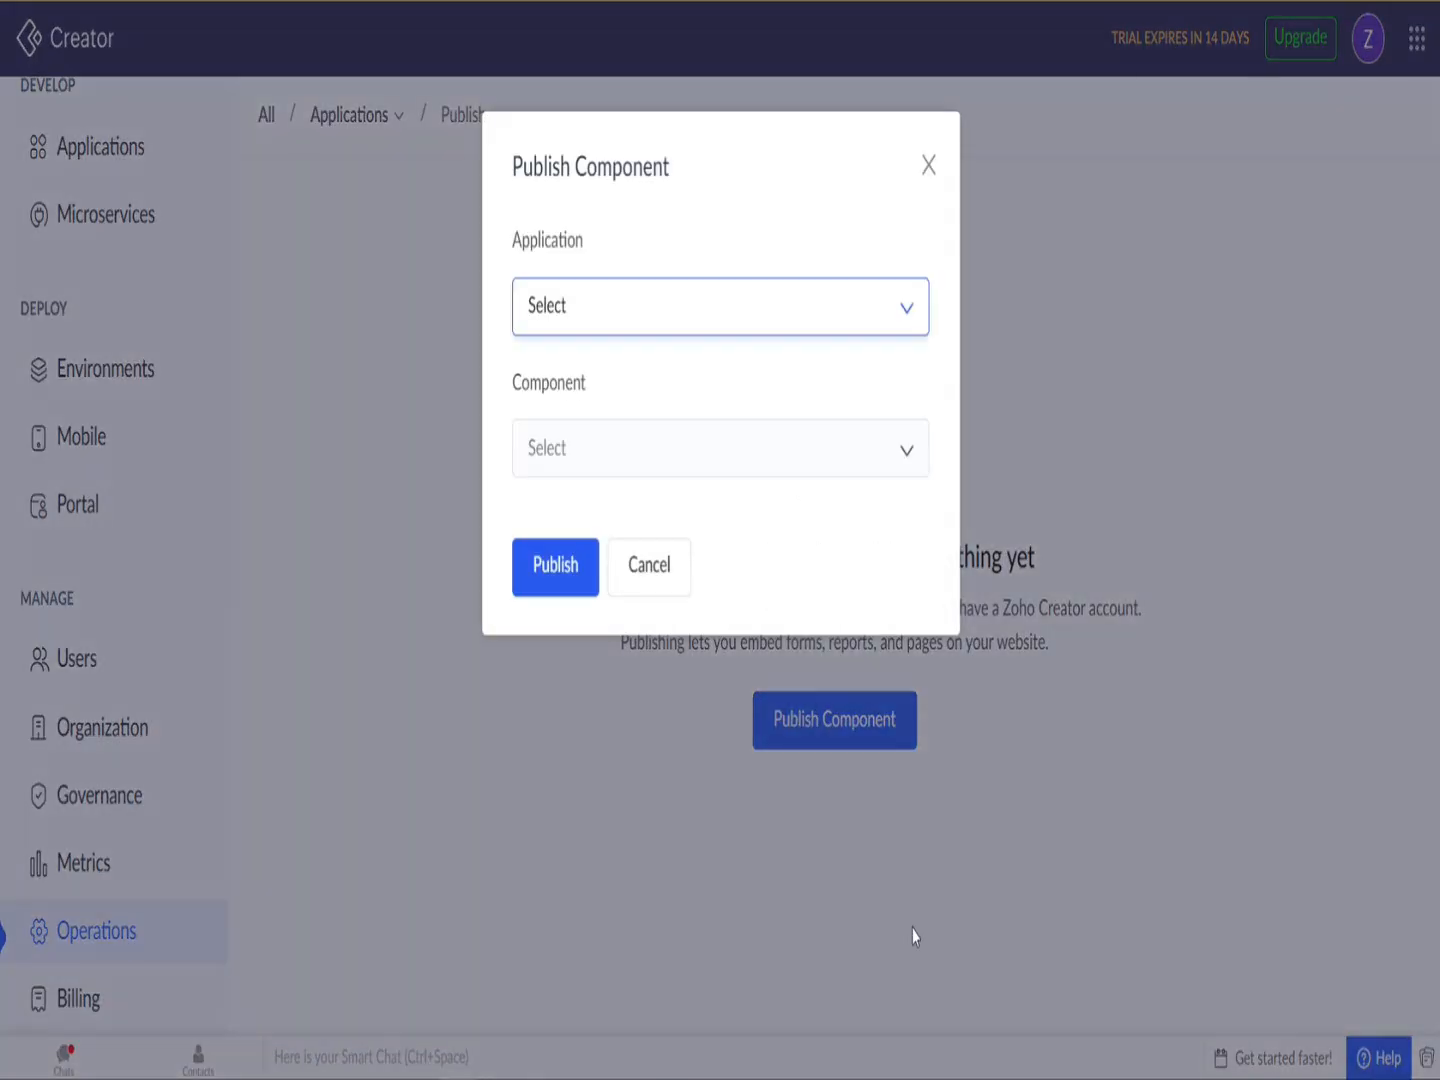
left_click(620, 305)
left_click(620, 468)
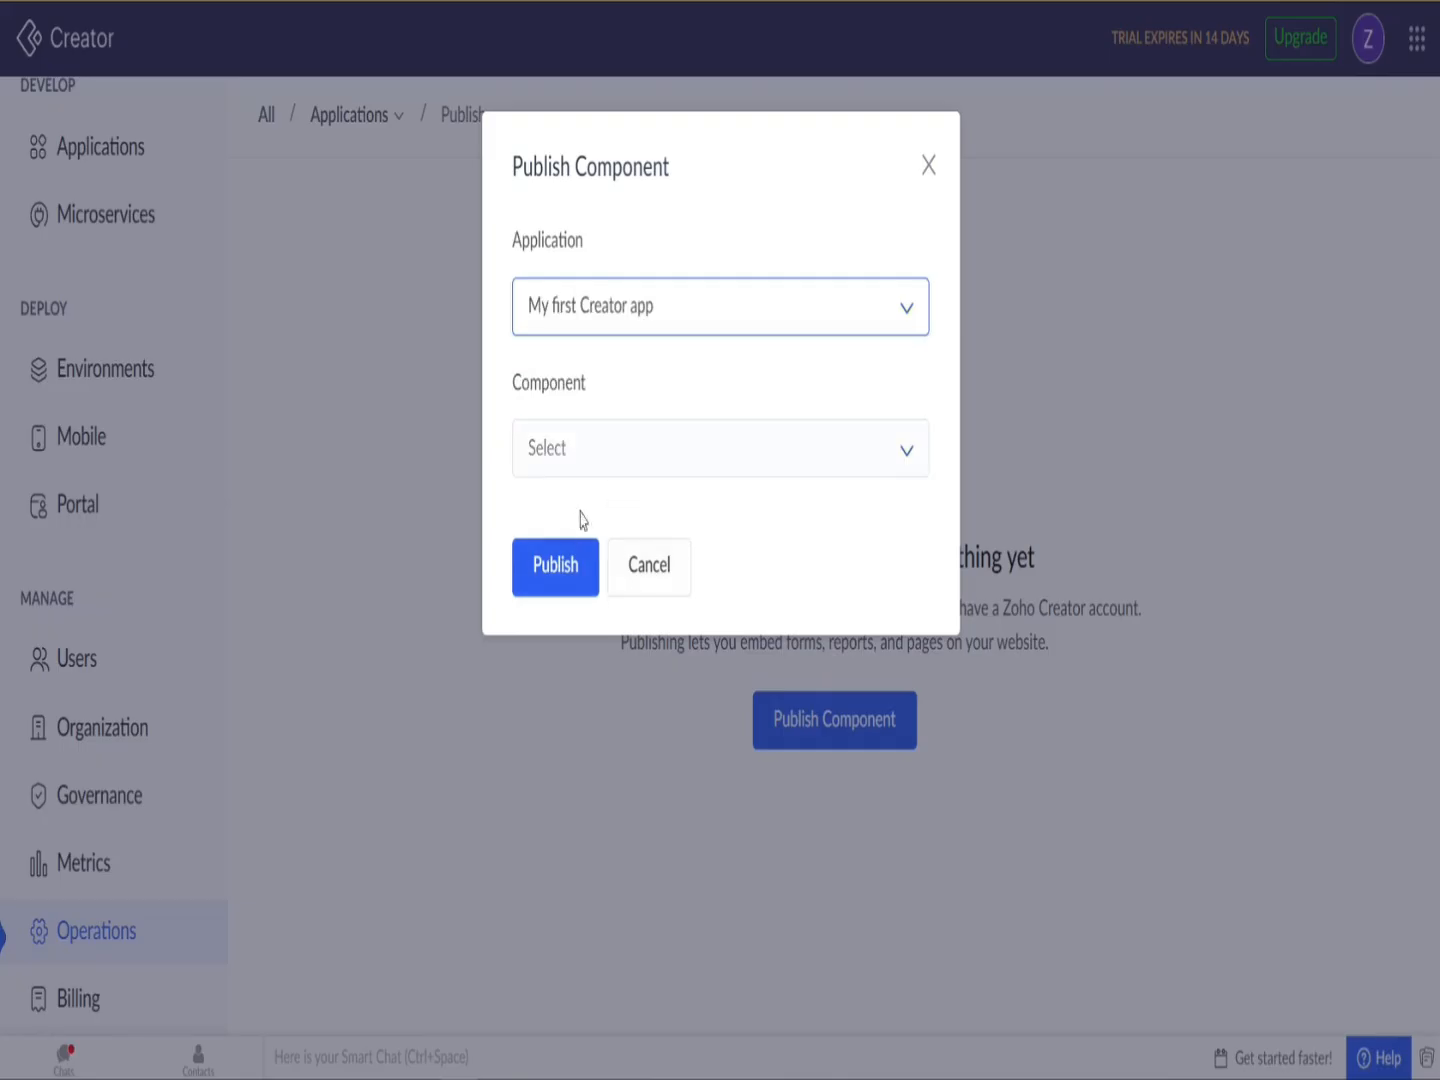
left_click(595, 474)
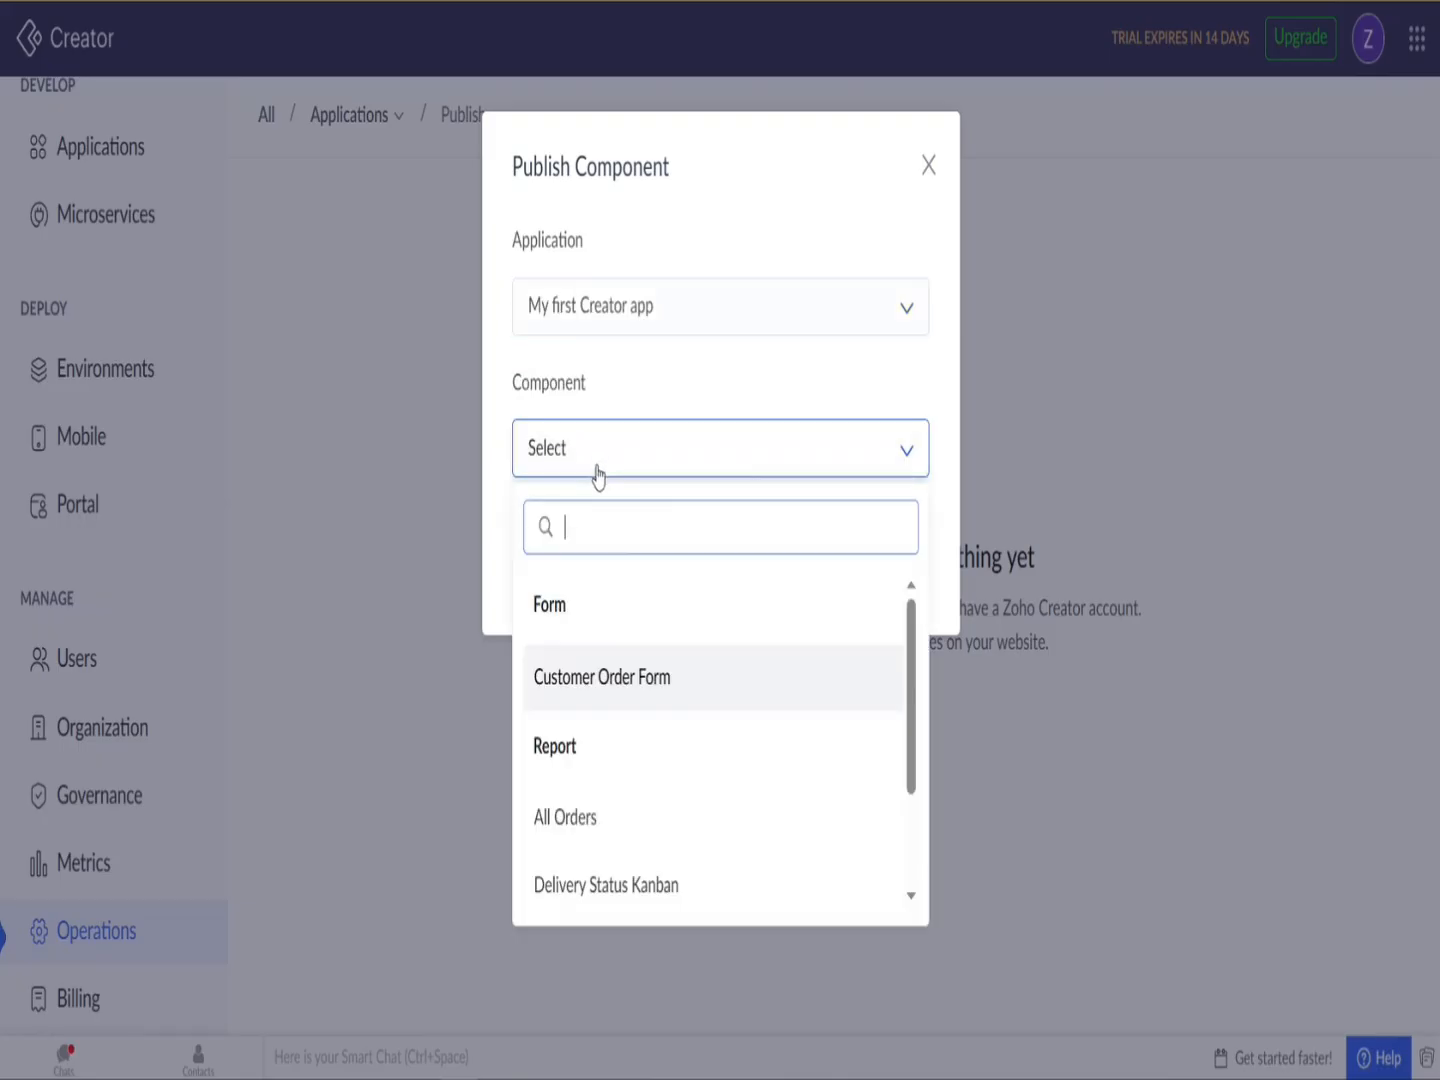
left_click(678, 697)
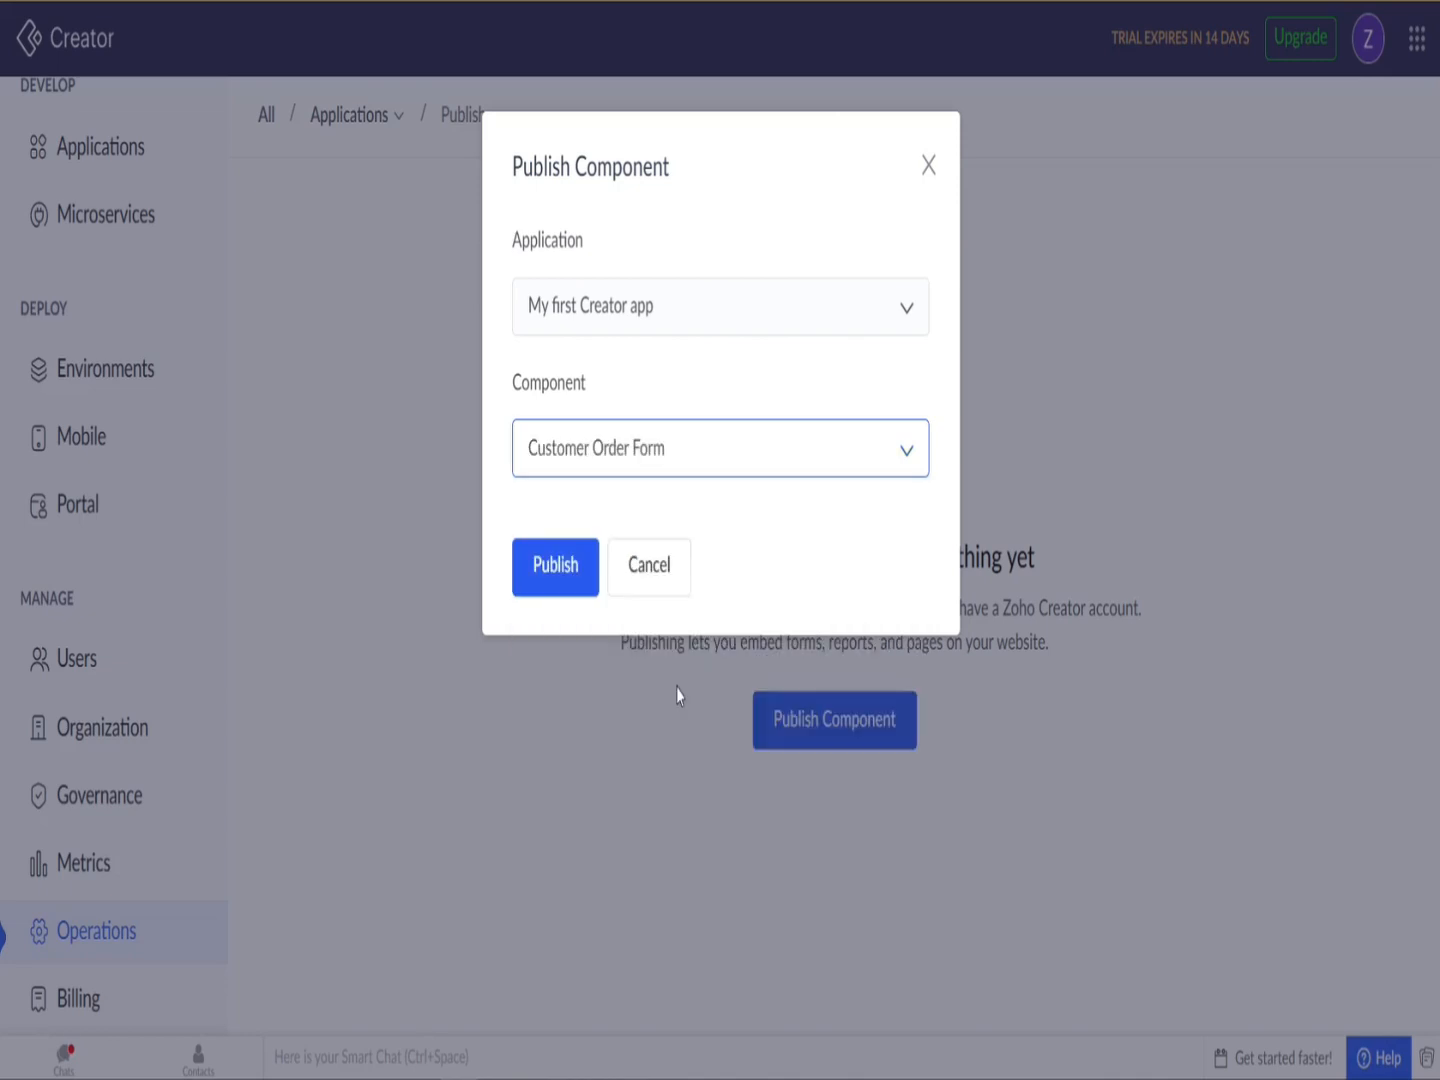
left_click(551, 582)
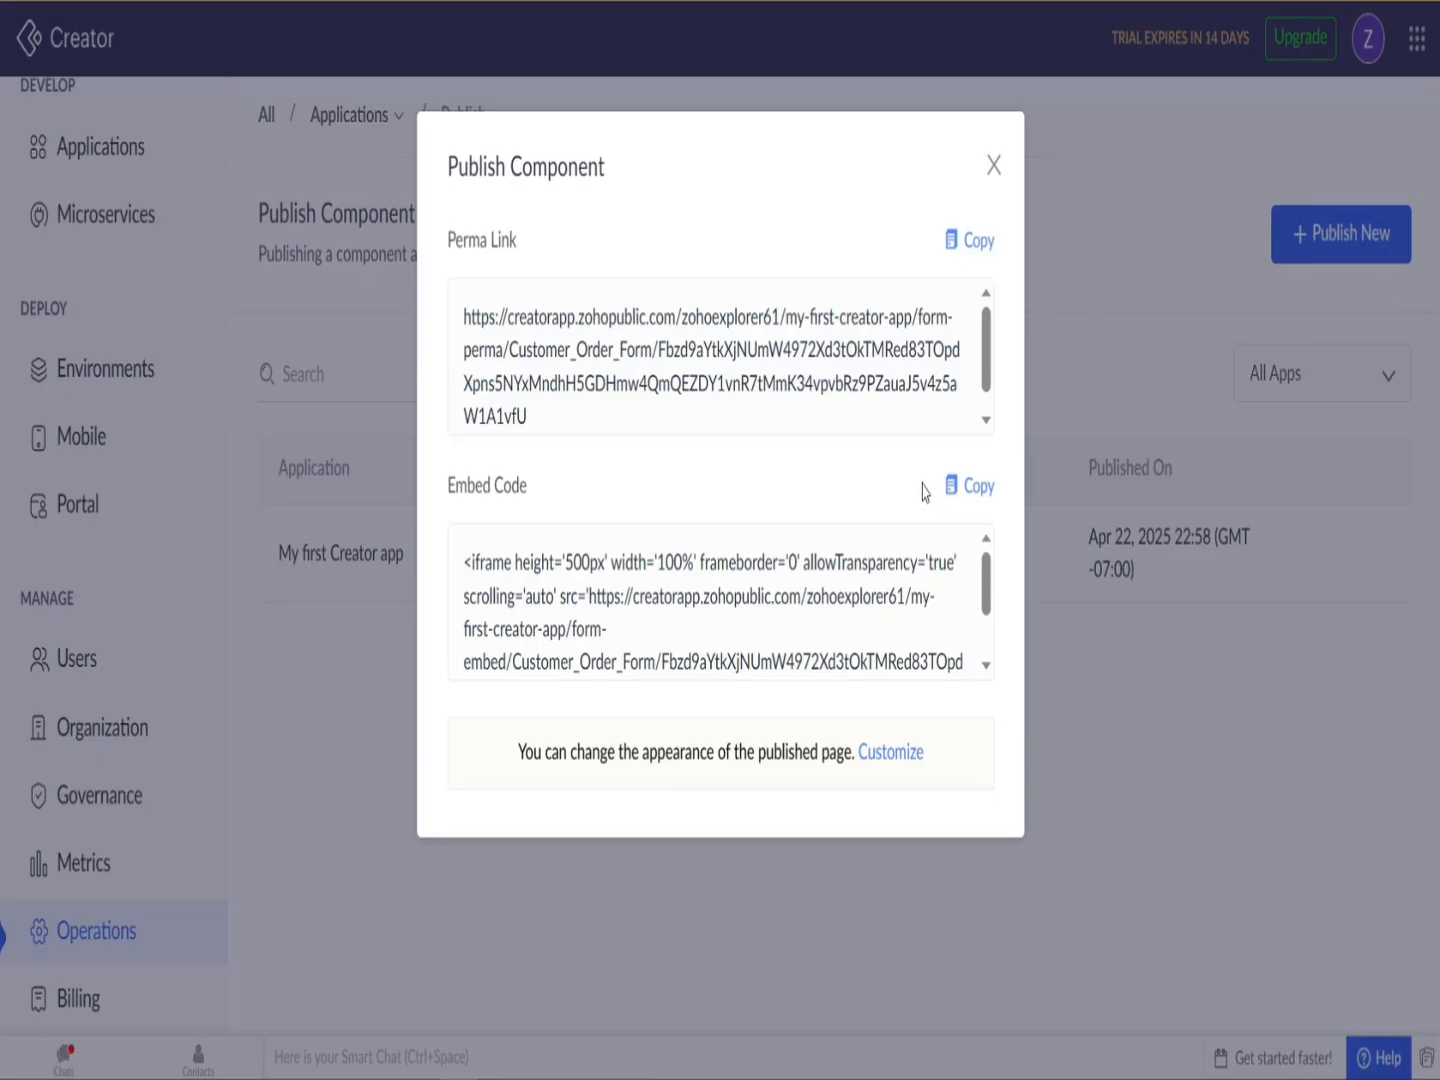
Step: Copy the published form's embed code and insert it as an embed in the Personal Website in Google Sites
left_click(980, 490)
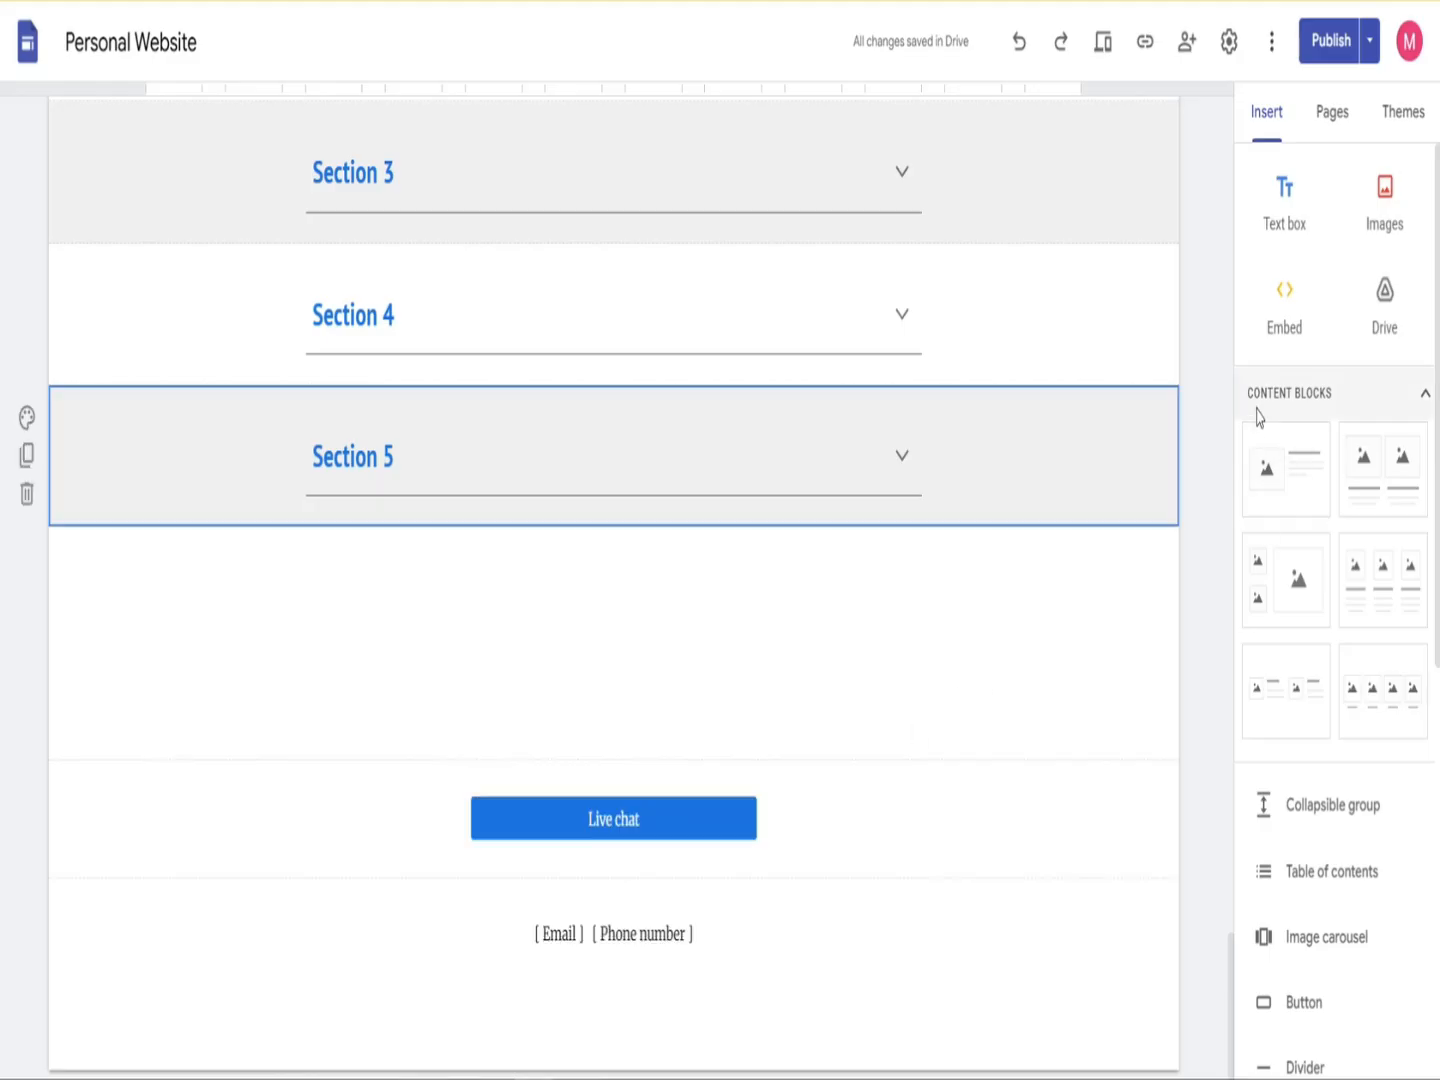
left_click(1283, 335)
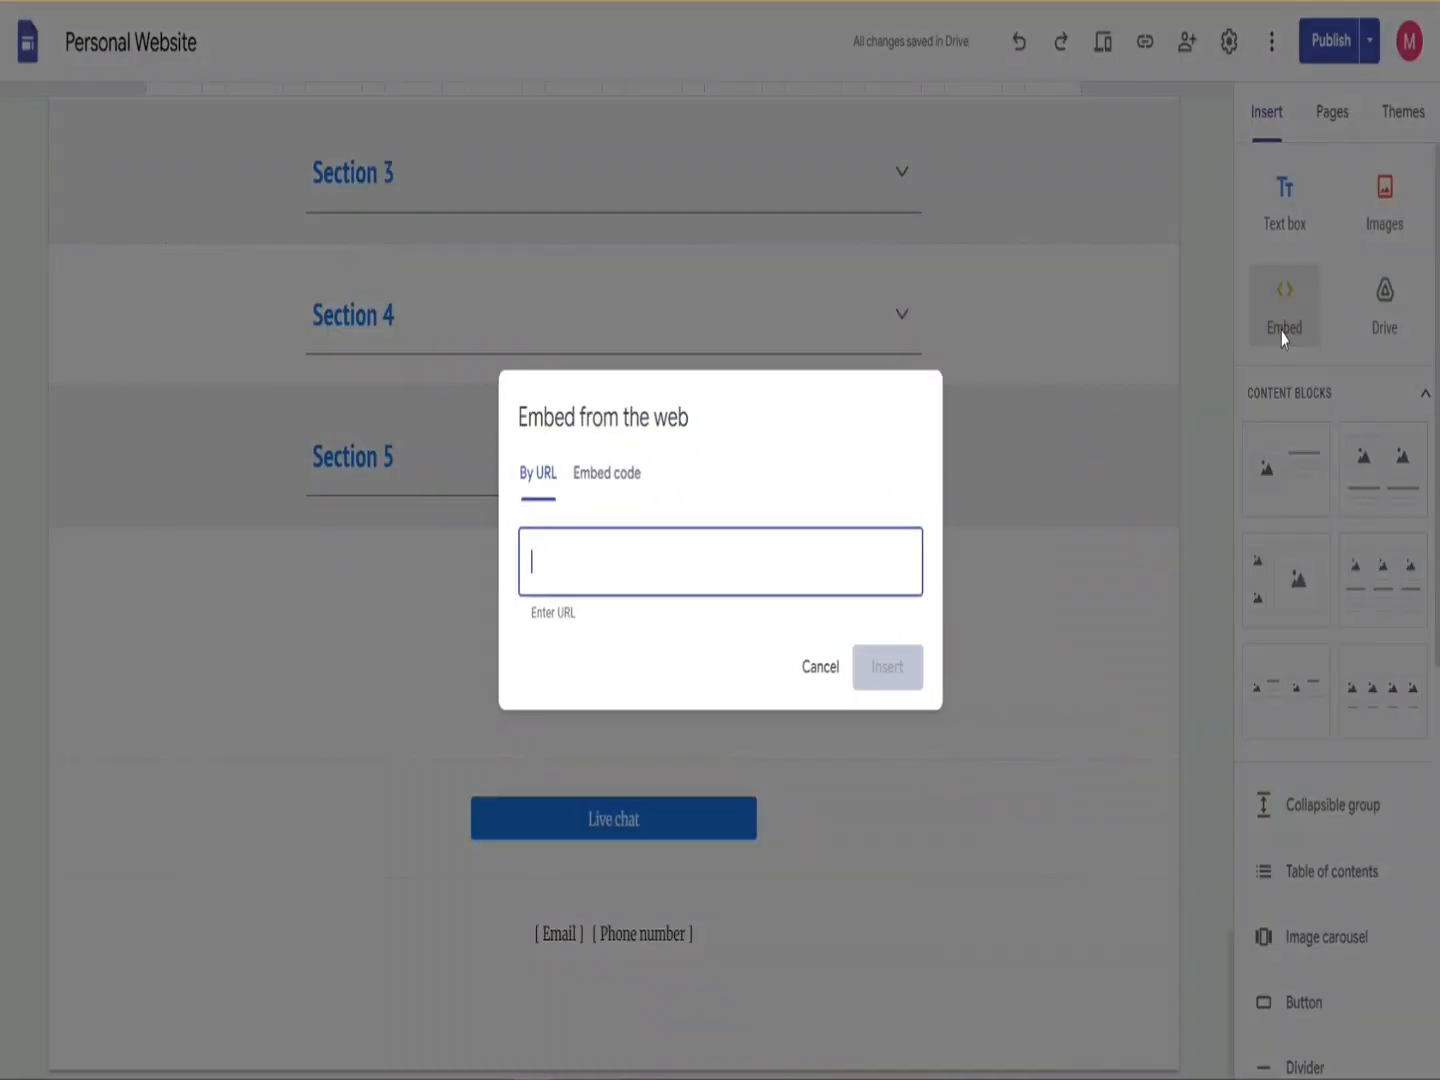
left_click(624, 488)
key("ctrl+v")
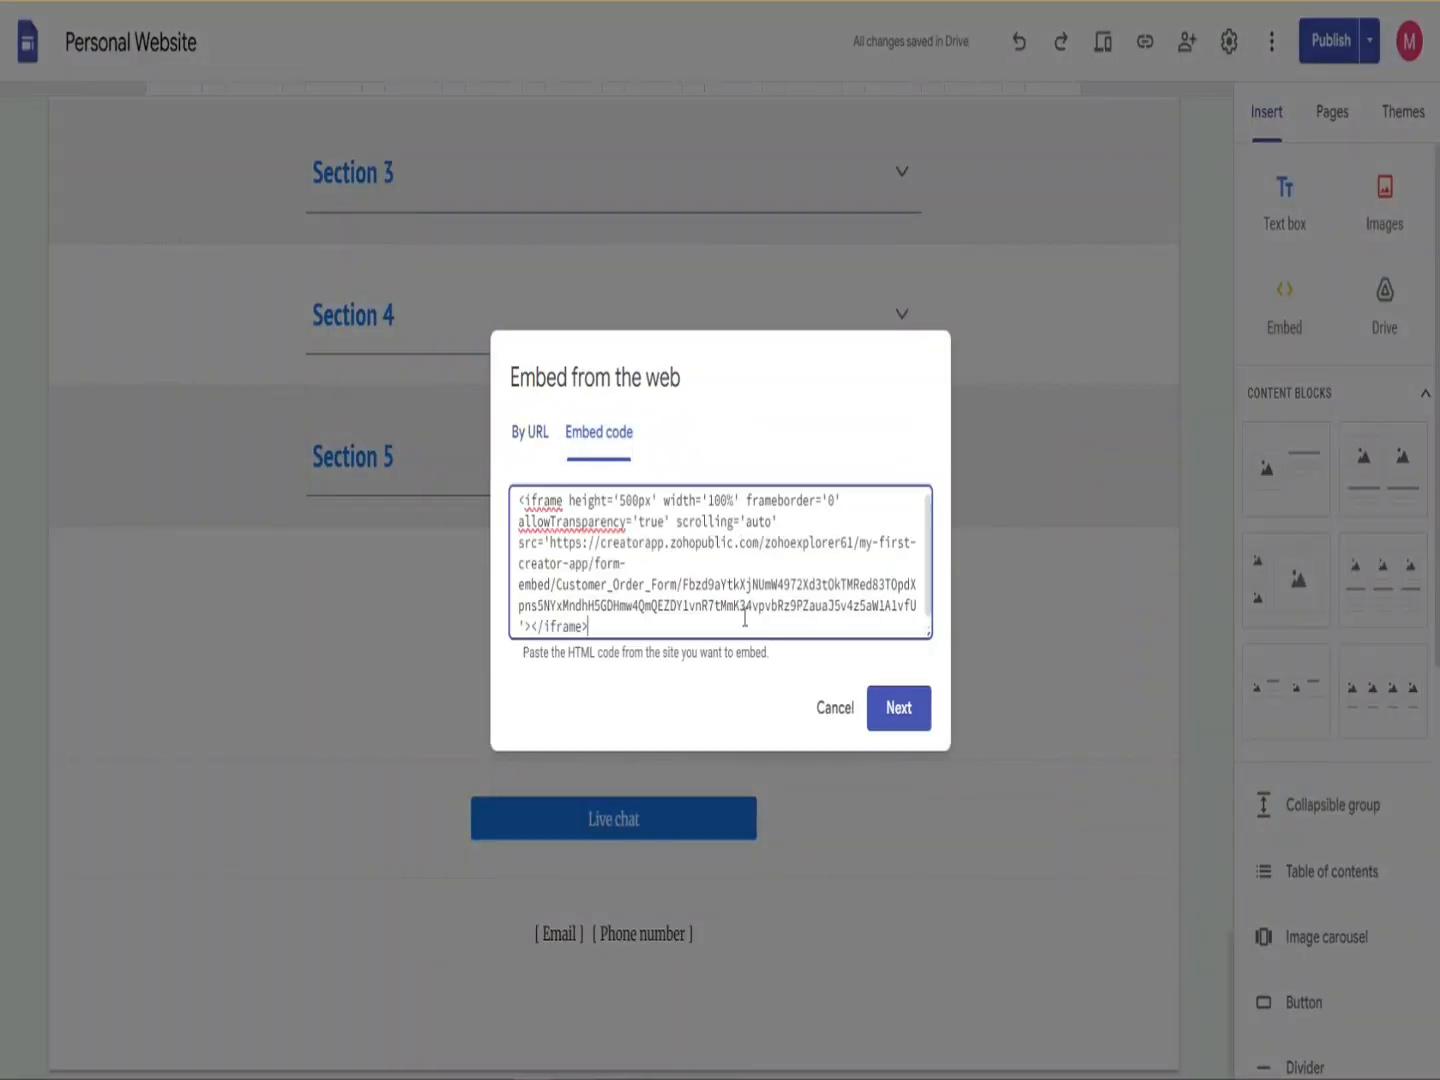
left_click(912, 720)
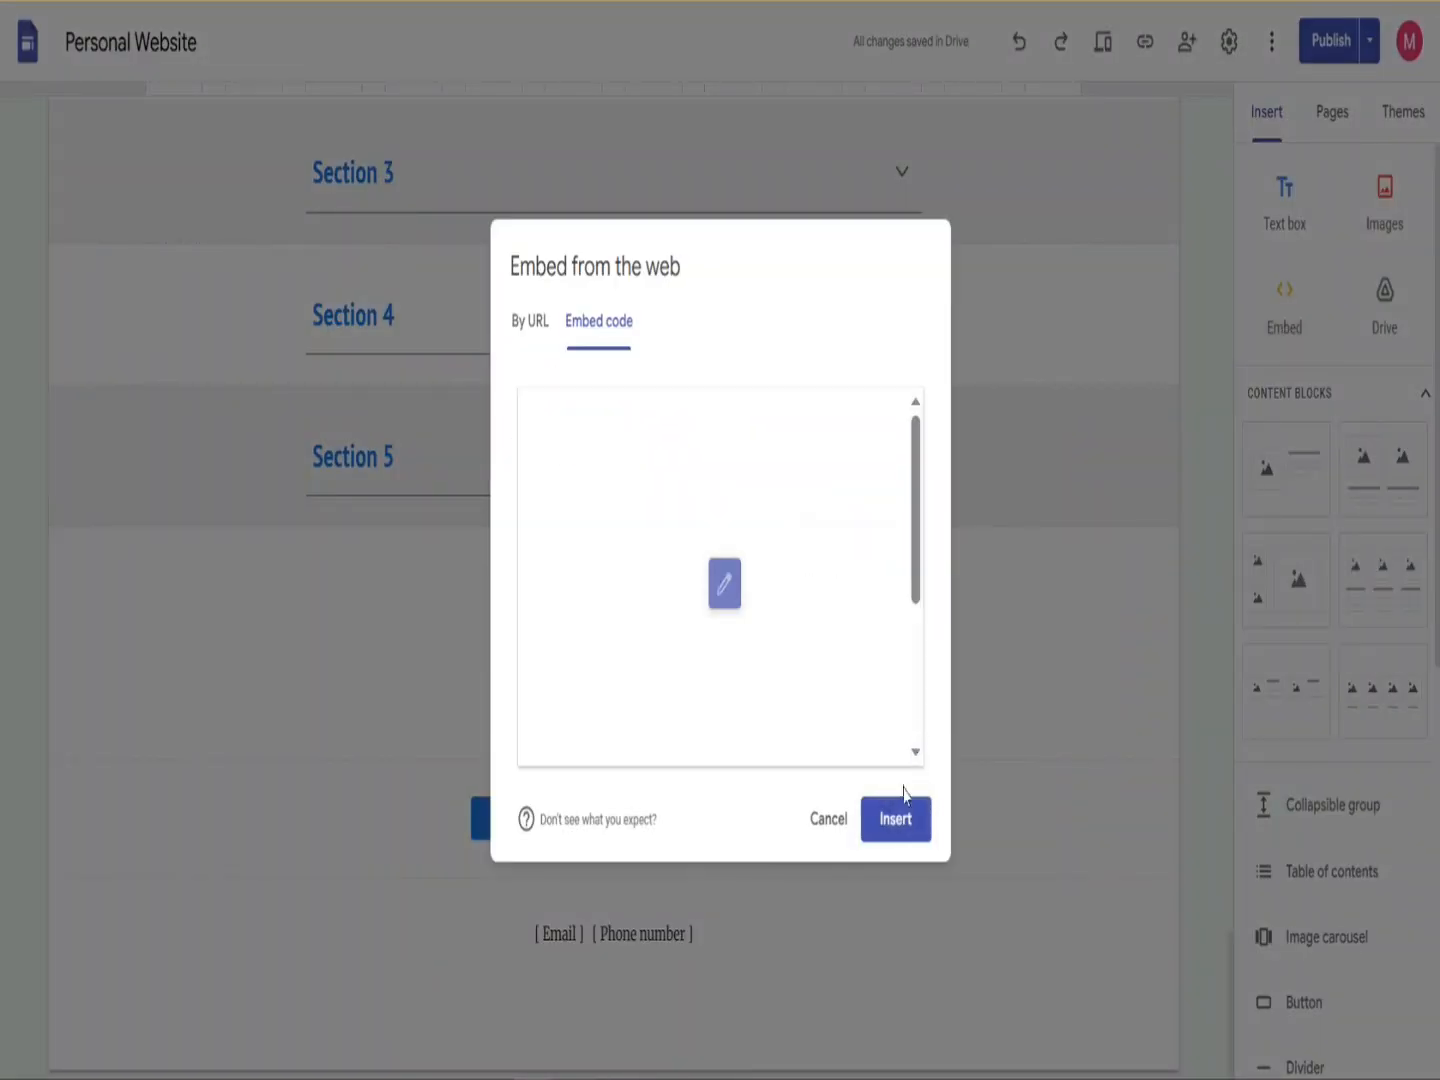
left_click(908, 842)
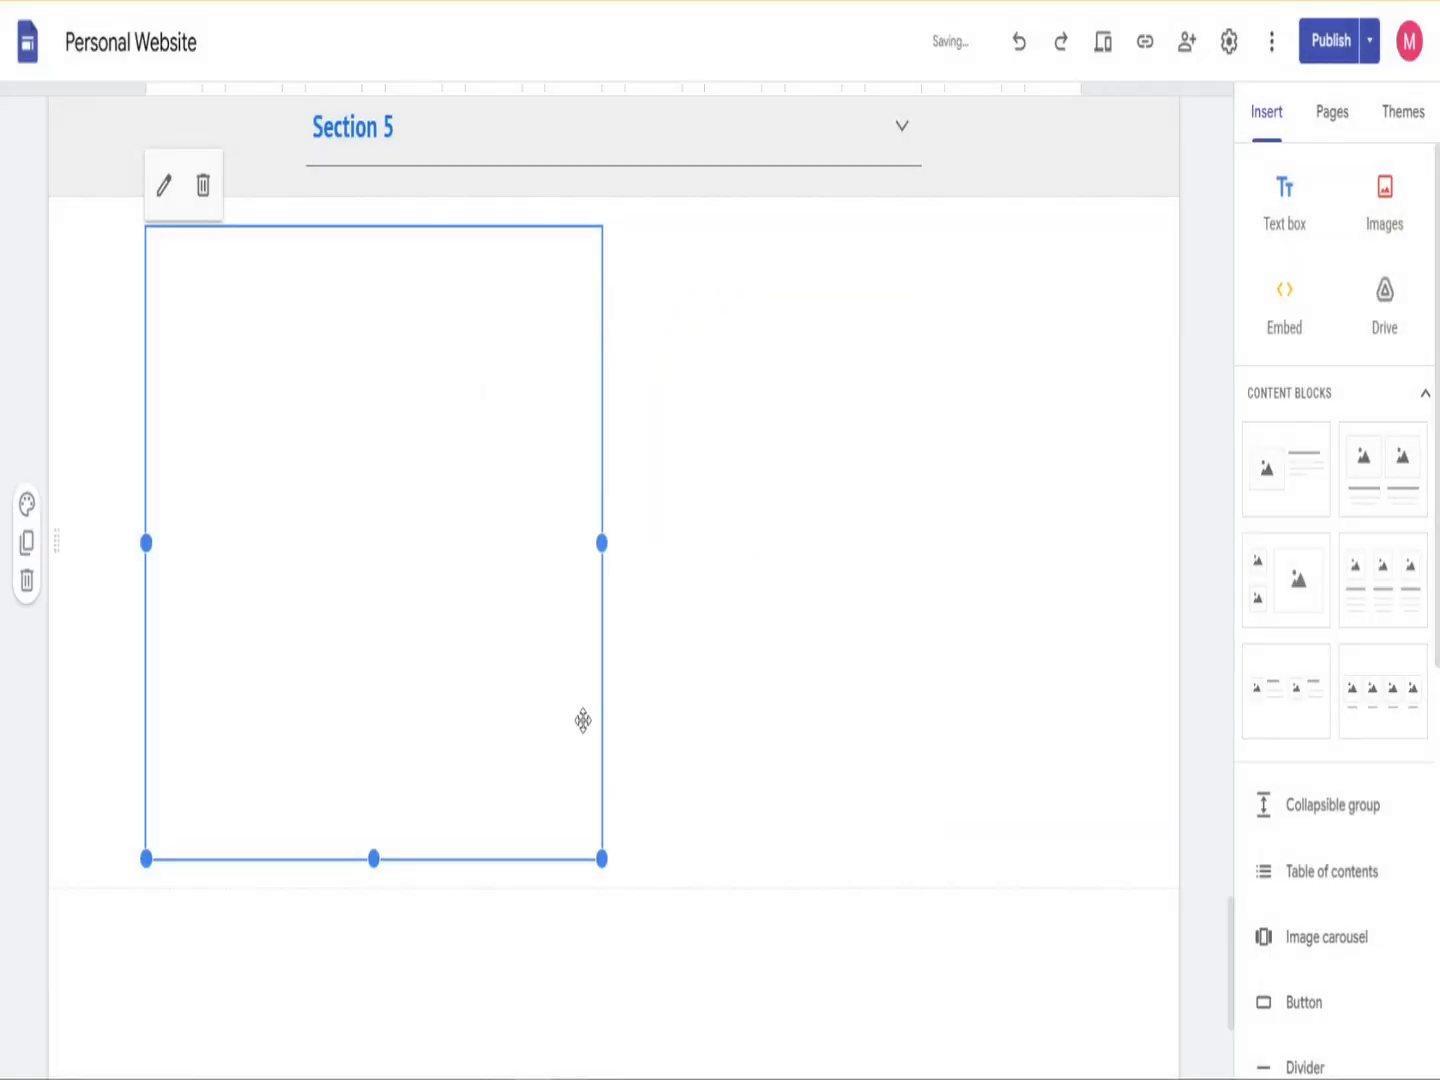
Step: Widen the embedded order form to the page's full content width and extend its height downward
left_click_drag(603, 542, 1081, 543)
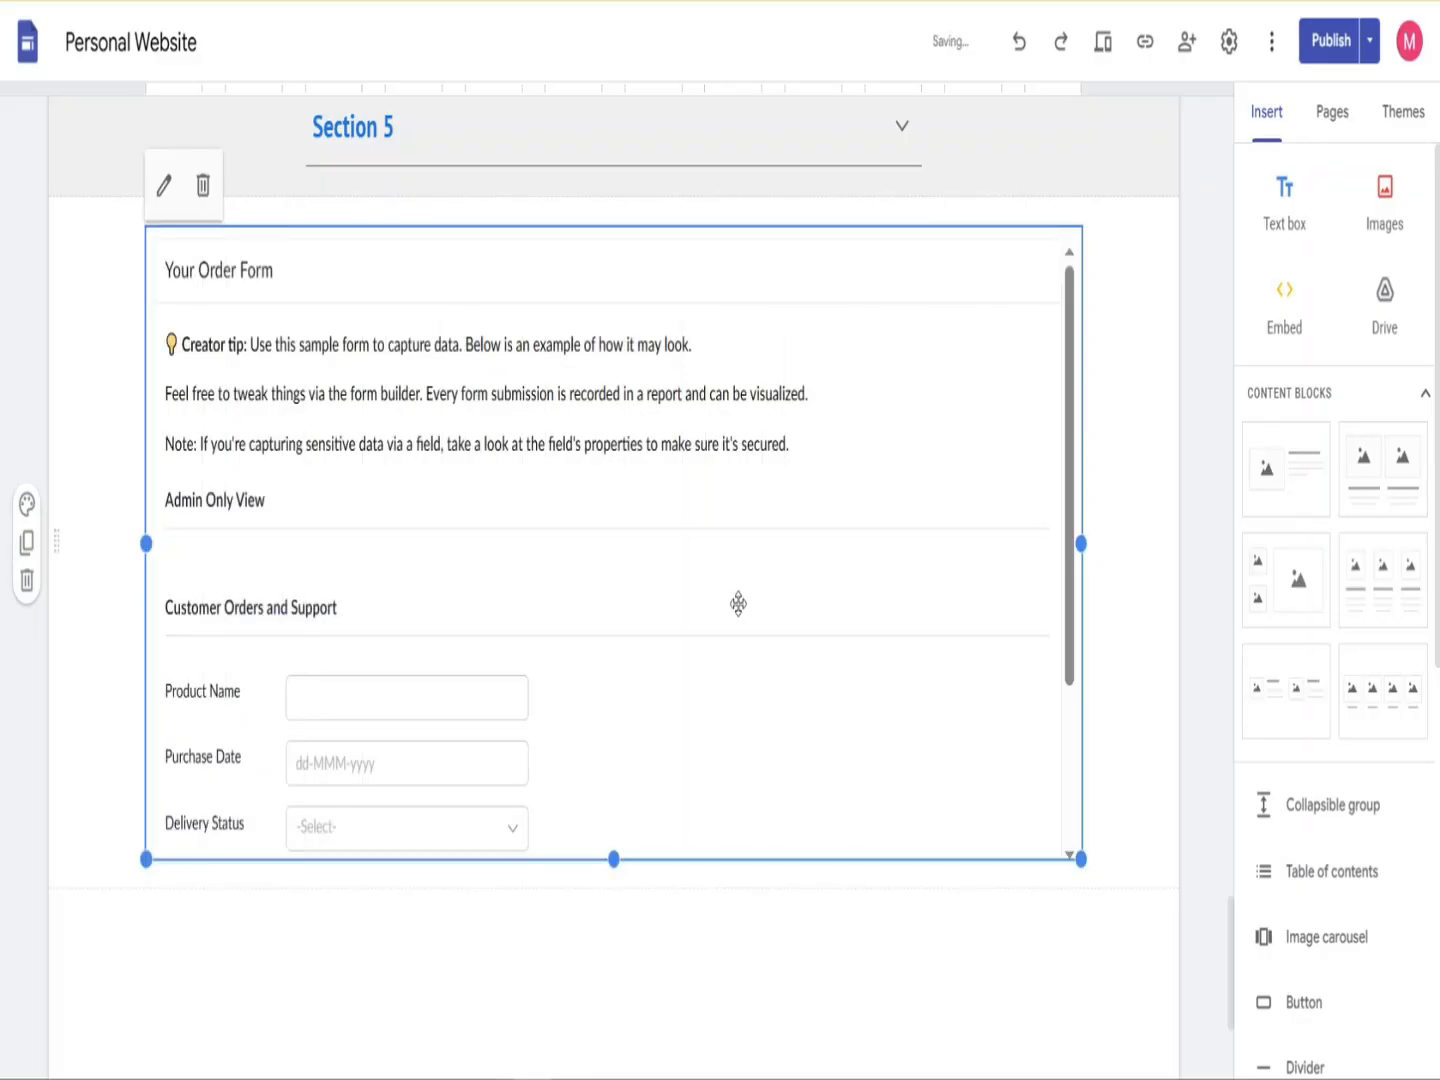
scroll(600, 720, "down", 2)
left_click_drag(613, 700, 614, 932)
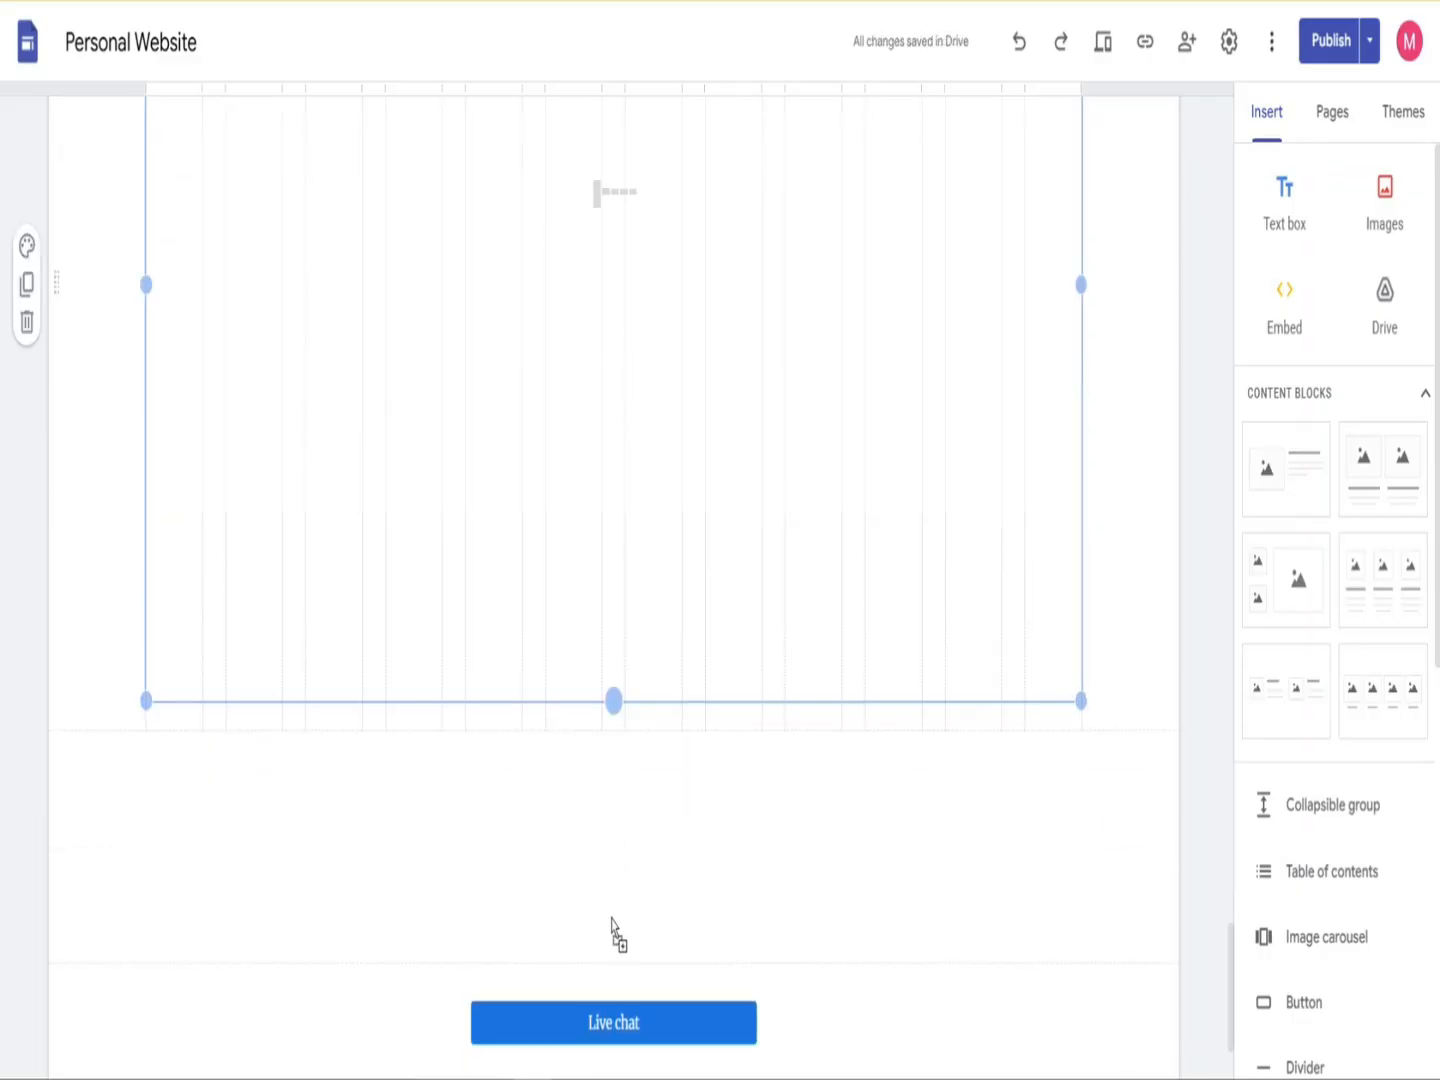
scroll(566, 720, "up", 4)
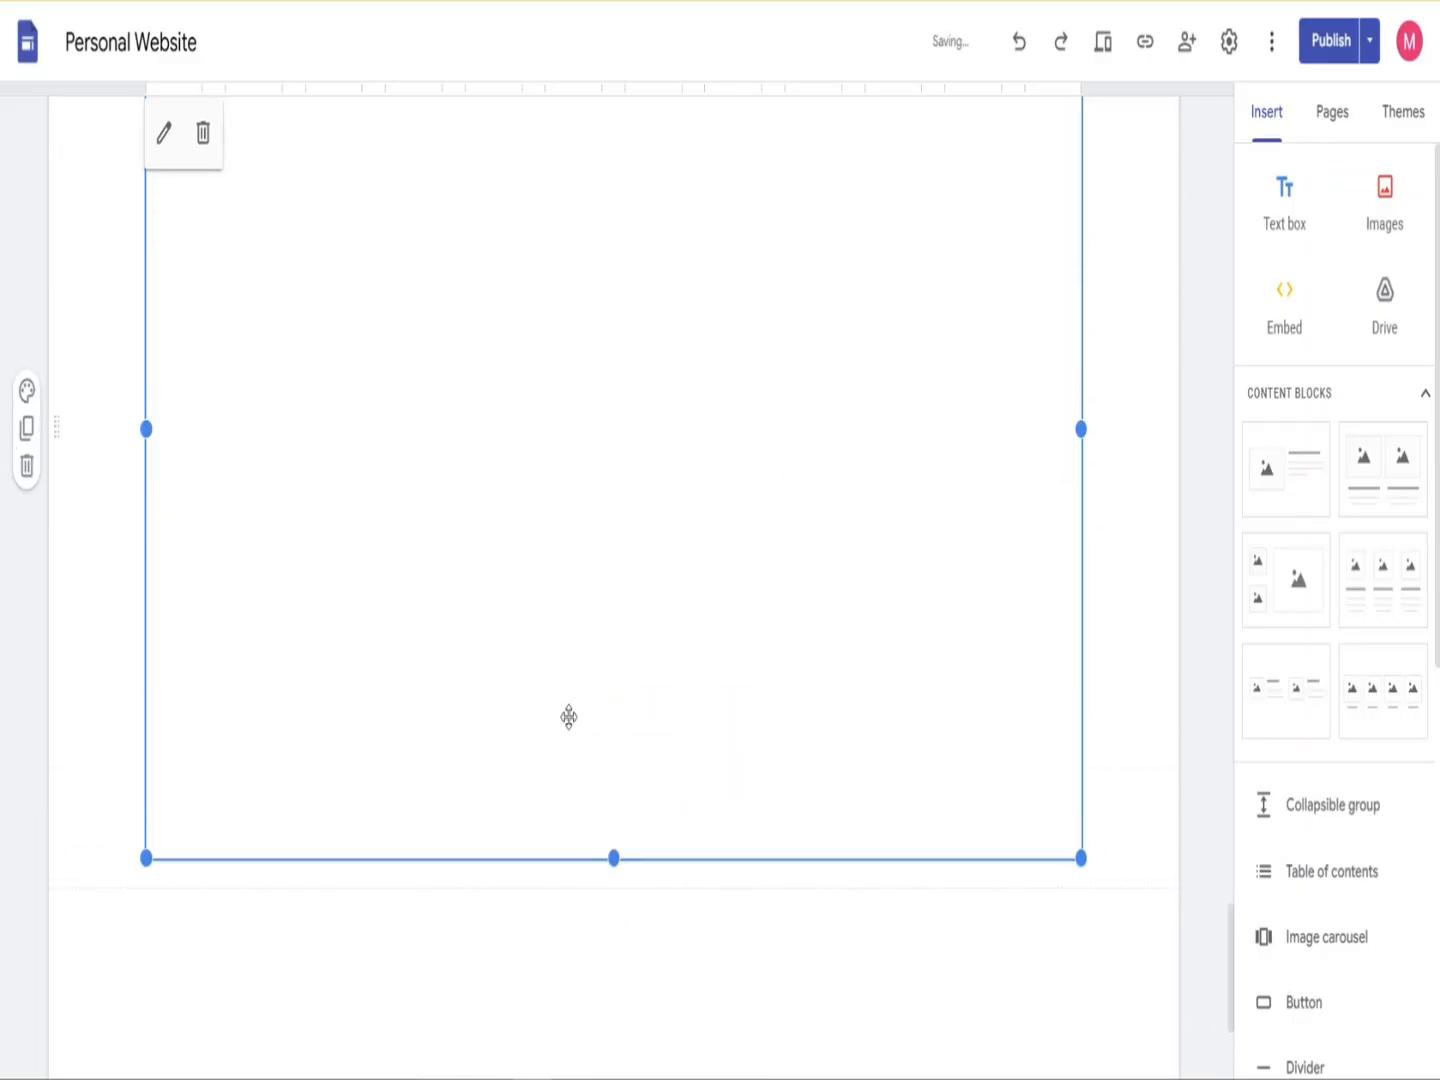
Step: Extend the embedded order form's frame further down the page
scroll(620, 886, "down", 6)
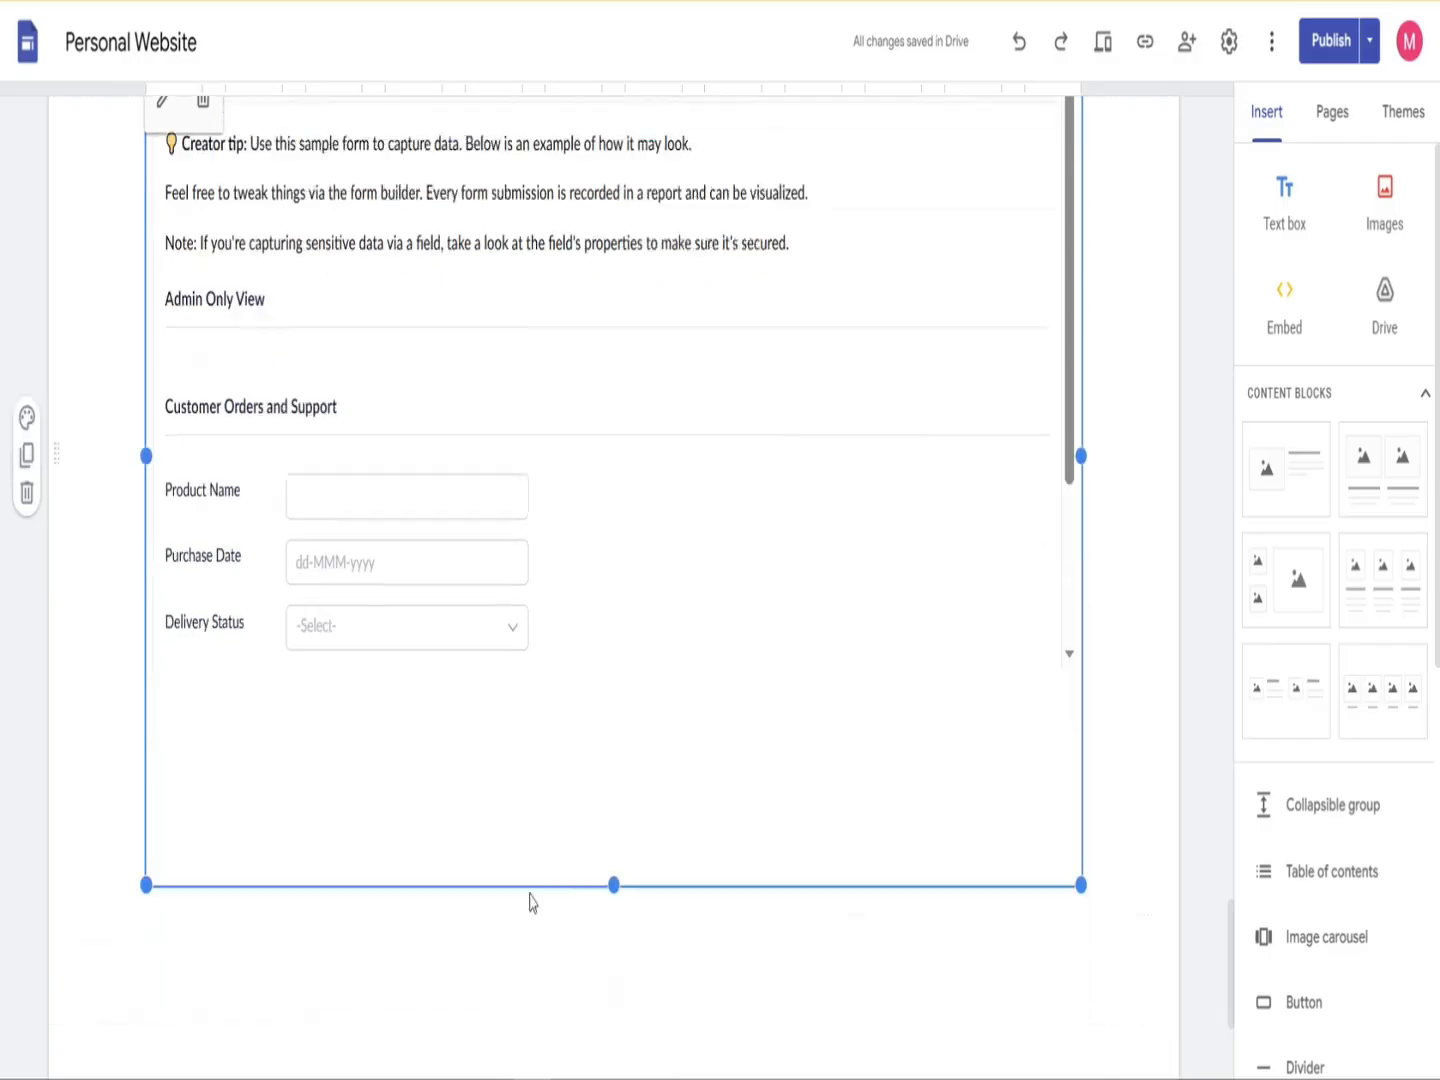
left_click_drag(614, 546, 622, 800)
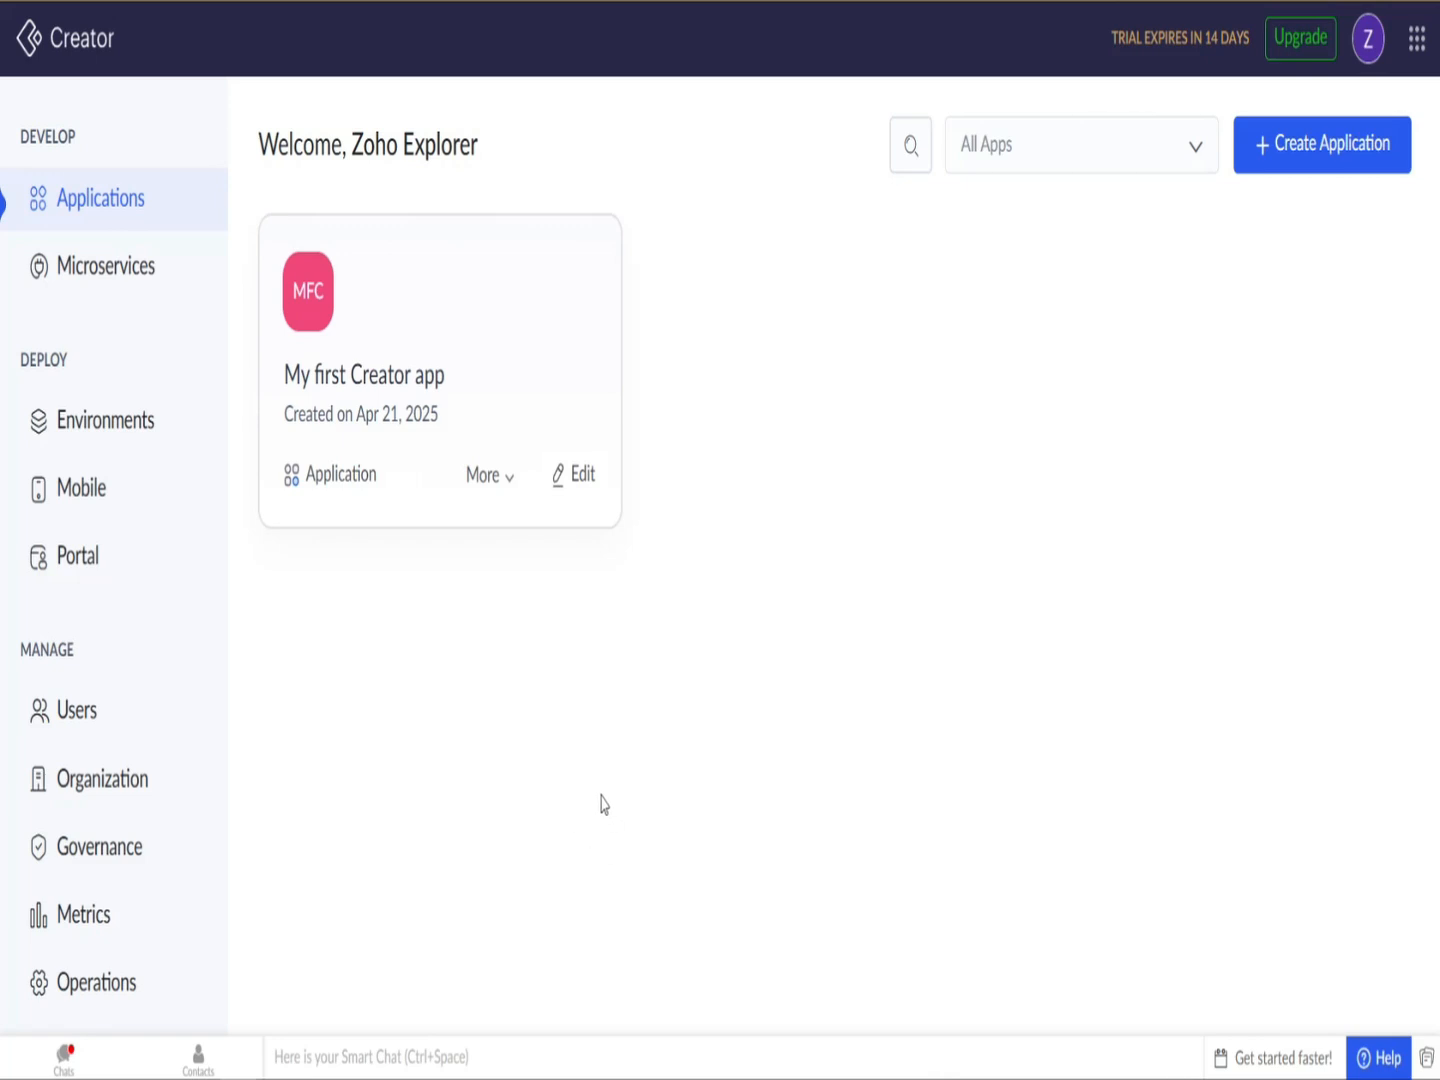
Step: Switch to Zoho Creator, start a new portal, accept its terms of use, and assign it to My first Creator app
mouse_move(66, 362)
left_mouse_down()
mouse_move(5, 375)
mouse_move(39, 360)
left_mouse_up()
left_click(45, 358)
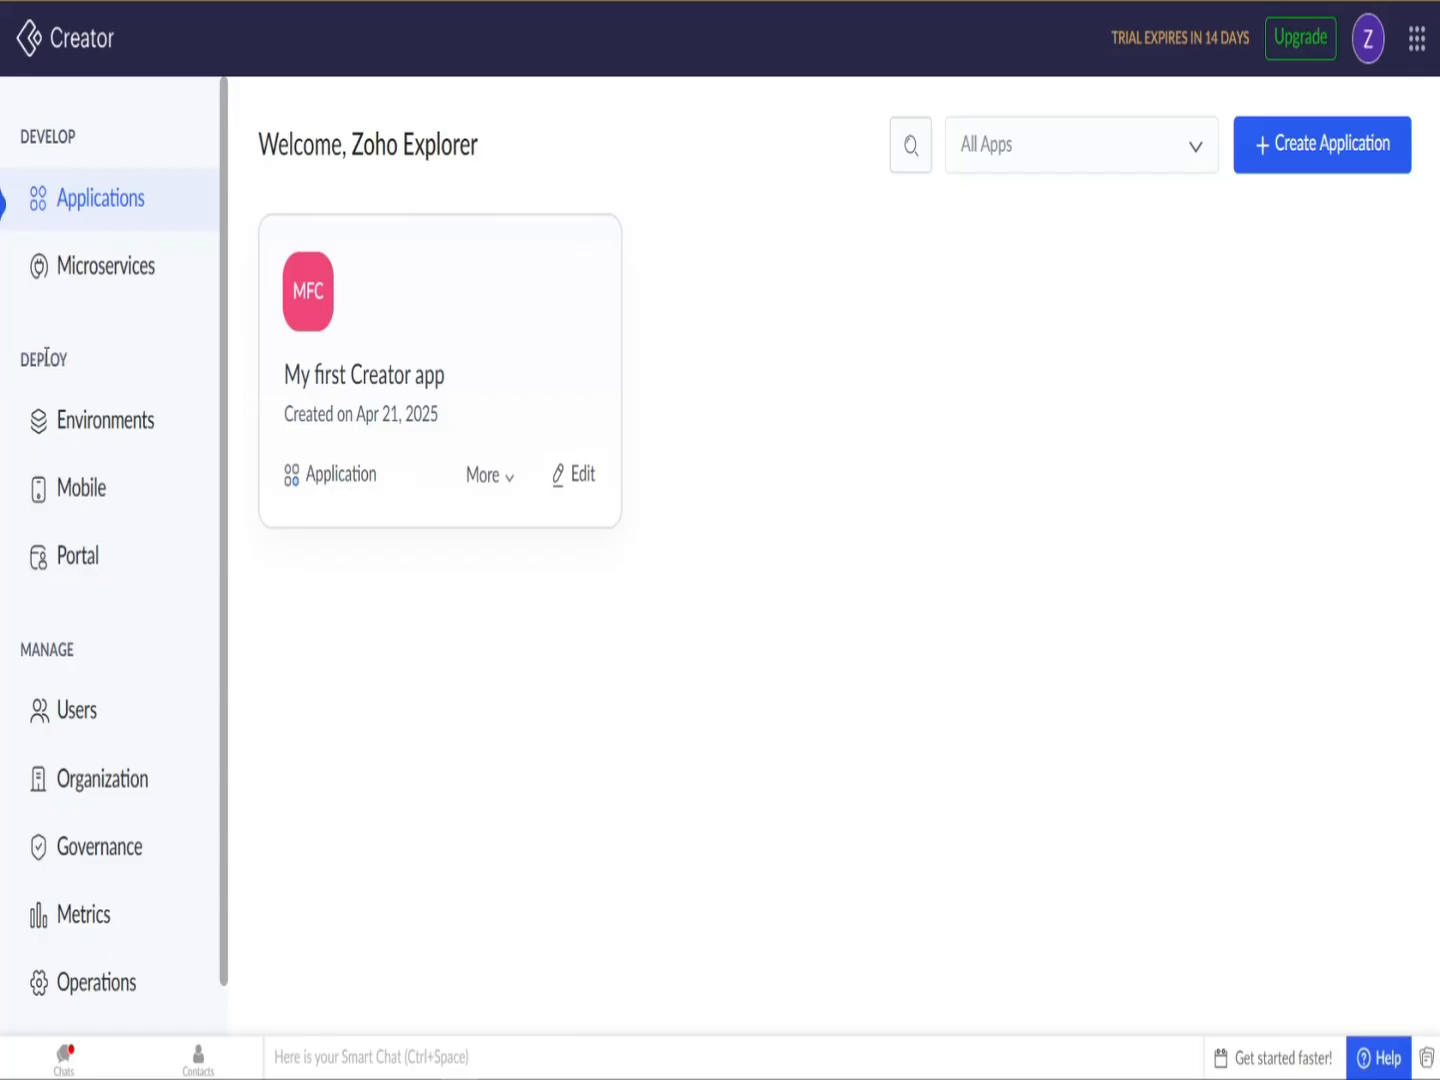
left_click(80, 563)
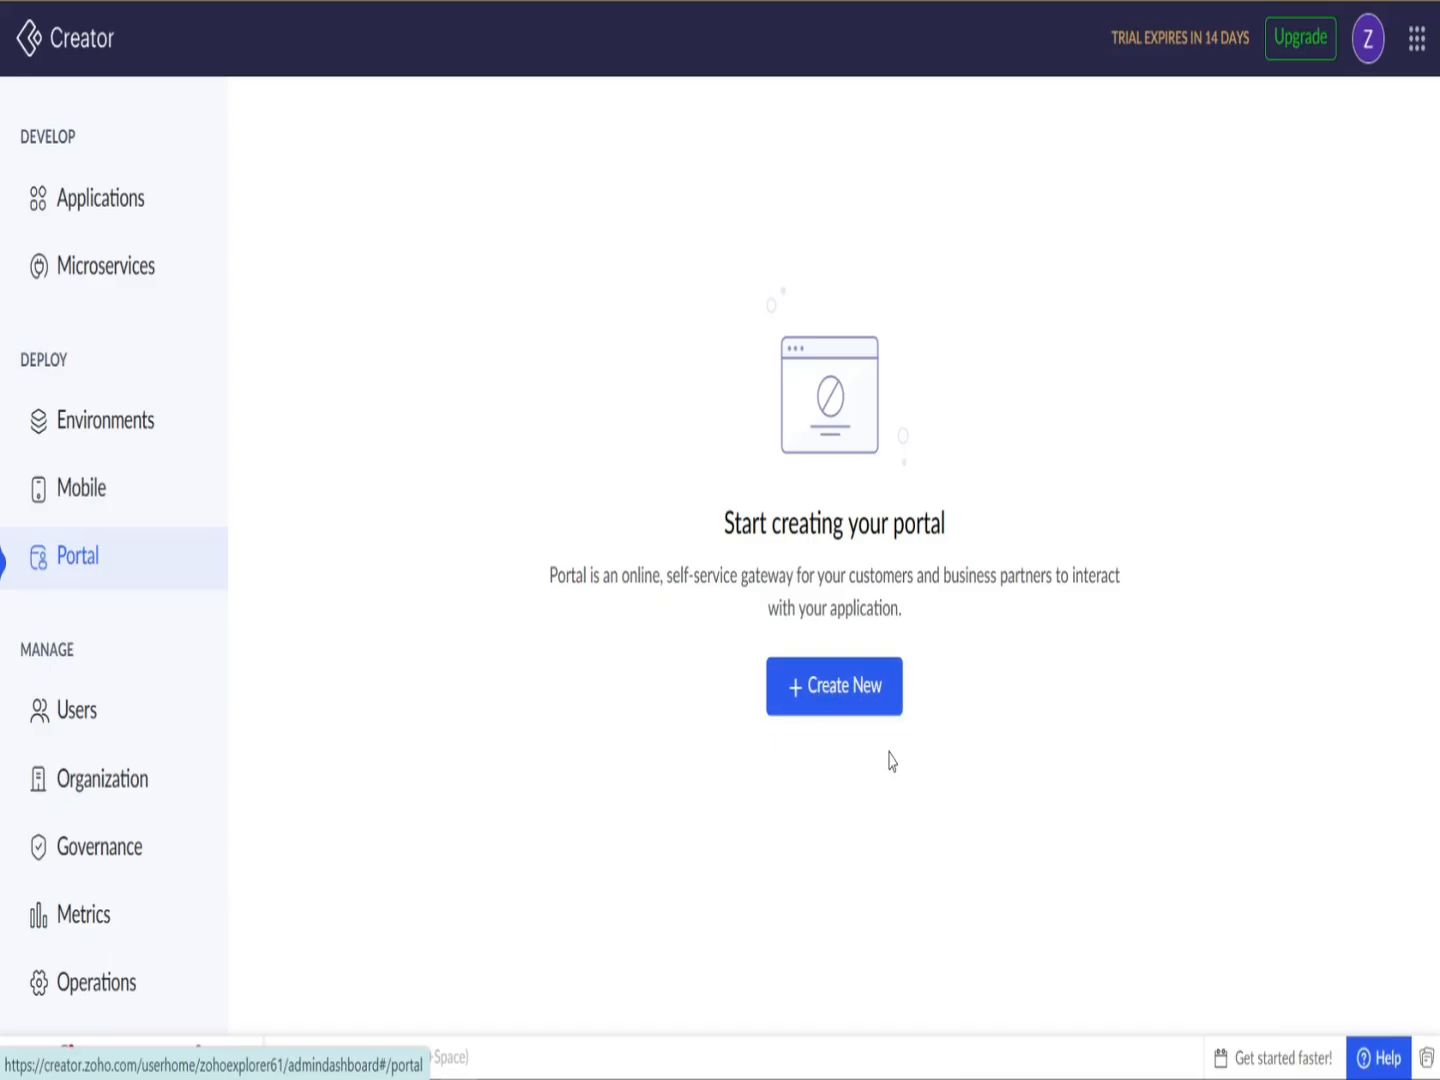
left_click(862, 686)
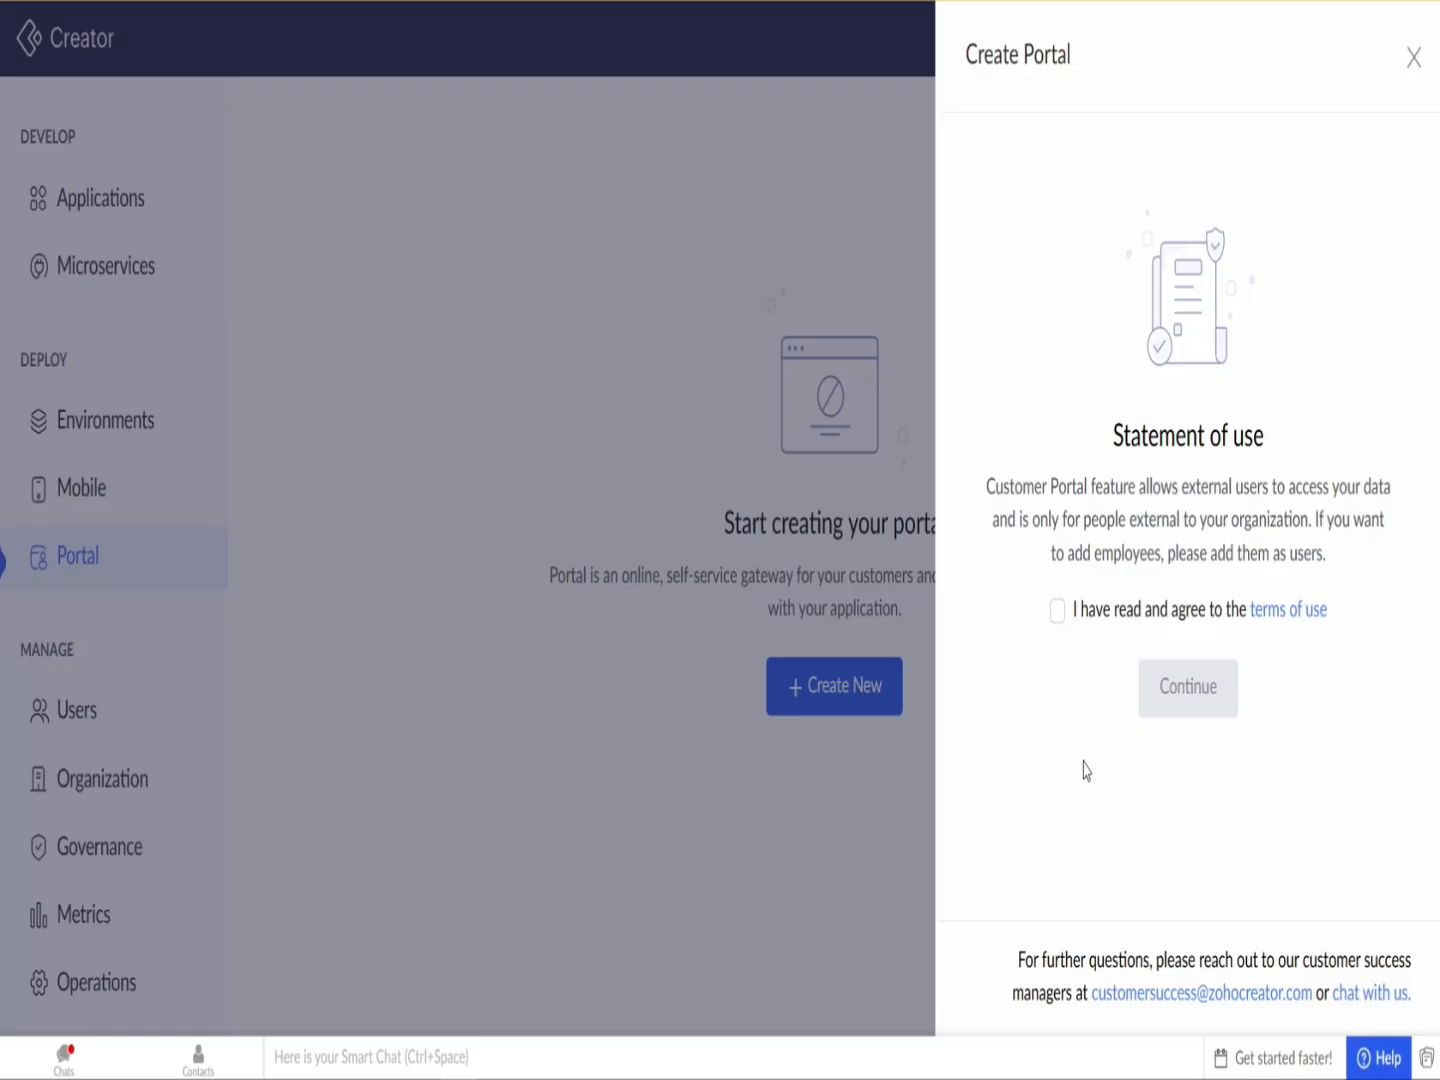
left_click(1098, 614)
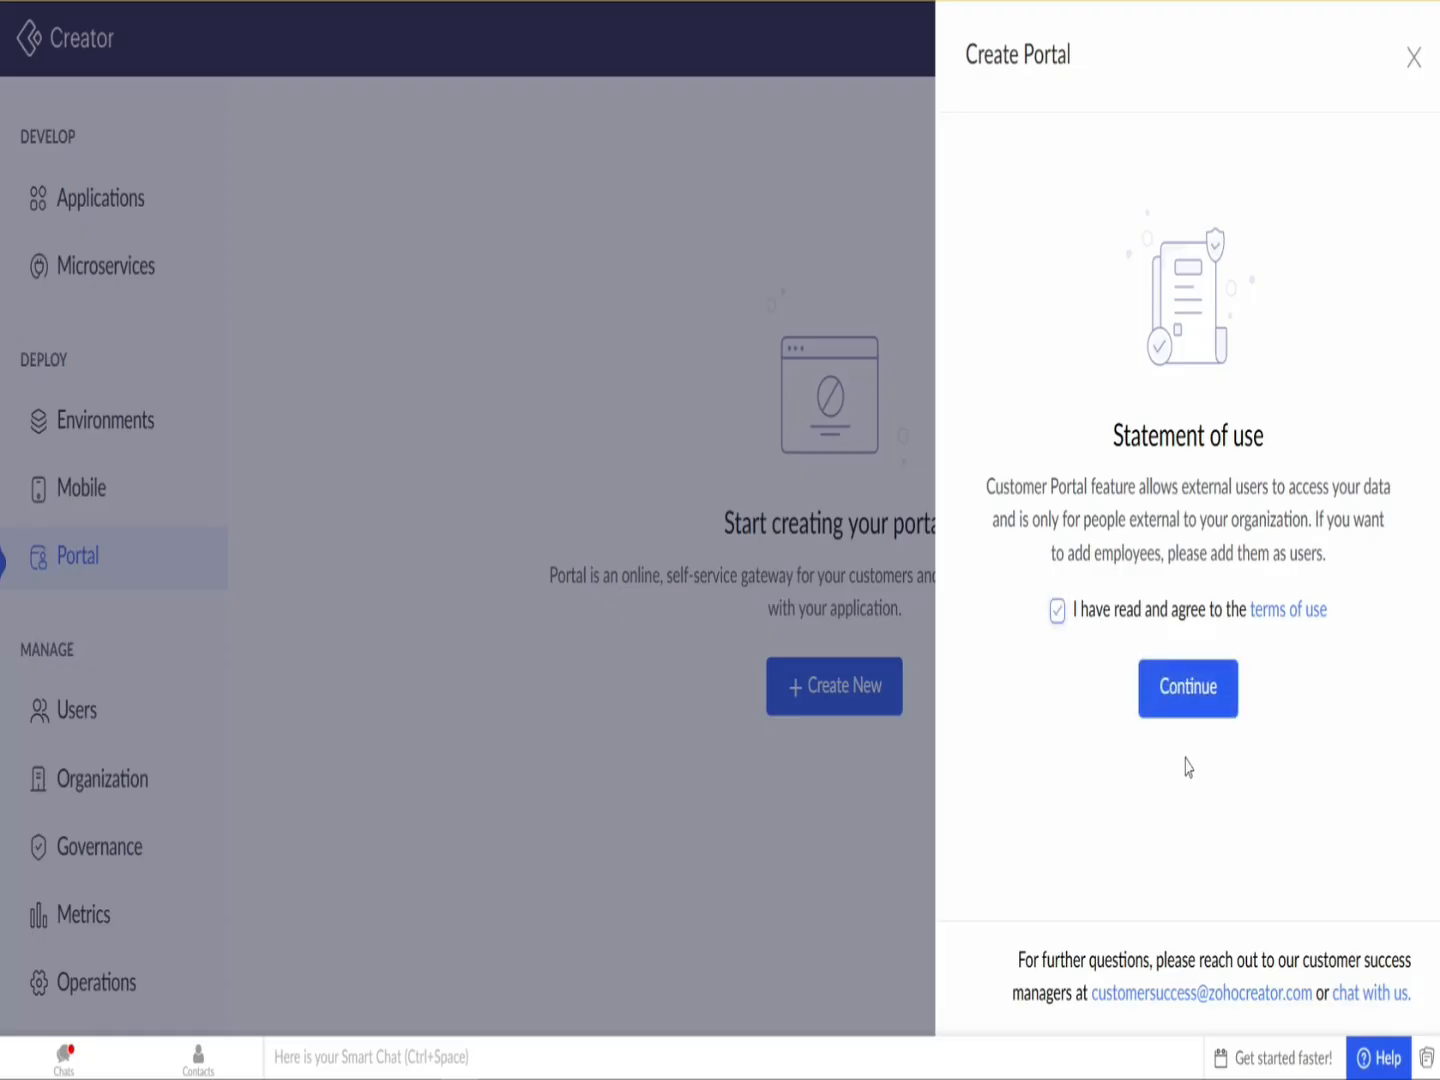
left_click(1205, 708)
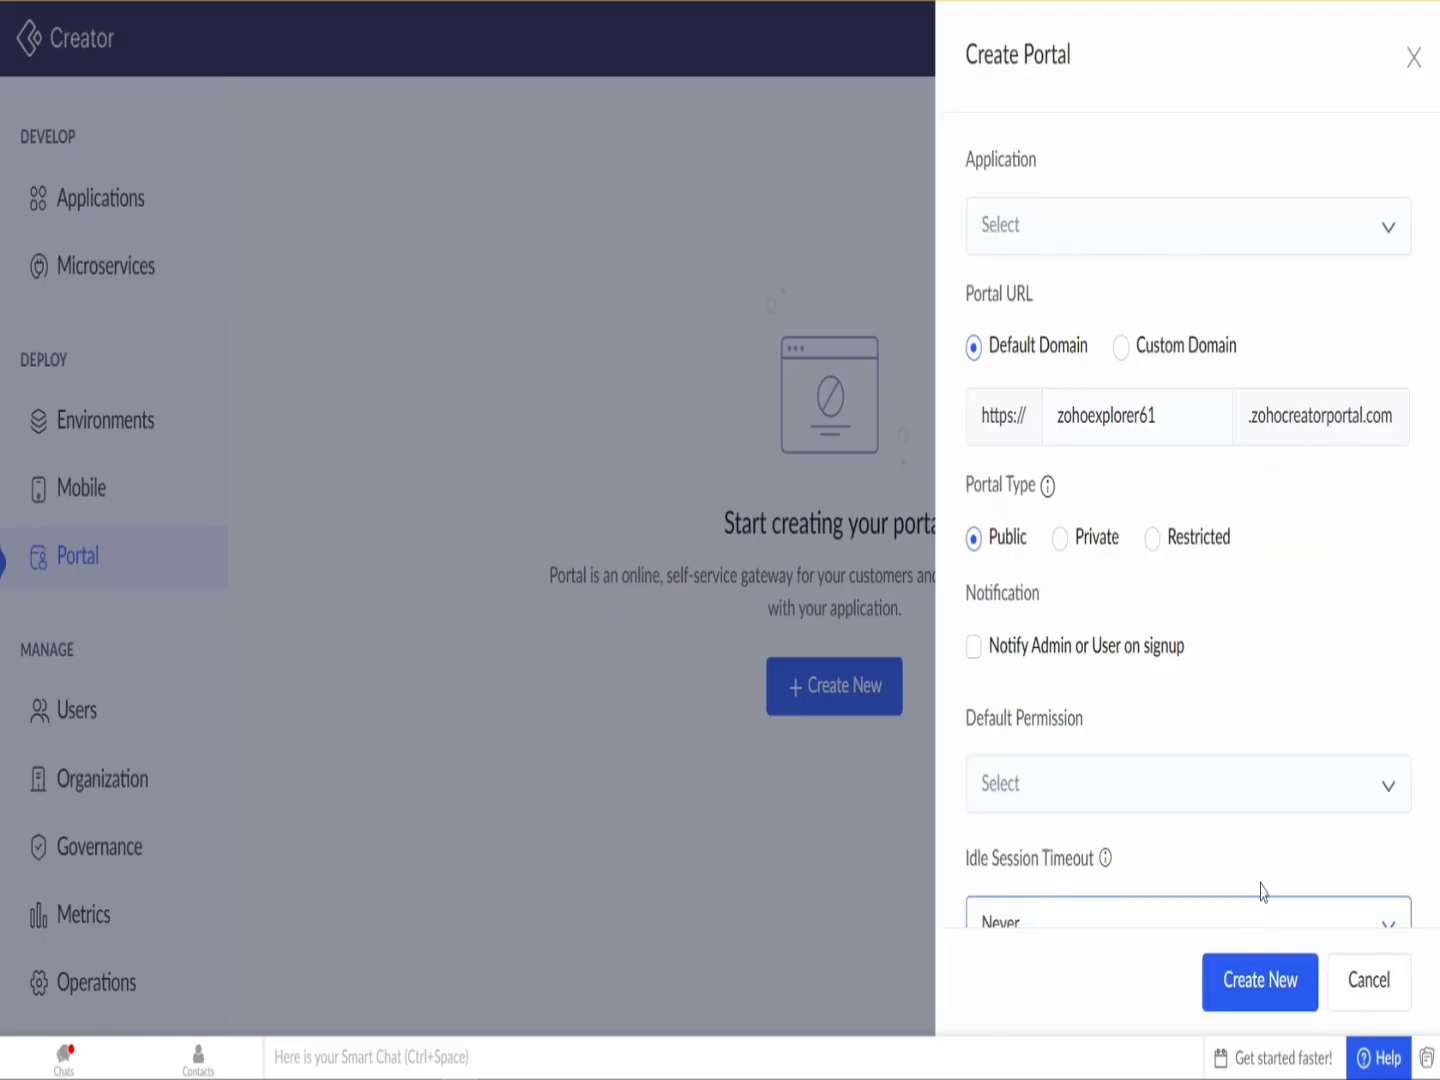
left_click(1057, 232)
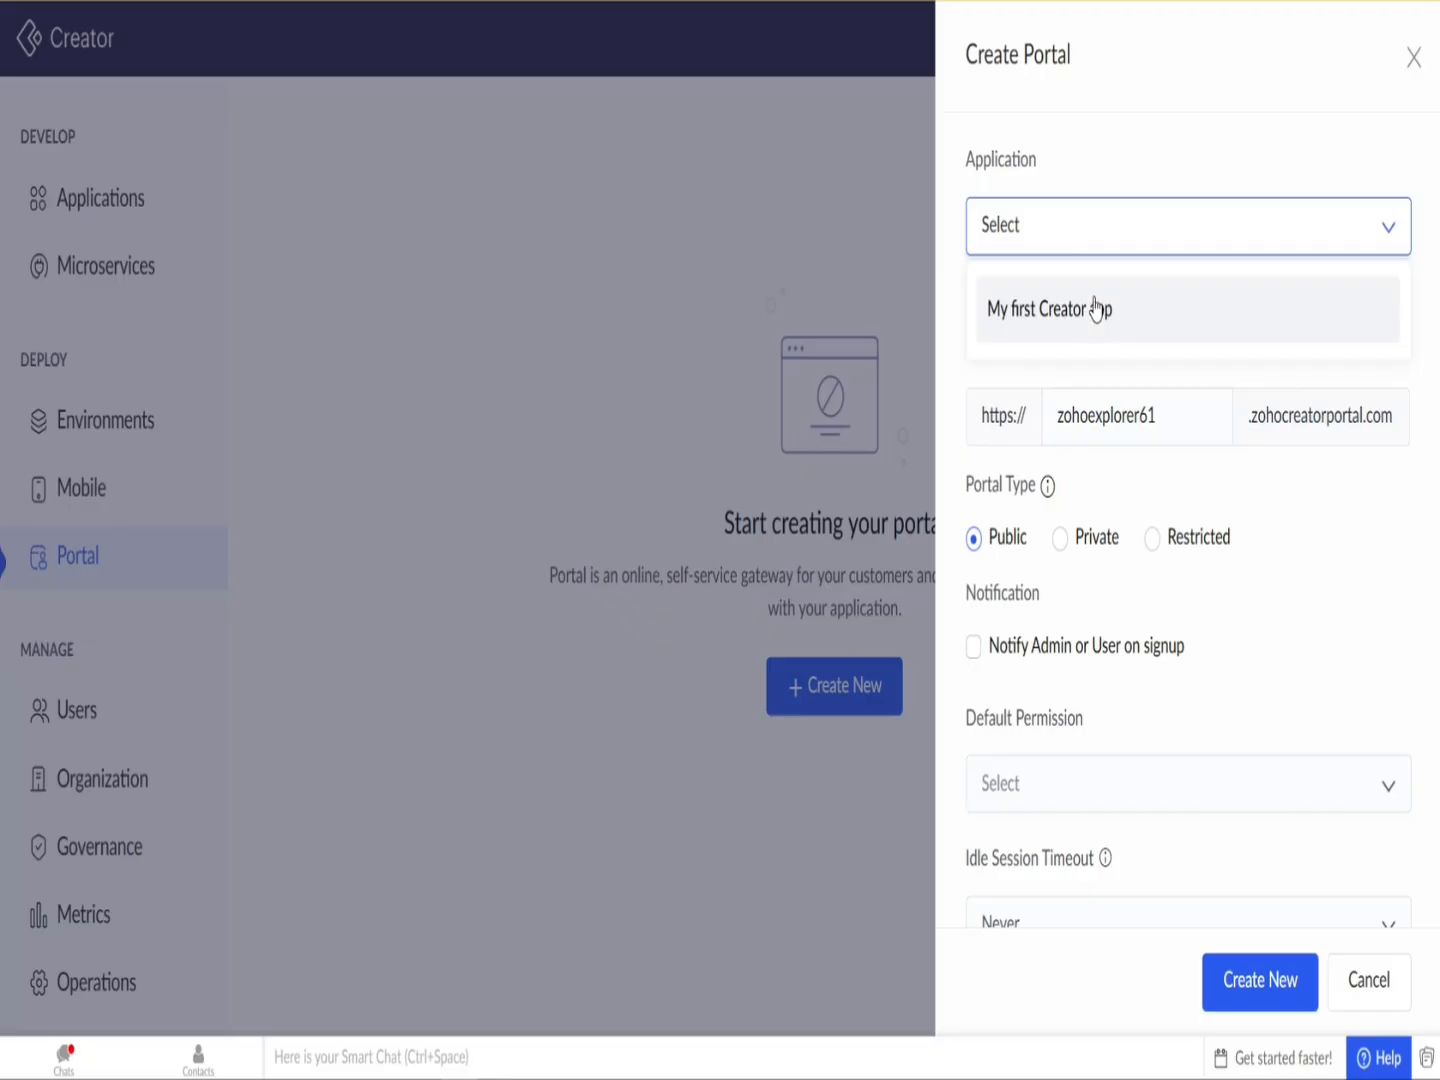
left_click(1096, 310)
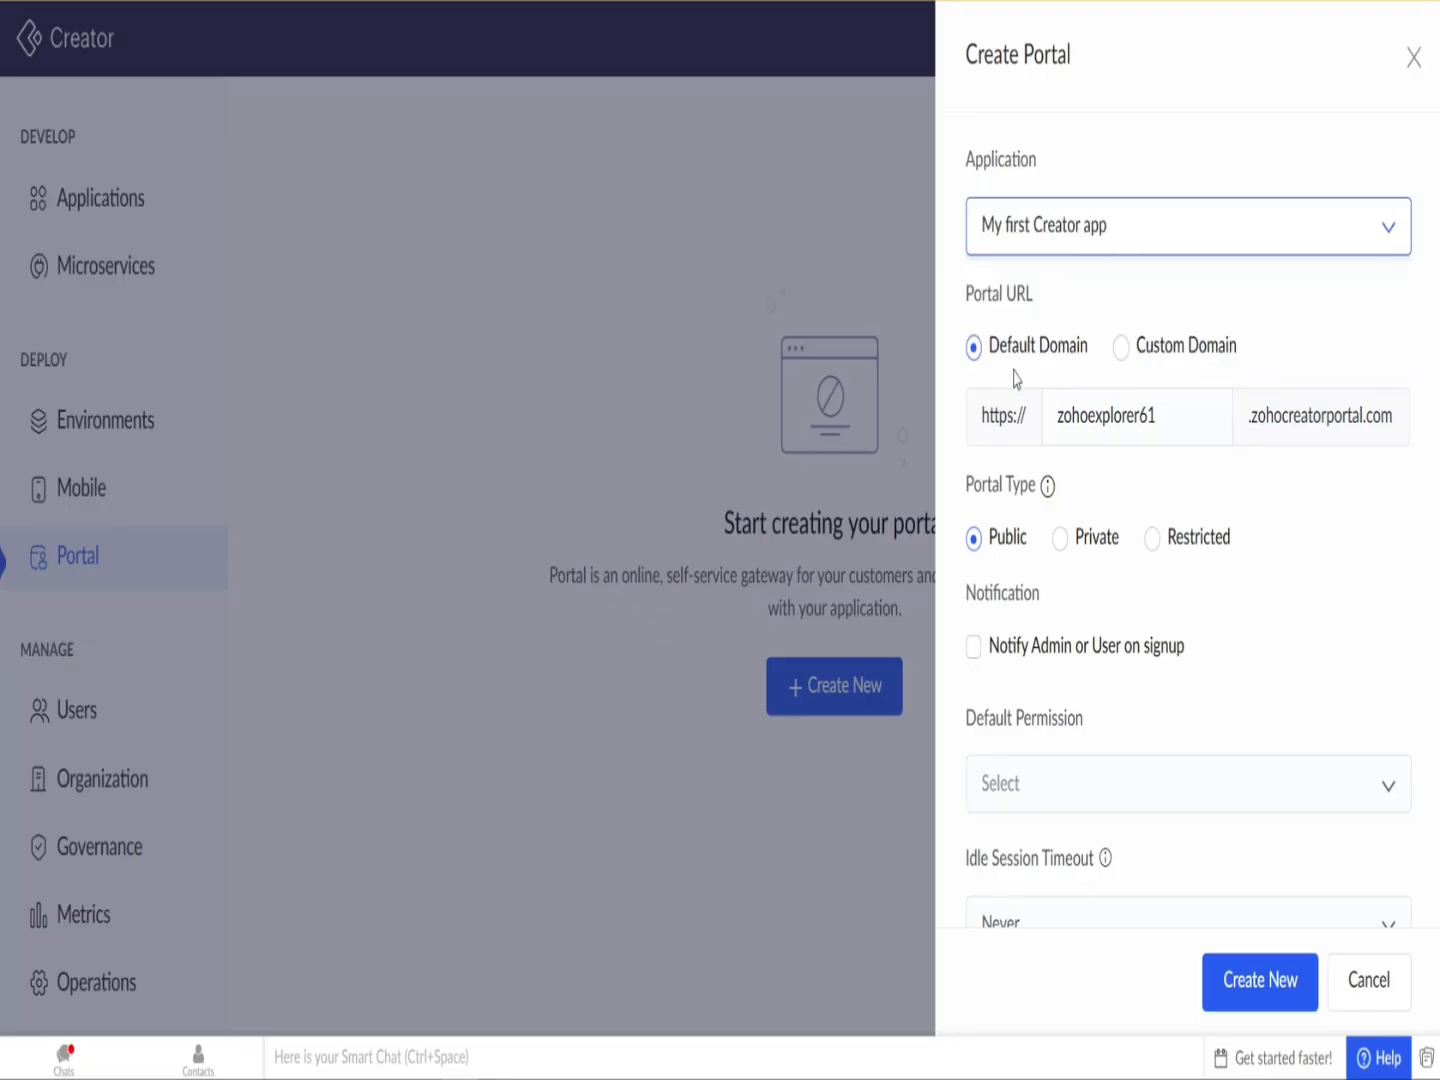
Step: Try to switch the portal URL from the default domain to a custom domain
left_click(1092, 410)
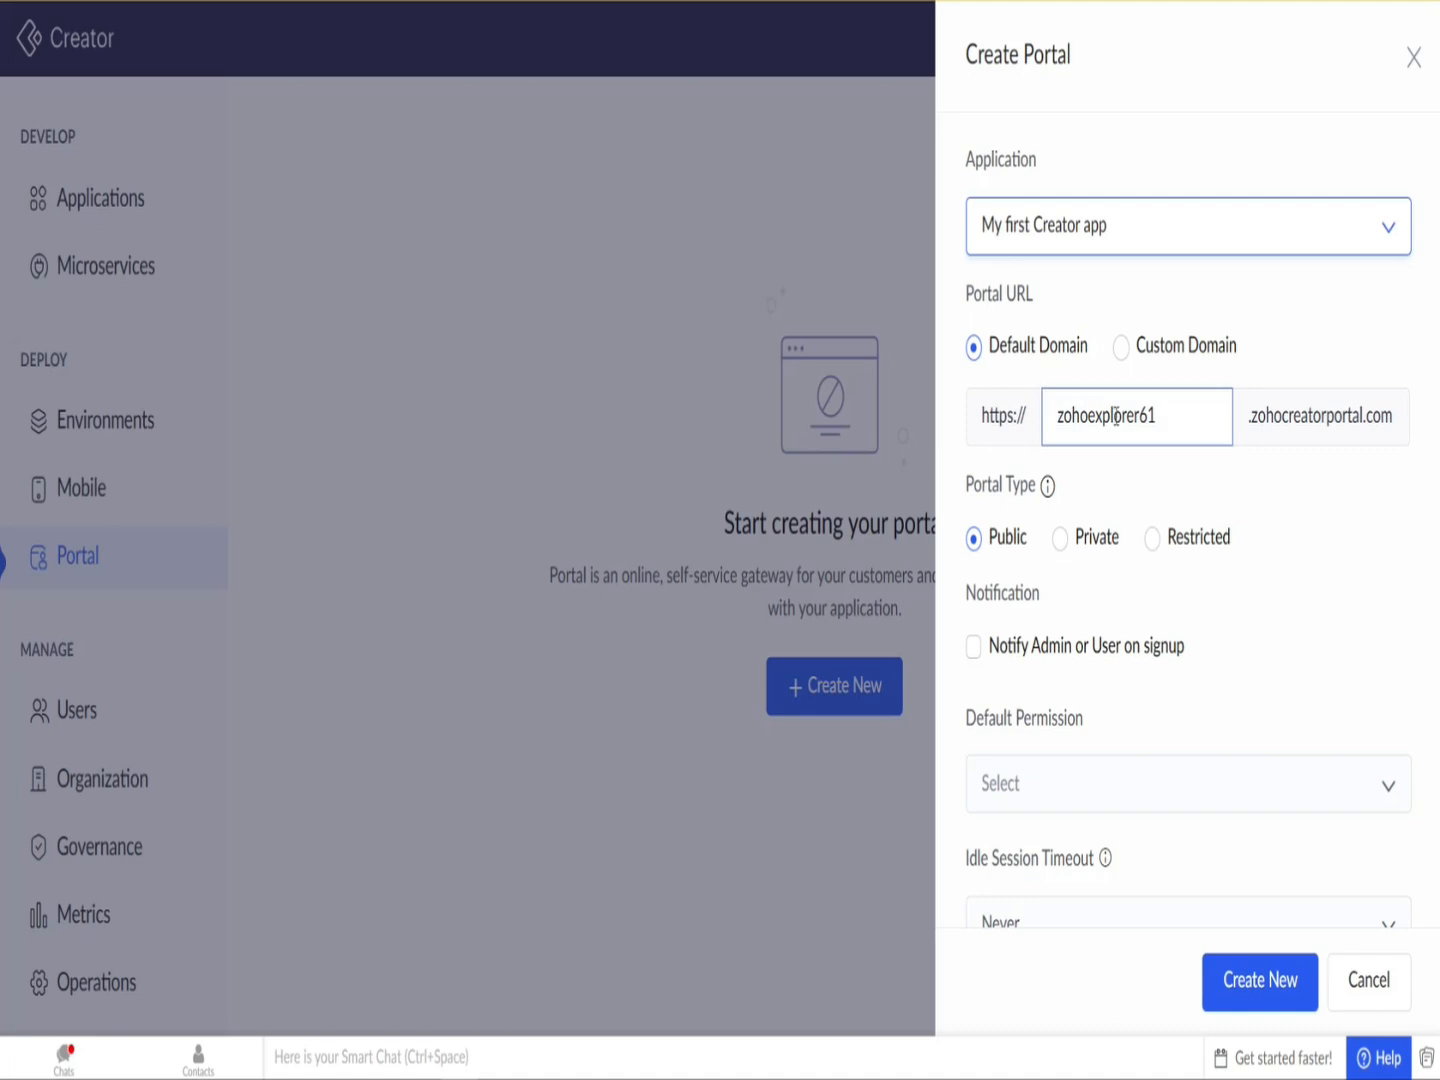
double_click(1179, 415)
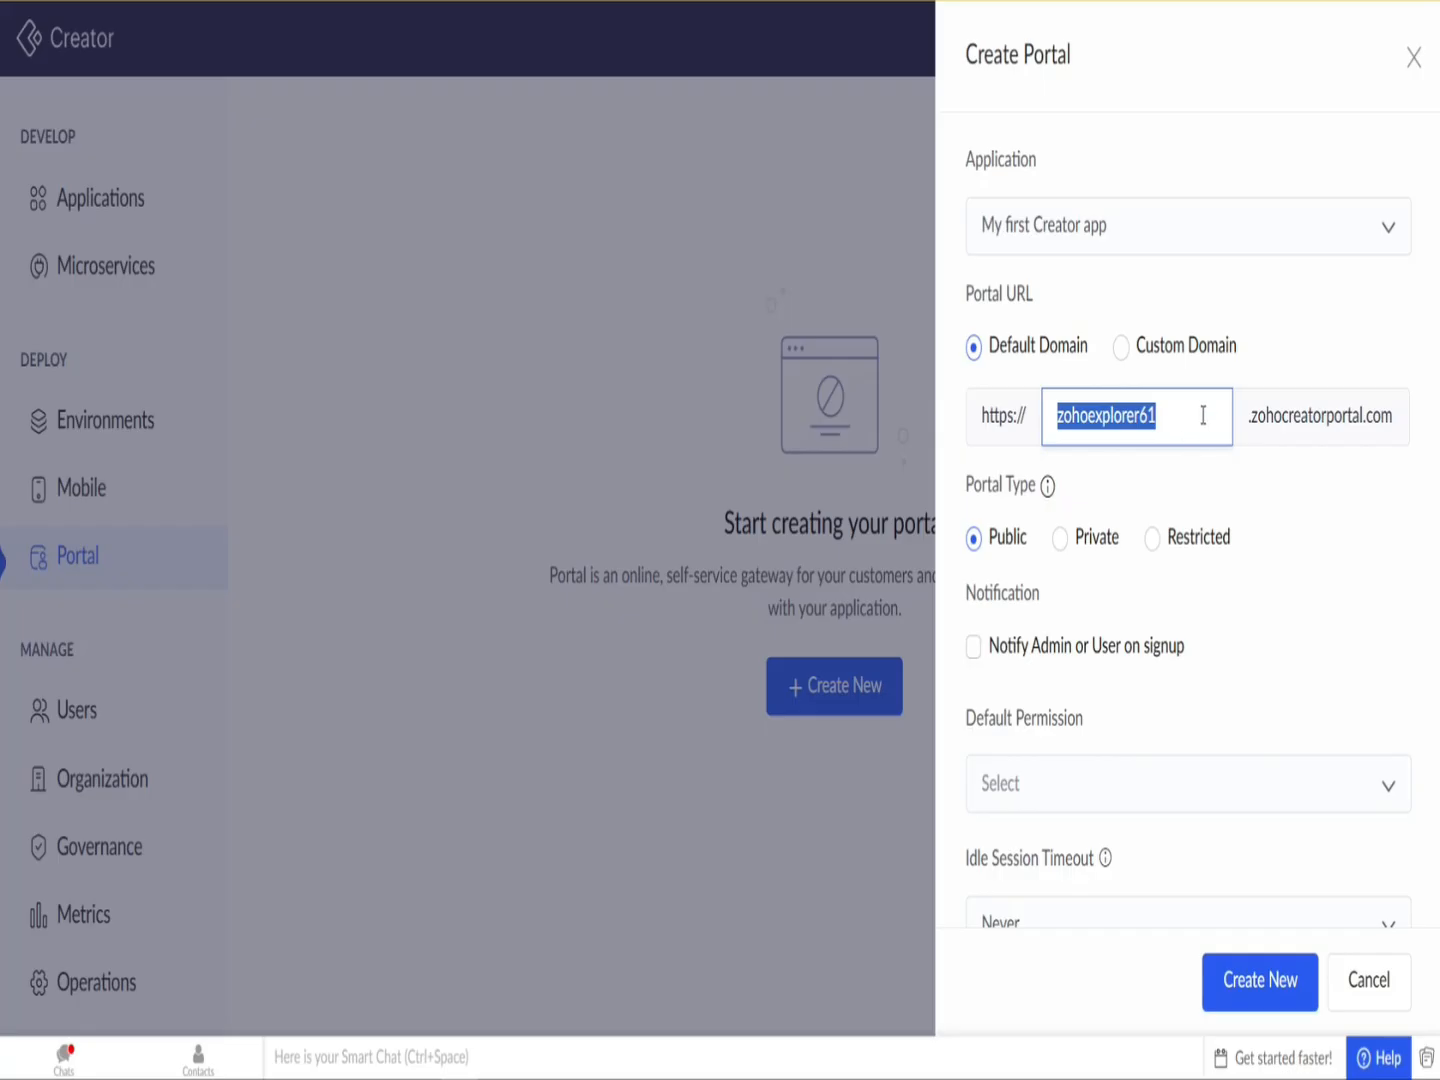
left_click(1192, 352)
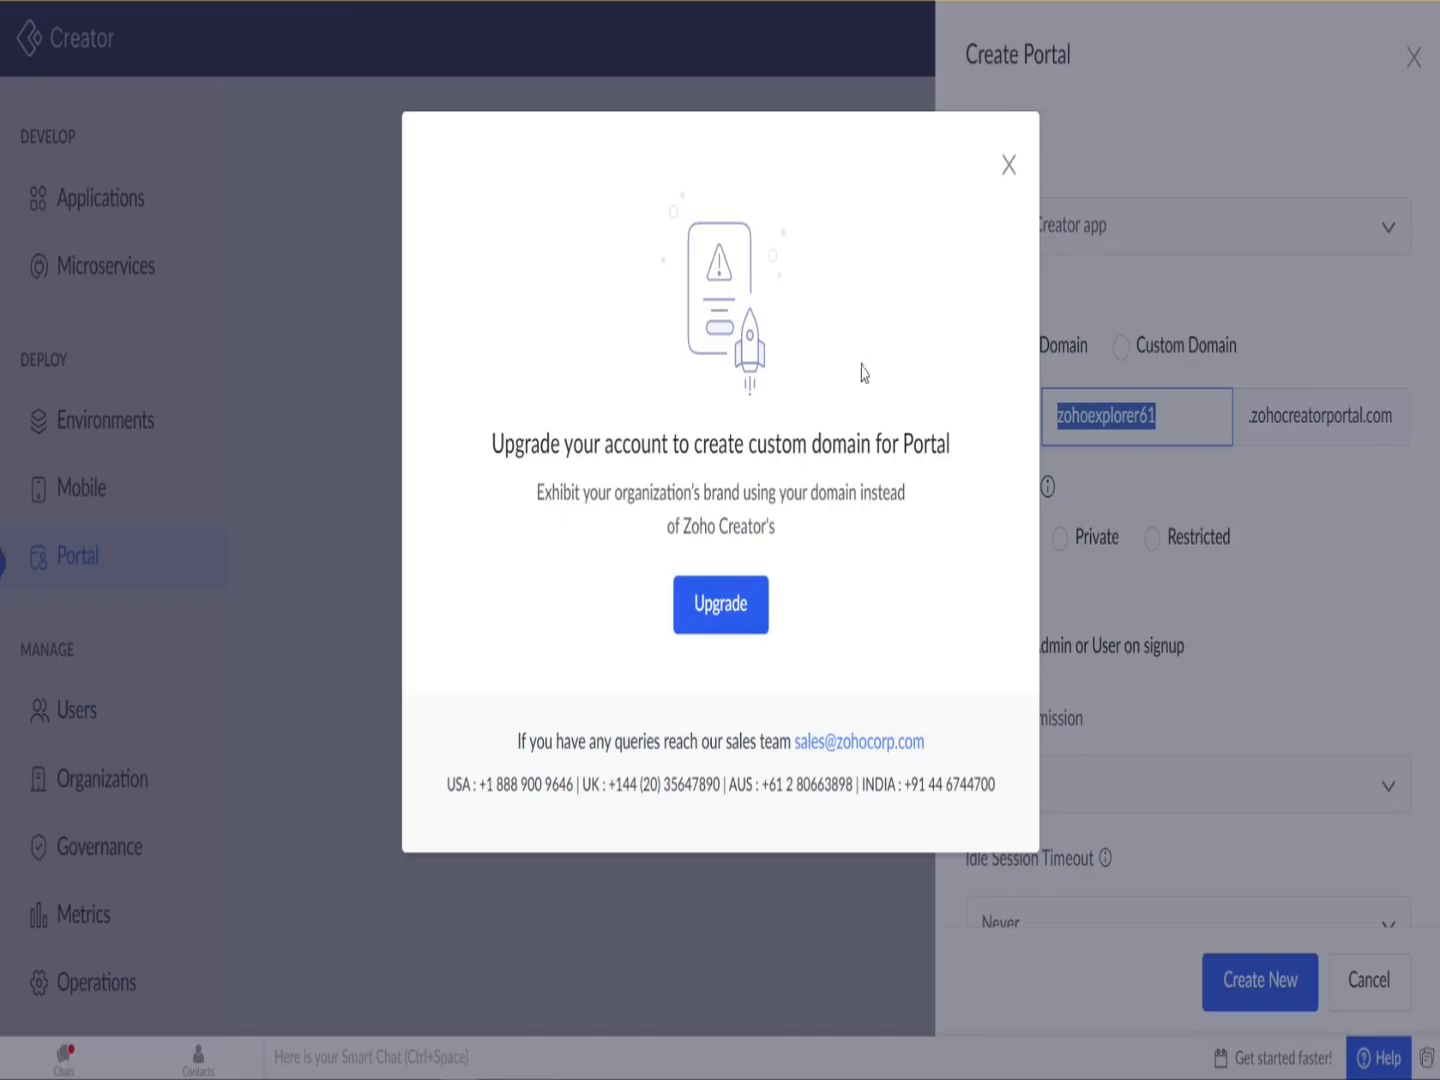
left_click(1008, 165)
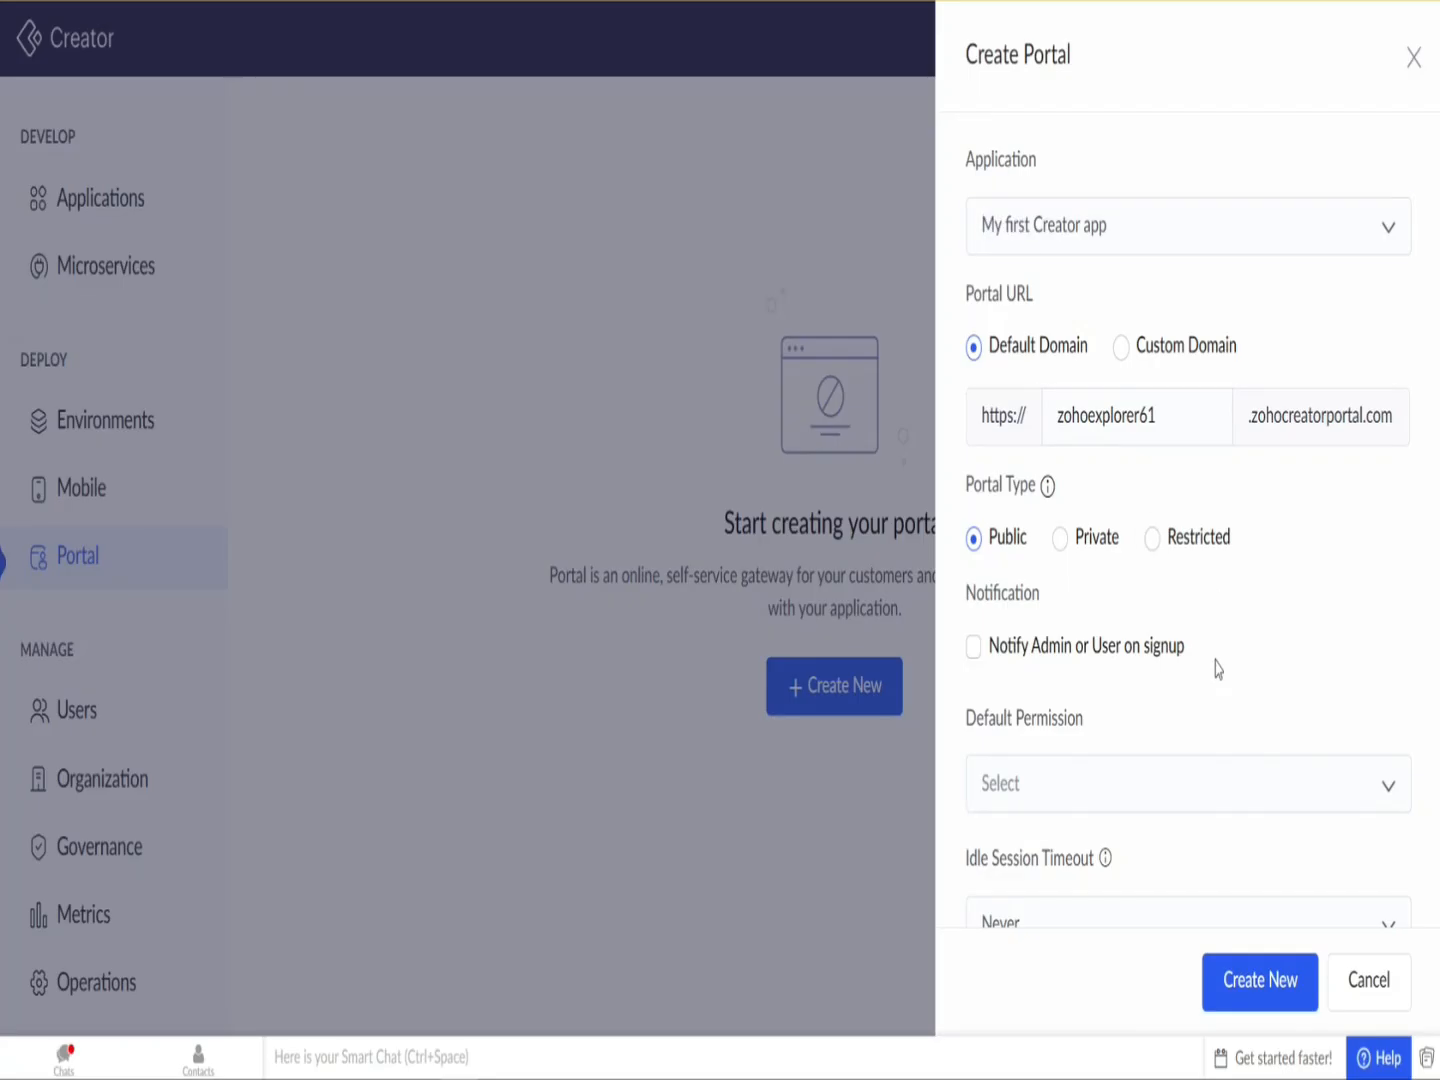
left_click(1075, 423)
Step: Enable signup notifications to the admin's e-mail address and set the portal's default permission to Customers
left_click(1107, 660)
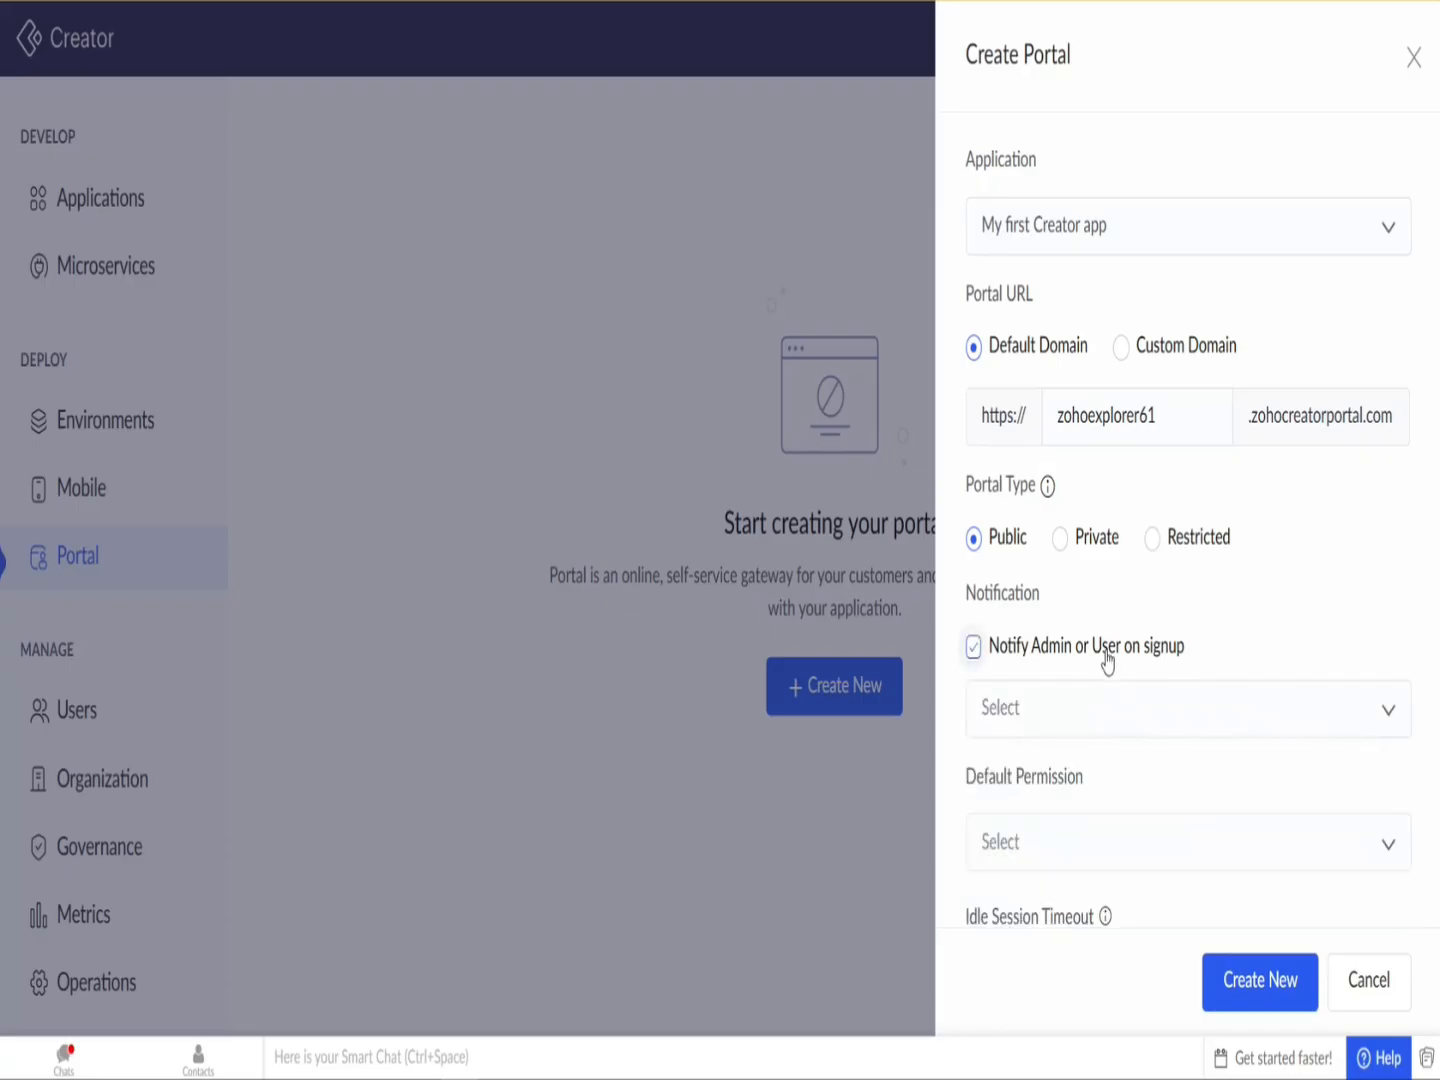
left_click(1064, 710)
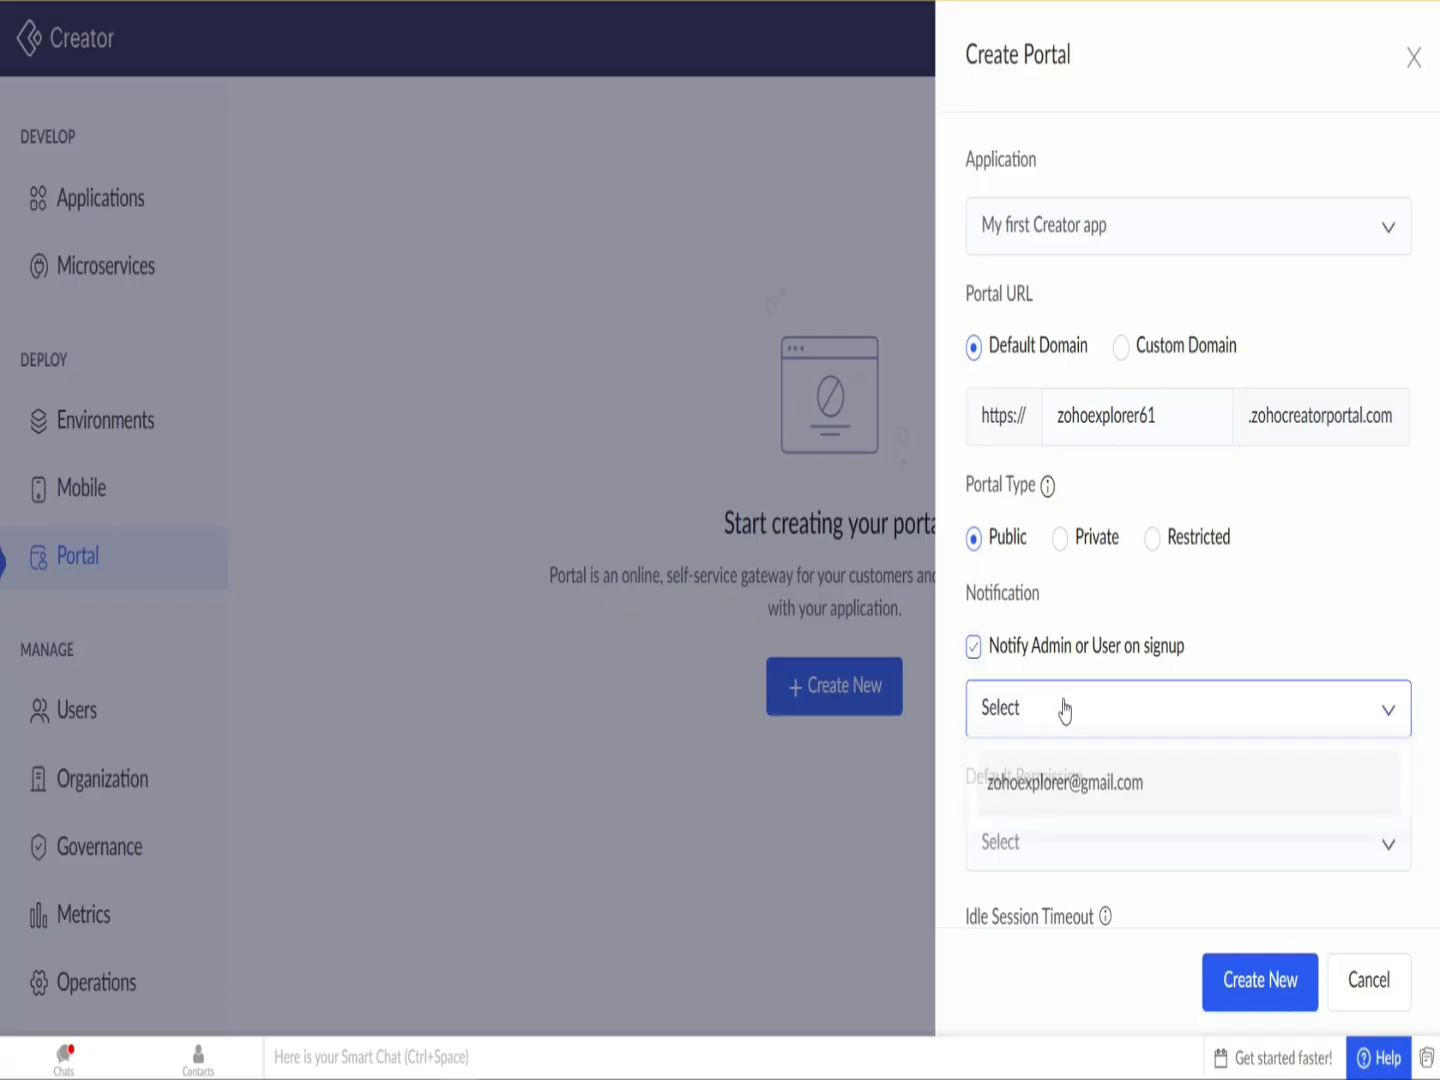
left_click(1055, 810)
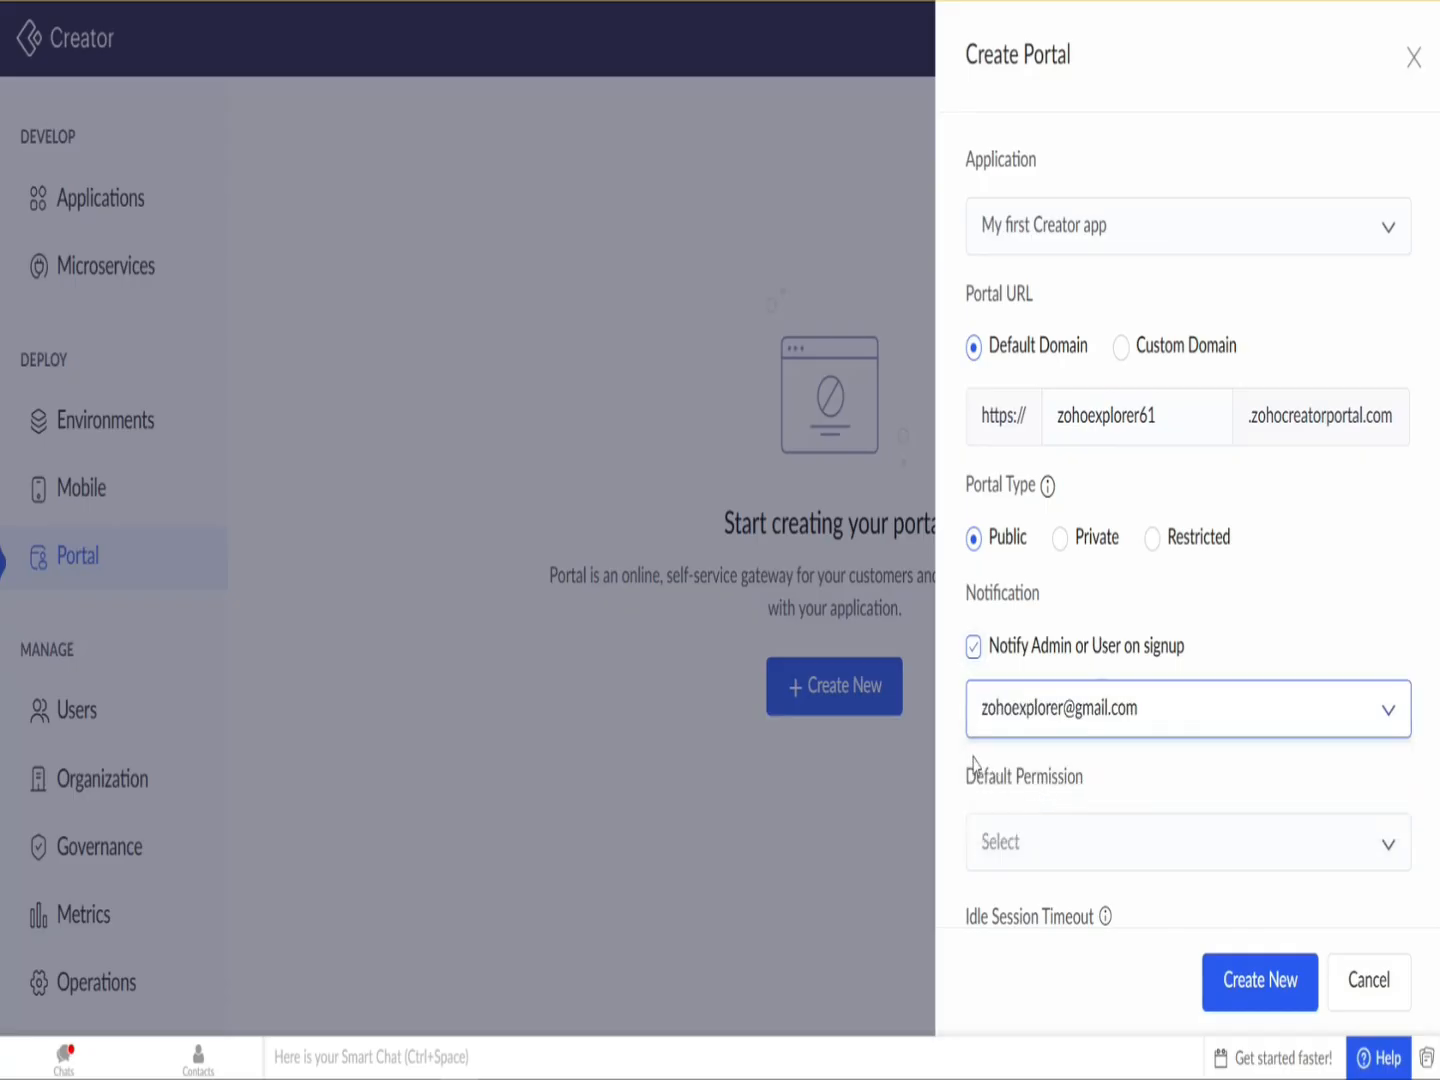
scroll(985, 783, "down", 3)
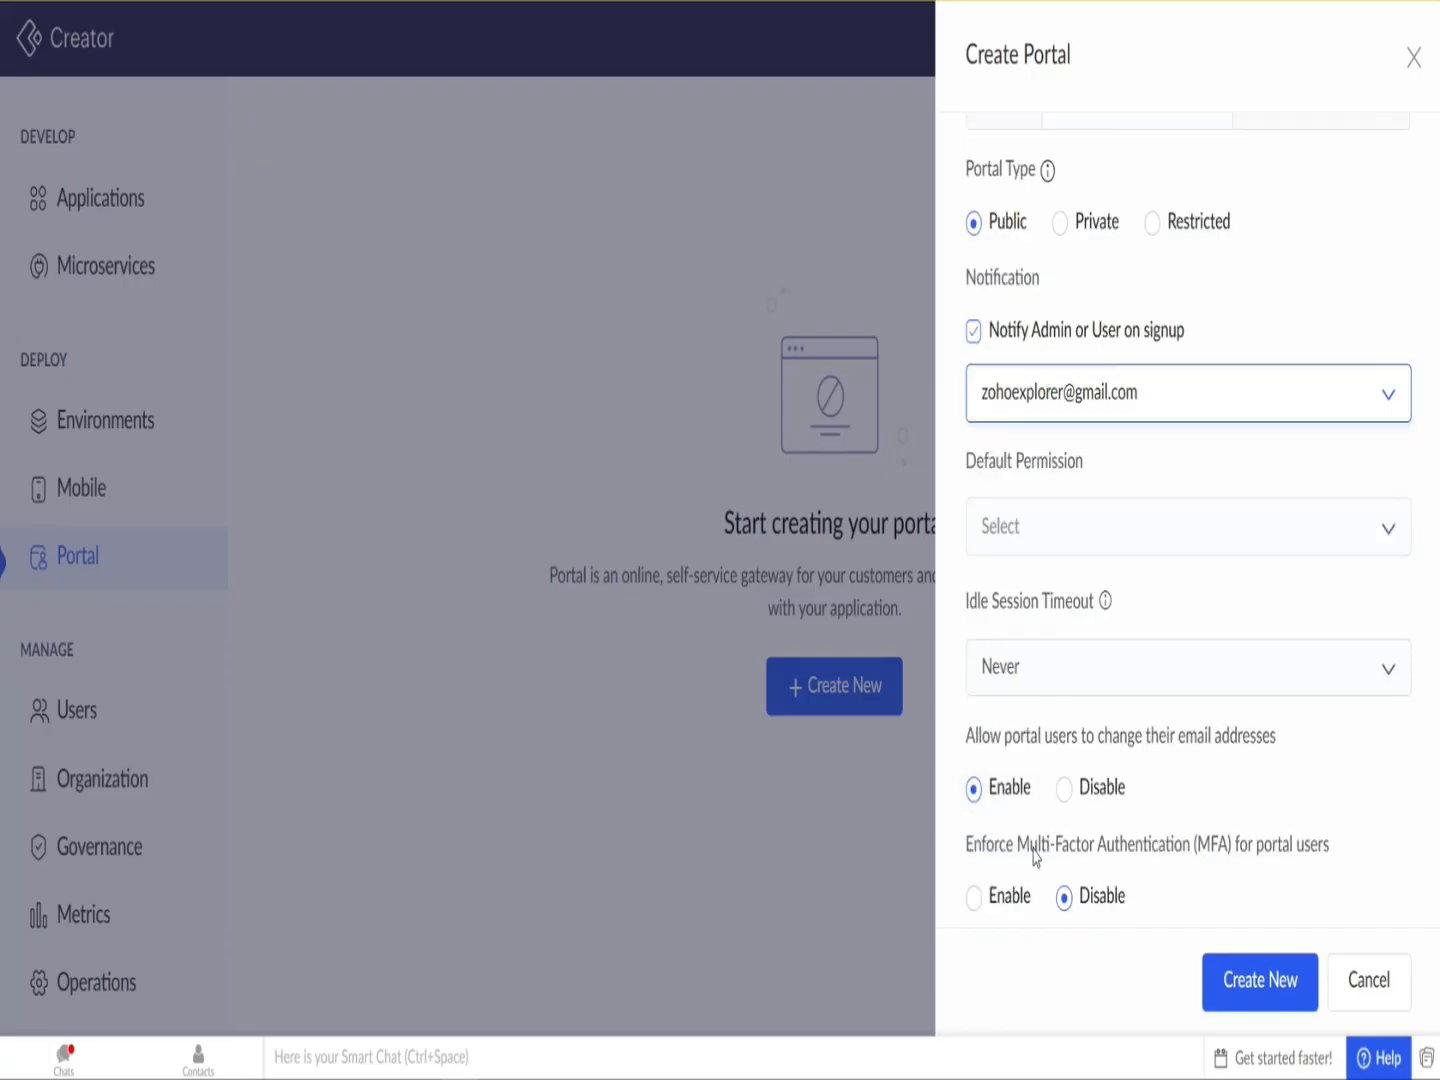
left_click(1045, 537)
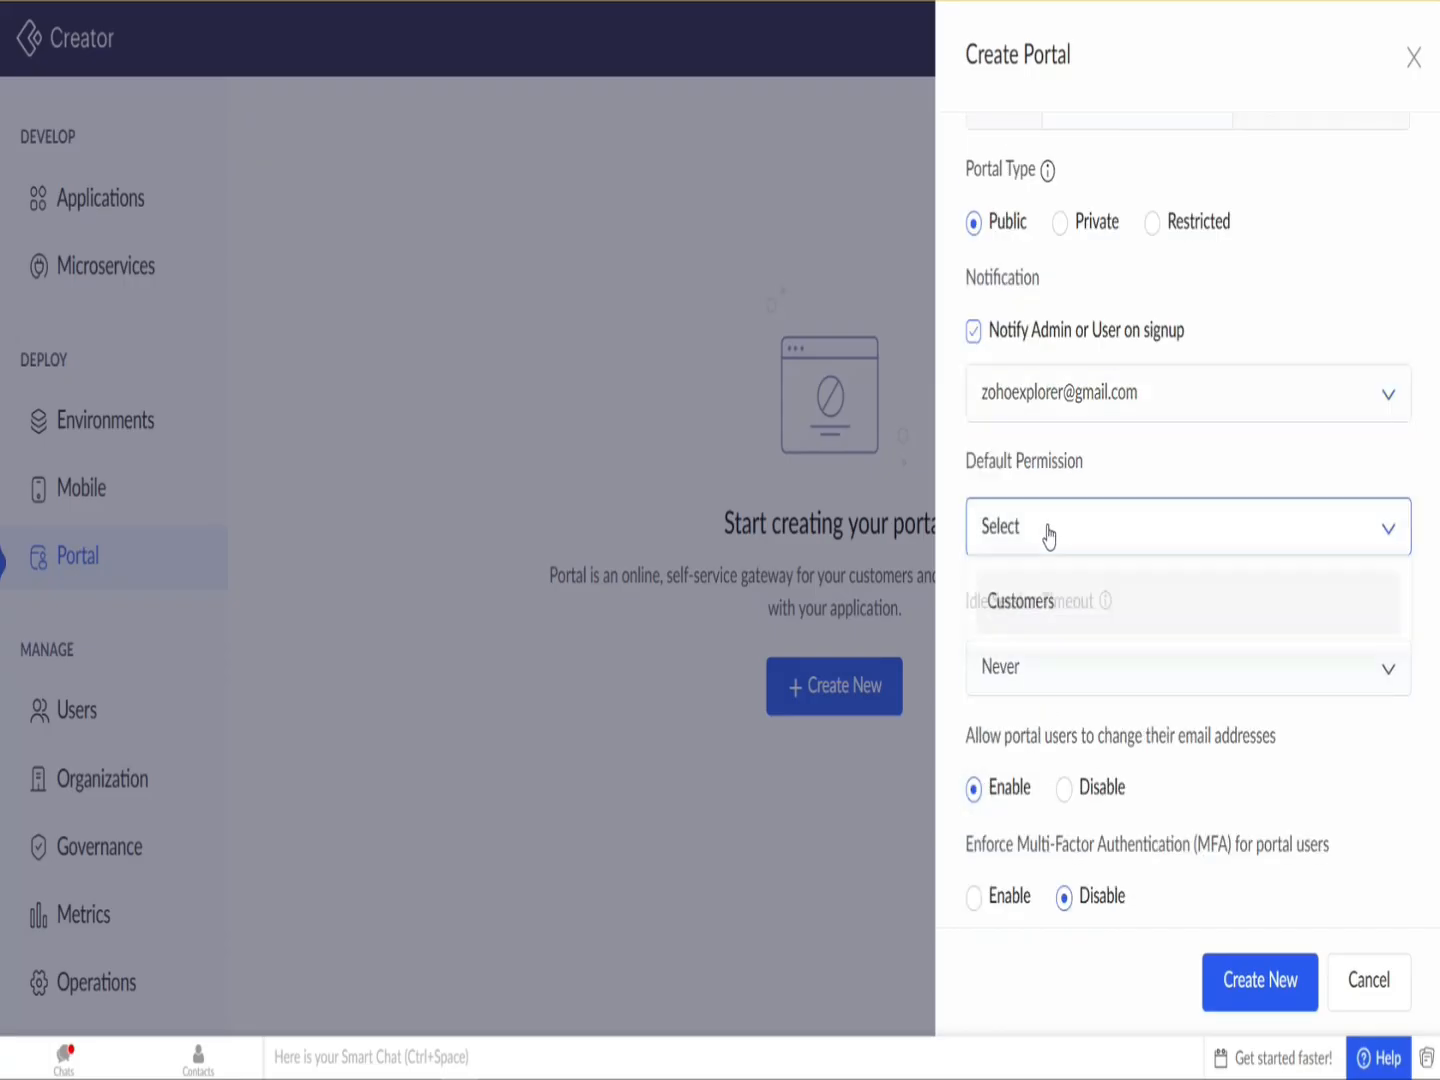
left_click(1045, 622)
Step: Review the application and default permission choices in the portal setup
scroll(1033, 566, "up", 3)
left_click(1042, 238)
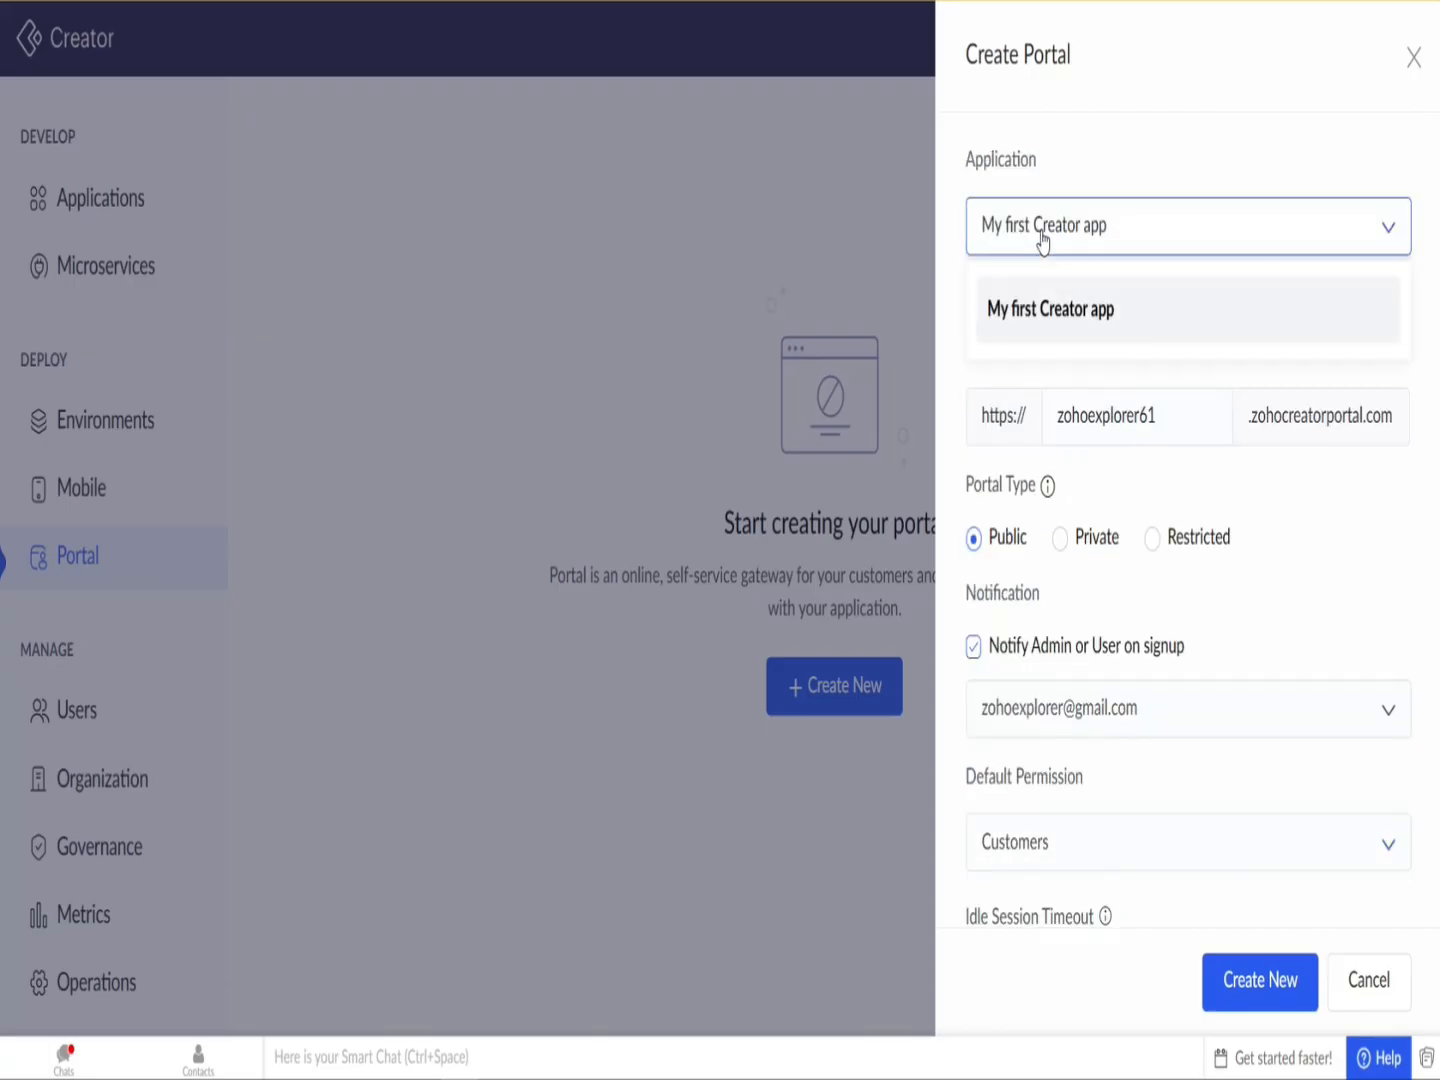
left_click(1042, 240)
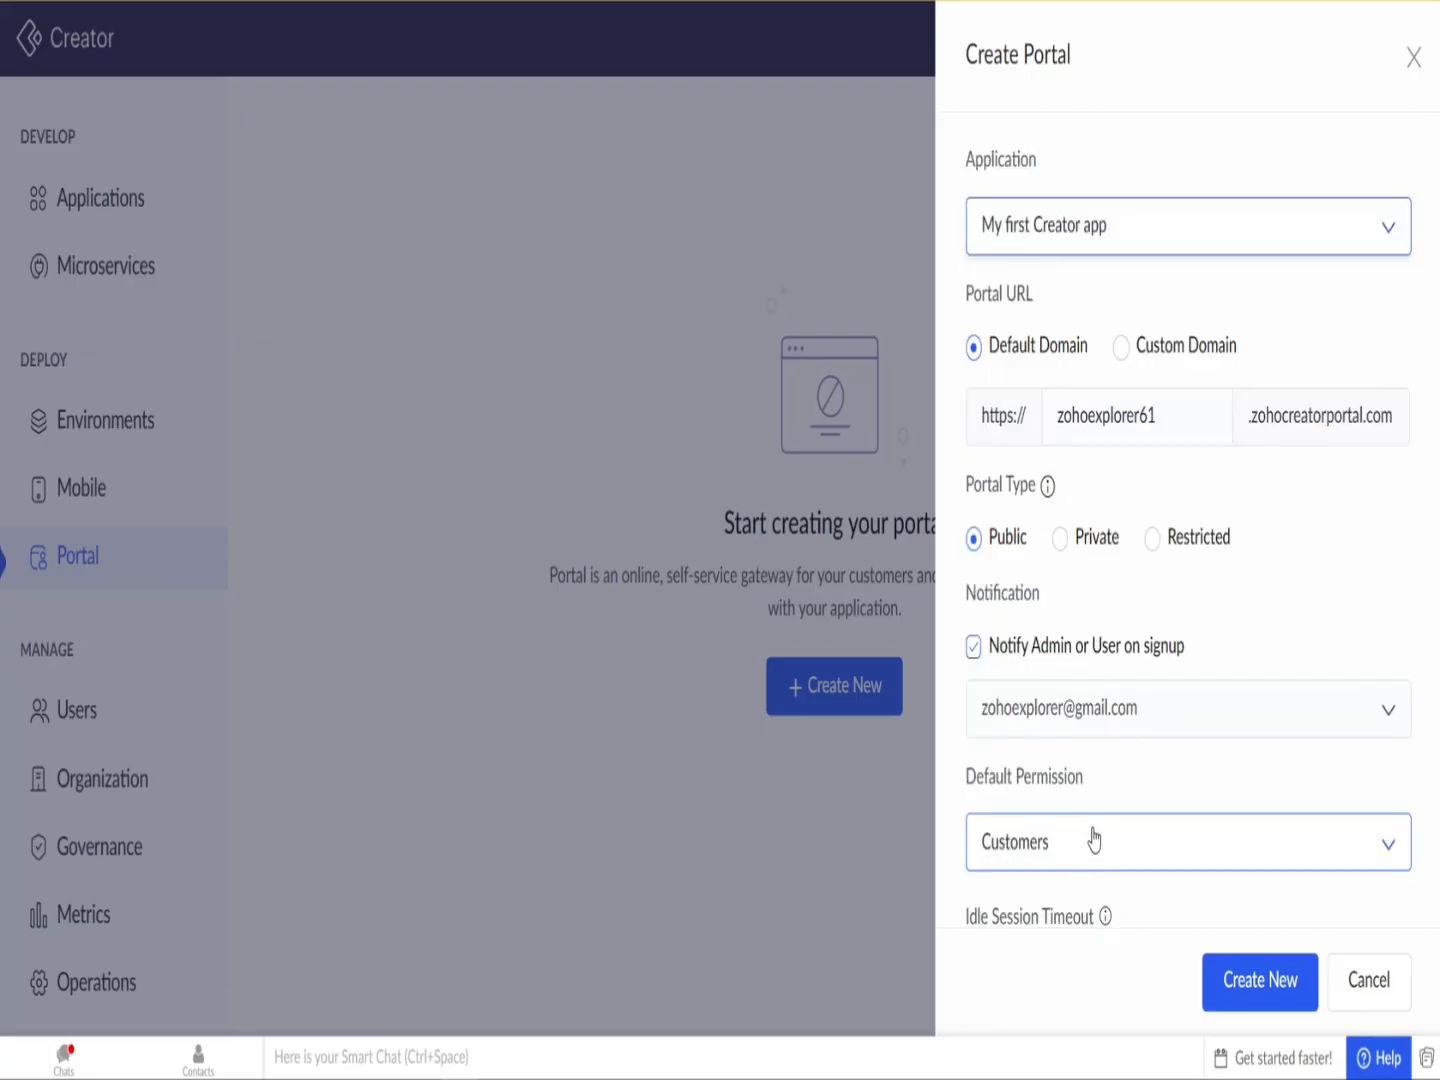
scroll(1093, 842, "down", 2)
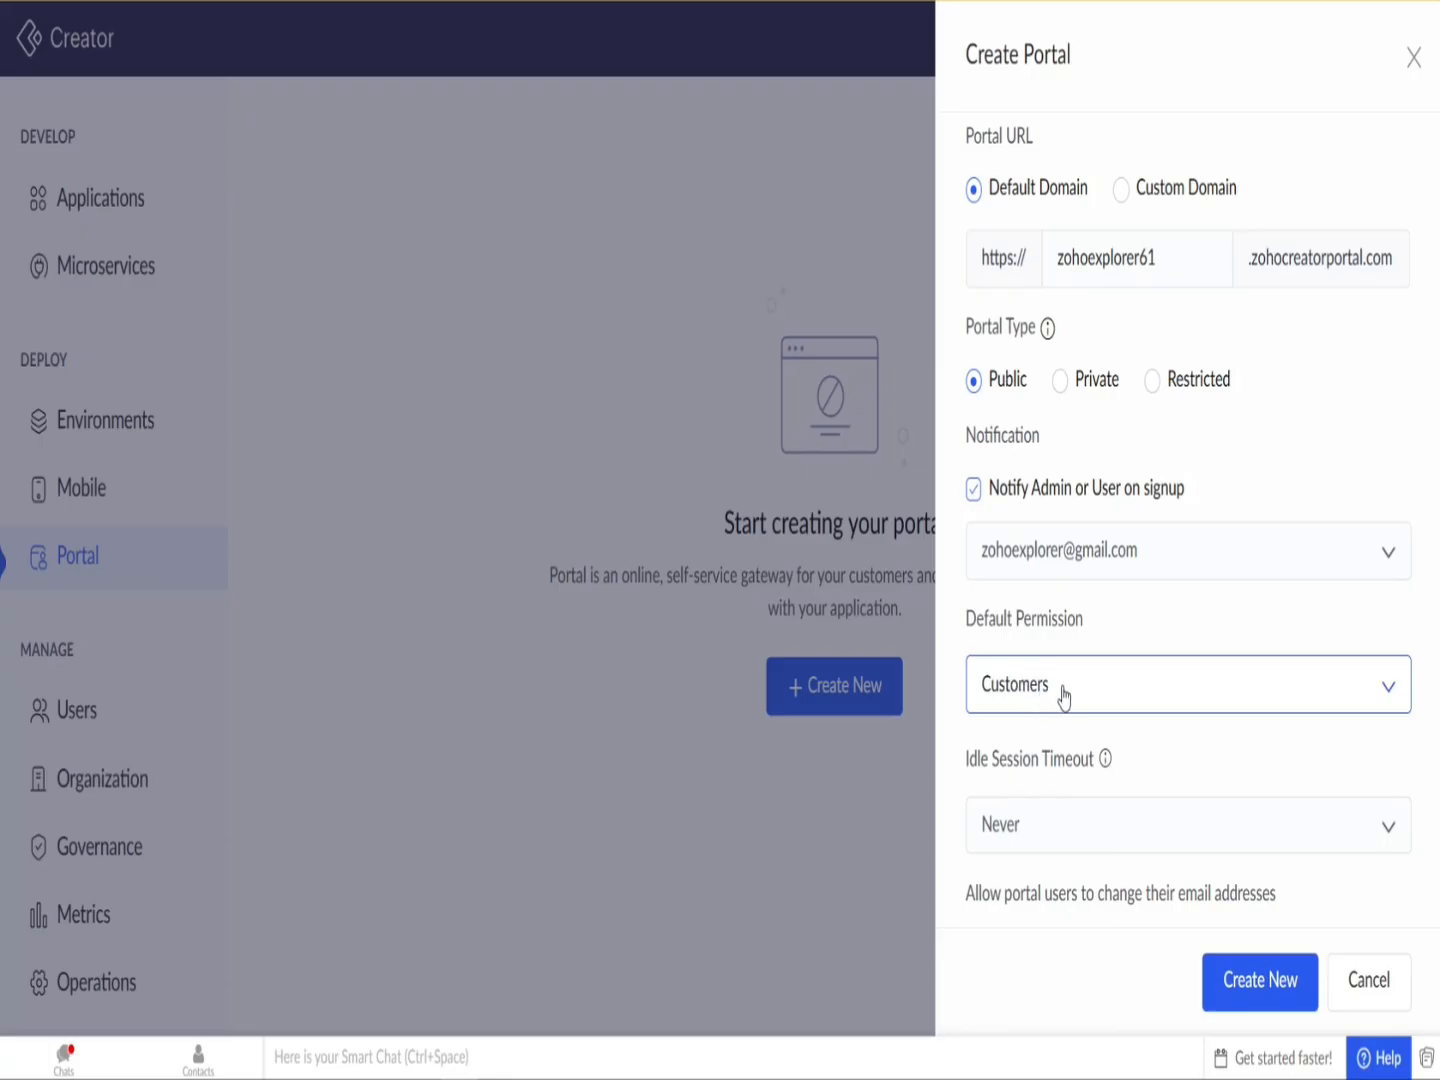
scroll(1066, 695, "up", 2)
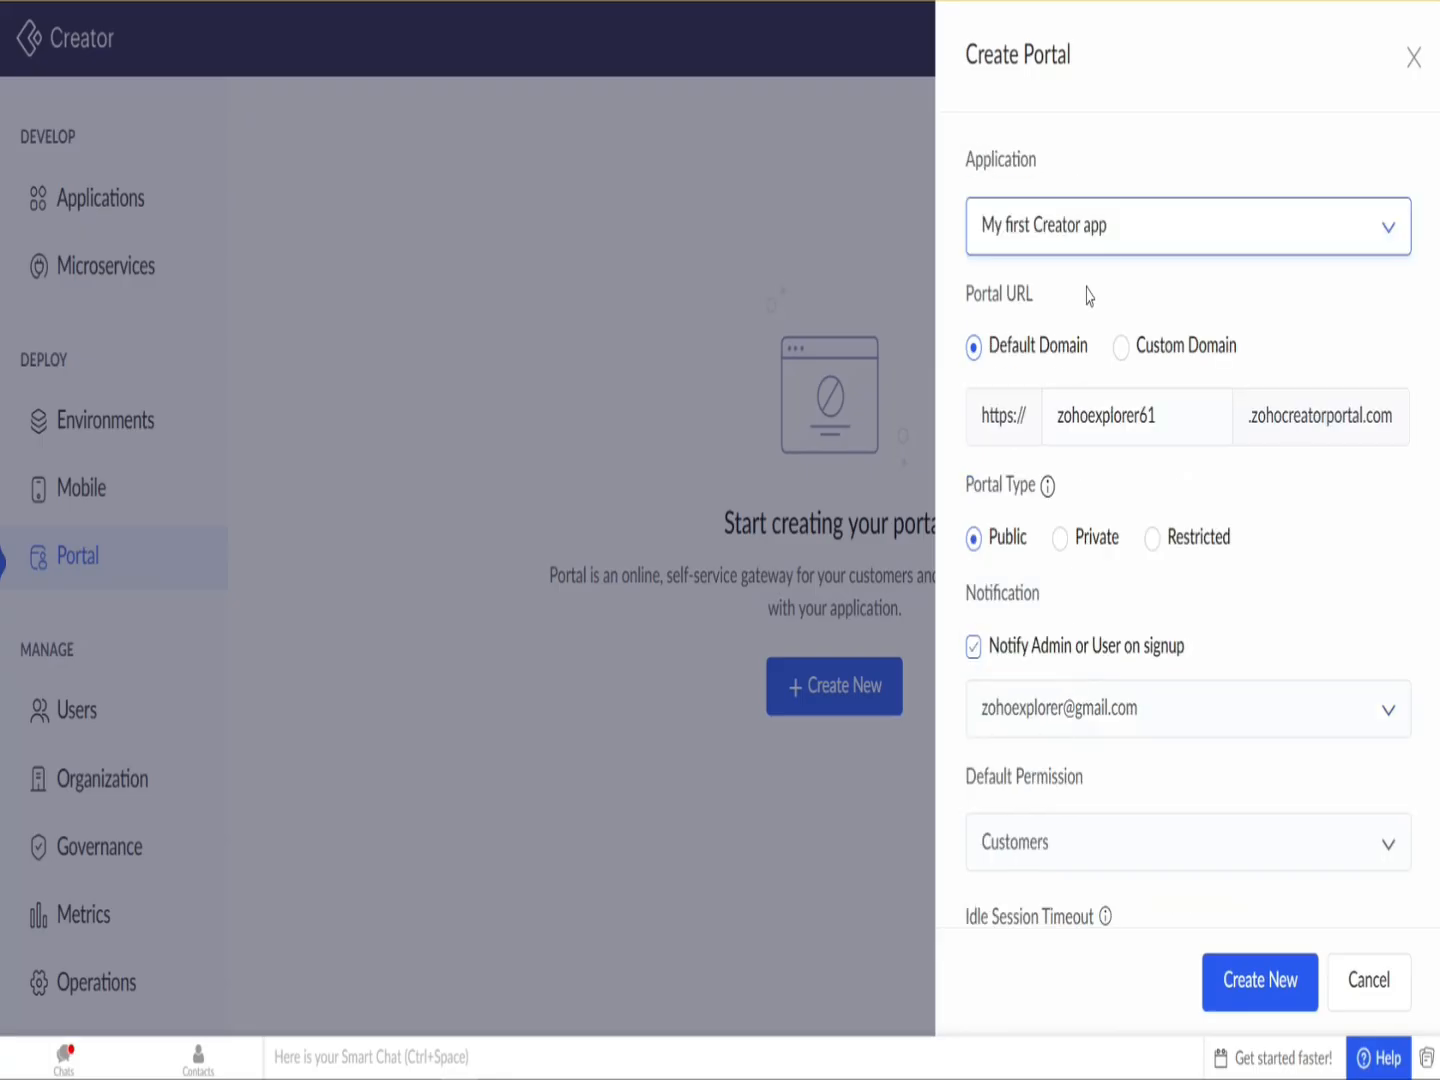
scroll(1105, 588, "down", 2)
left_click(1038, 686)
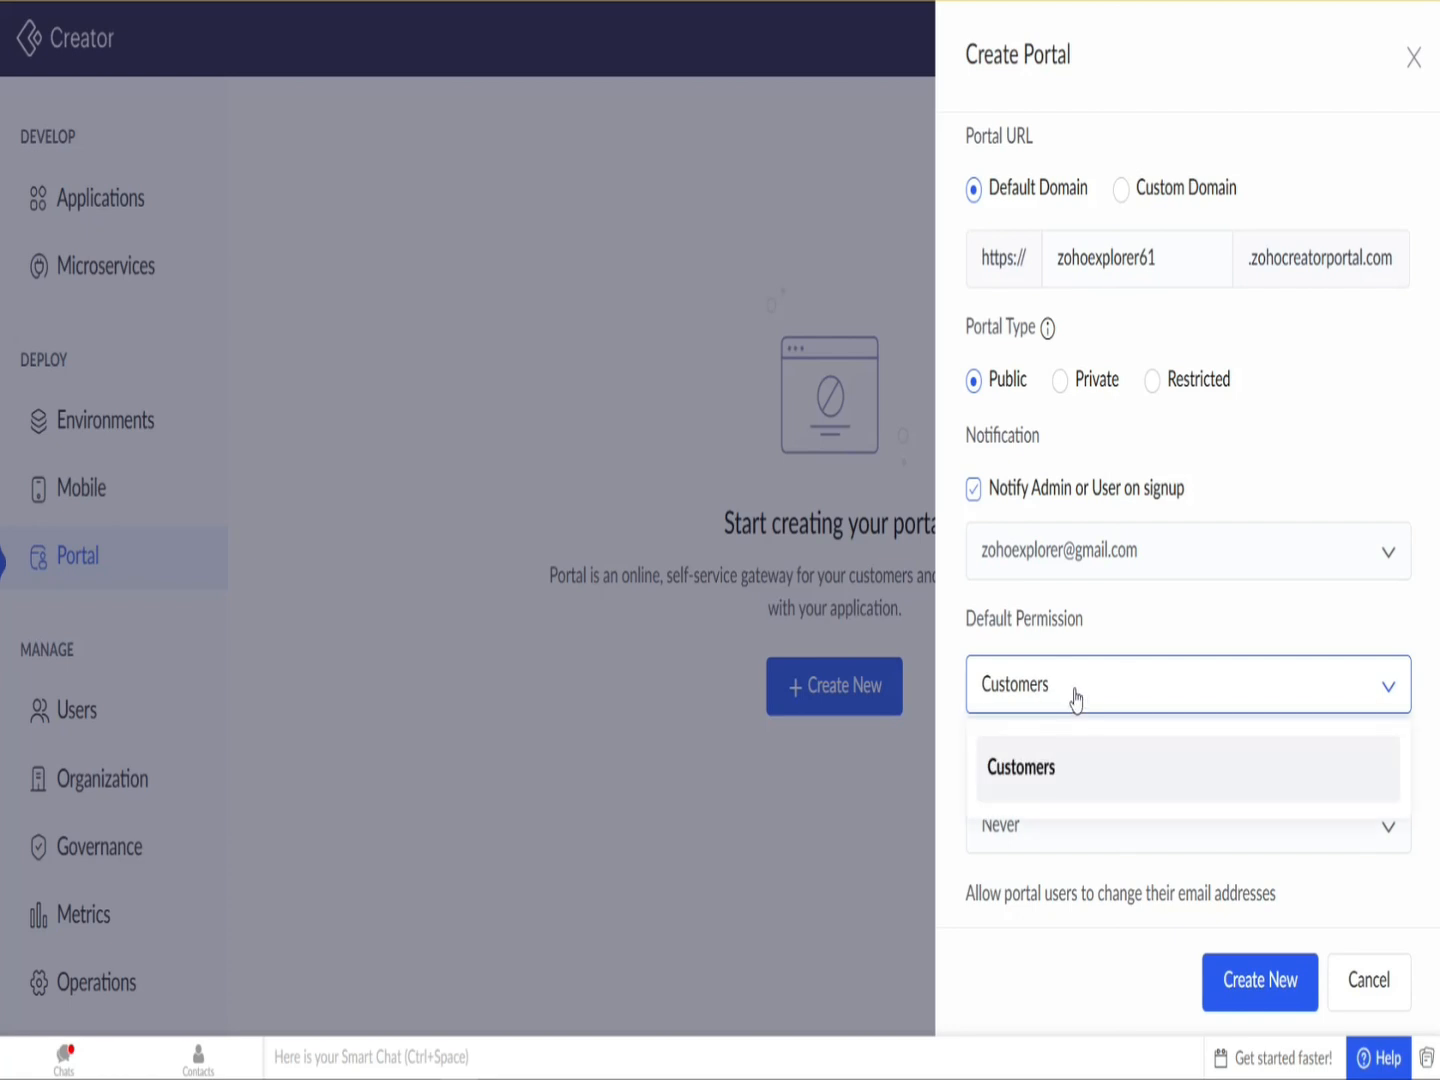
left_click(1065, 785)
Step: Choose Never as the idle session timeout and create the portal
scroll(1103, 857, "down", 2)
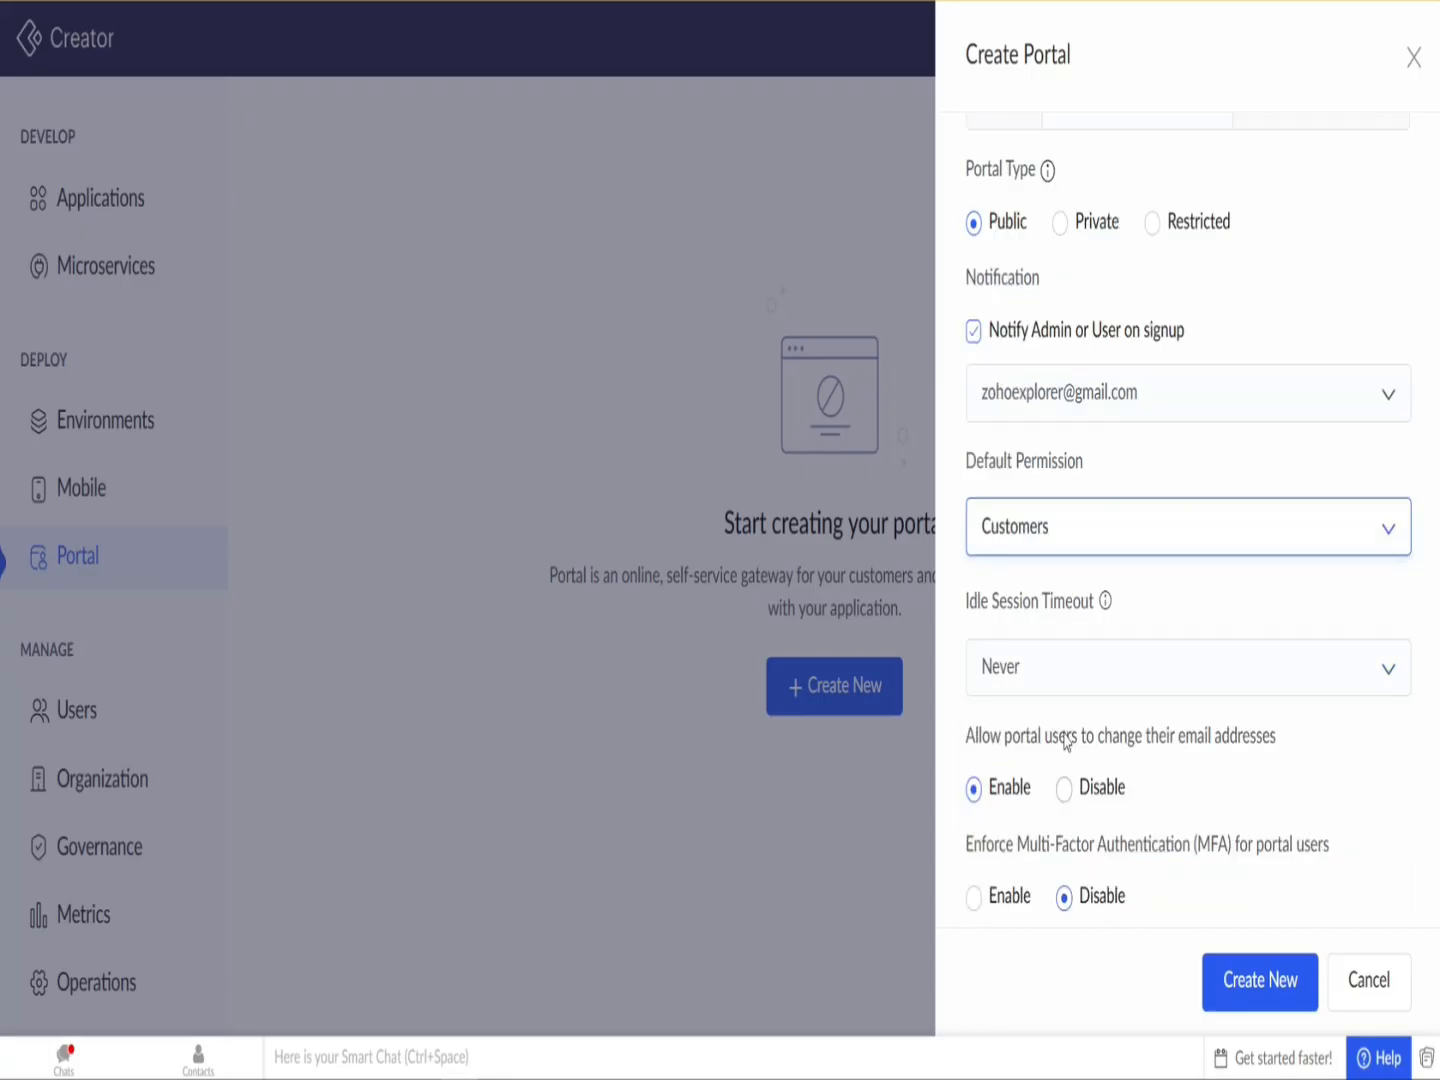
left_click(1075, 682)
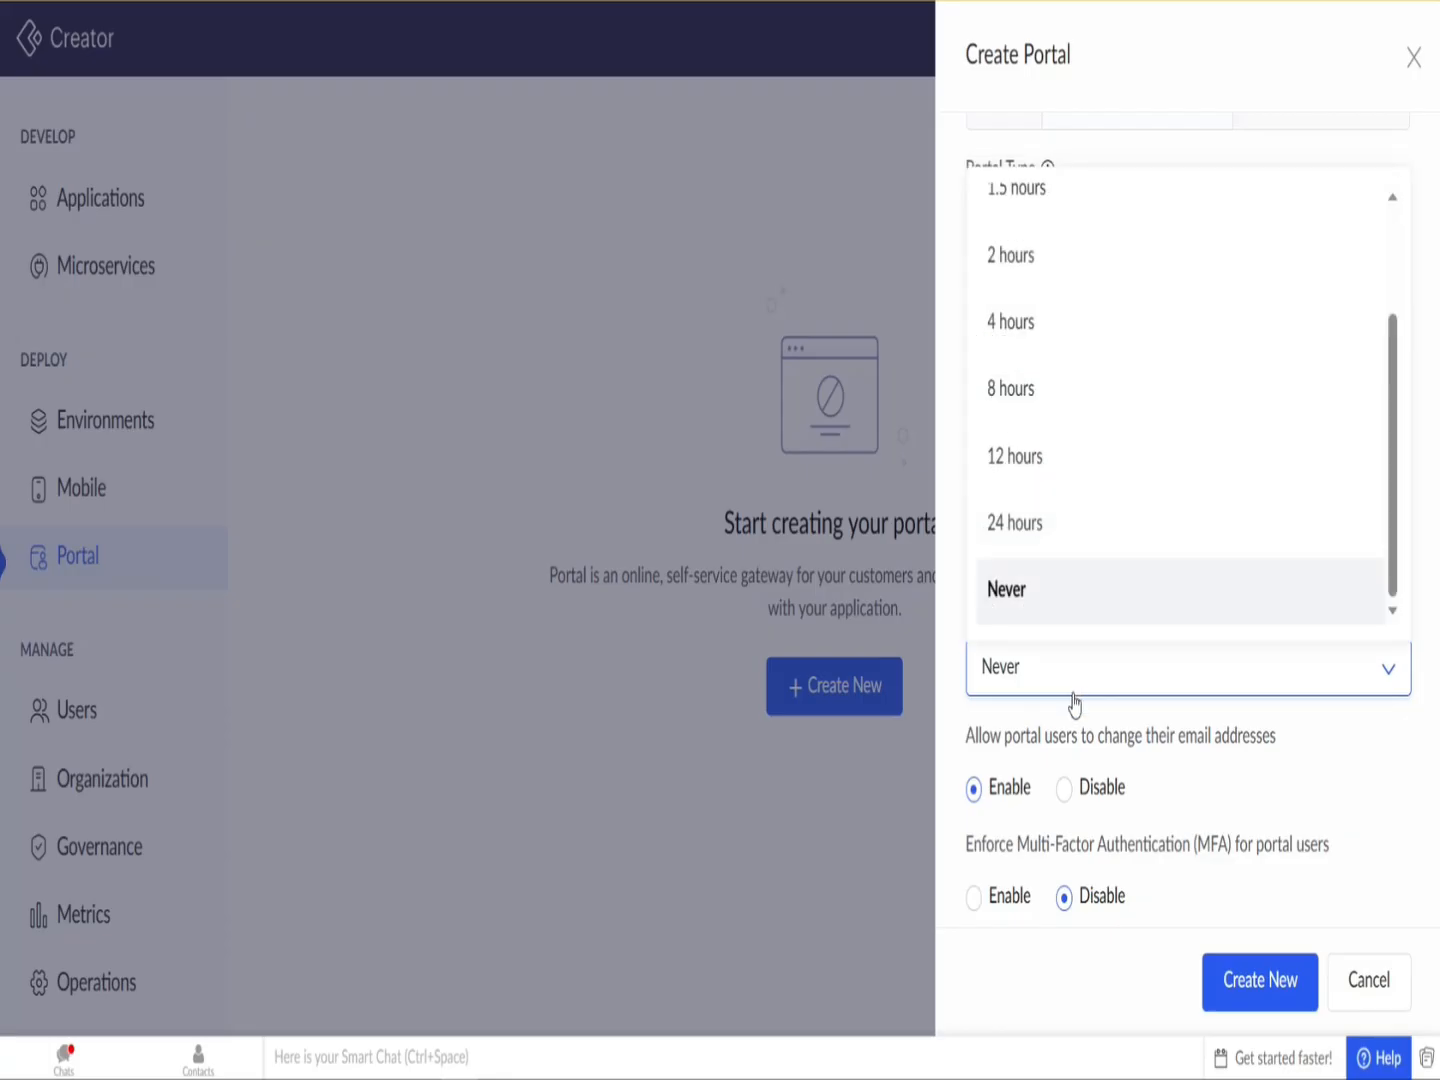
scroll(1060, 560, "up", 2)
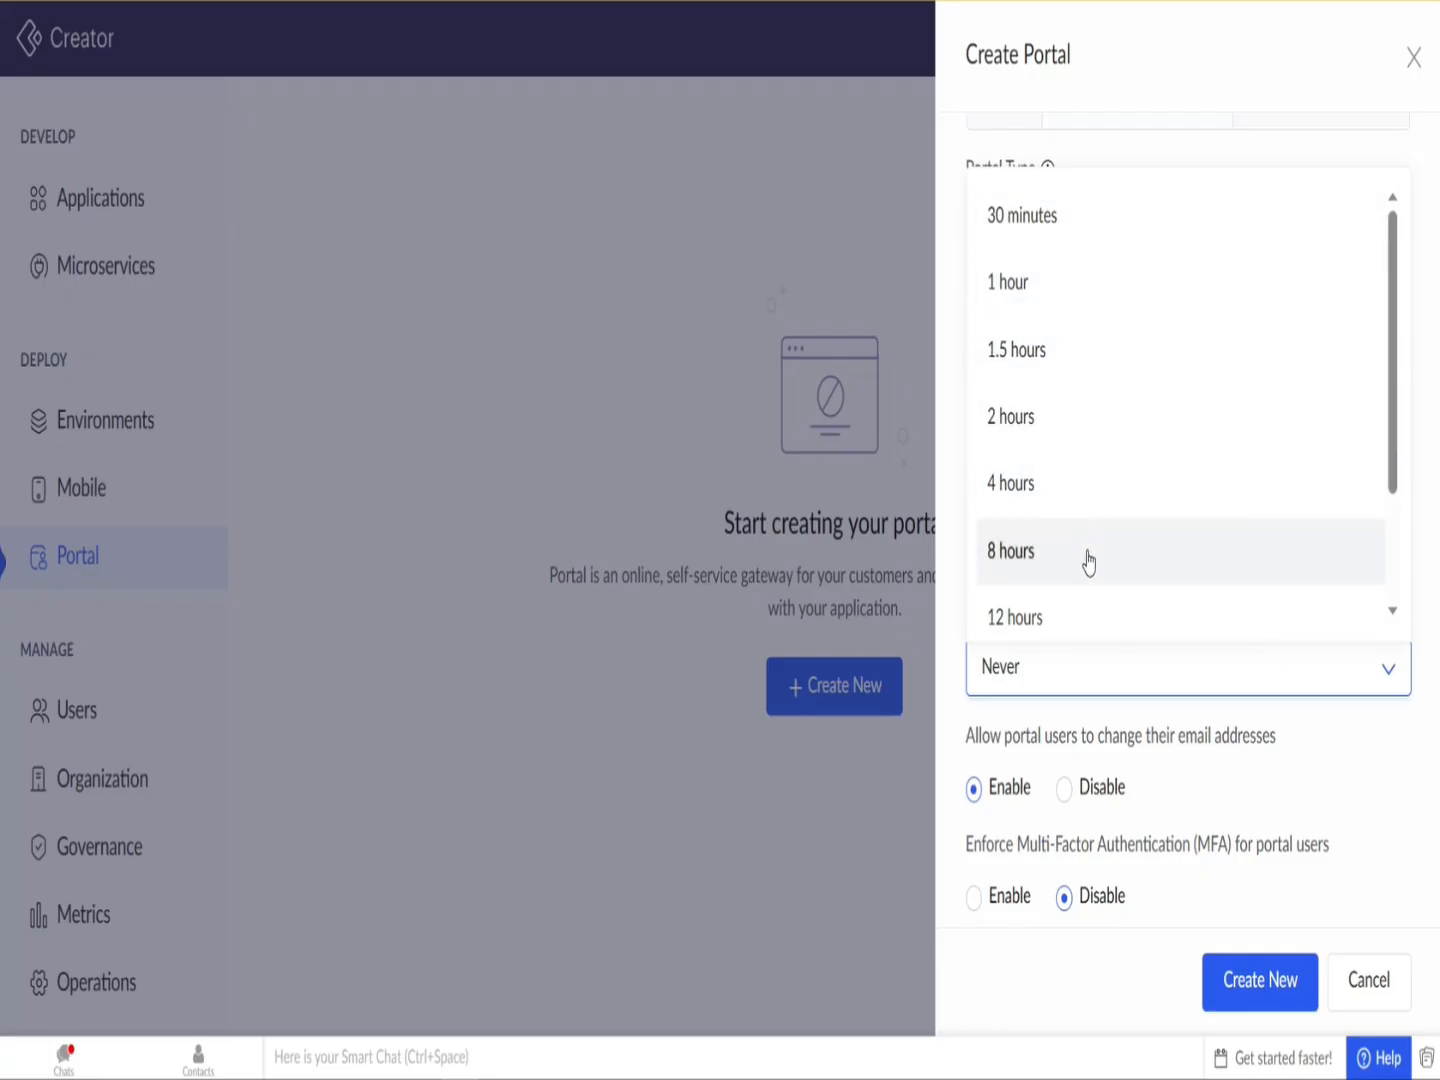
scroll(1100, 560, "down", 2)
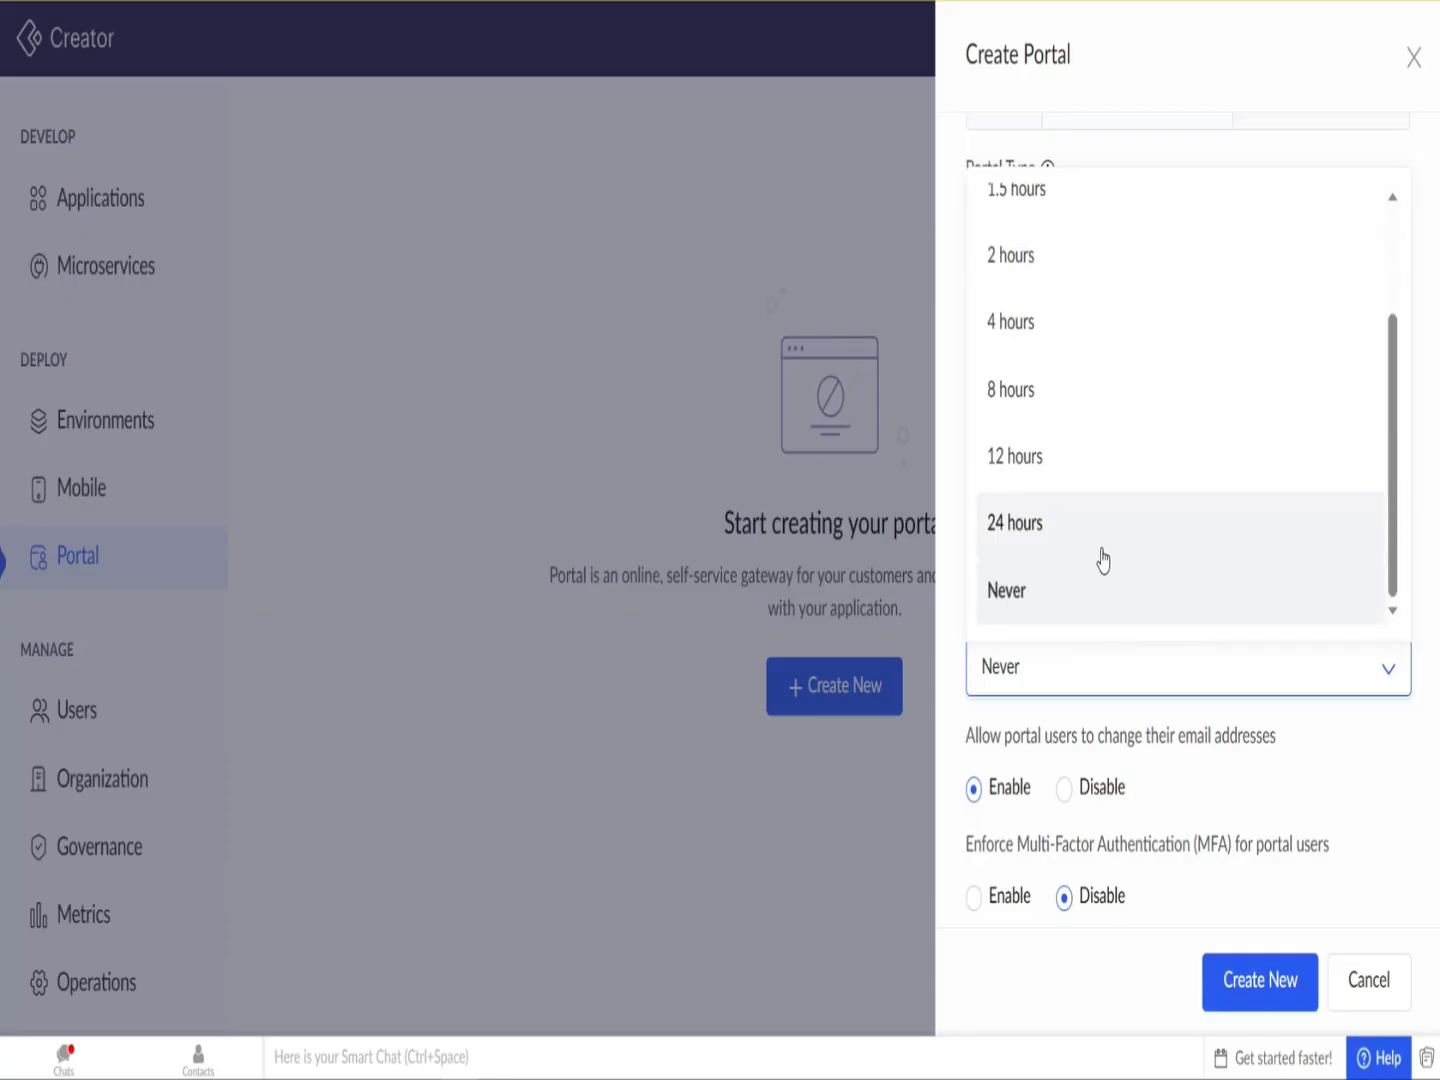
left_click(1070, 610)
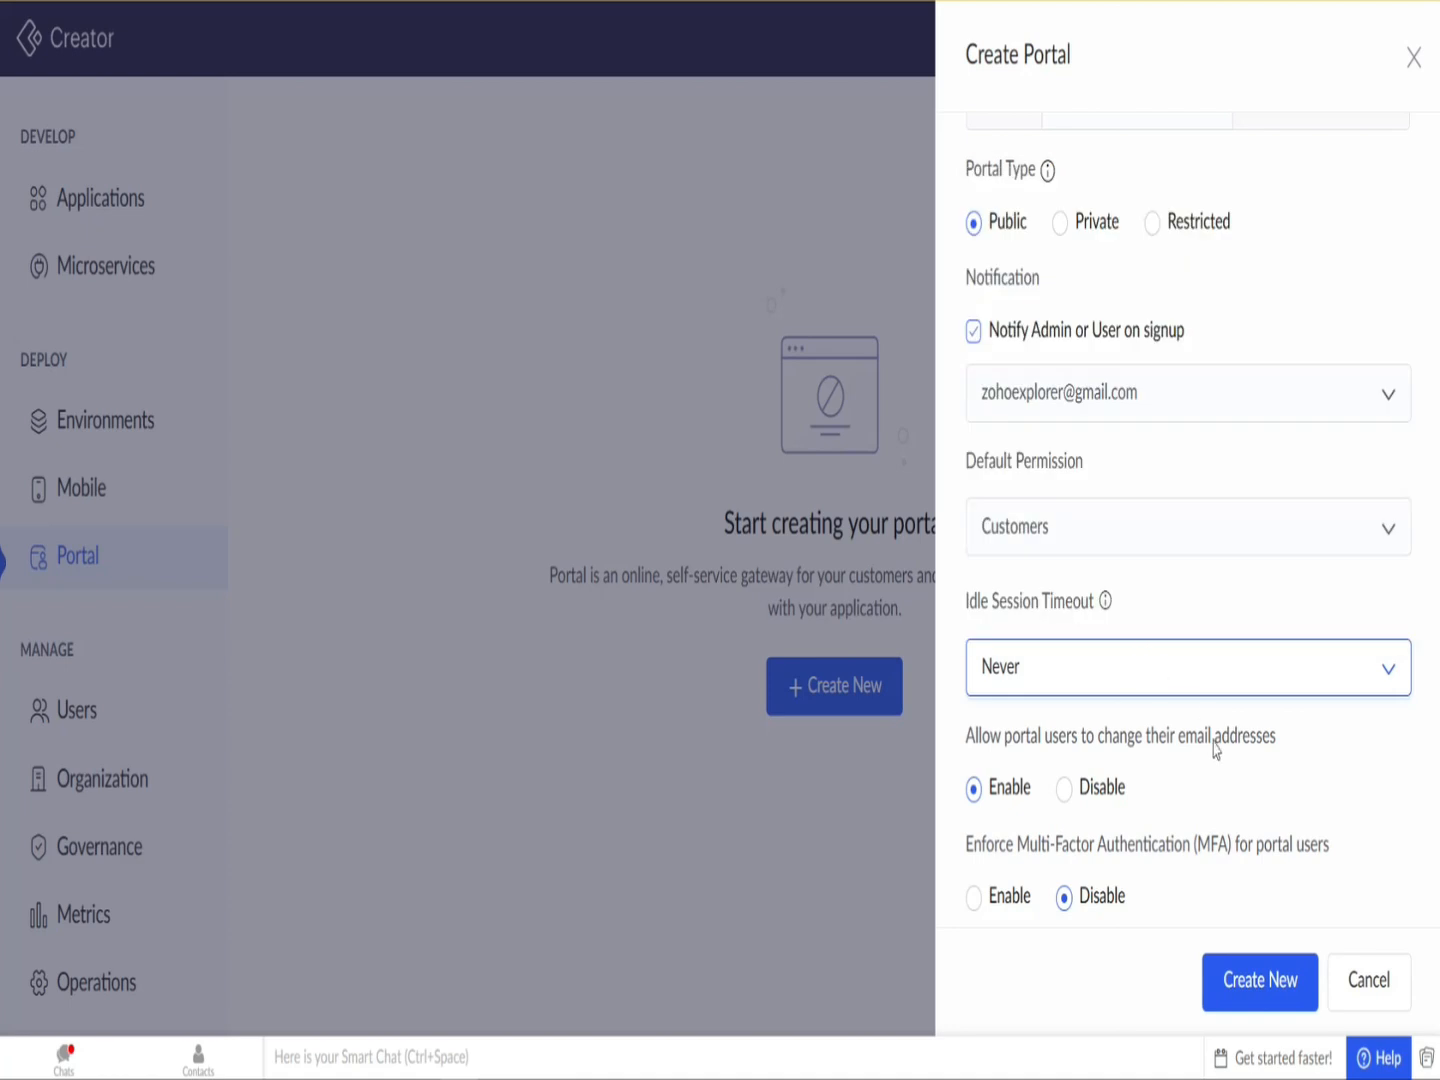
scroll(1137, 716, "down", 3)
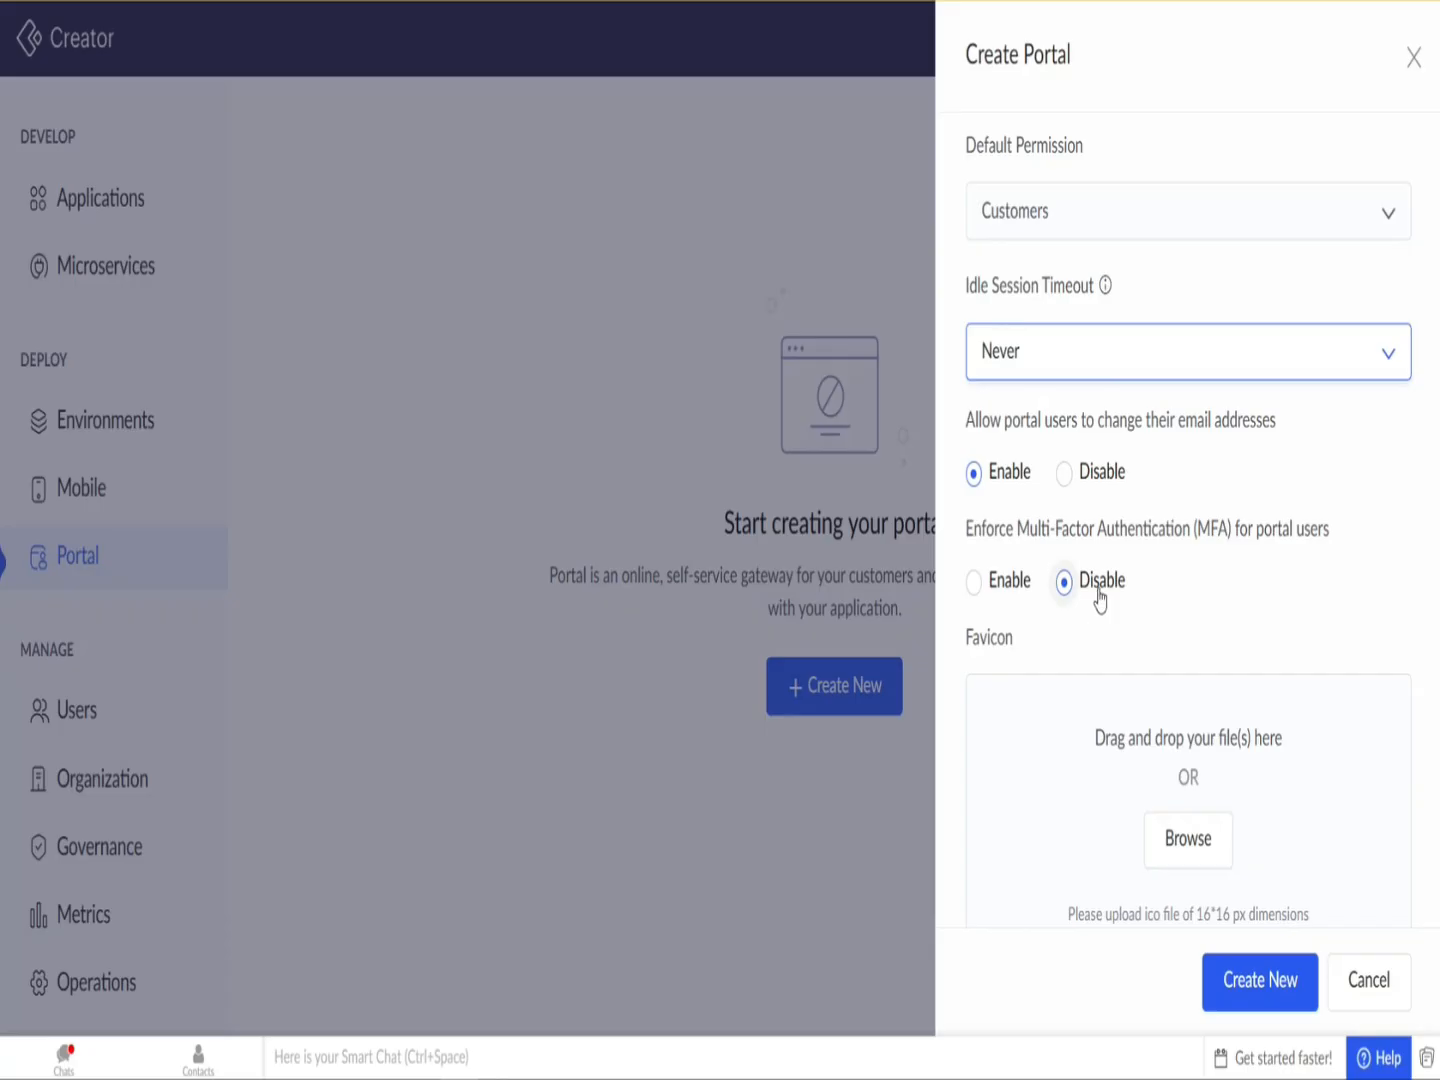
scroll(1183, 685, "down", 1)
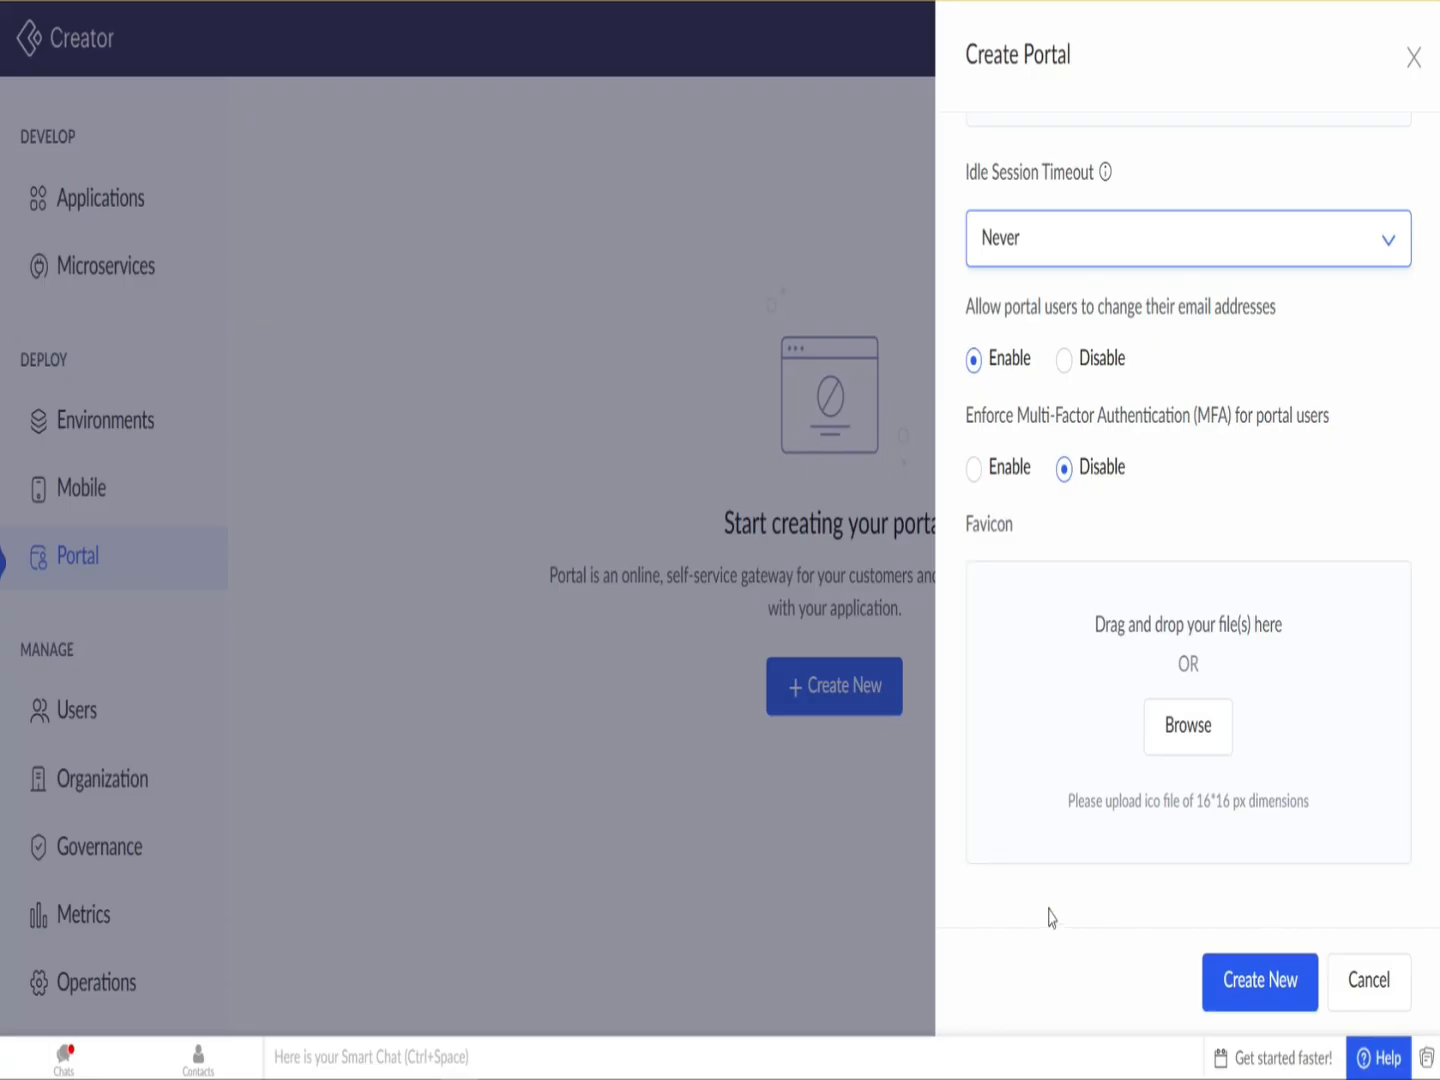
left_click(1252, 985)
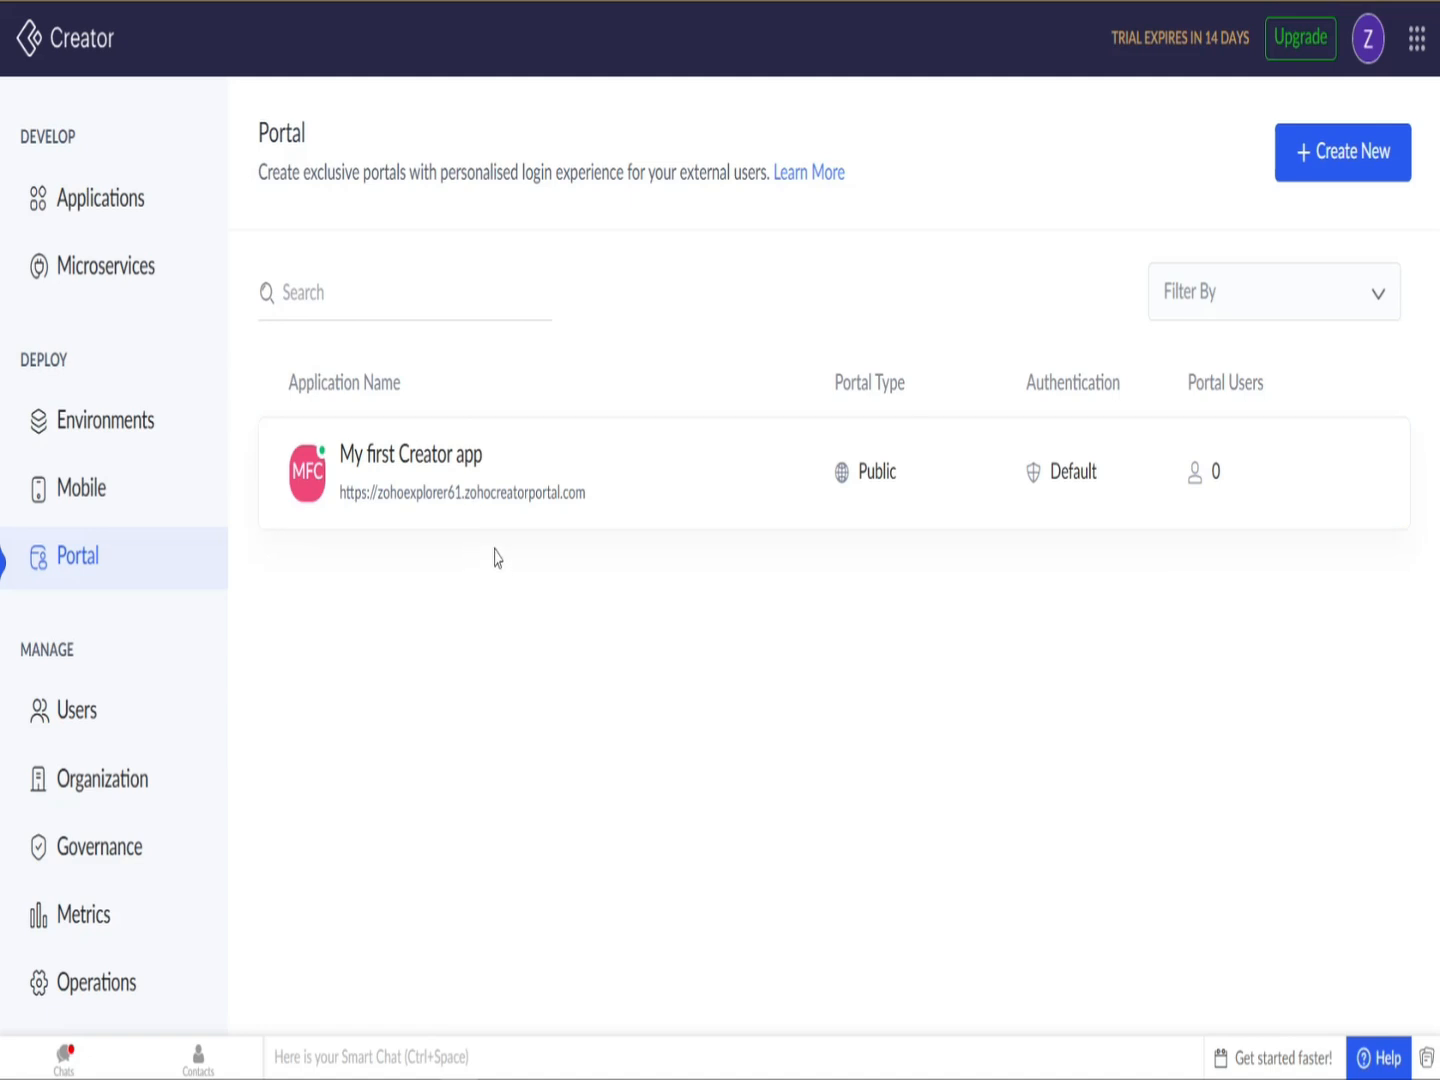
Step: Copy the portal URL of My first Creator app and open it in a new browser tab
left_click(455, 488)
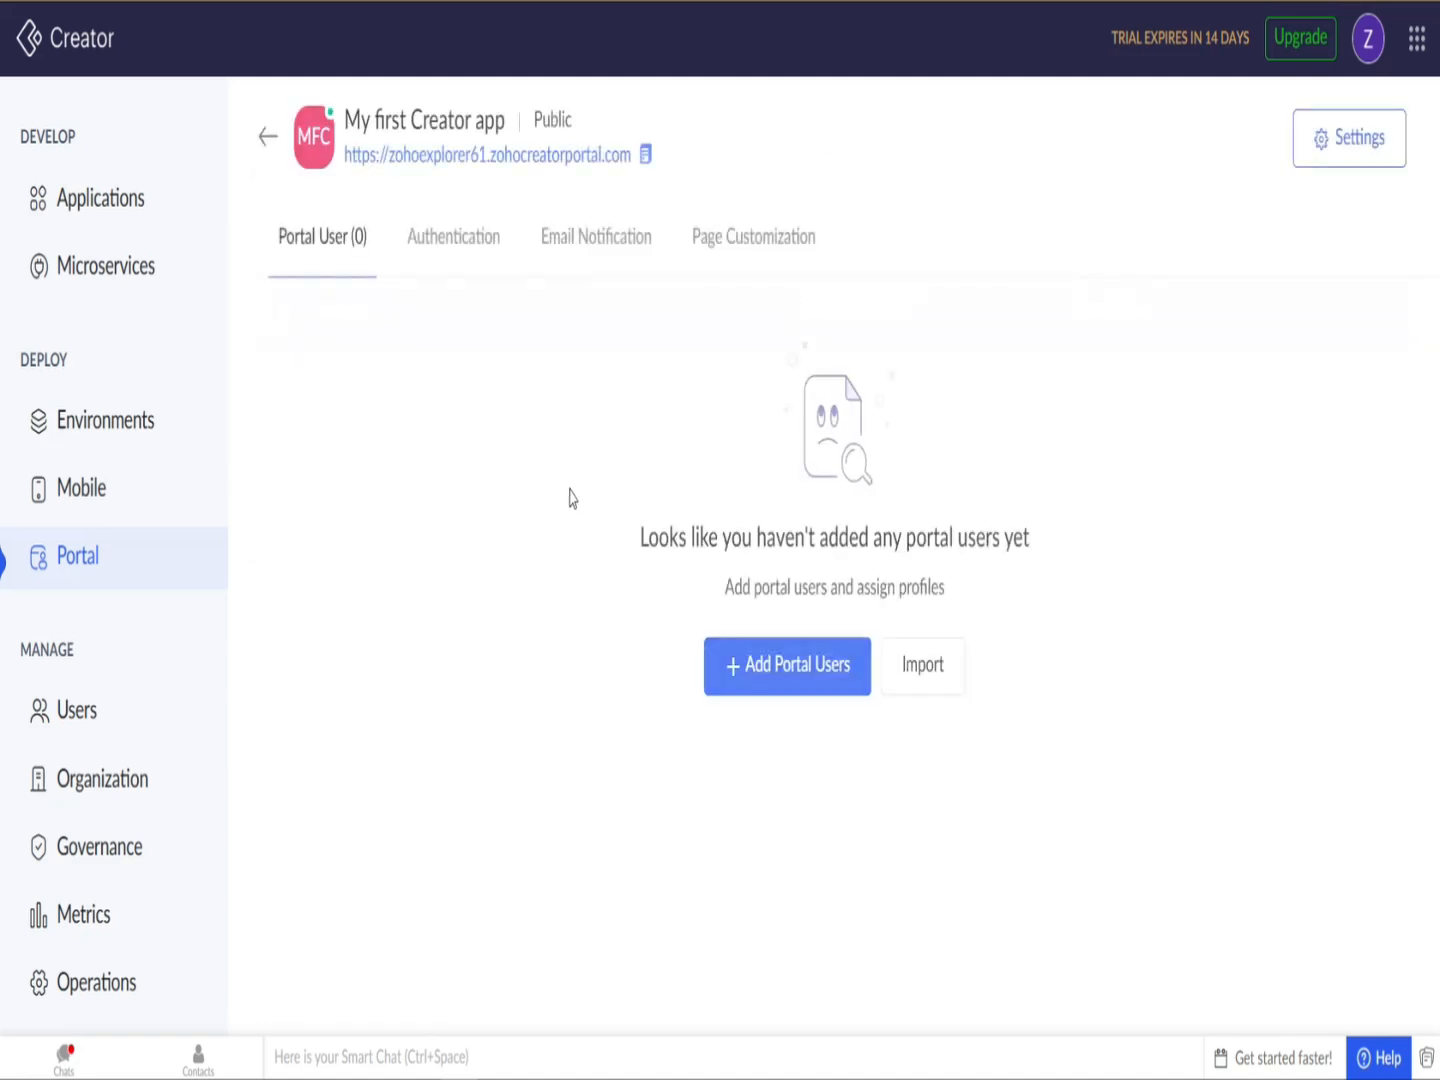
left_click(645, 157)
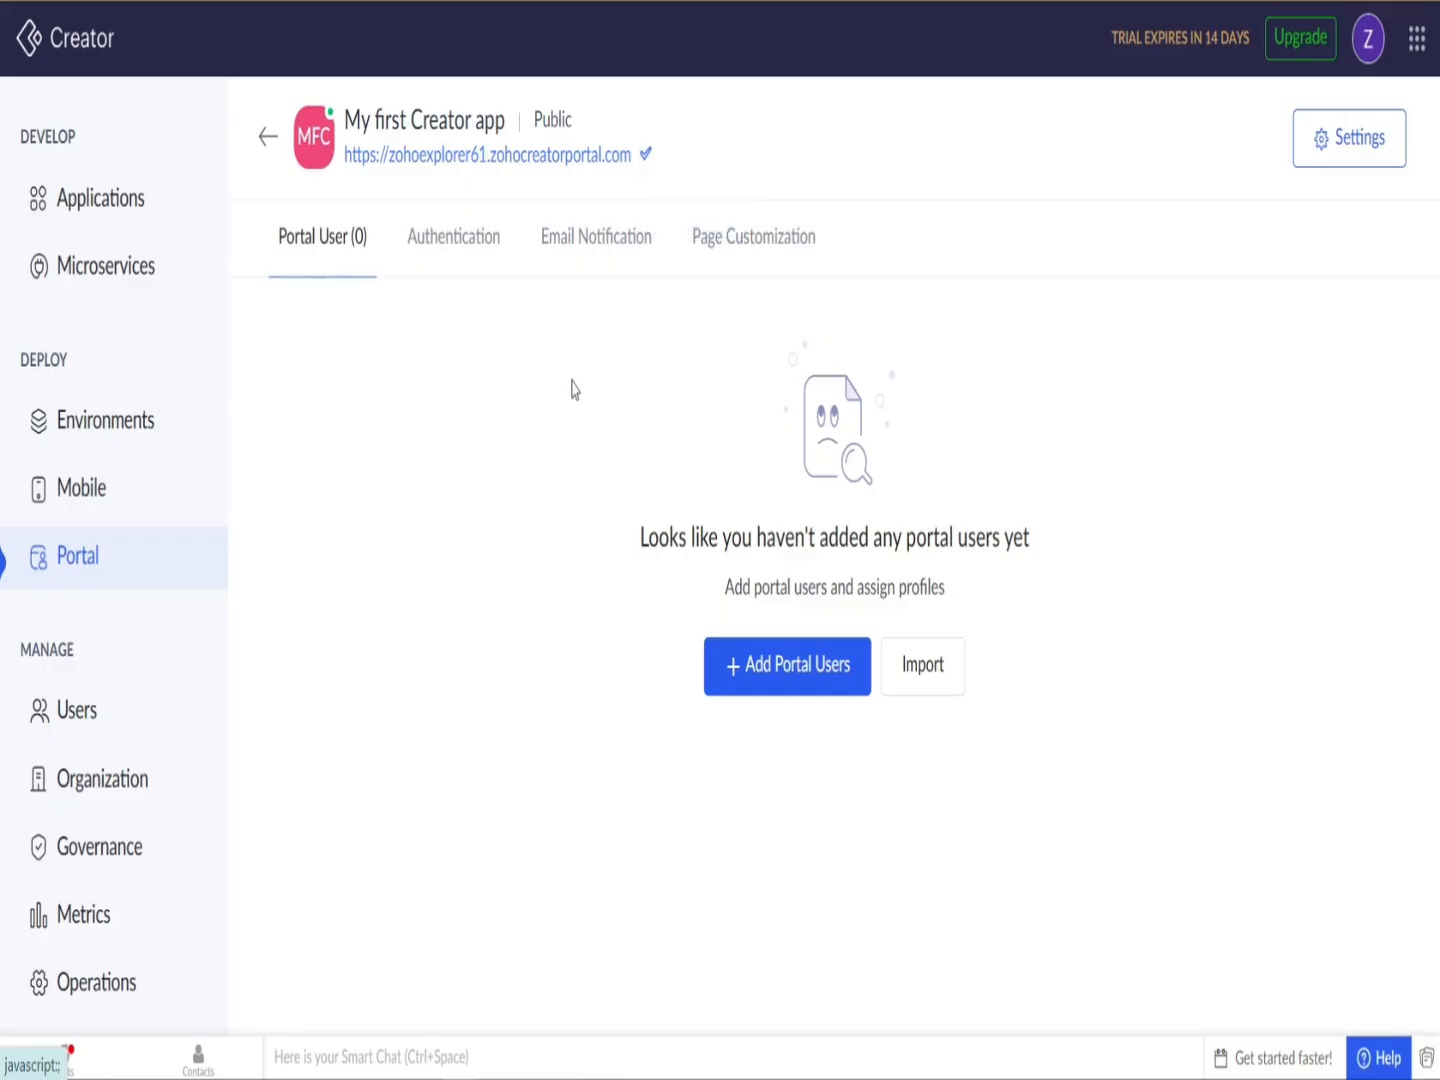
key("ctrl+t")
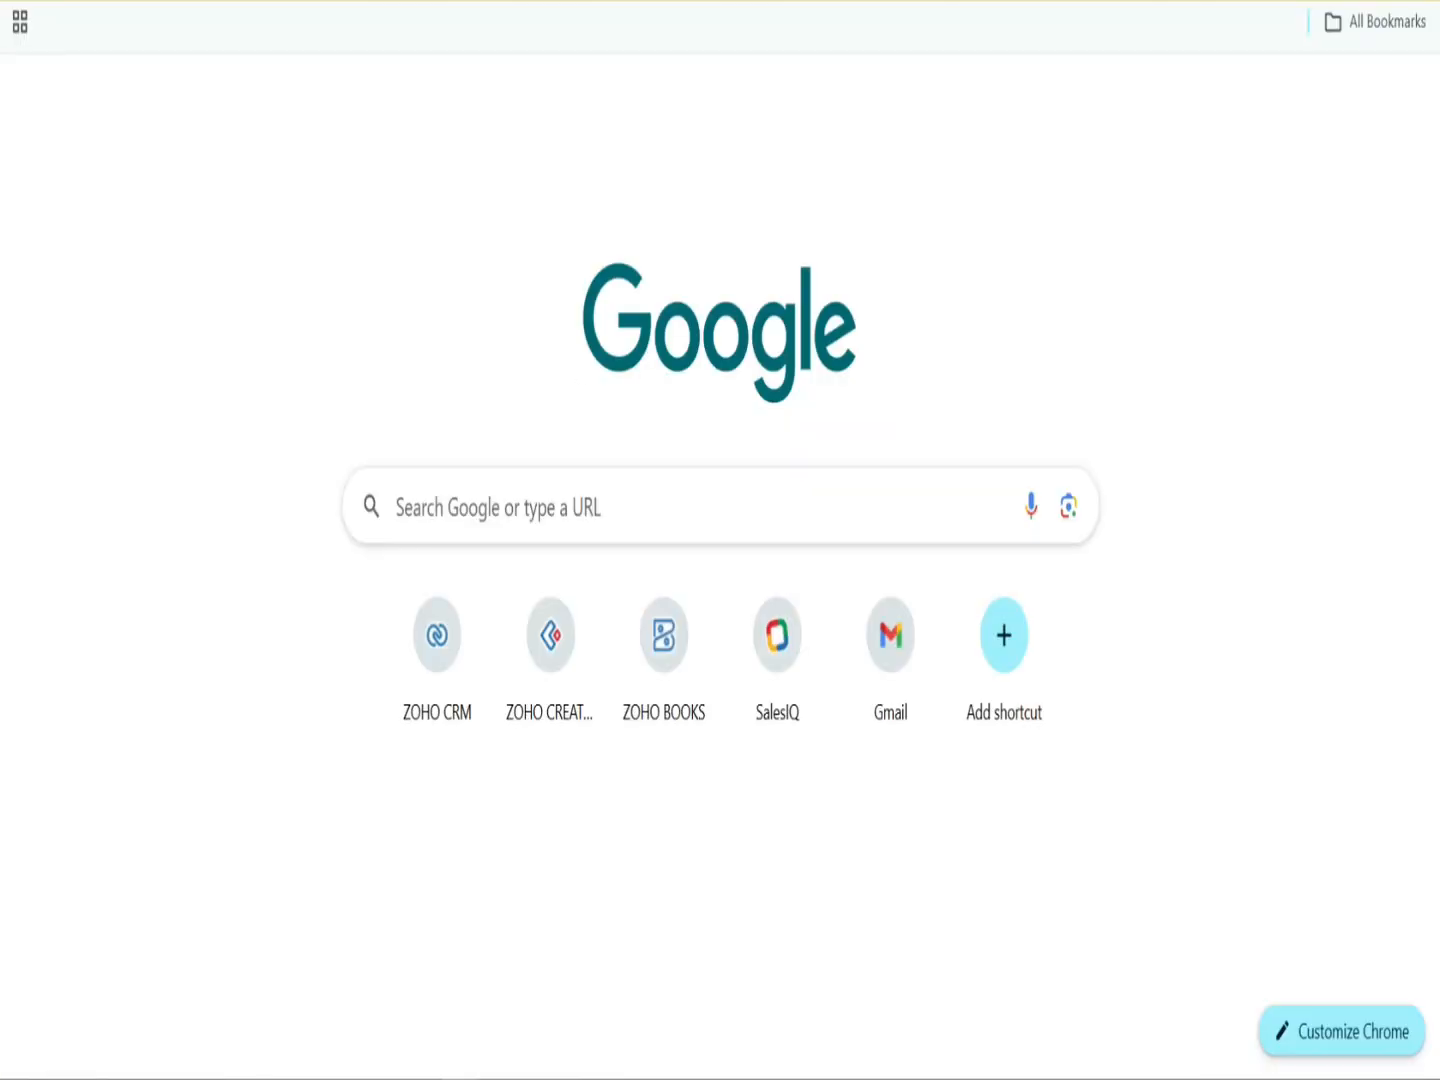
key("ctrl+v")
key("Return")
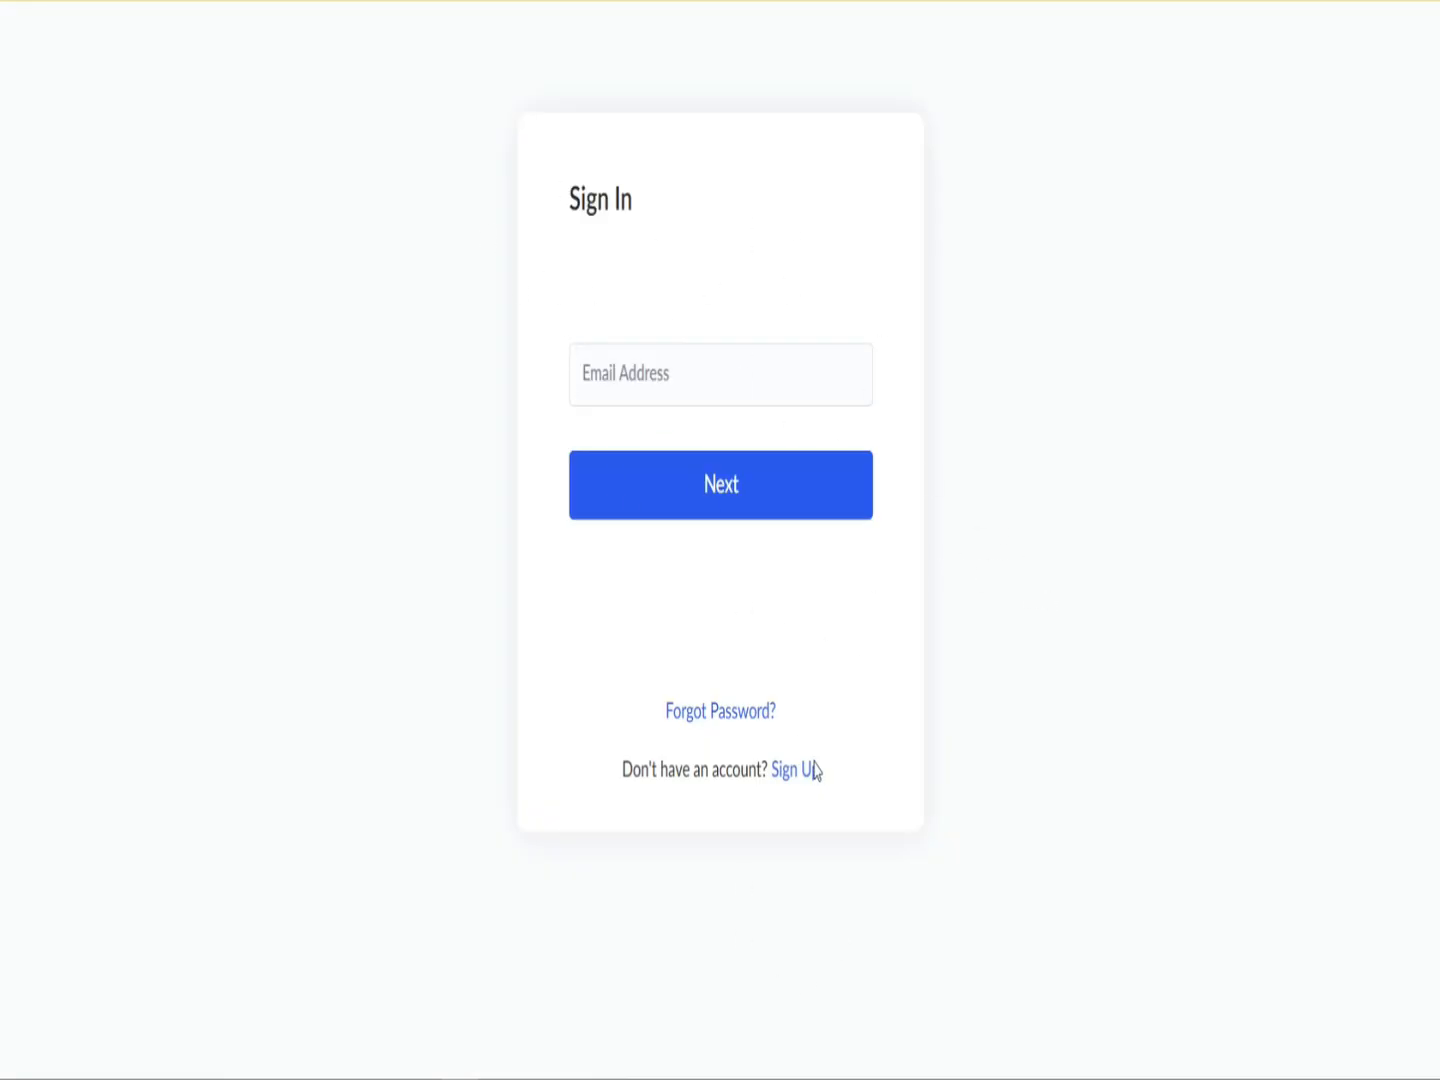
left_click(669, 400)
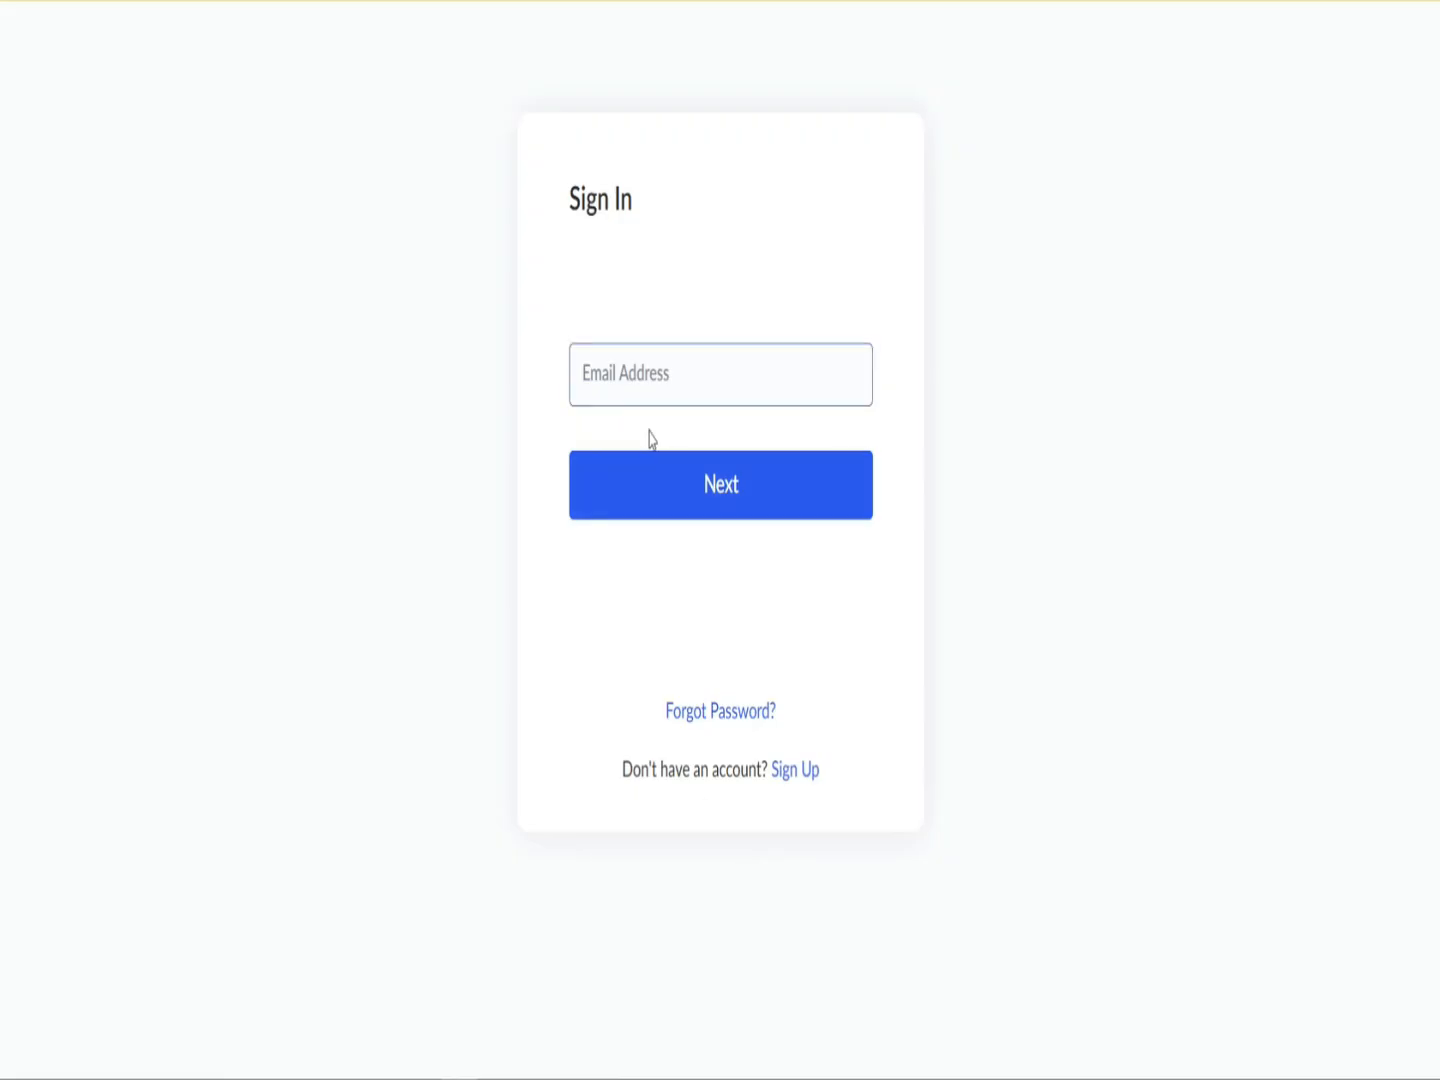